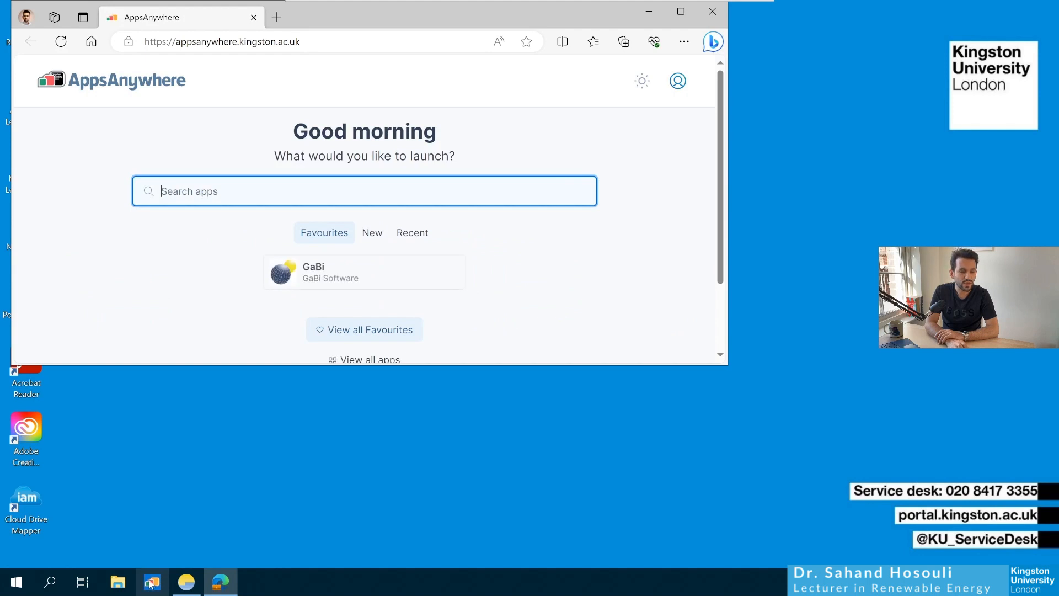
Search the AppsAnywhere catalogue for "gabi" and launch GaBi v9.
mouse_move(295, 293)
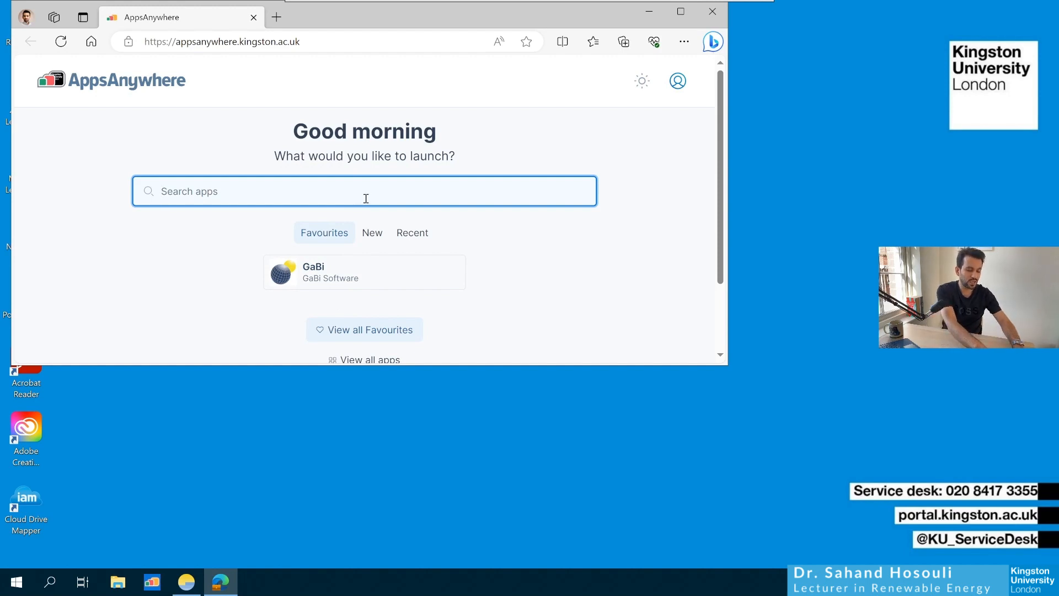
text(gabi)
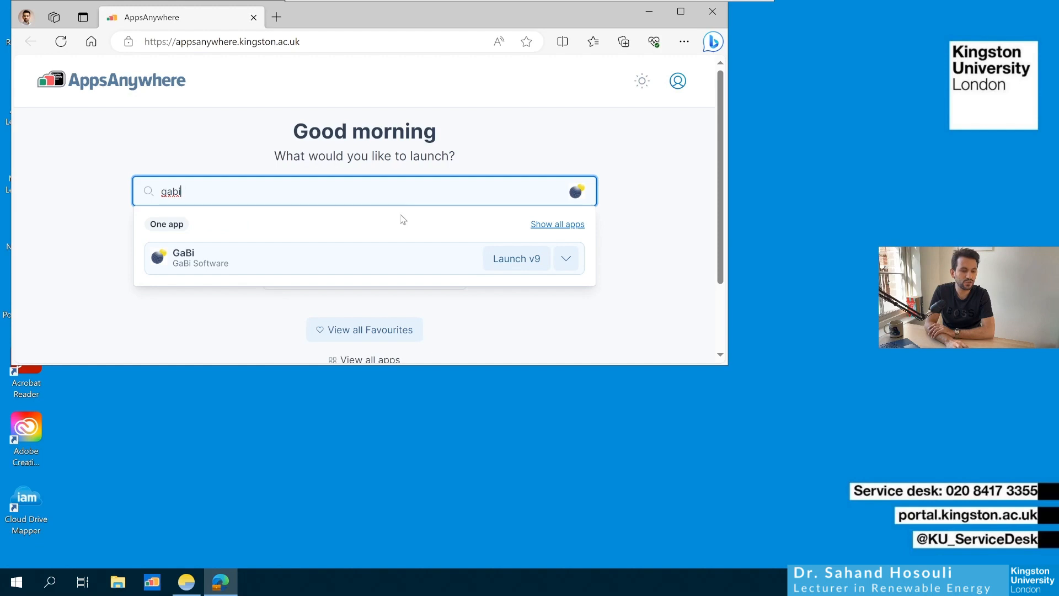
click(503, 265)
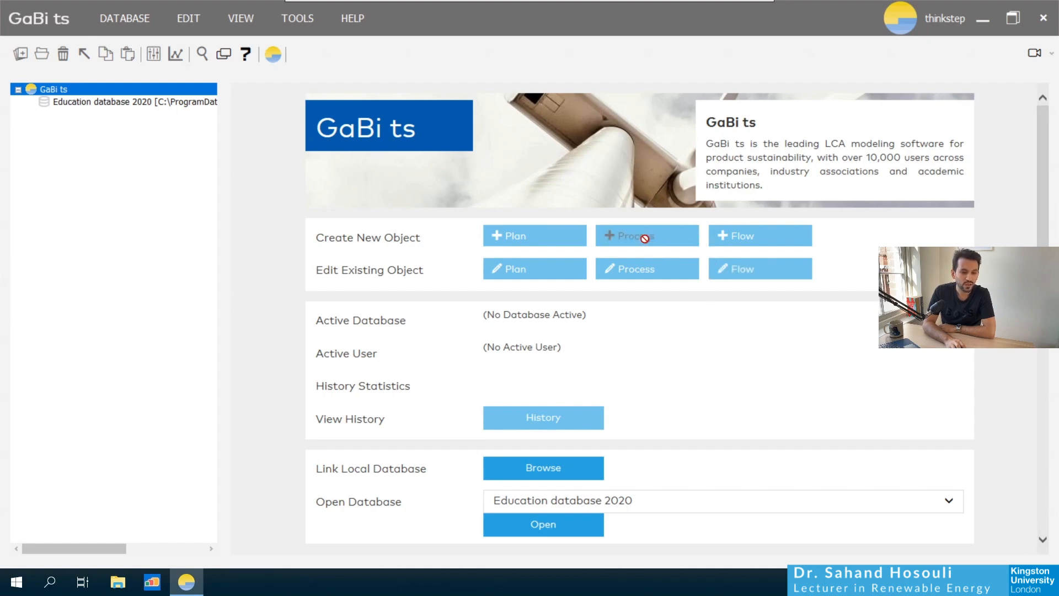
Open the Education database 2020 from the GaBi ts start page.
scroll(741, 338, down, 3)
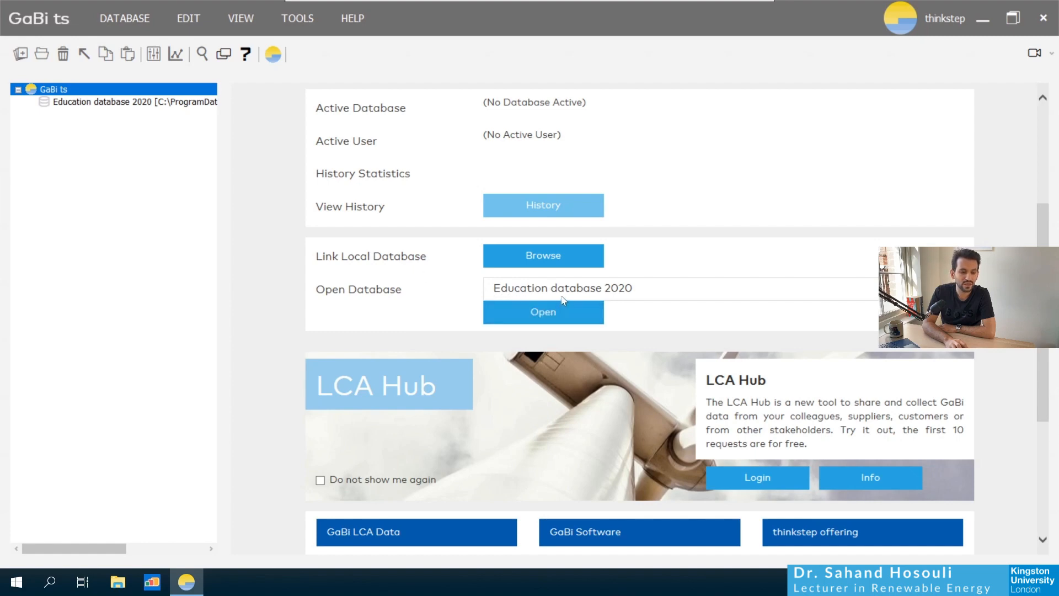
click(549, 267)
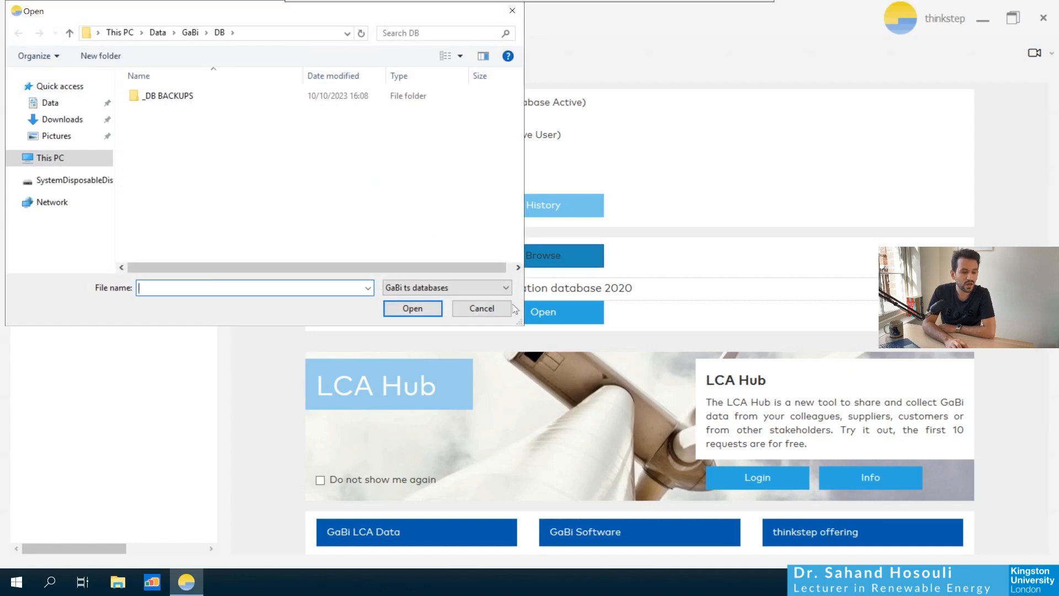
click(479, 312)
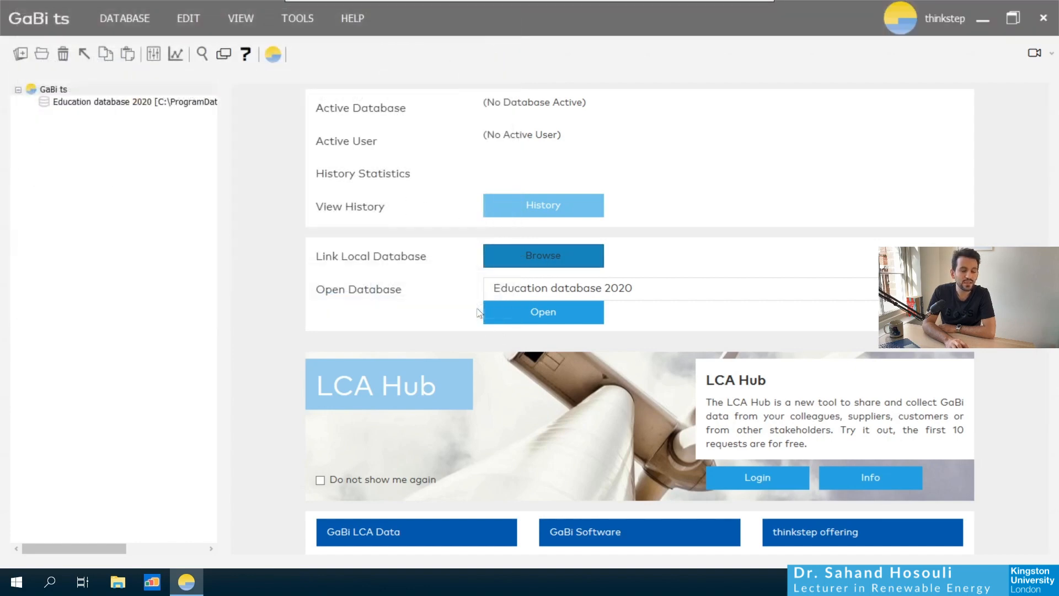
click(554, 284)
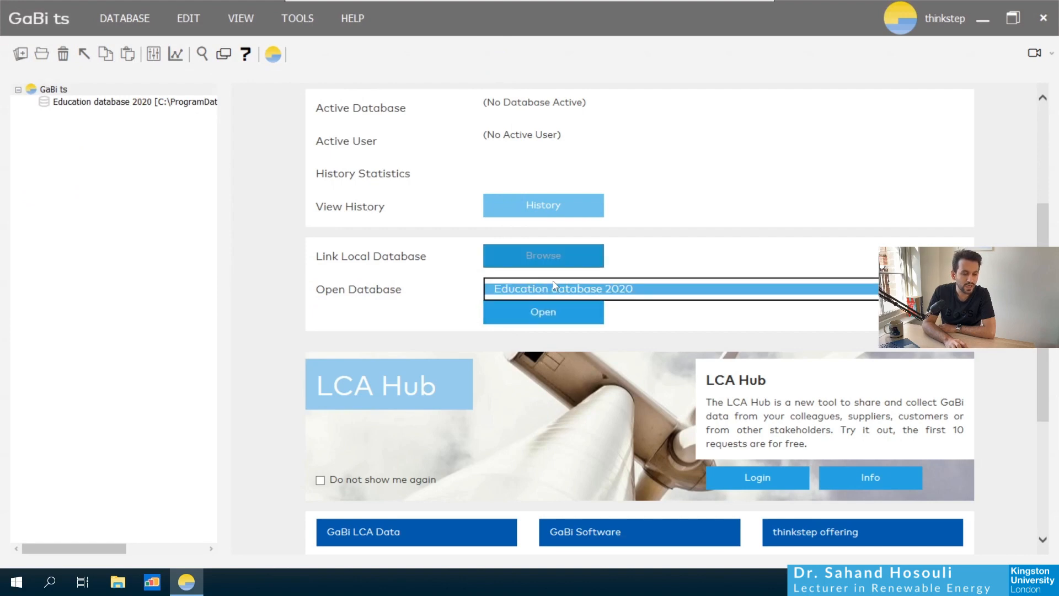
click(553, 289)
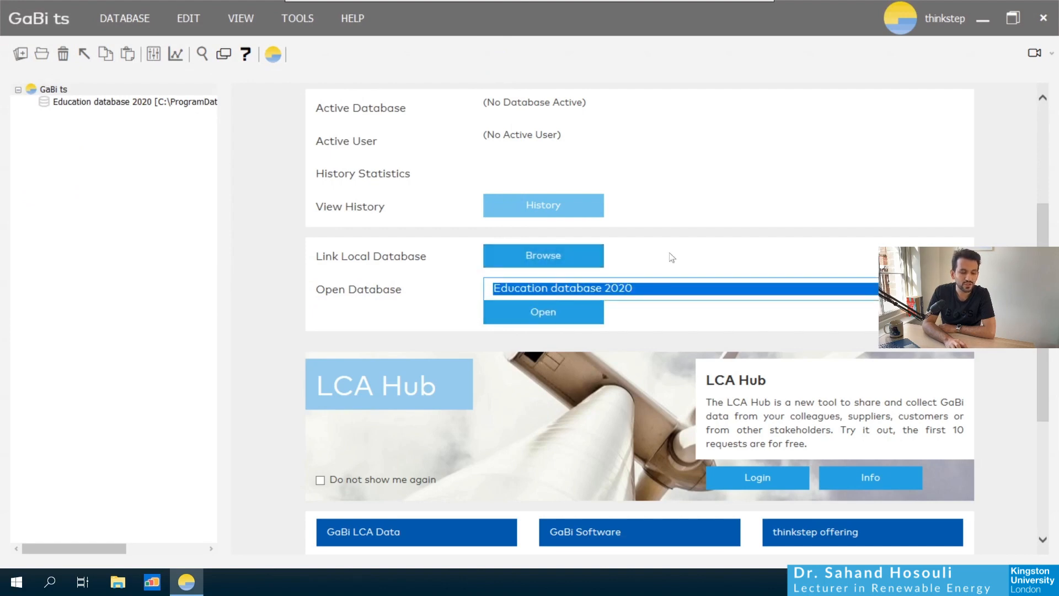
click(687, 247)
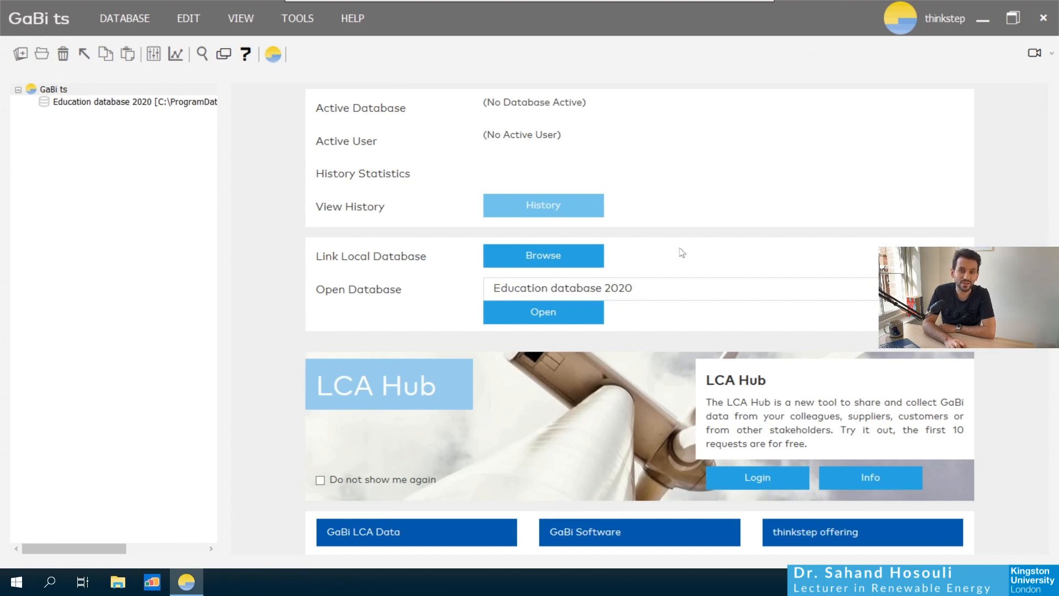
click(576, 316)
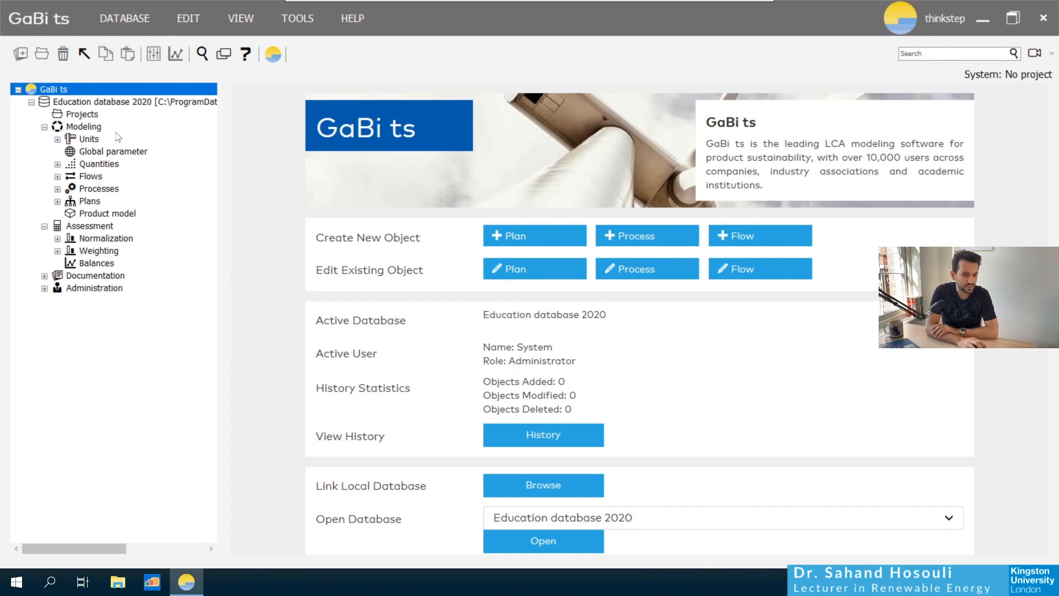
Create a new project in the database's Projects folder and name it "KU-Steel Paper Clip".
click(92, 116)
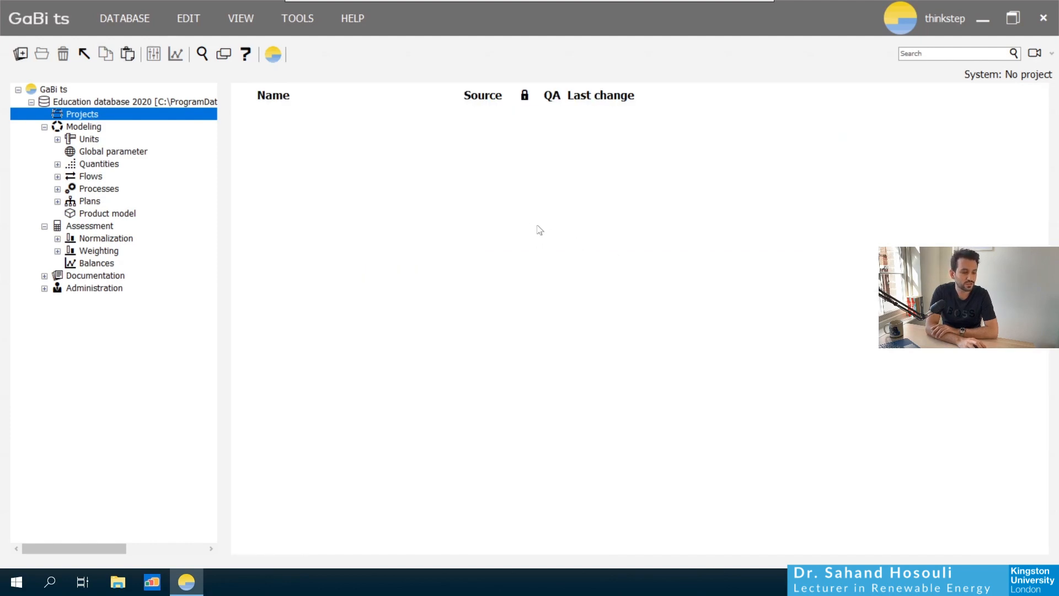
right_click(387, 184)
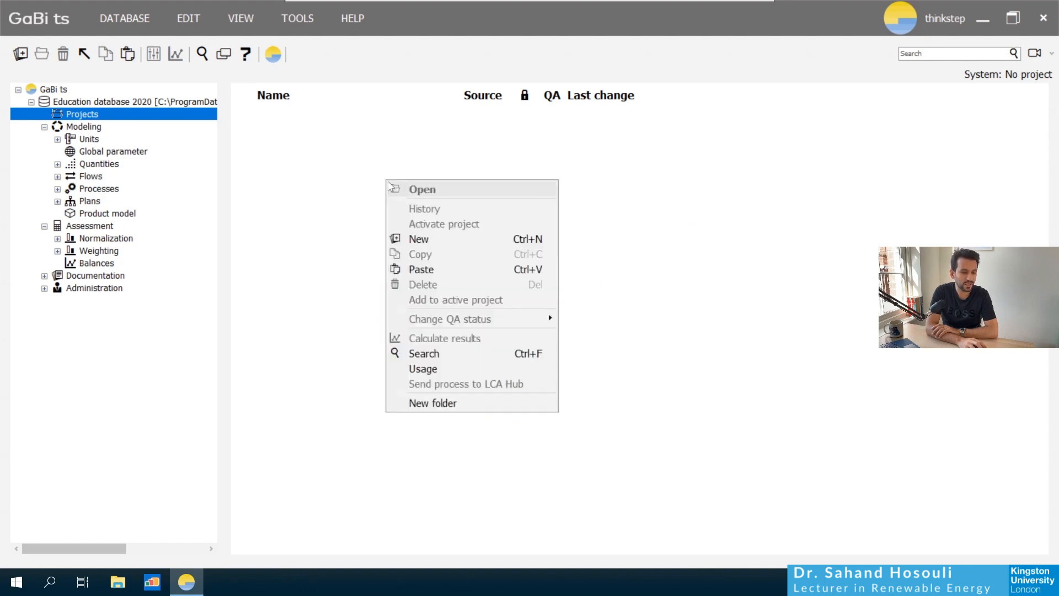
click(417, 239)
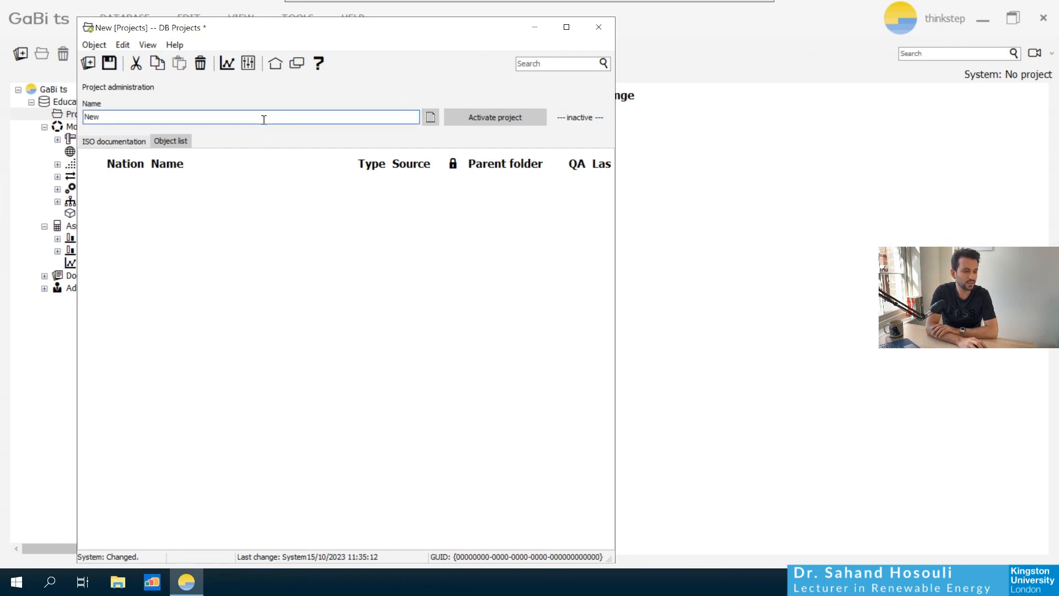
drag(264, 120, 56, 104)
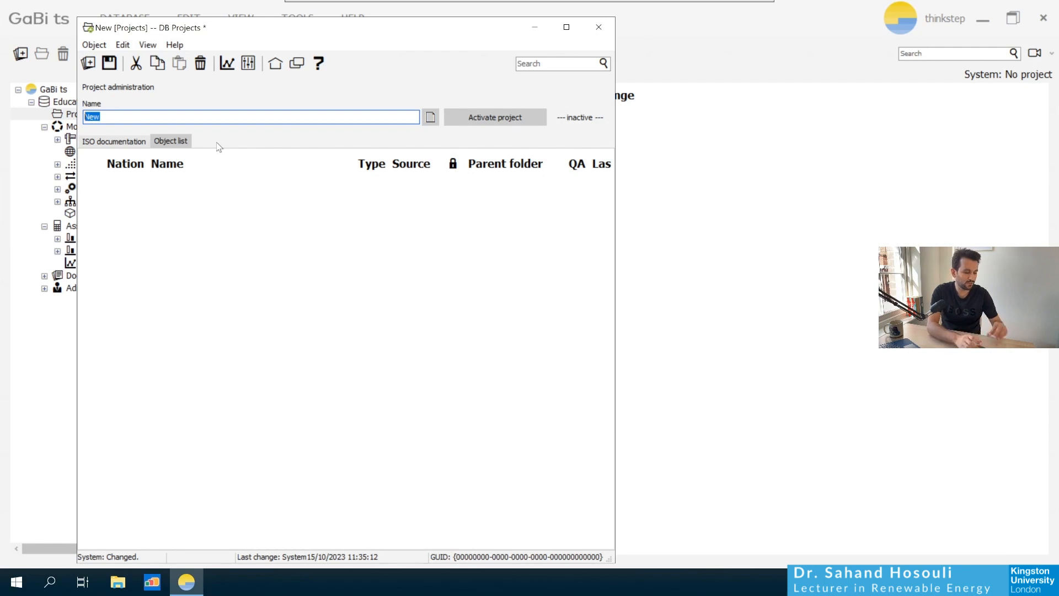
text(K)
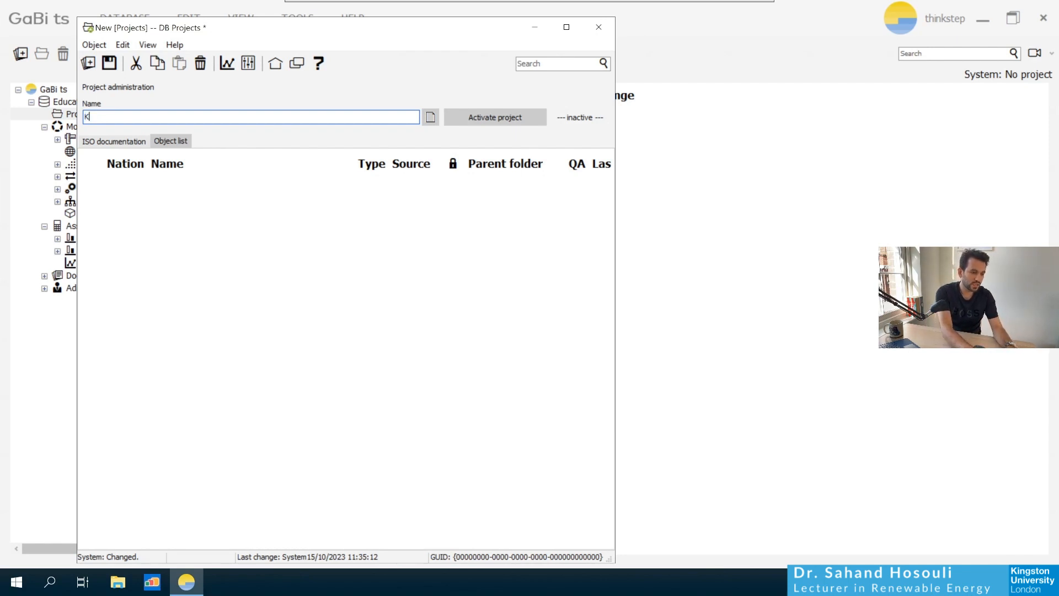
text(U-)
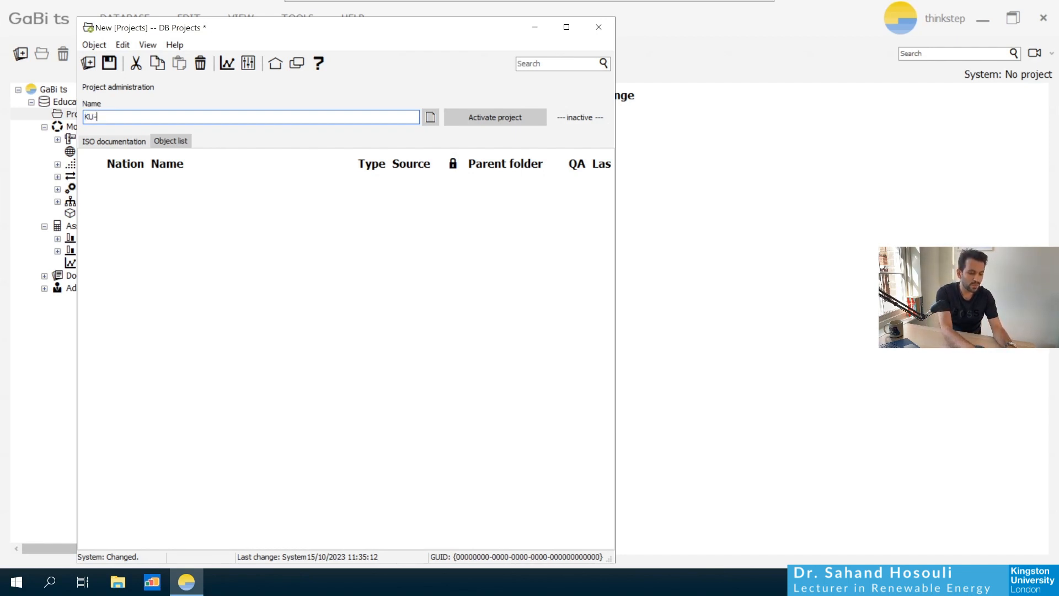
text(Steel P)
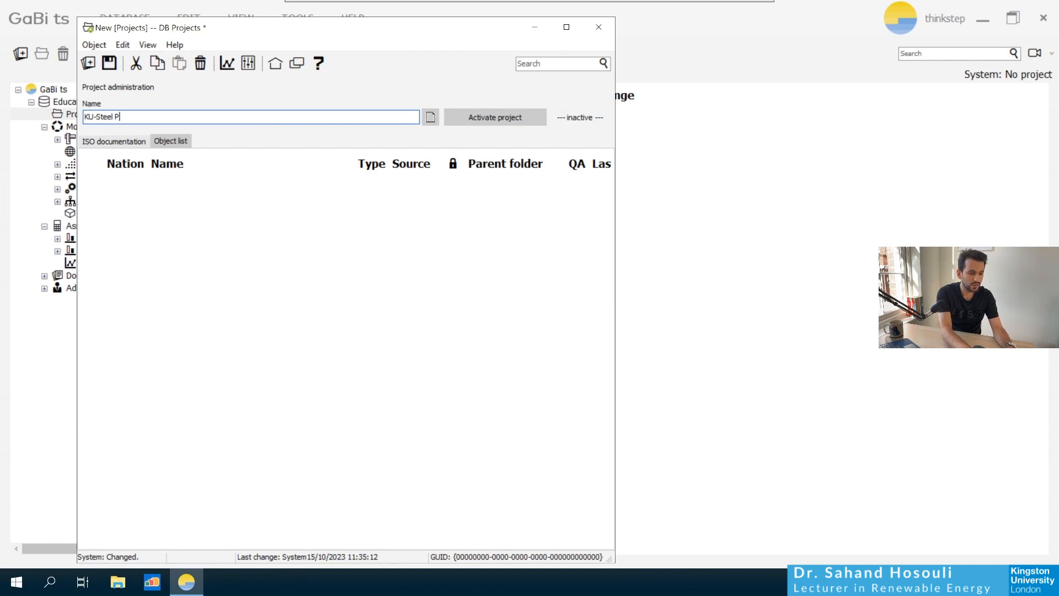
text(aper Clip)
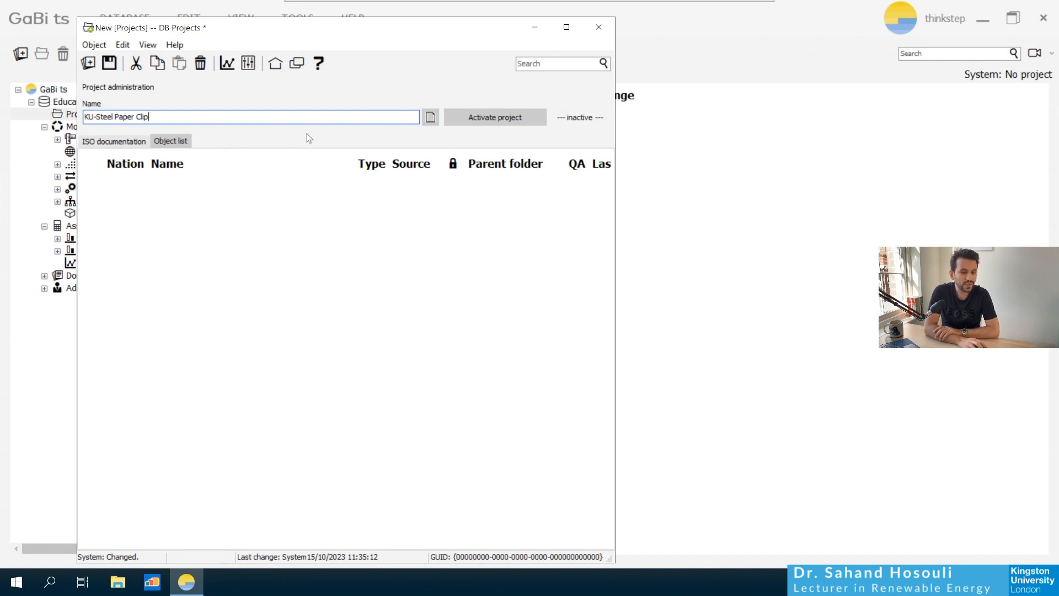
Activate the new paper clip project and close its window.
click(496, 118)
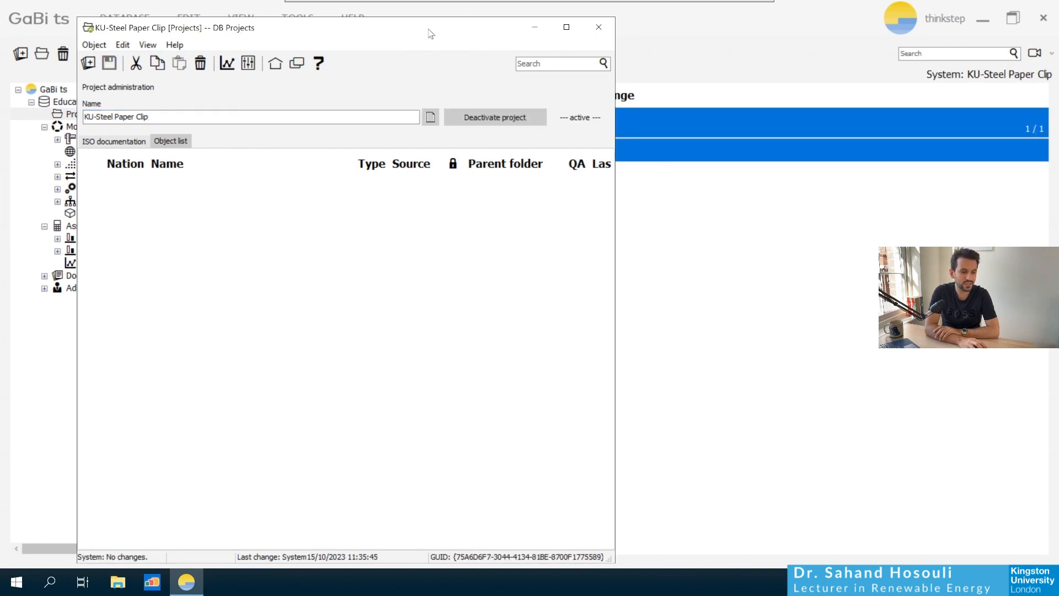
drag(431, 34, 628, 126)
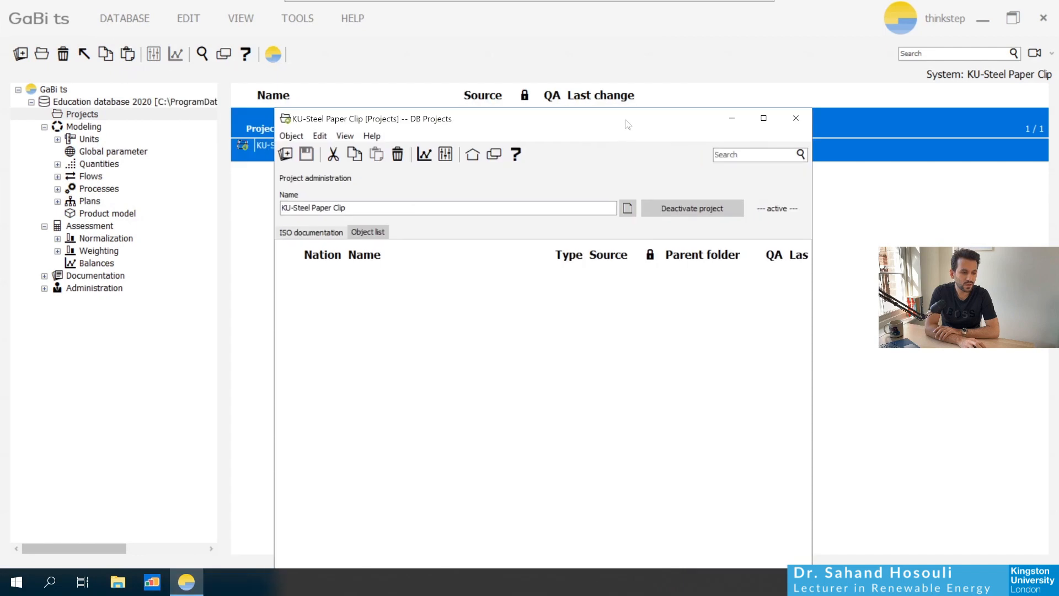
click(796, 118)
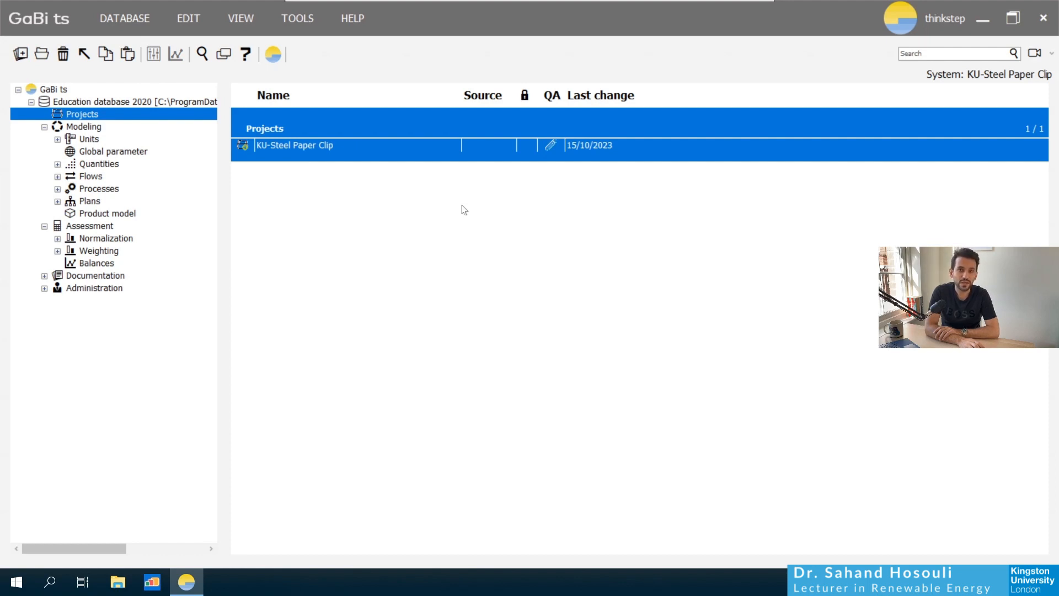
click(616, 417)
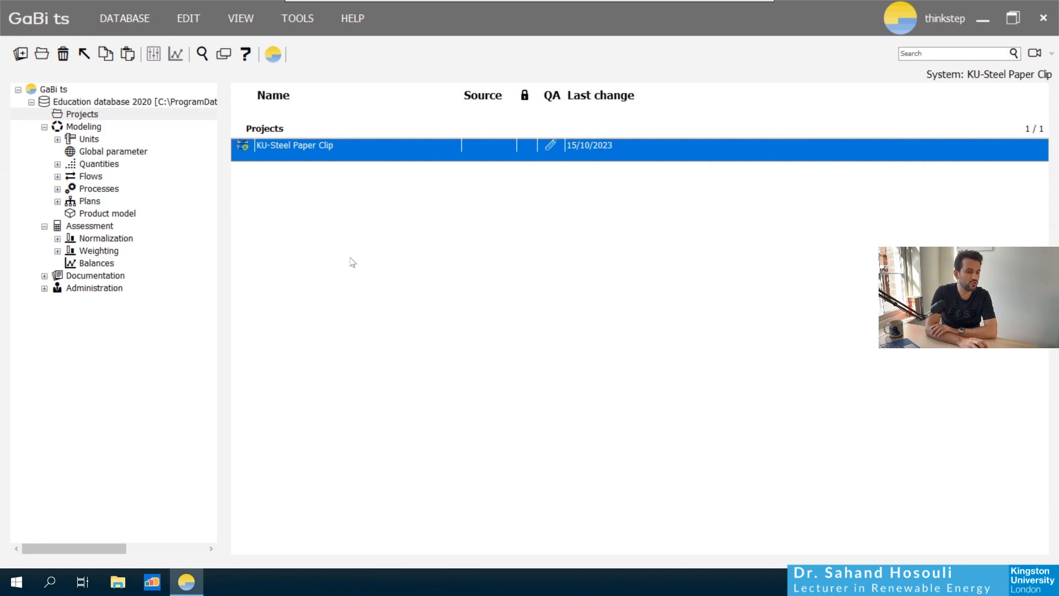
Create a new life cycle plan under Plans and name it "KU-LC Steel Paper Clip".
click(98, 205)
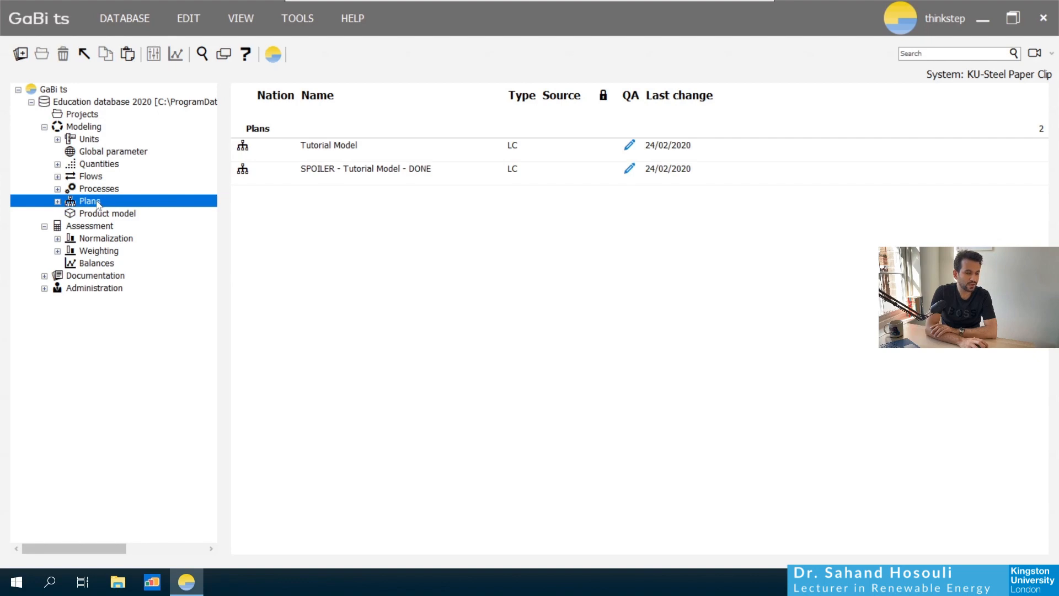
right_click(98, 205)
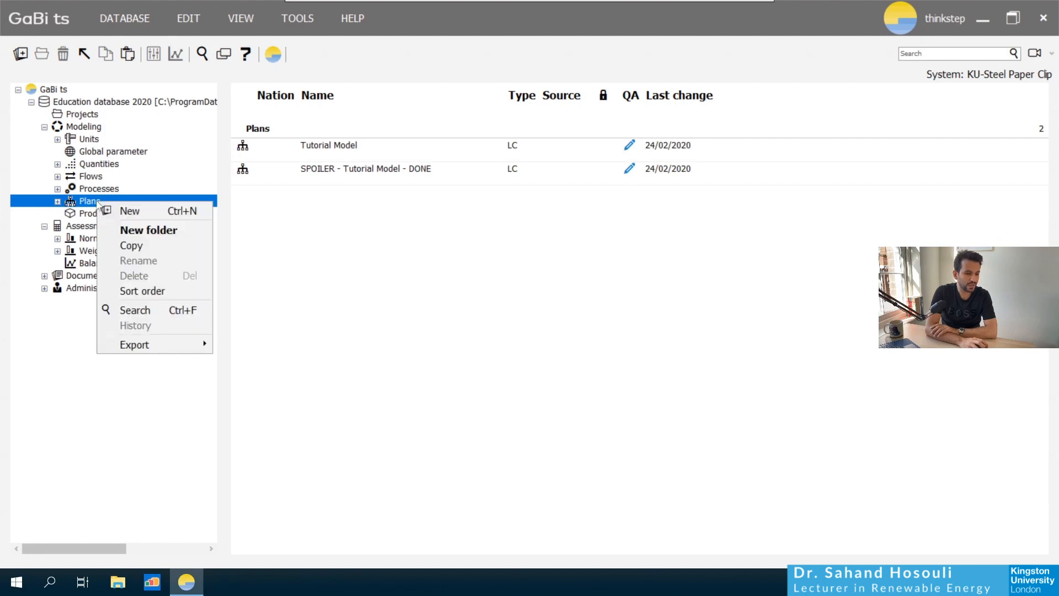
click(128, 210)
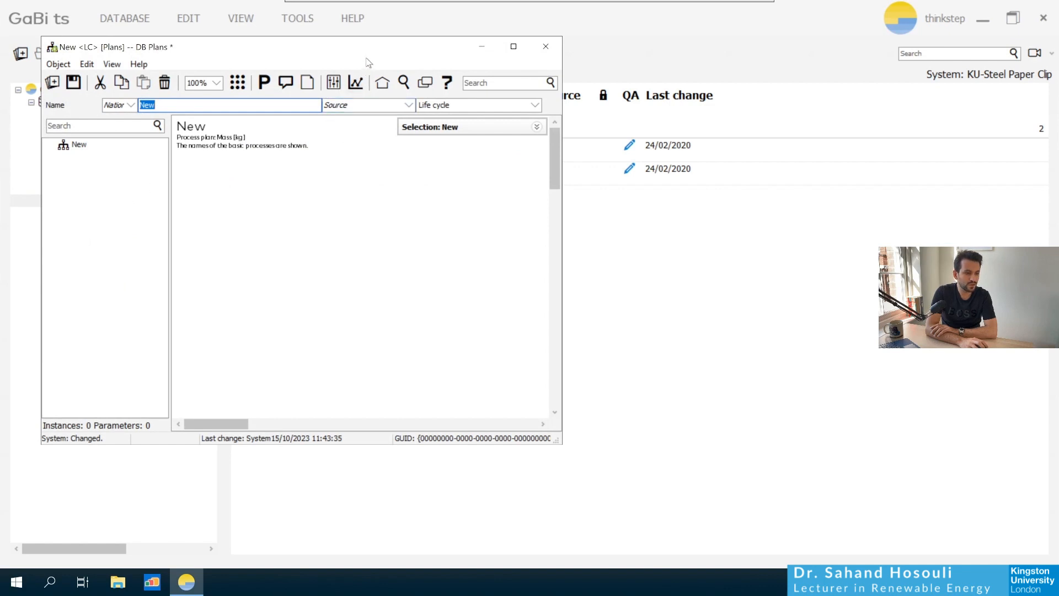
drag(407, 48, 555, 99)
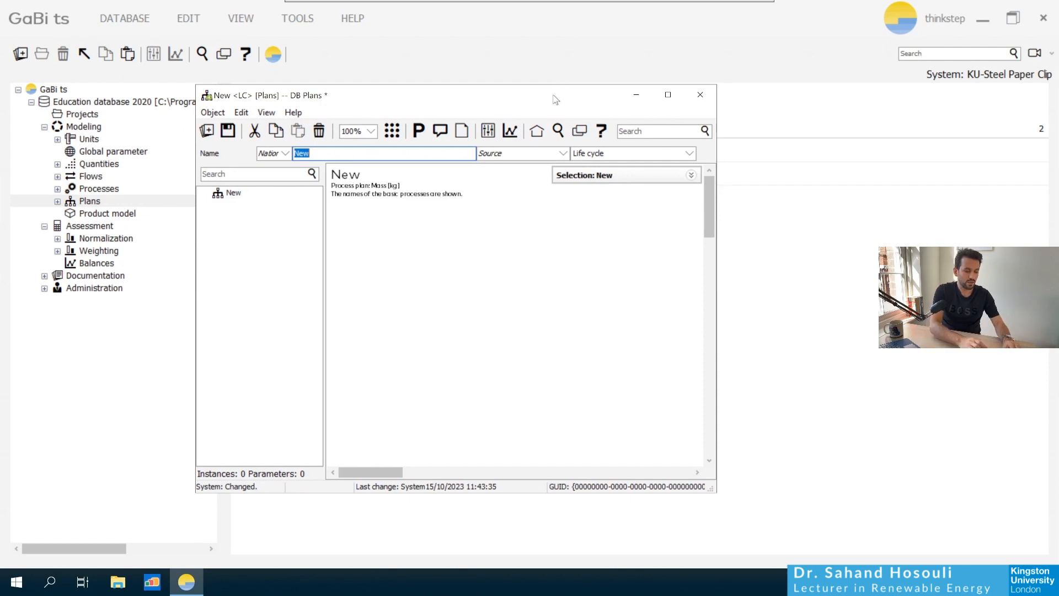
text(KU)
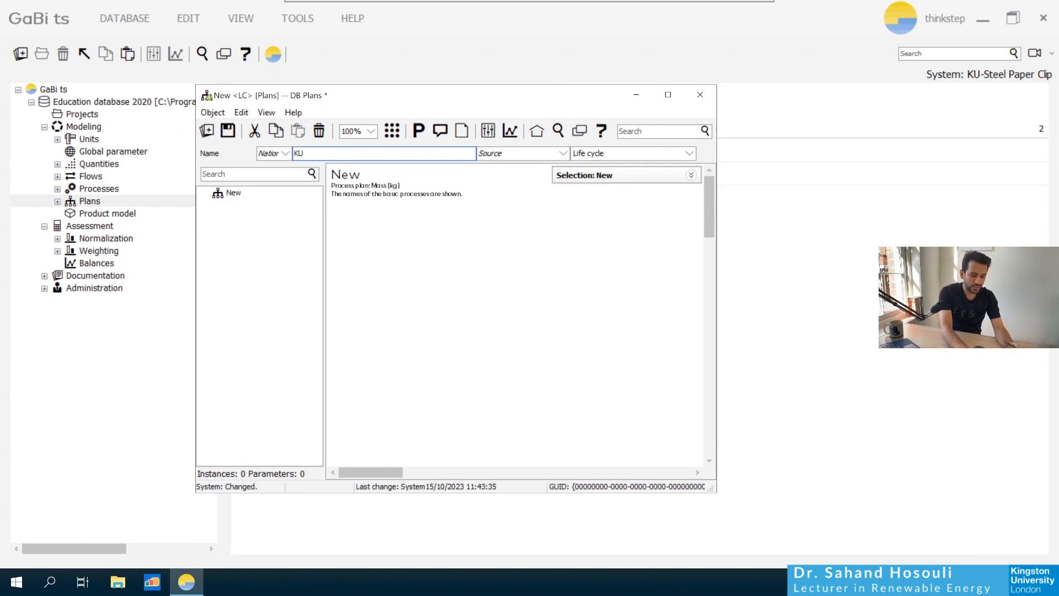
text(-LC)
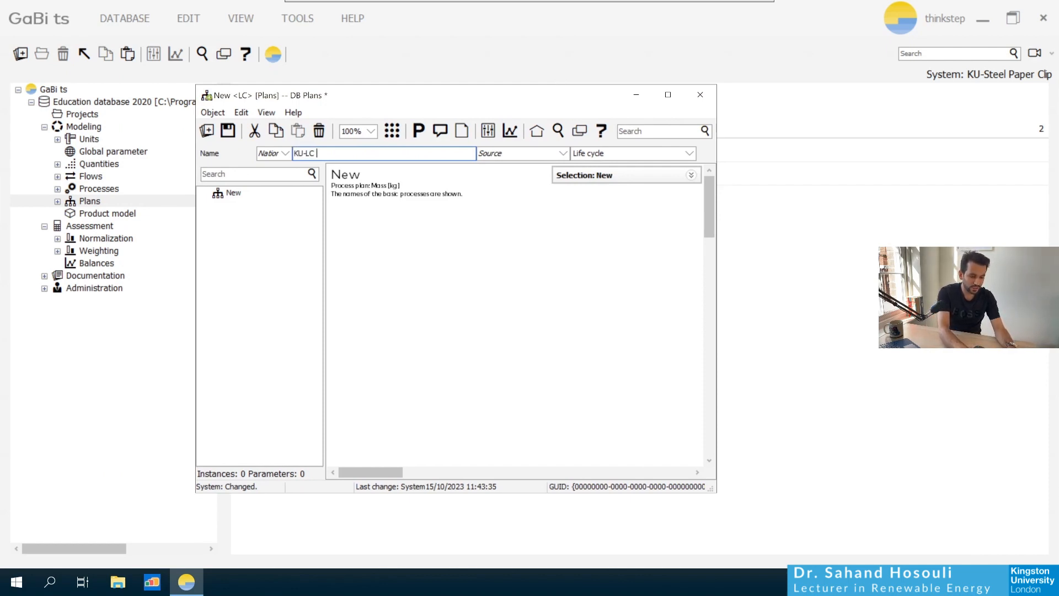
text( Steel )
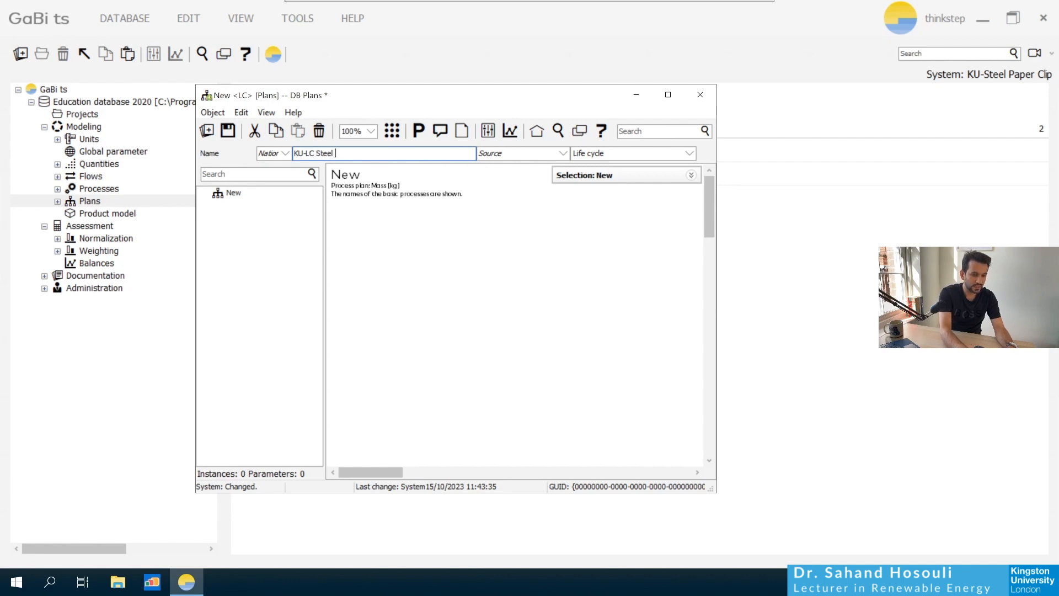
text(Pp)
text(aper Clip)
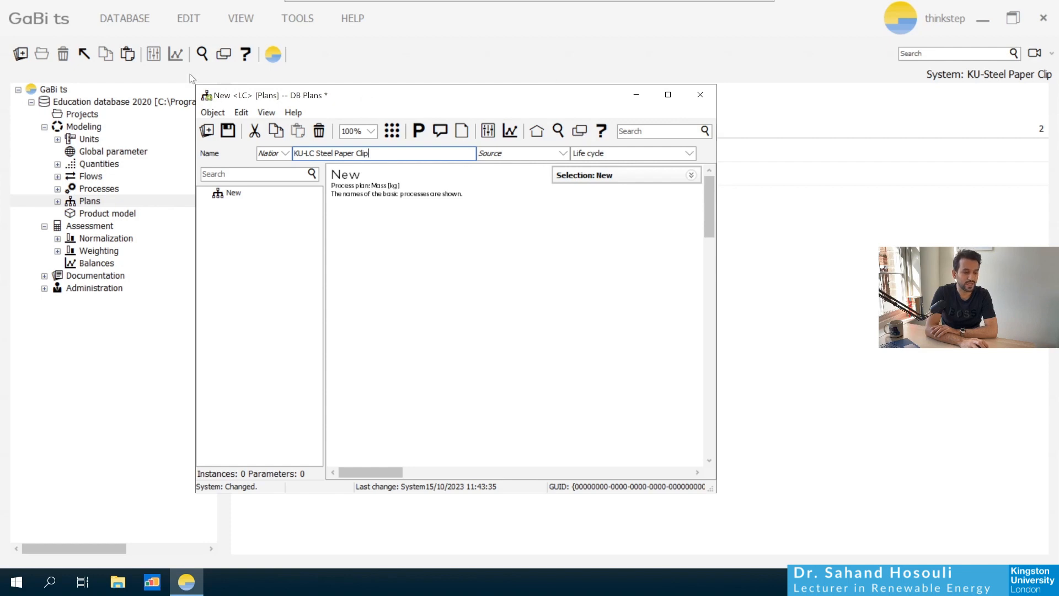
Save the new paper clip plan to the database and close its window.
click(228, 131)
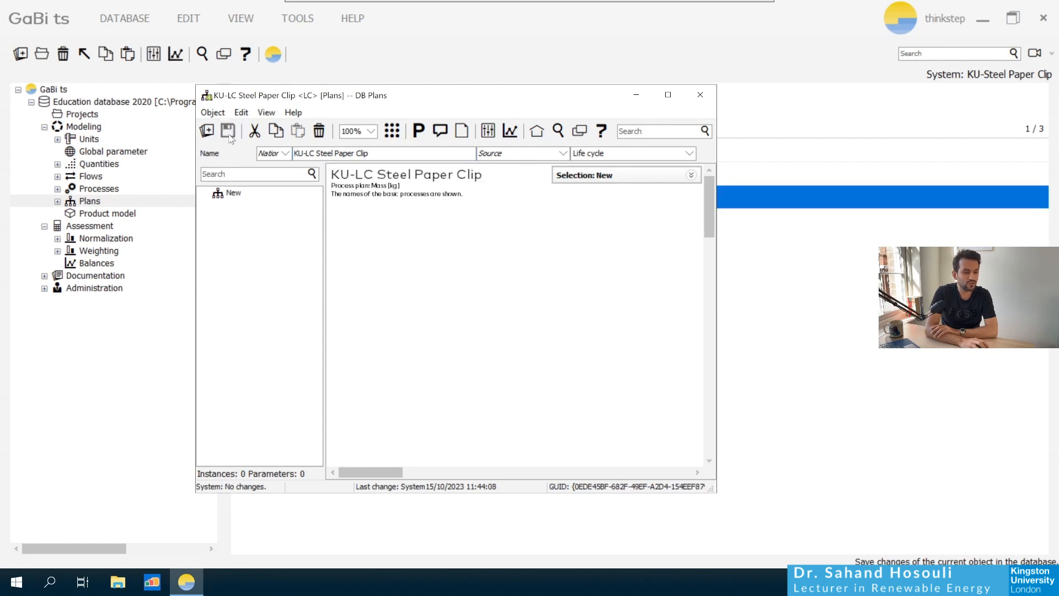
click(212, 113)
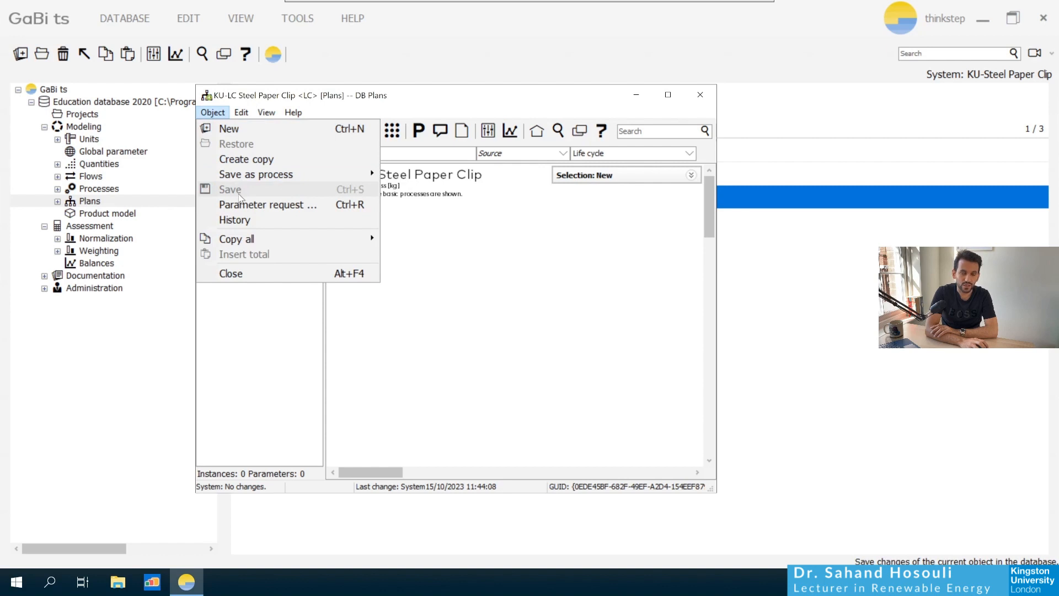
click(457, 271)
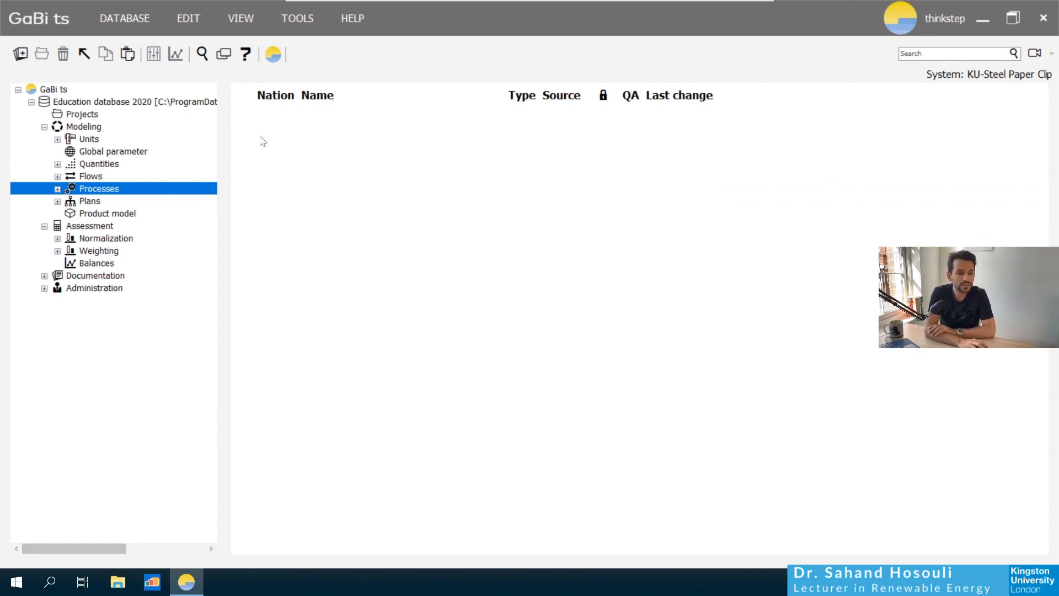
Return to the Projects list and select the KU-Steel Paper Clip project.
click(94, 115)
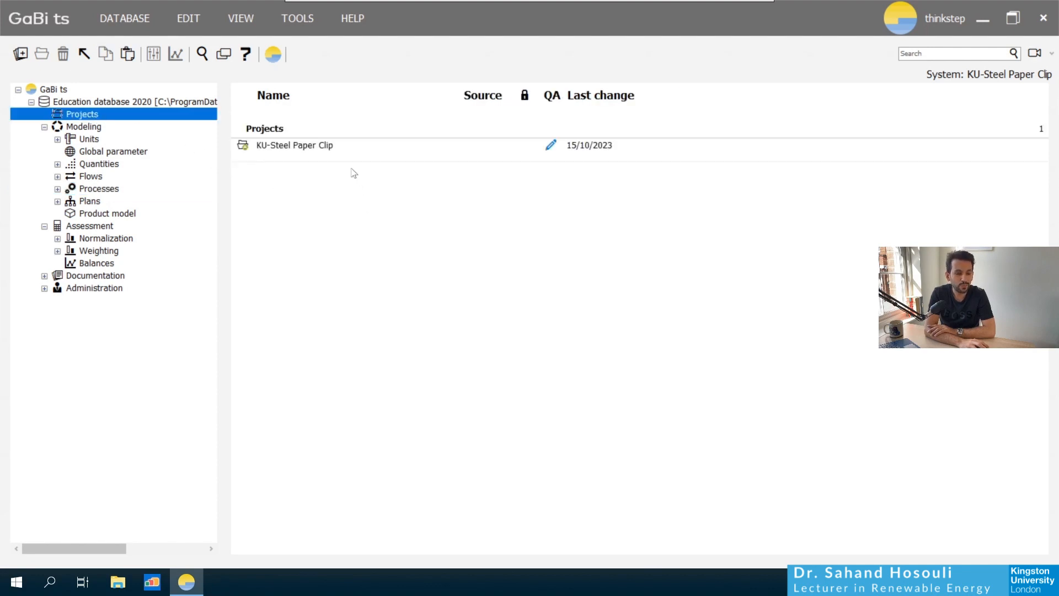
click(334, 157)
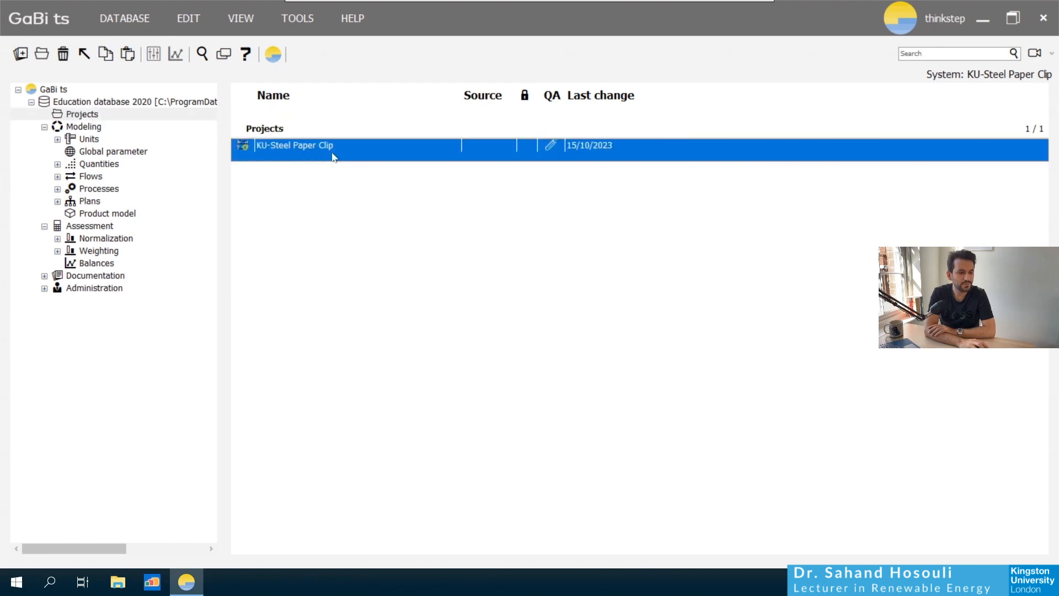
Check the KU-Steel Paper Clip project's object list, close it, and open the KU-LC Steel Paper Clip plan from Plans.
double_click(304, 145)
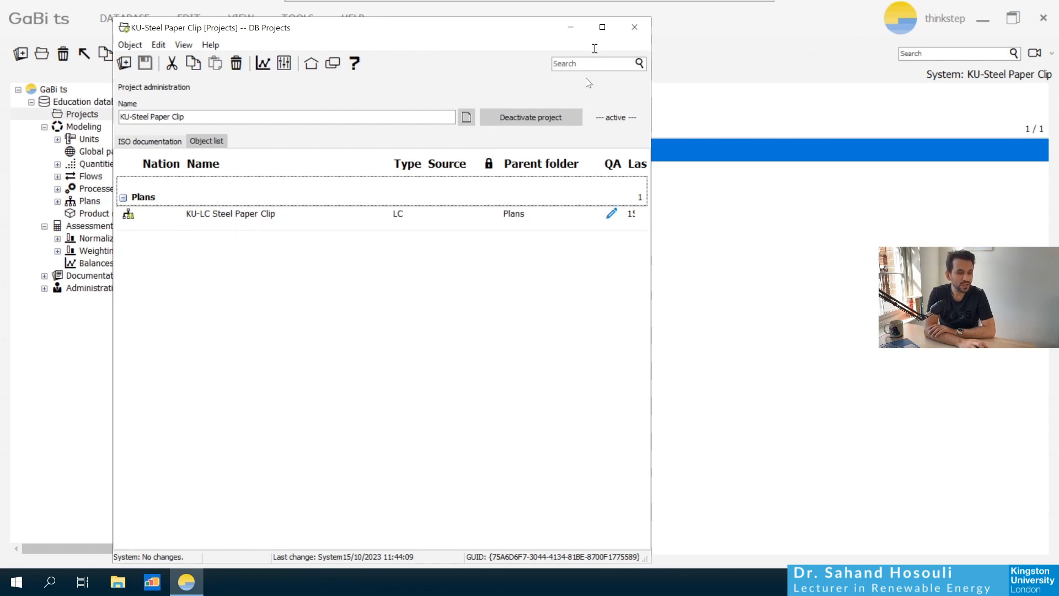
click(636, 28)
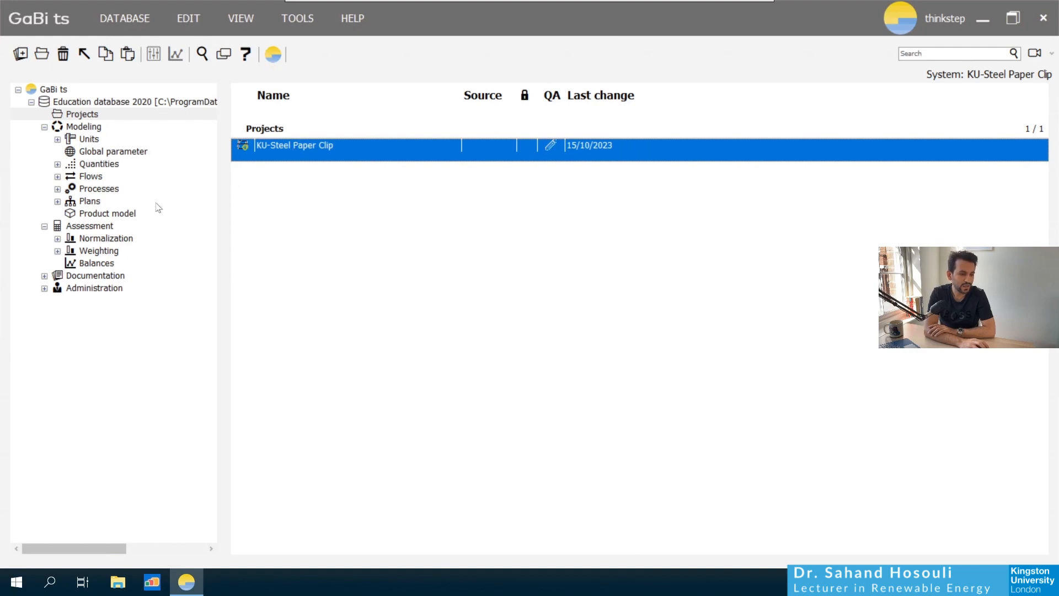
click(88, 202)
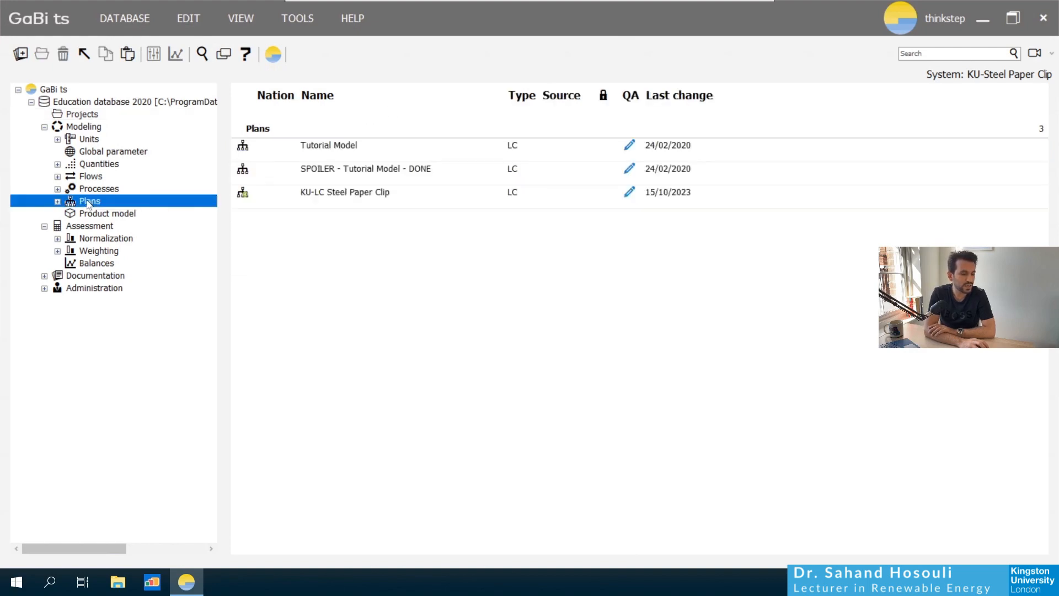
double_click(342, 193)
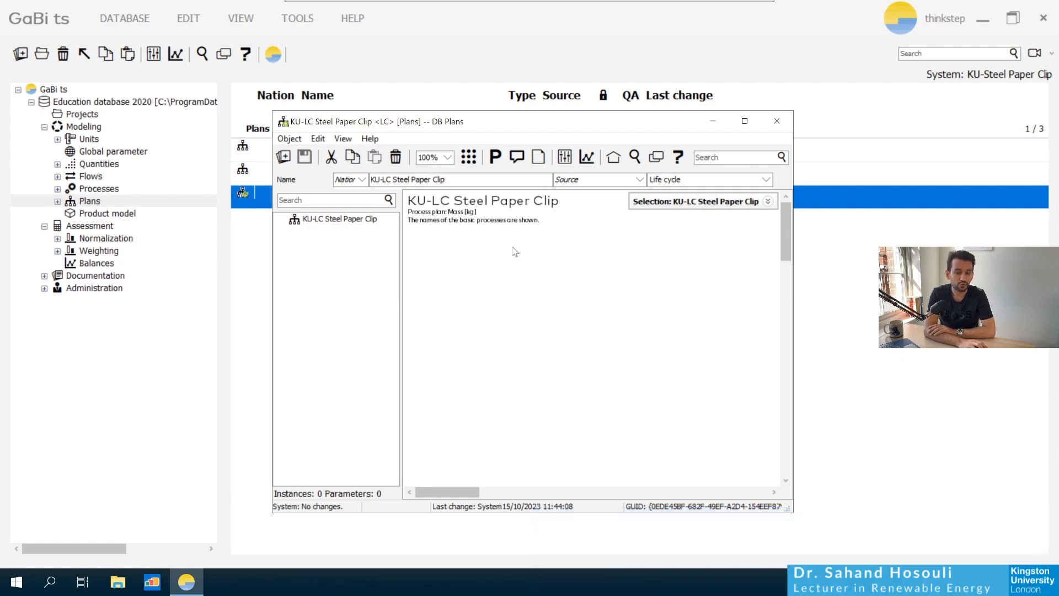
Browse the Processes folders by expanding Production and Energy conversion, and bring the paper clip plan window back to the front.
click(92, 192)
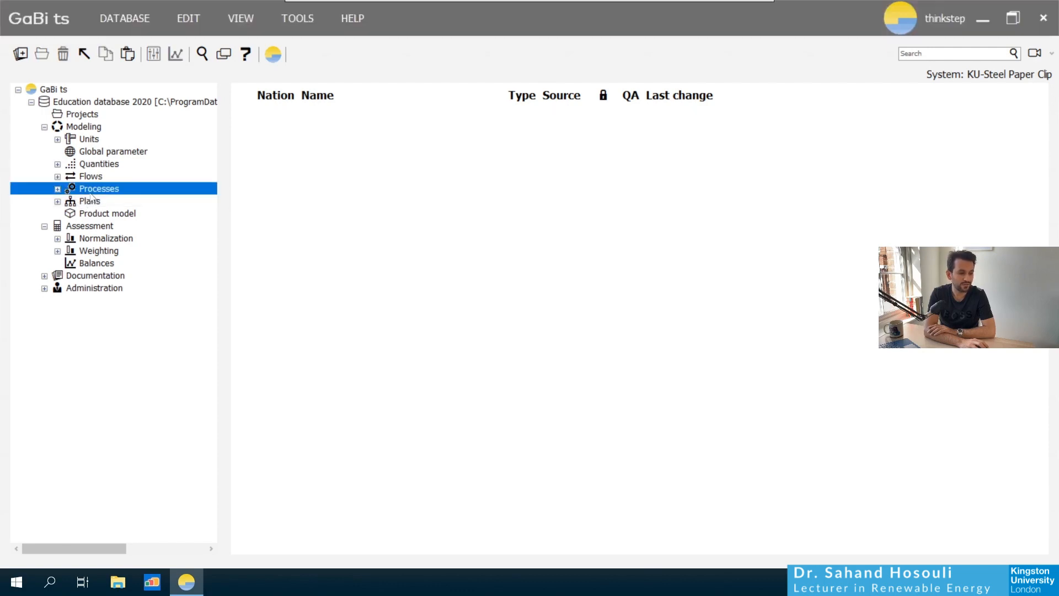
click(57, 188)
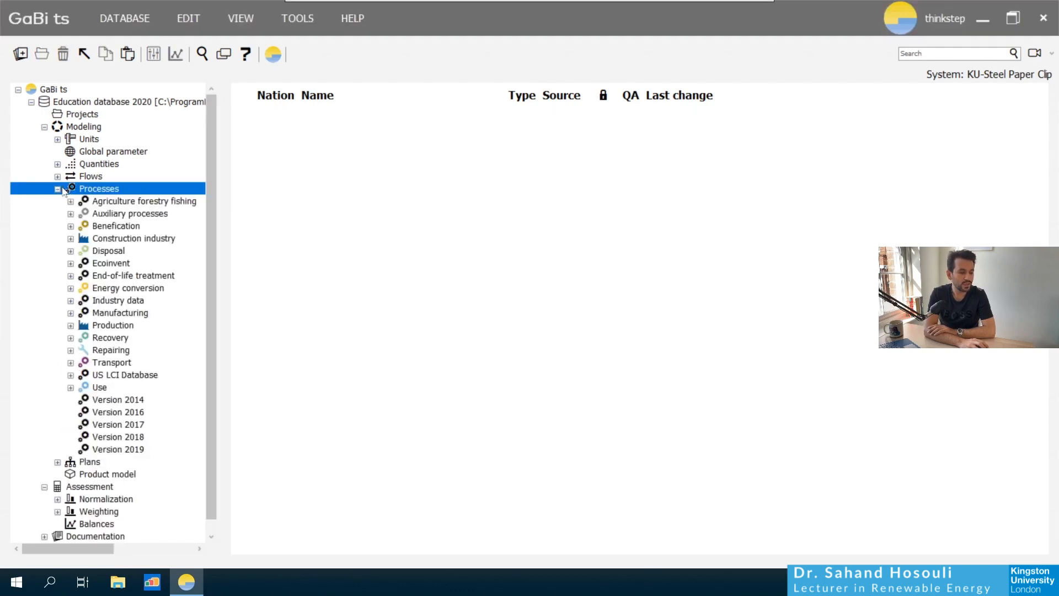
click(71, 325)
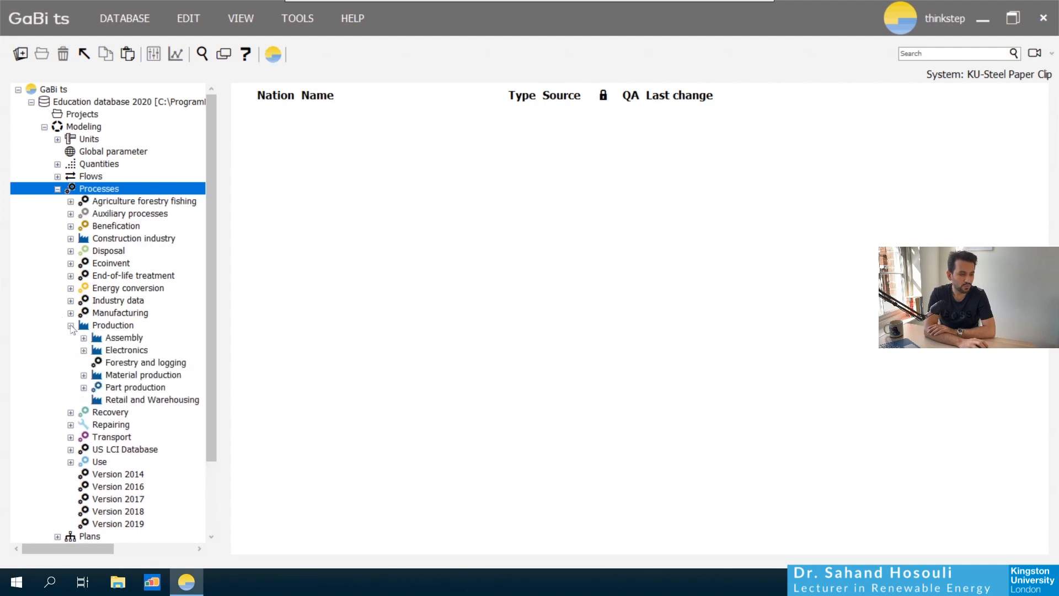
click(71, 288)
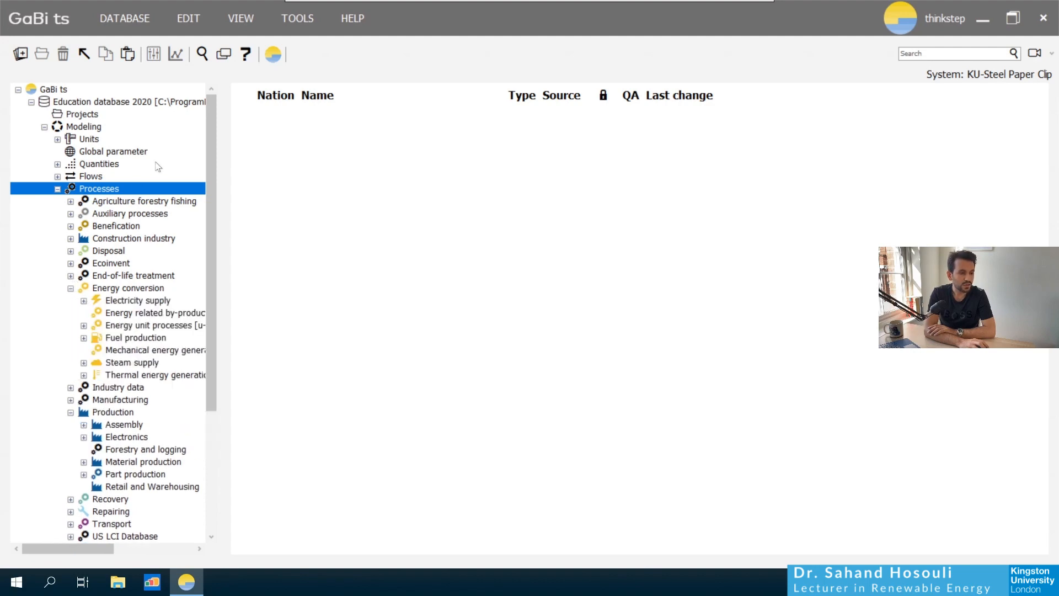
click(223, 54)
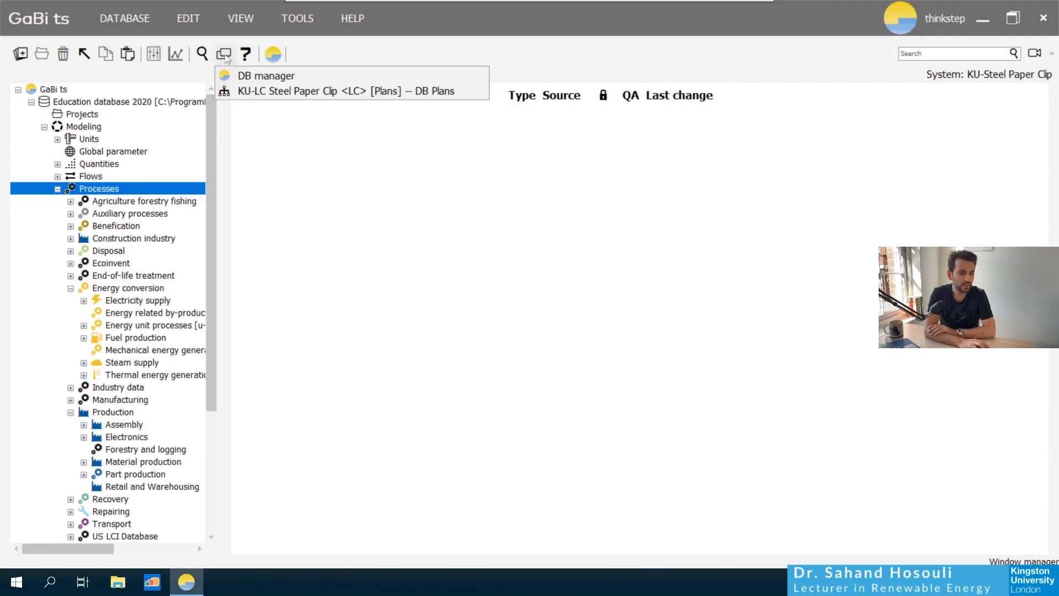
click(279, 93)
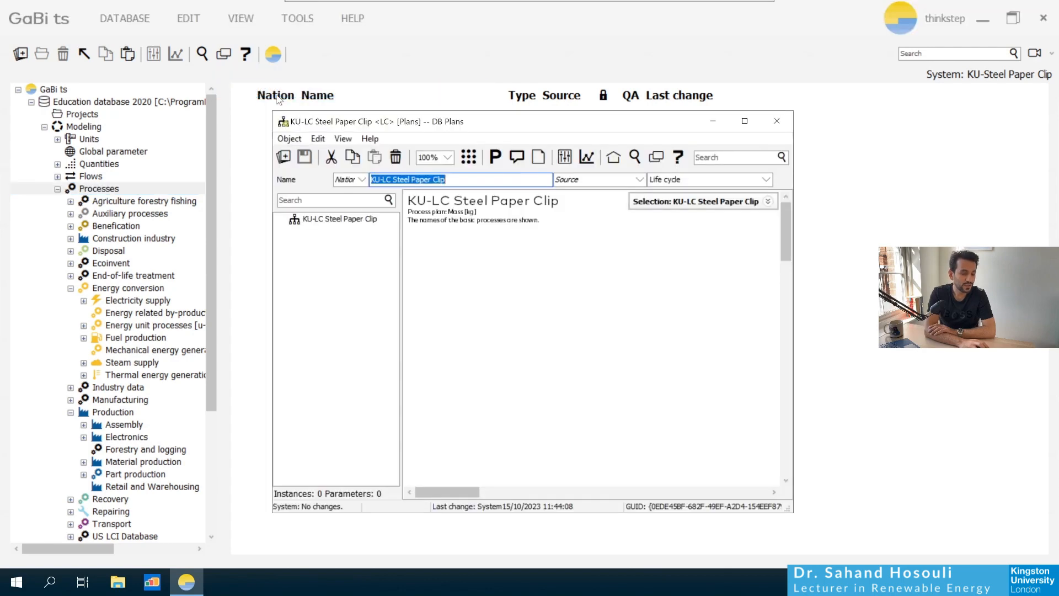
click(475, 286)
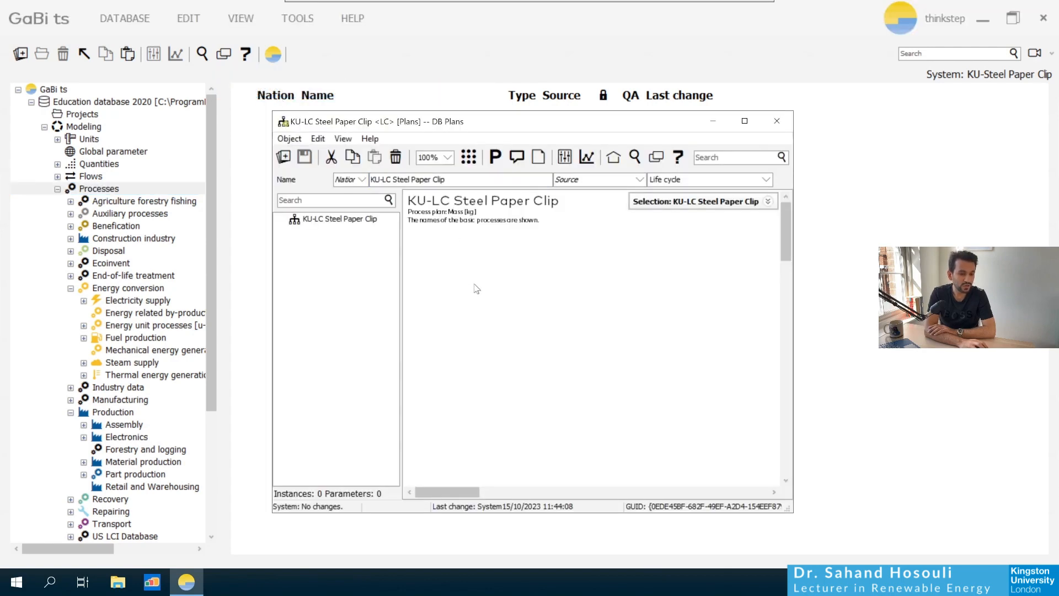
Search the database from the plan for "steel wire" with Module (Plans, Processes) as the object type.
click(634, 157)
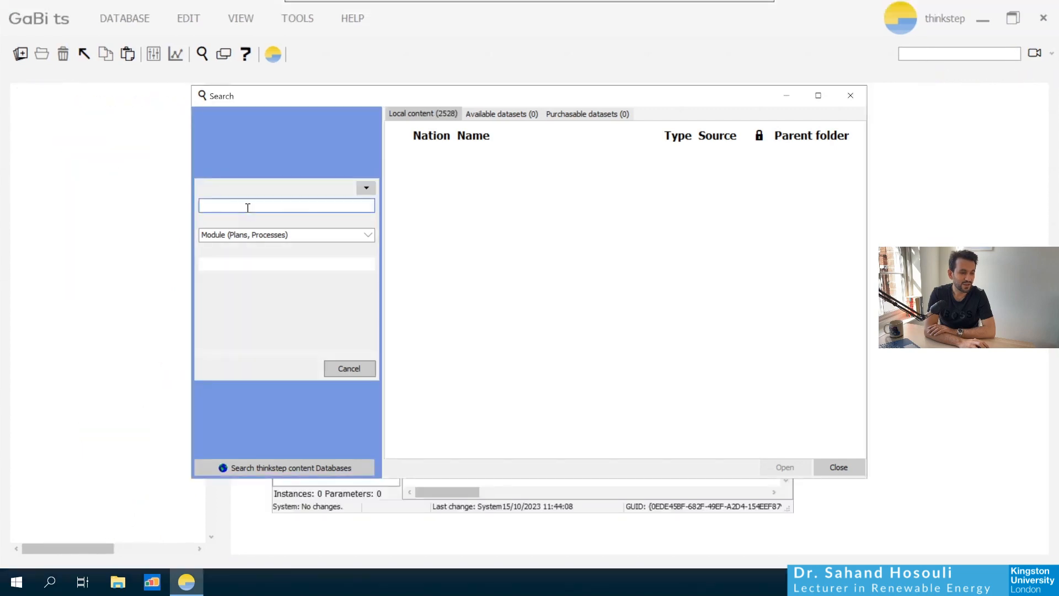
click(250, 206)
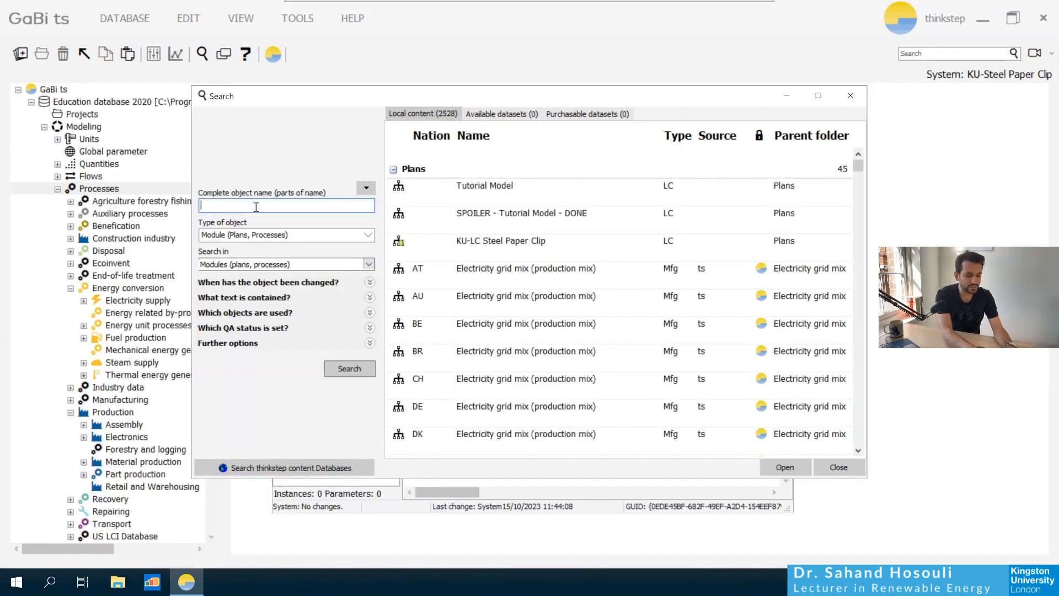
text(steel )
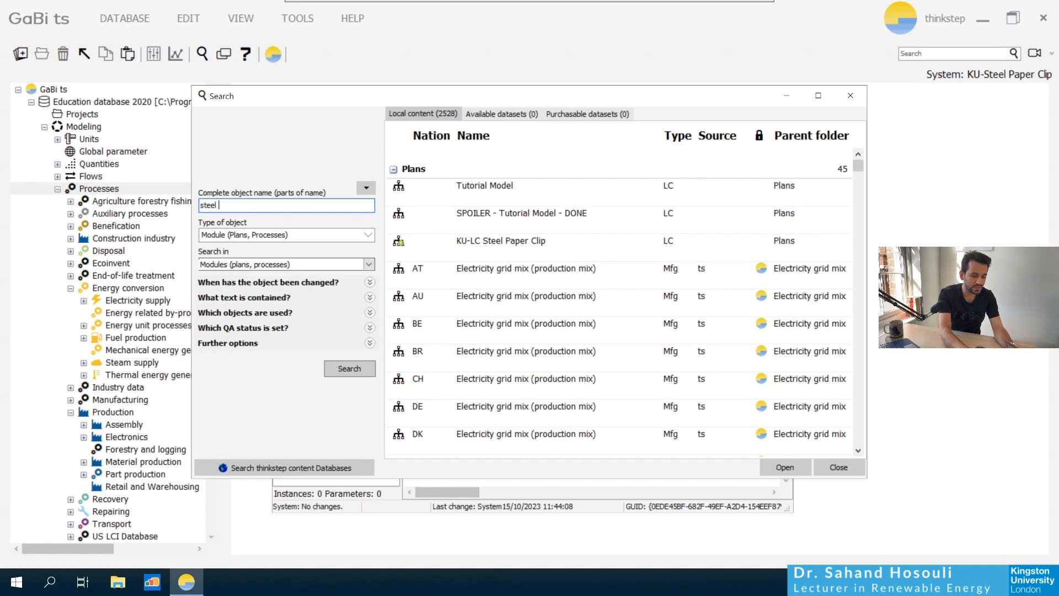
text(wire)
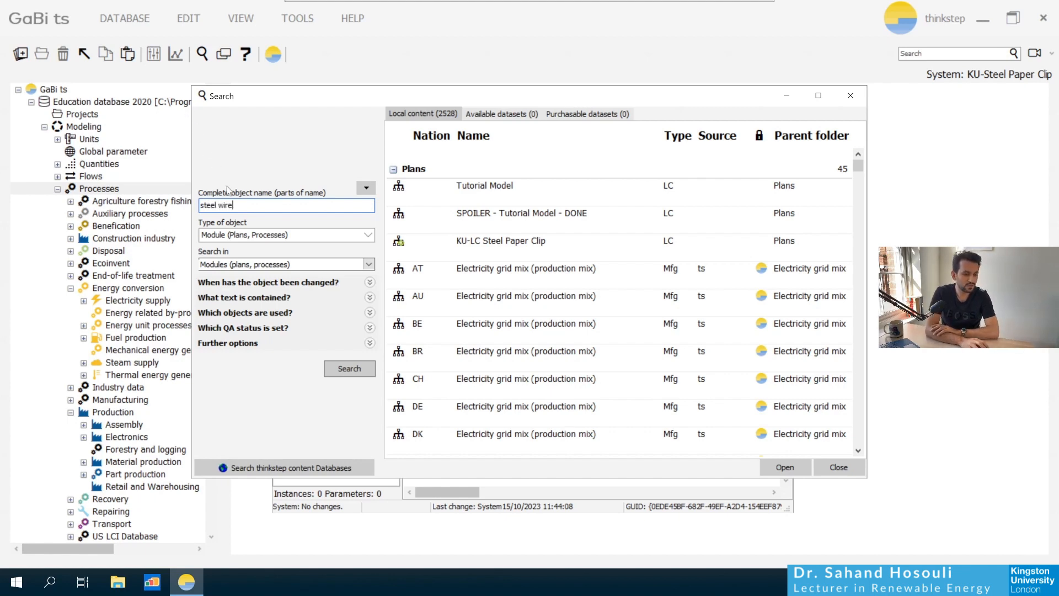
click(266, 243)
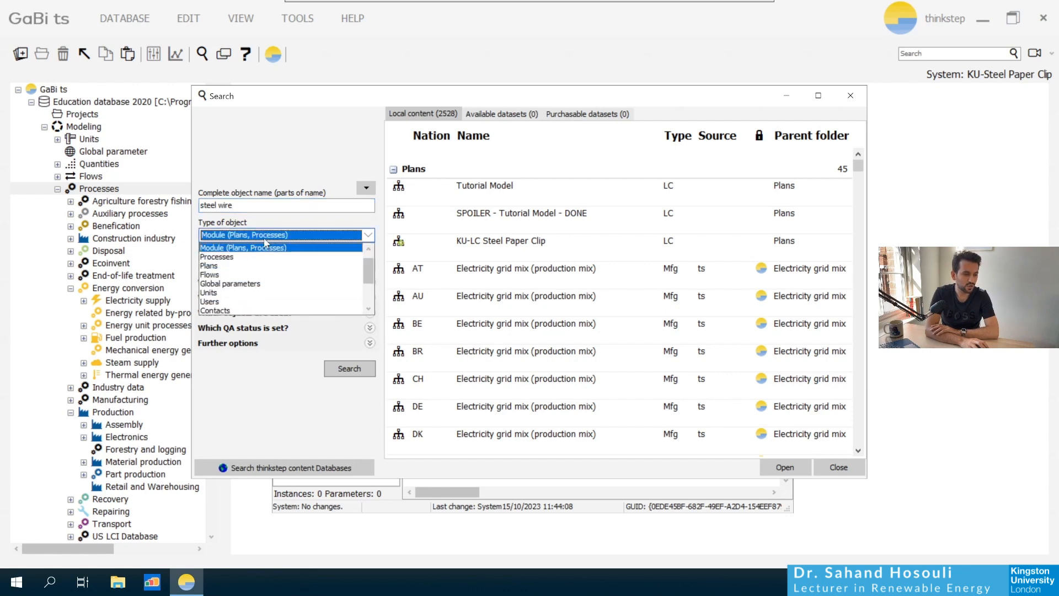
click(268, 246)
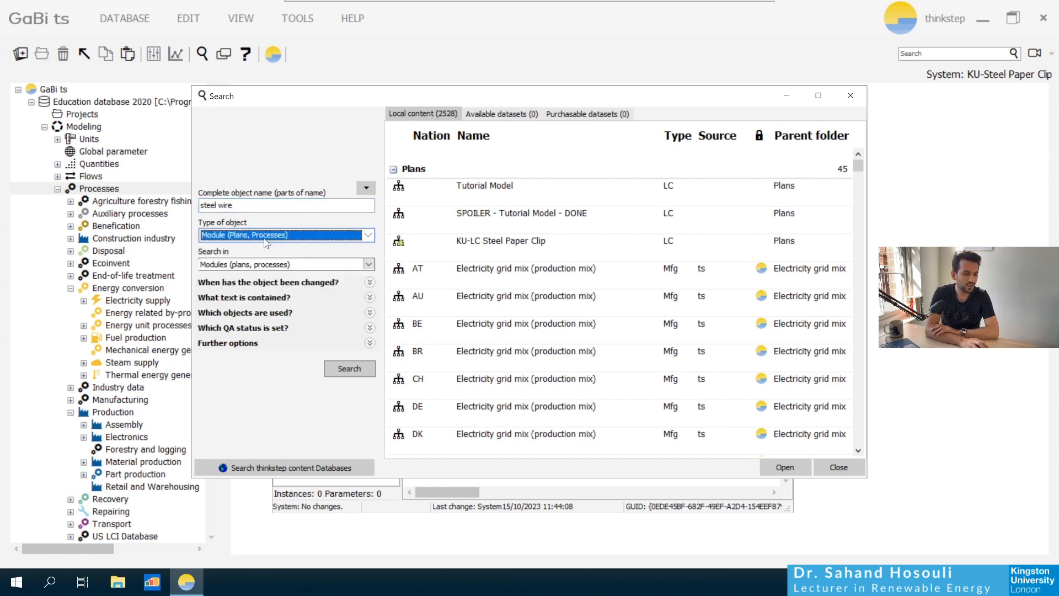
click(339, 370)
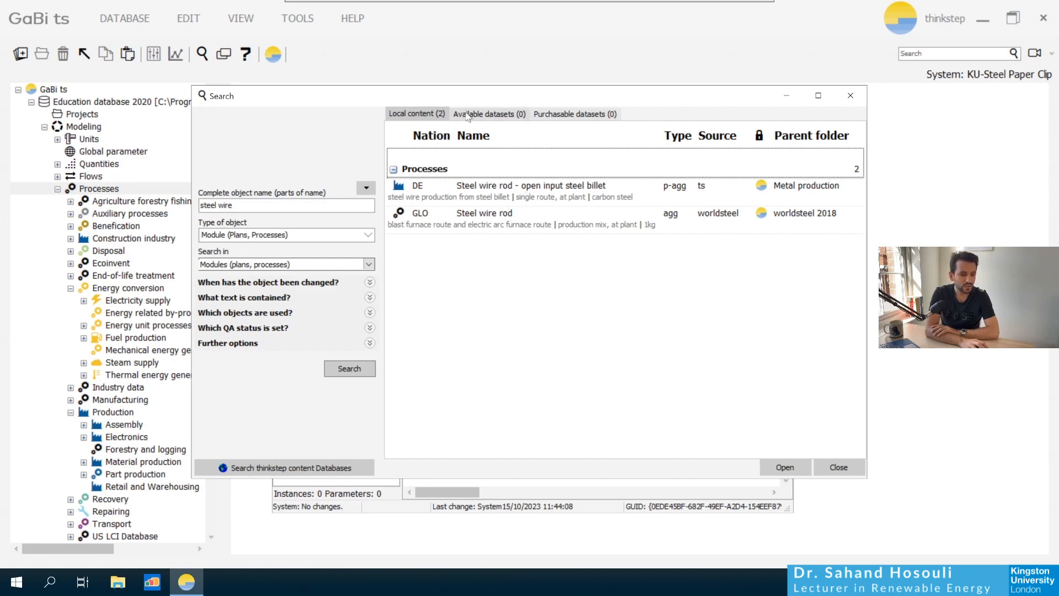
Add the DE process "Steel wire rod - open input steel billet" from the search results to the paper clip plan.
drag(455, 98, 889, 137)
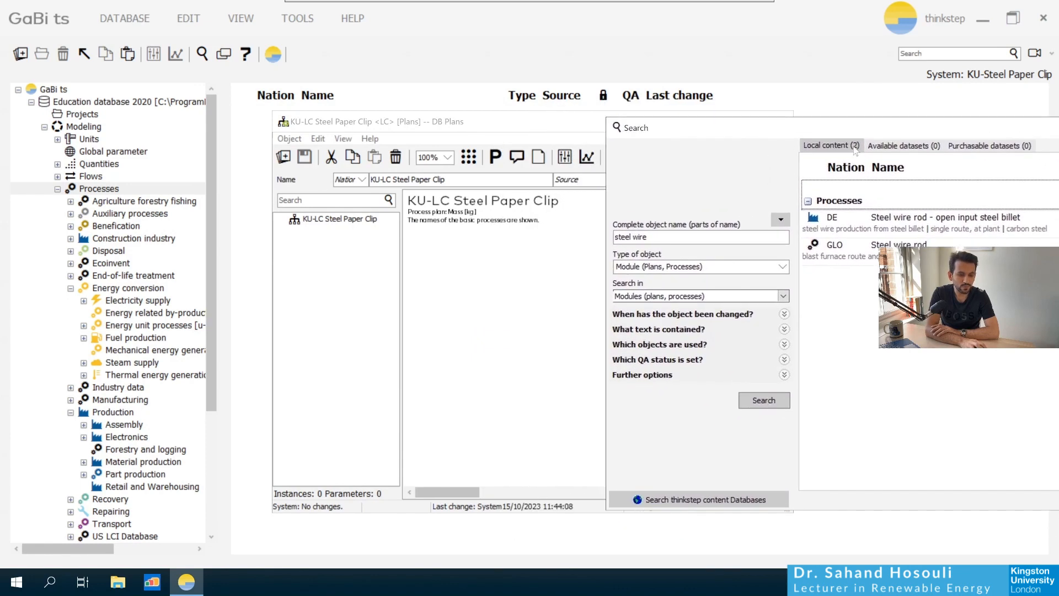
click(889, 223)
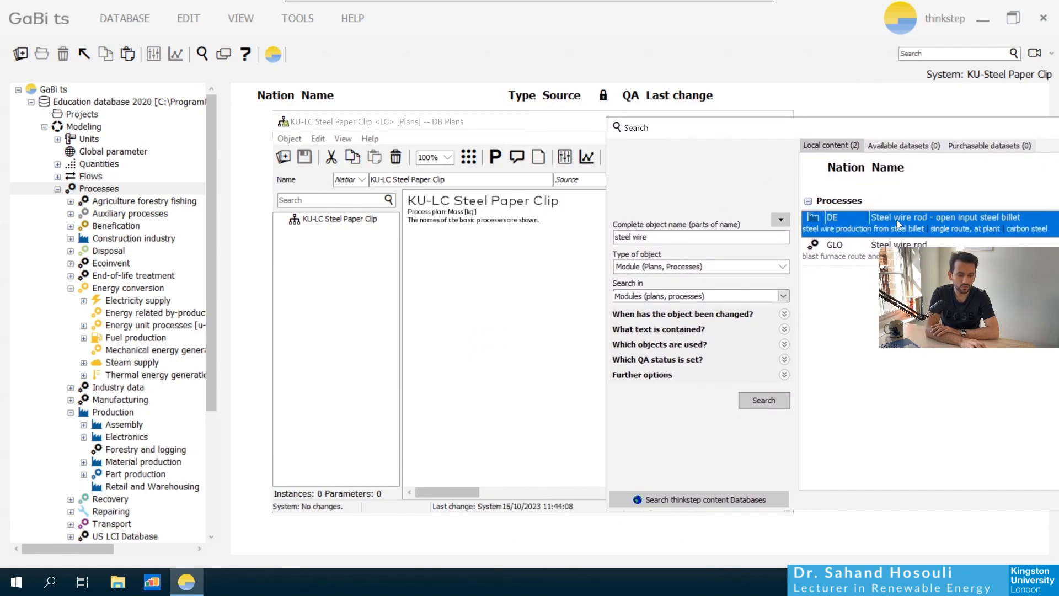
drag(896, 224, 516, 300)
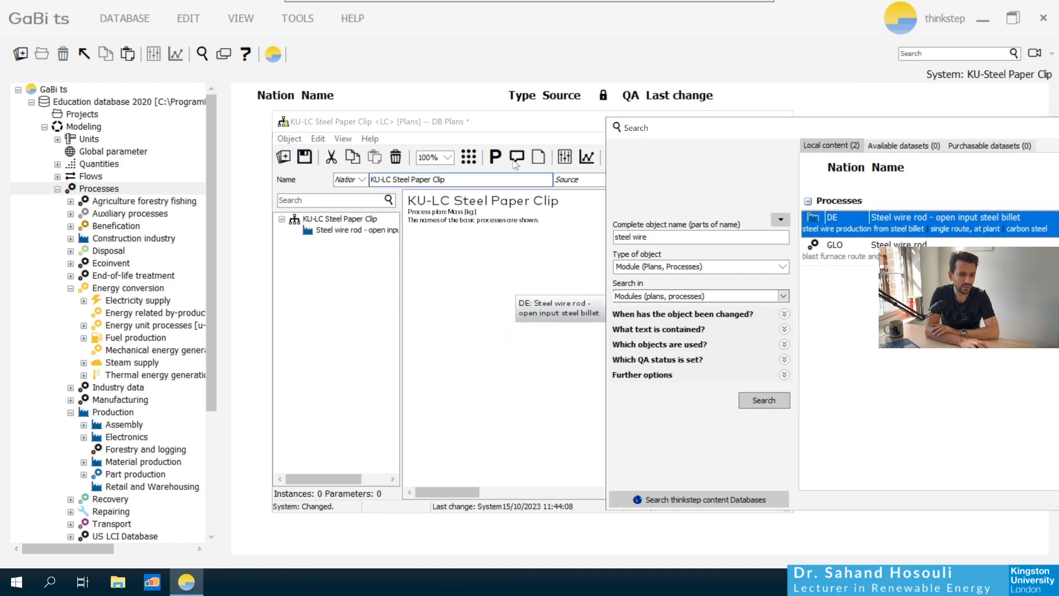
click(505, 125)
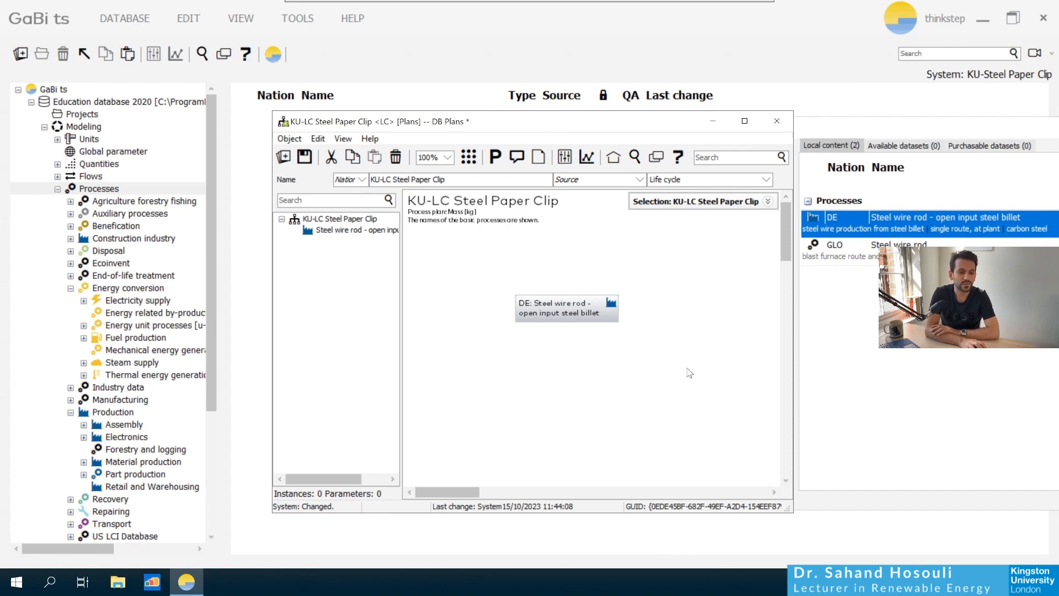
click(818, 328)
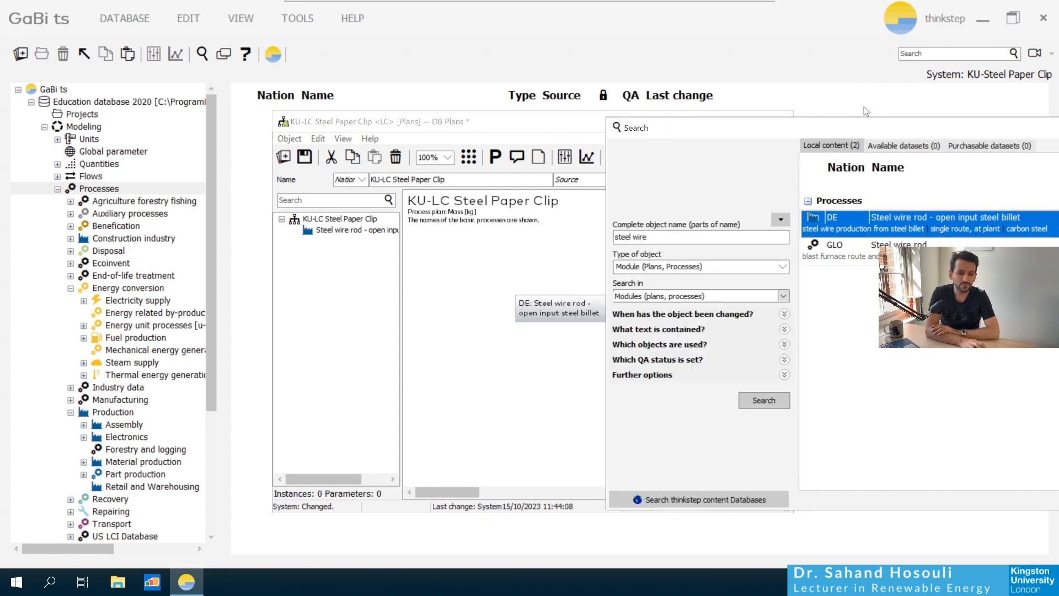
drag(863, 128, 610, 116)
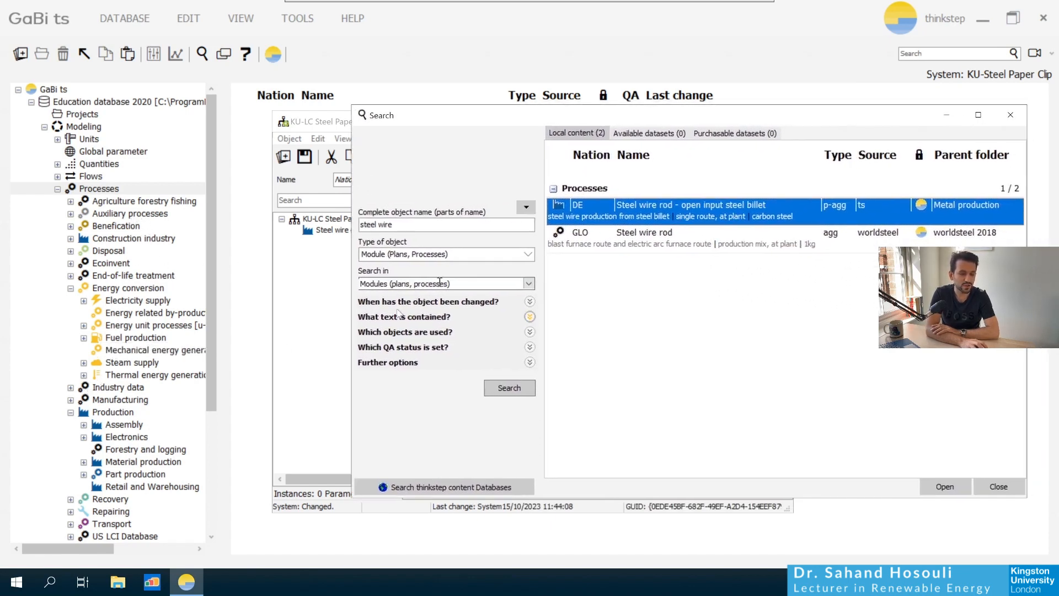
click(435, 226)
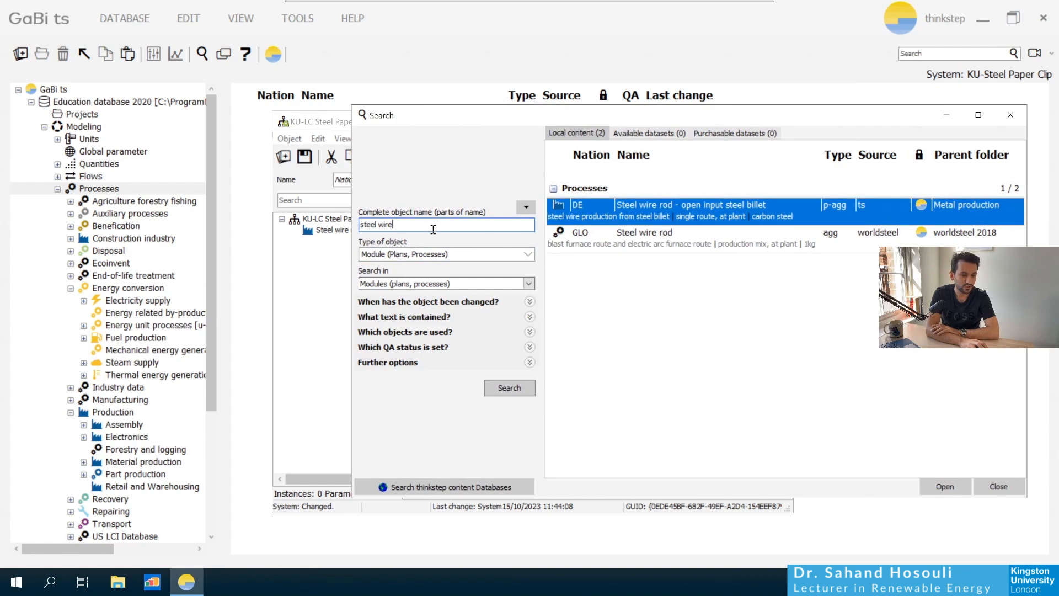
double_click(433, 228)
click(446, 223)
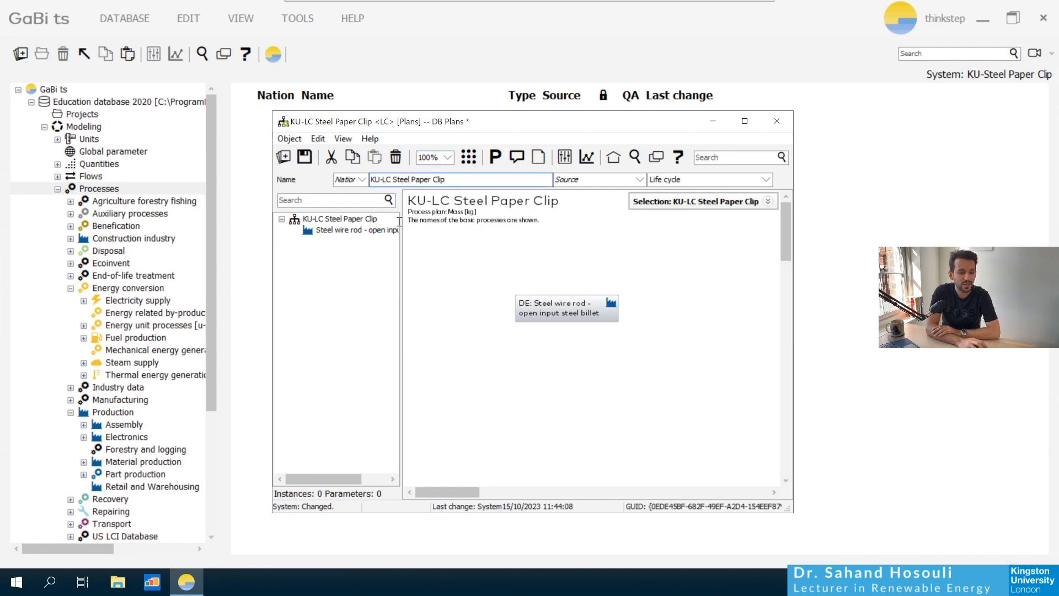
Create a new process on the paper clip plan, stored in the Part production folder under Production.
right_click(466, 390)
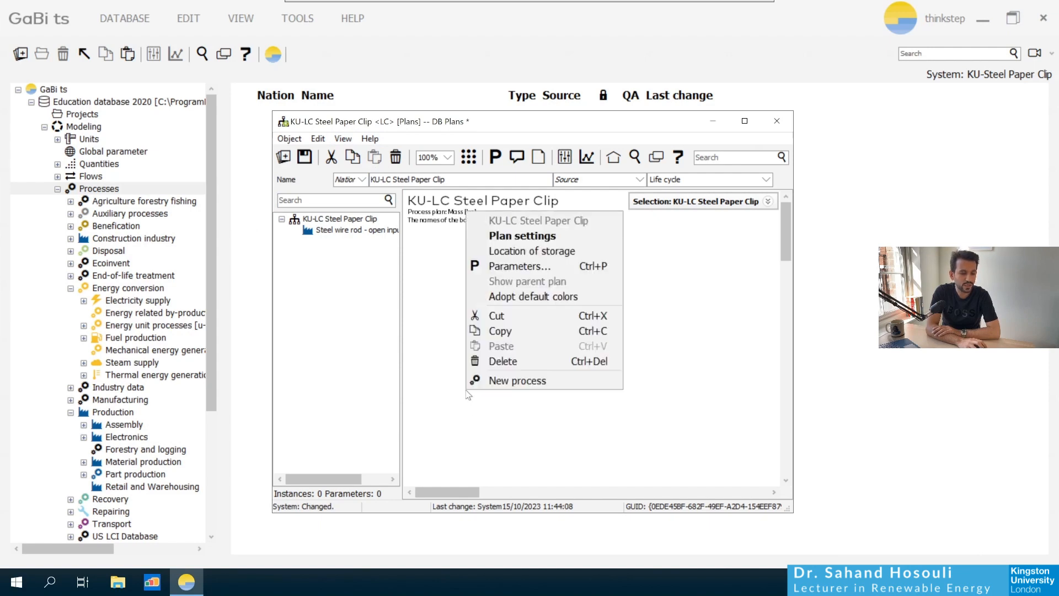
click(506, 385)
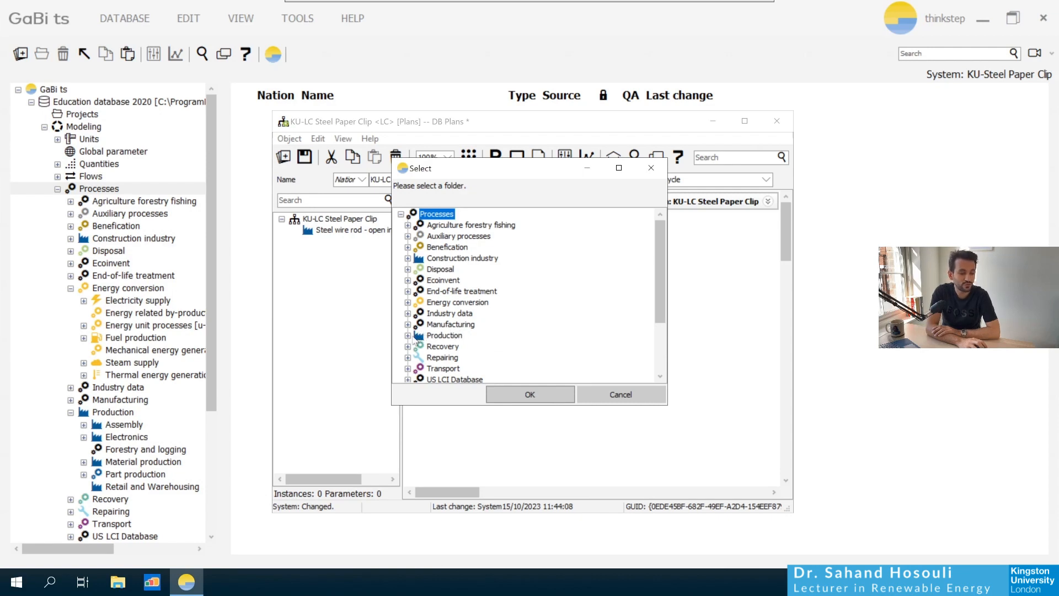
click(408, 335)
scroll(441, 317, down, 1)
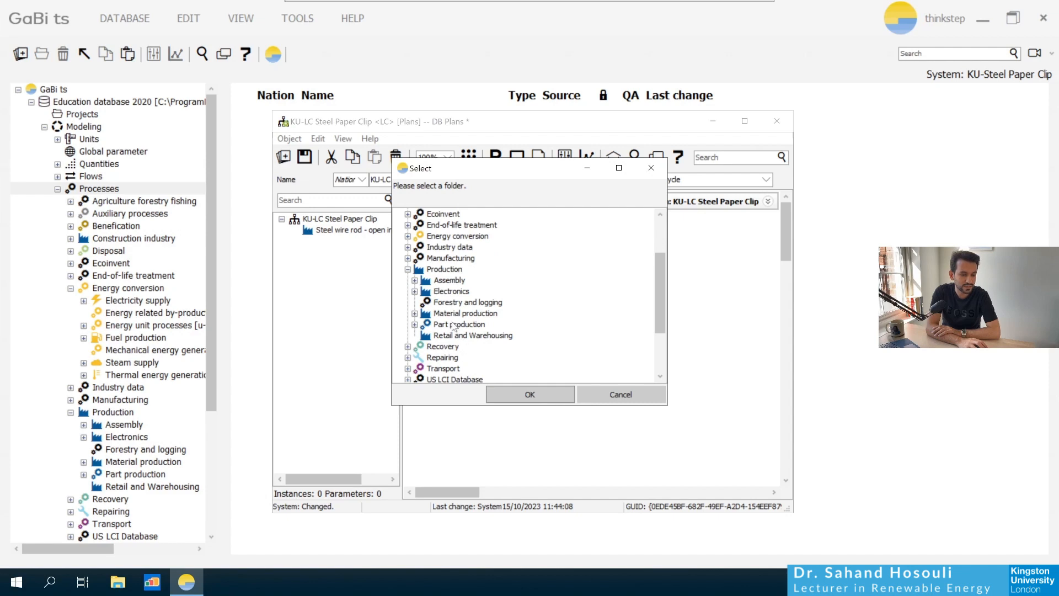
click(455, 327)
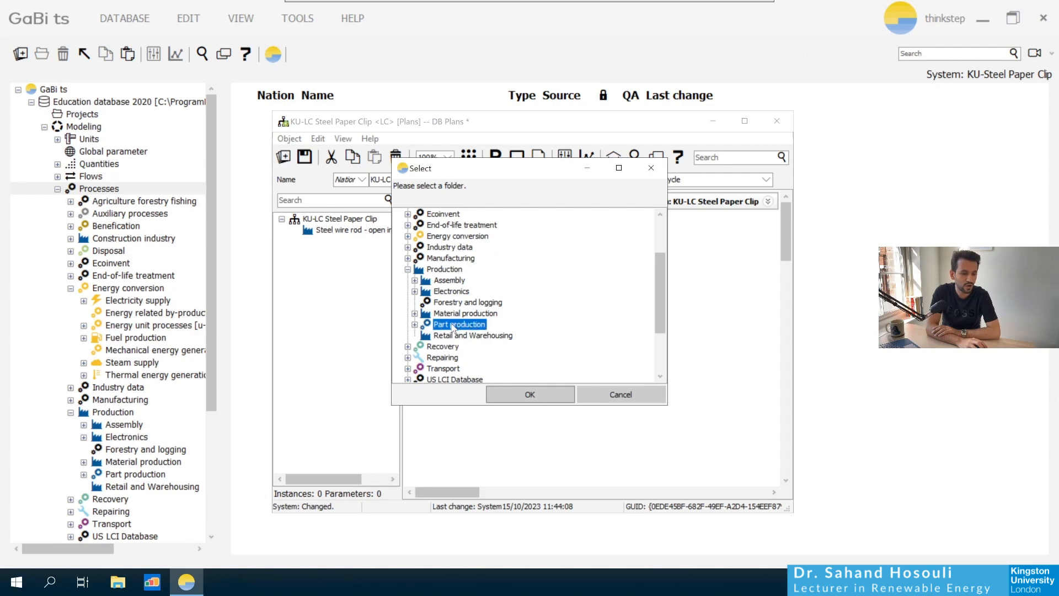
click(523, 394)
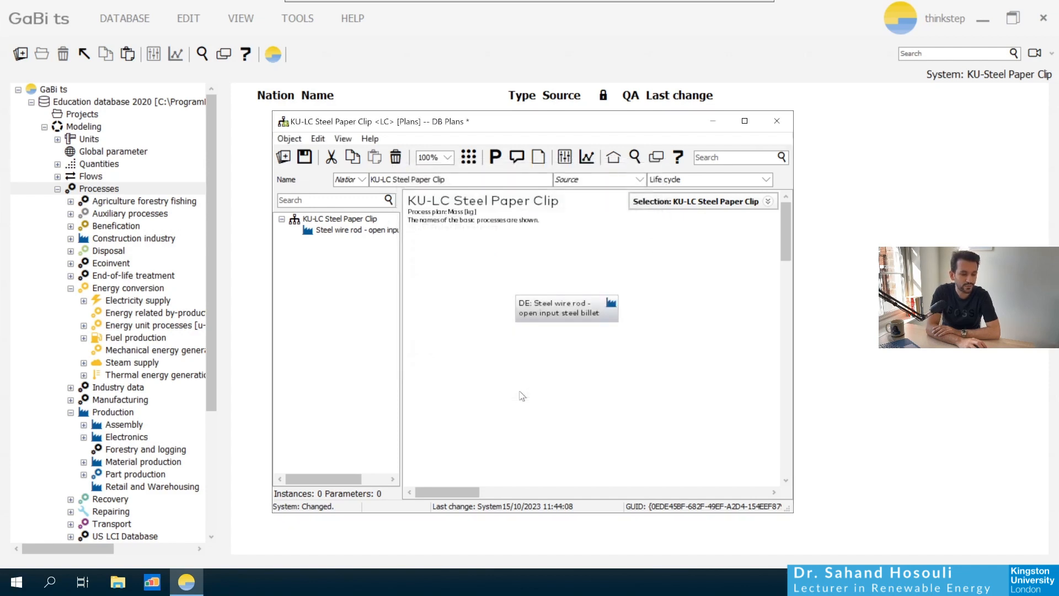
click(567, 401)
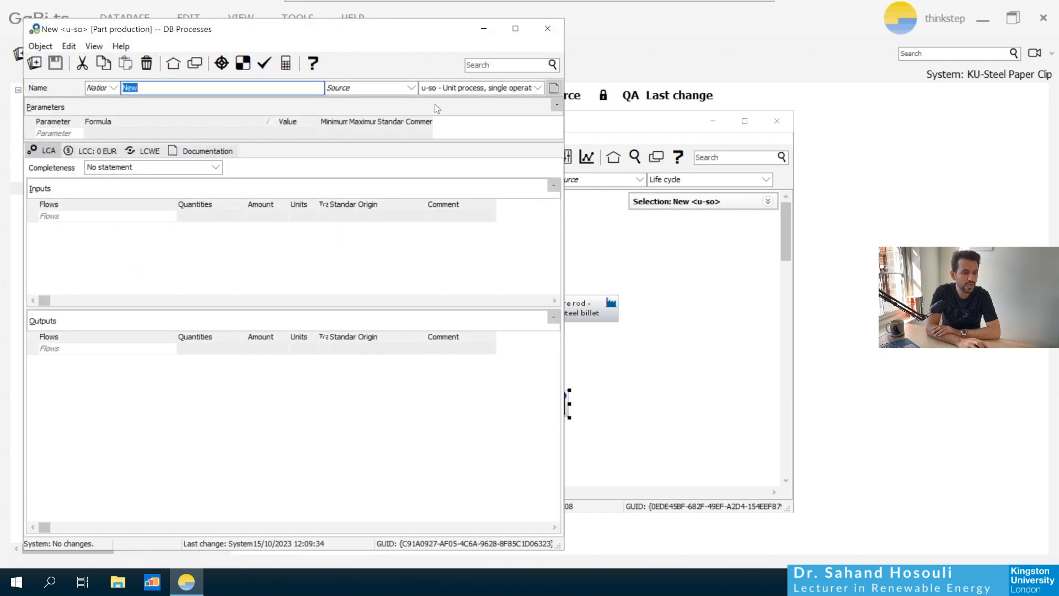
Move the new process window clear of the database tree and set the process's nation to DE.
drag(359, 33, 670, 37)
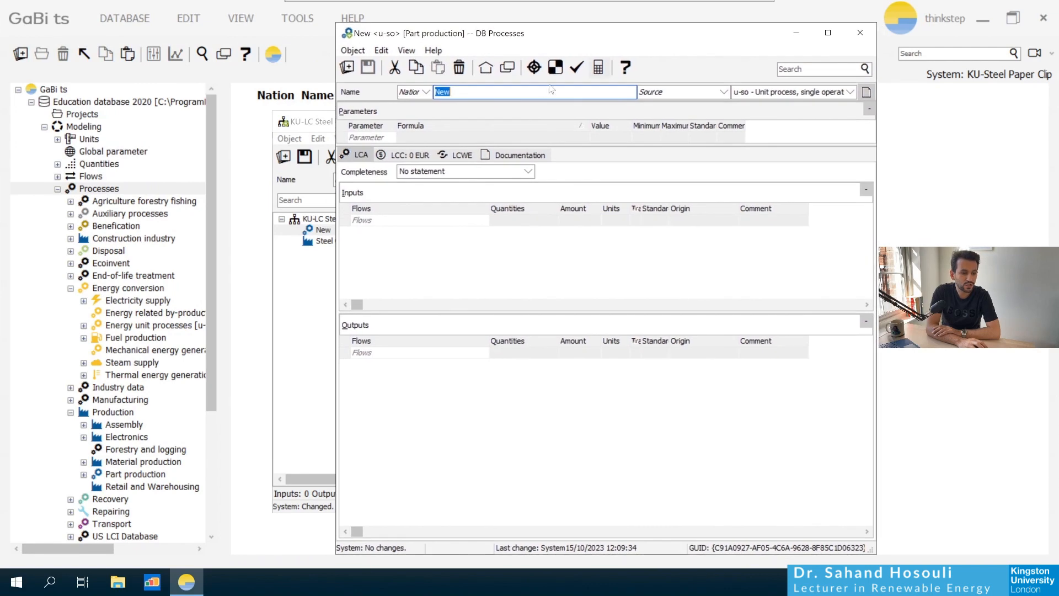
click(425, 93)
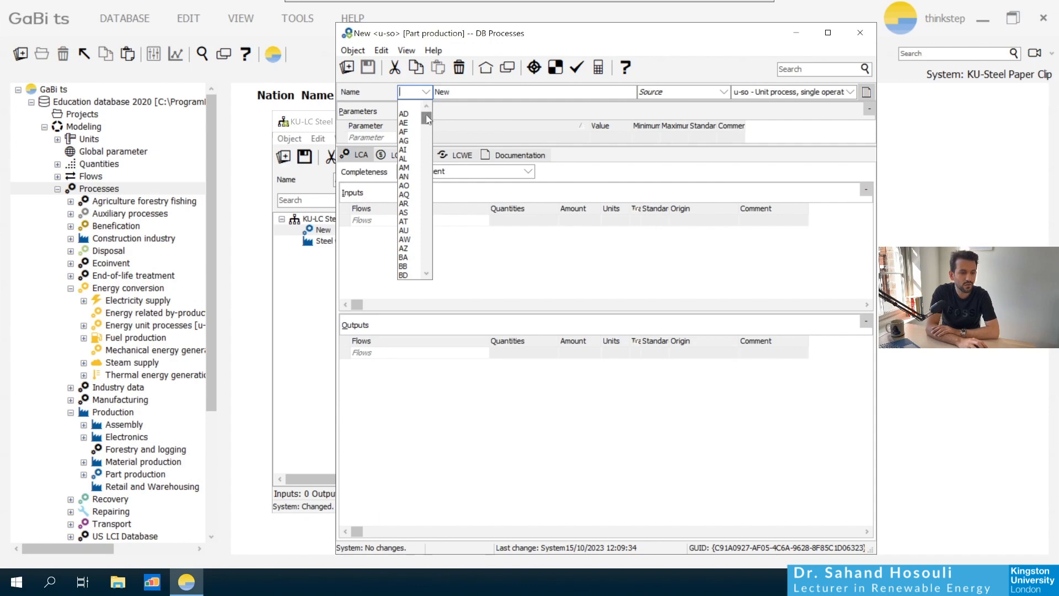
text(de)
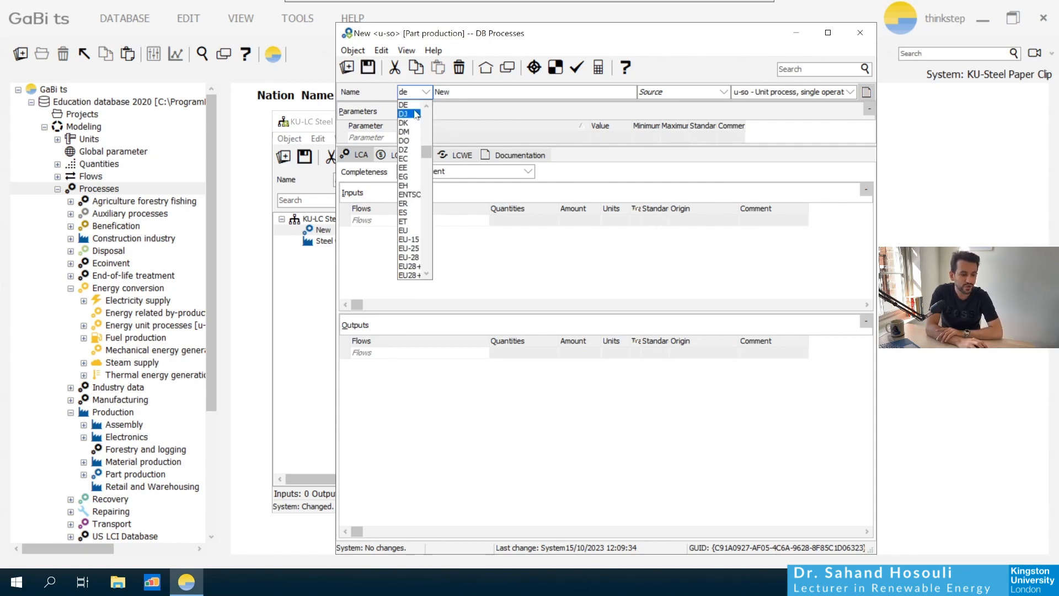
click(412, 105)
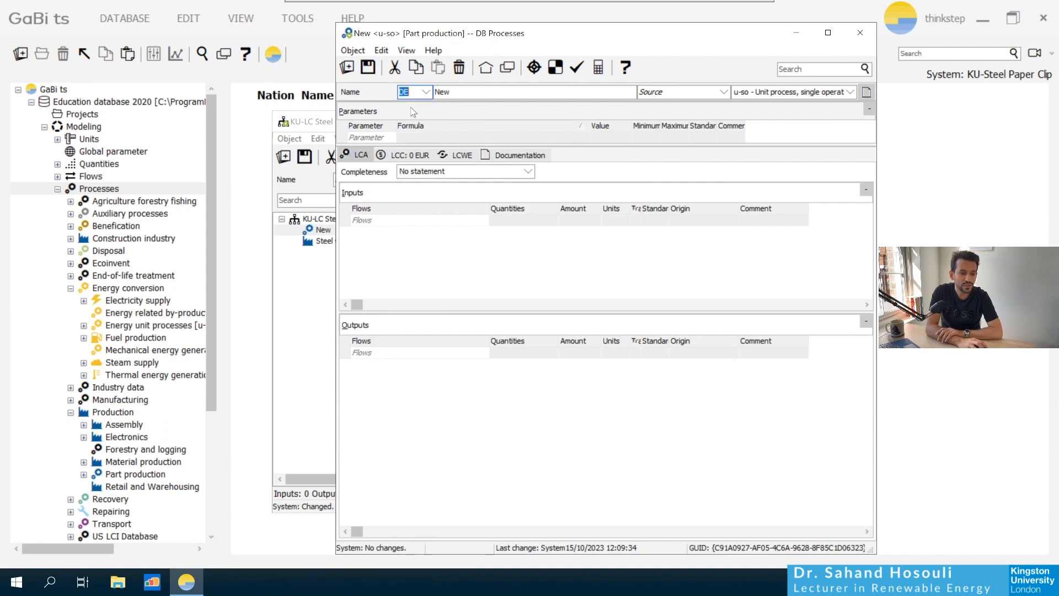
Name the new process "KU-Paper Clip Bending".
click(461, 92)
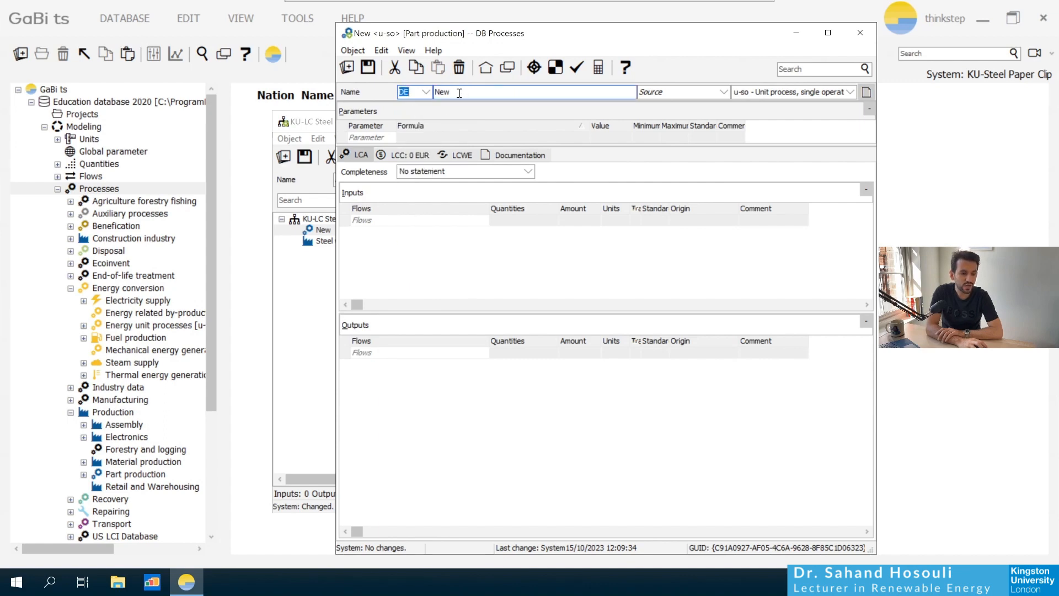
double_click(460, 92)
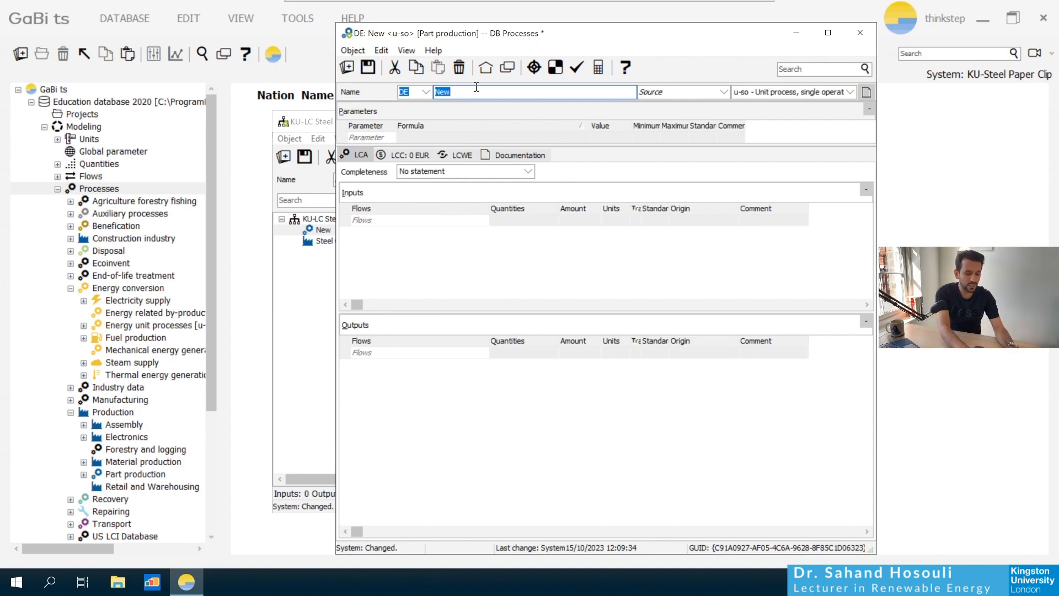
text(KU)
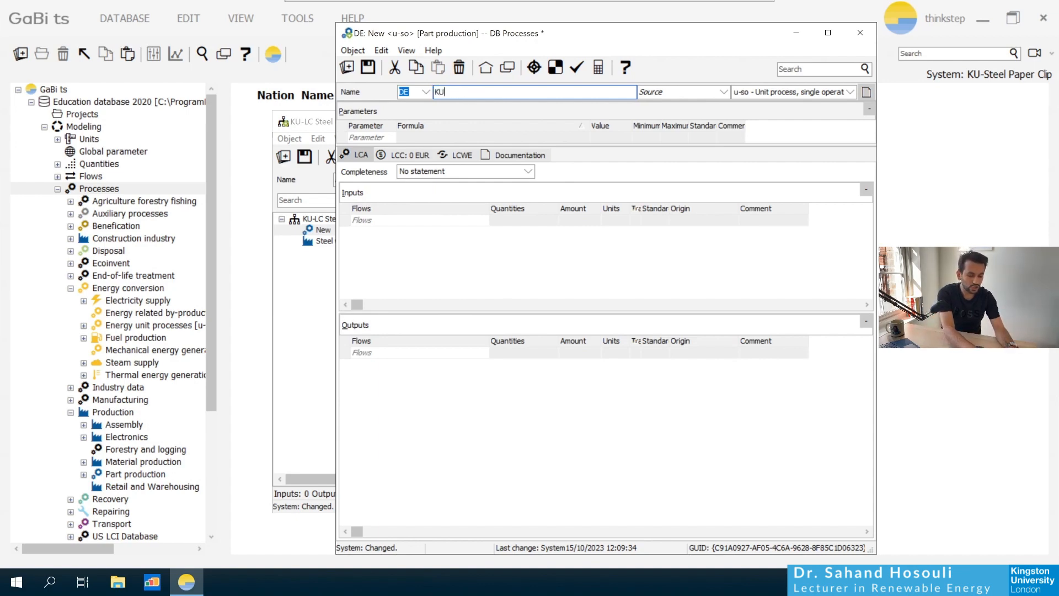
text(-P)
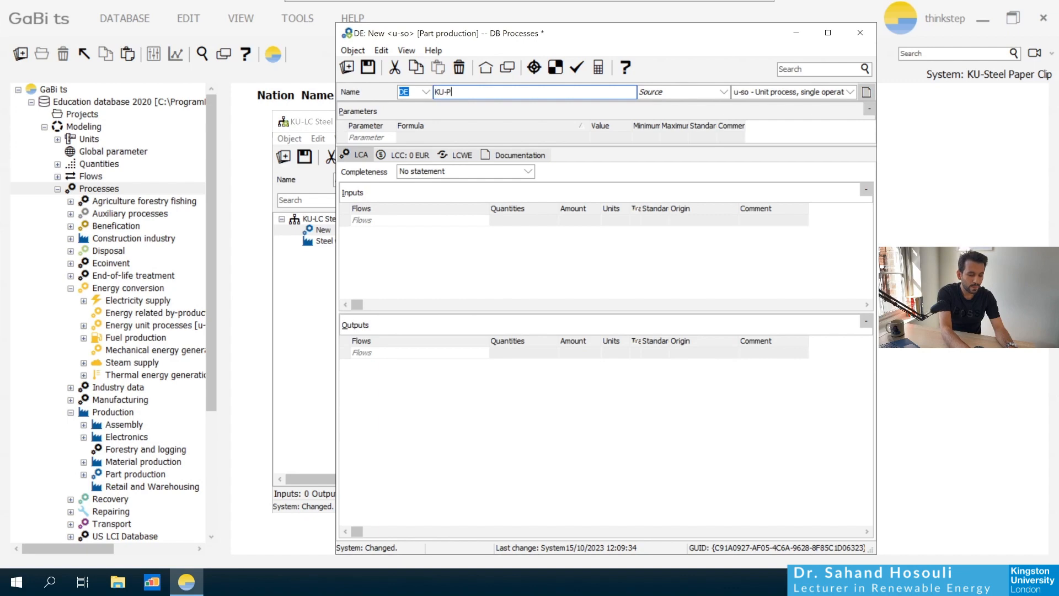
text(aper C)
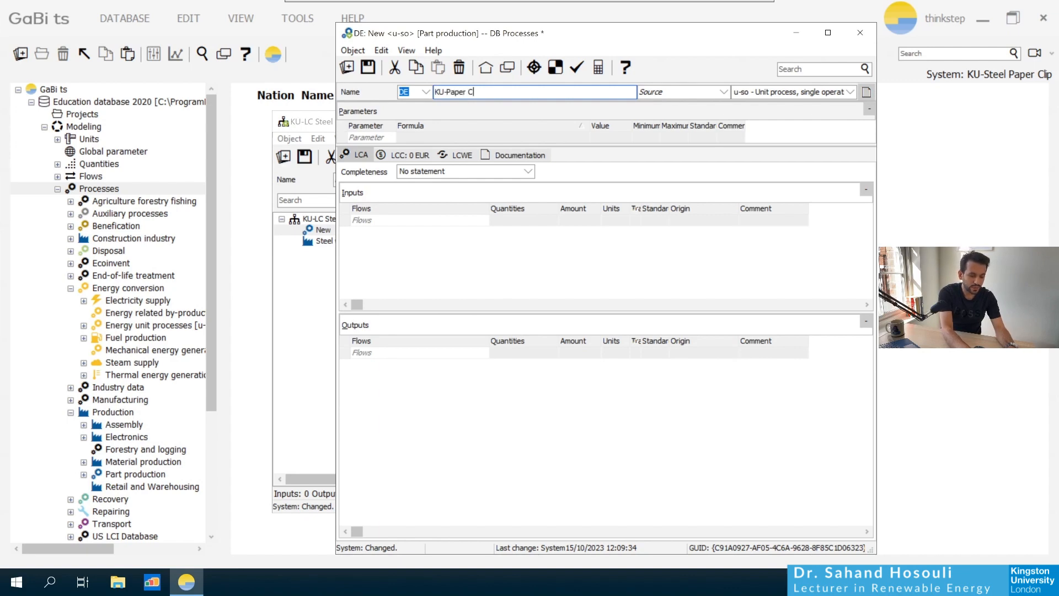
text(lip Bending)
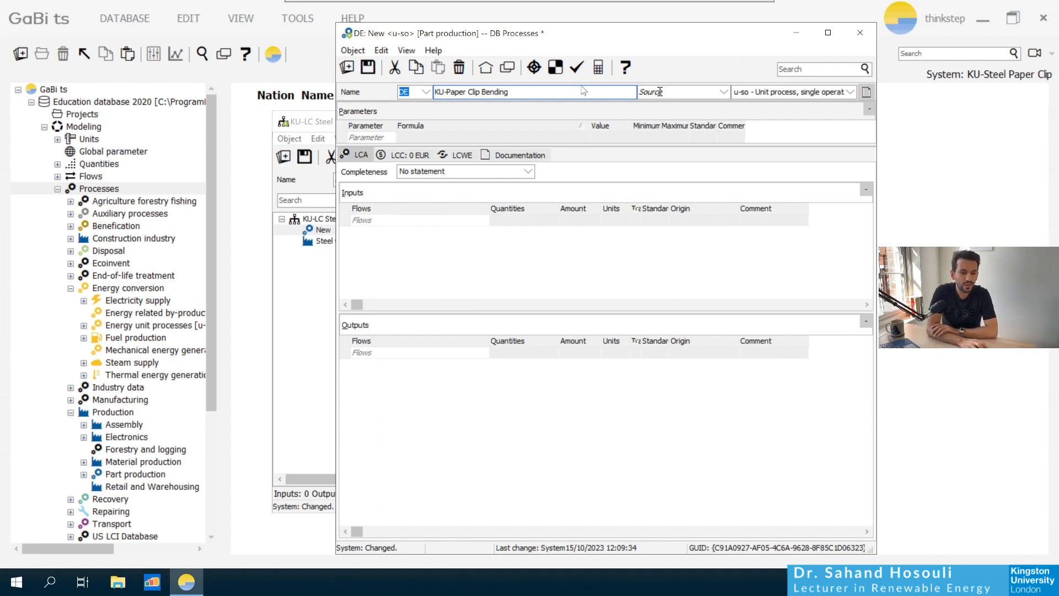
Check the available sources without choosing one, and select "u-so - Unit process, single operation" as the process type.
click(722, 92)
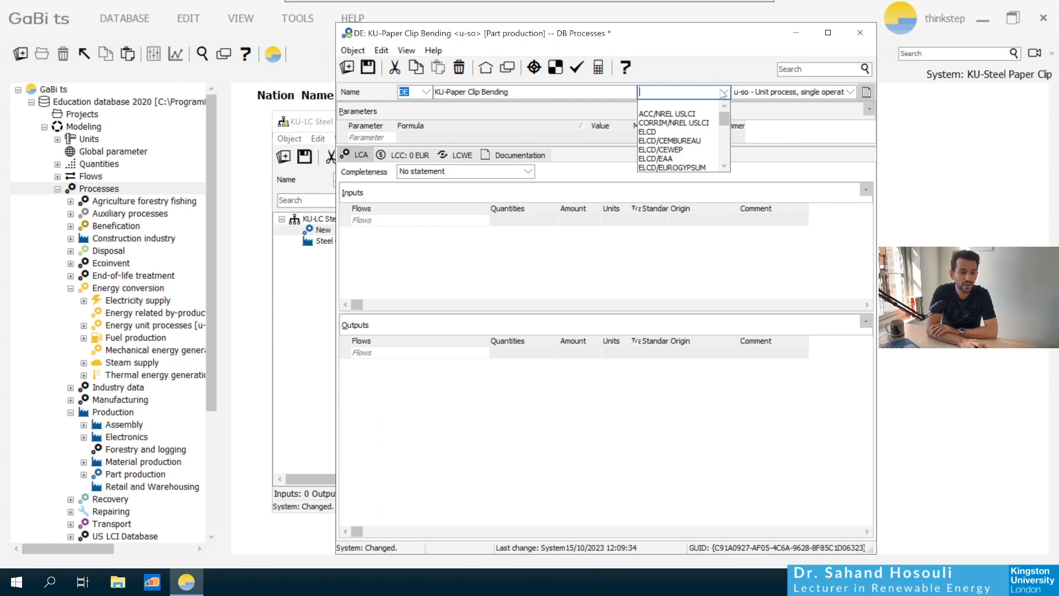
click(722, 92)
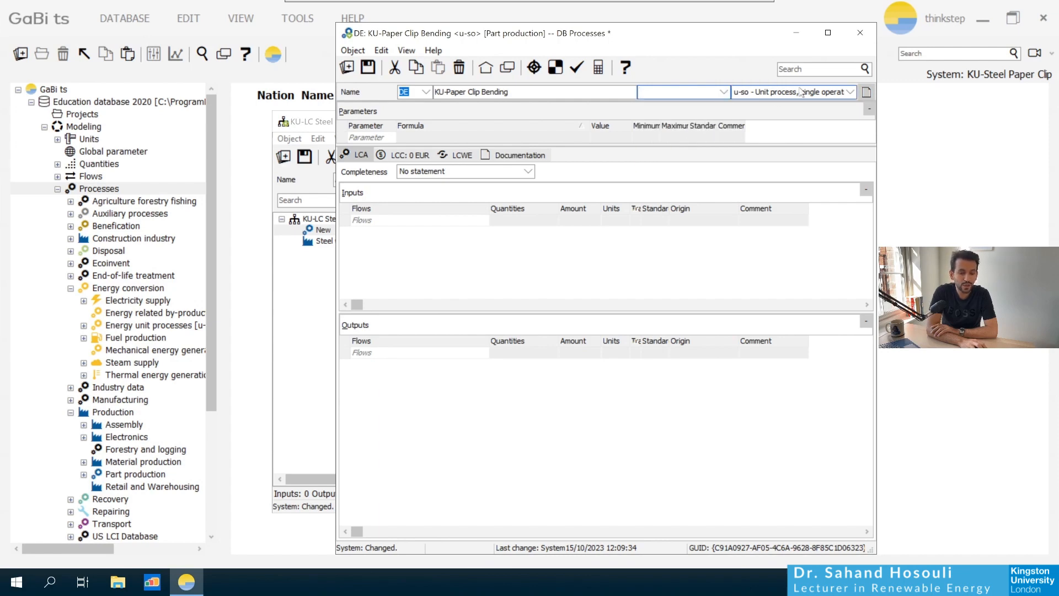
click(848, 92)
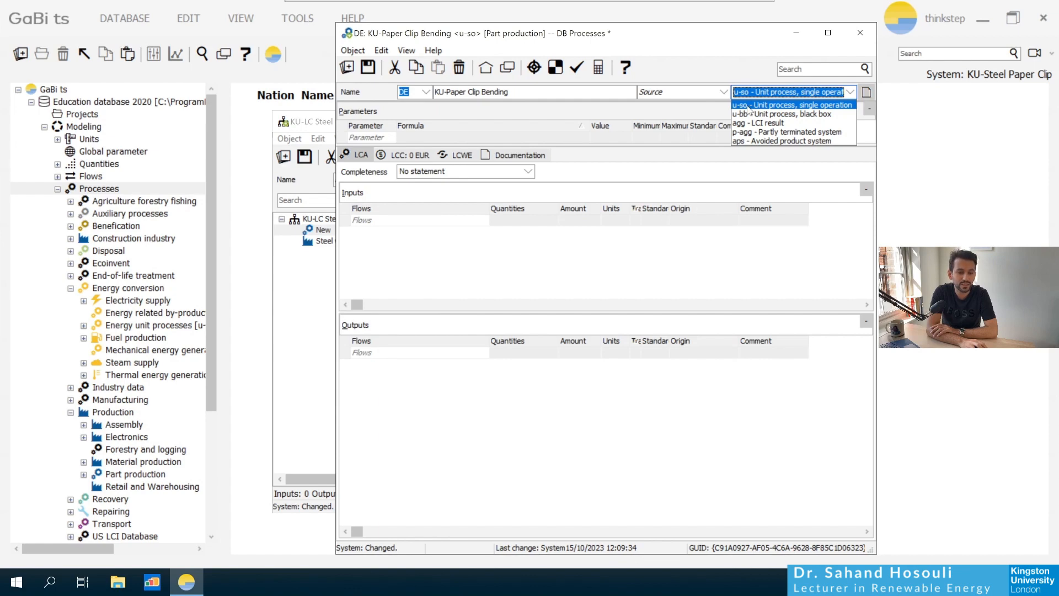
click(749, 107)
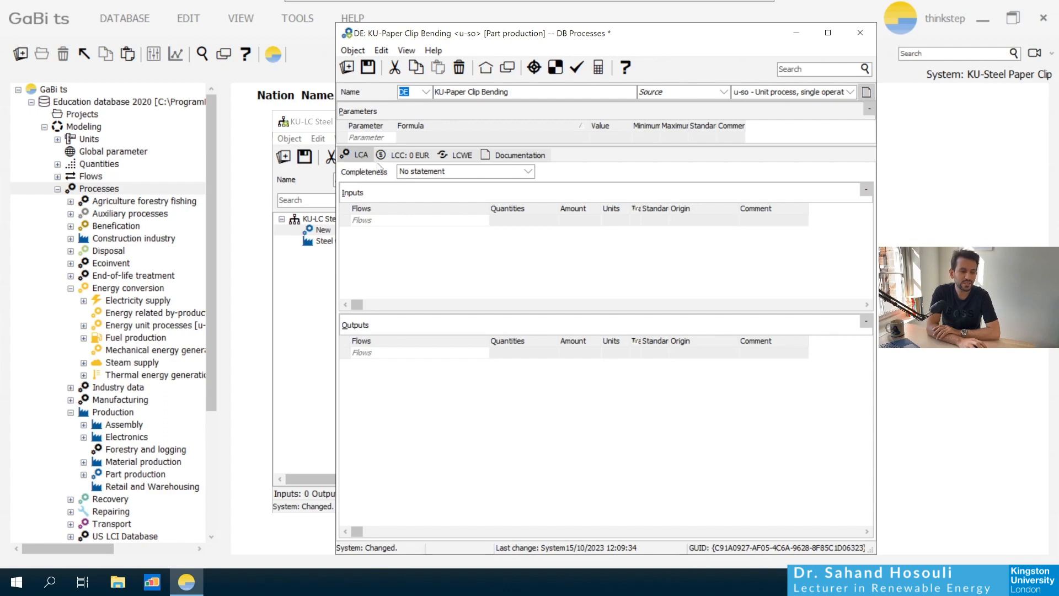
Review the process's LCC, LCWE and documentation views, and return to its LCA inputs and outputs.
click(401, 156)
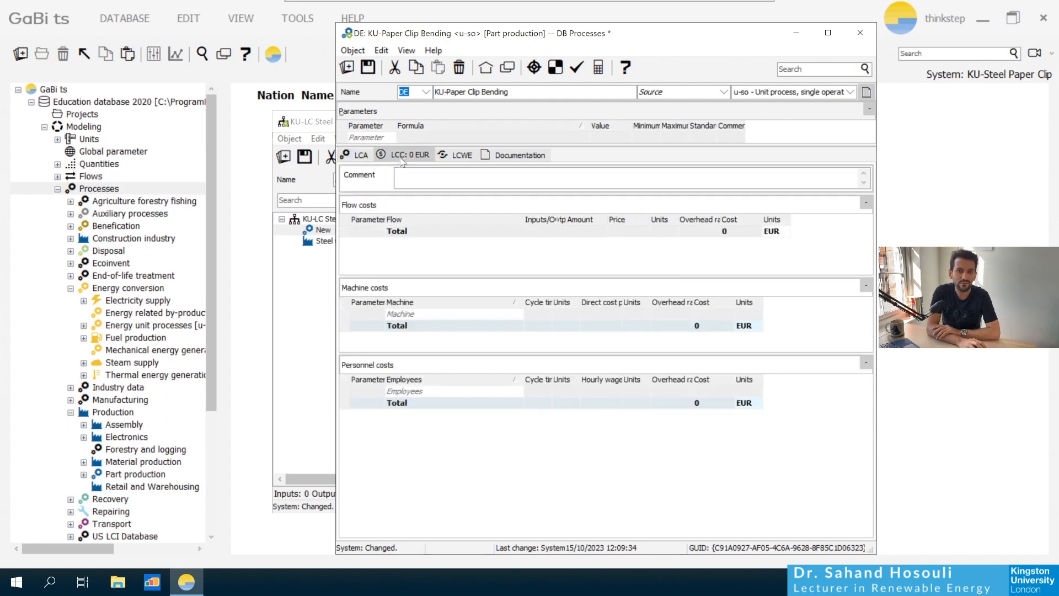
click(471, 156)
click(491, 156)
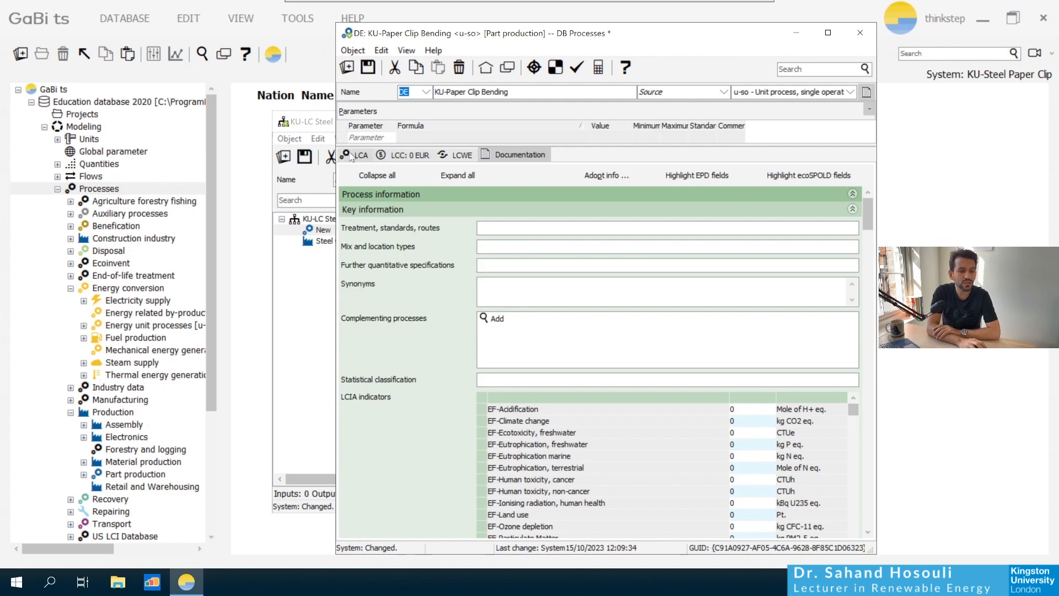
click(356, 155)
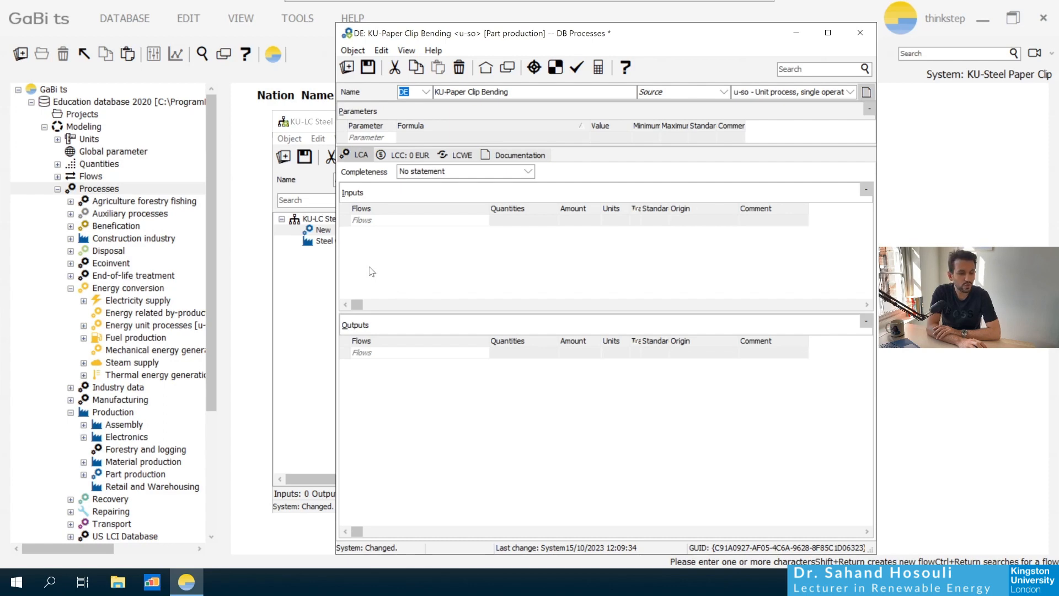
Search the flows for "steel wire" and add the "Steel wire" flow from the Metals folder as an input of the bending process.
click(368, 221)
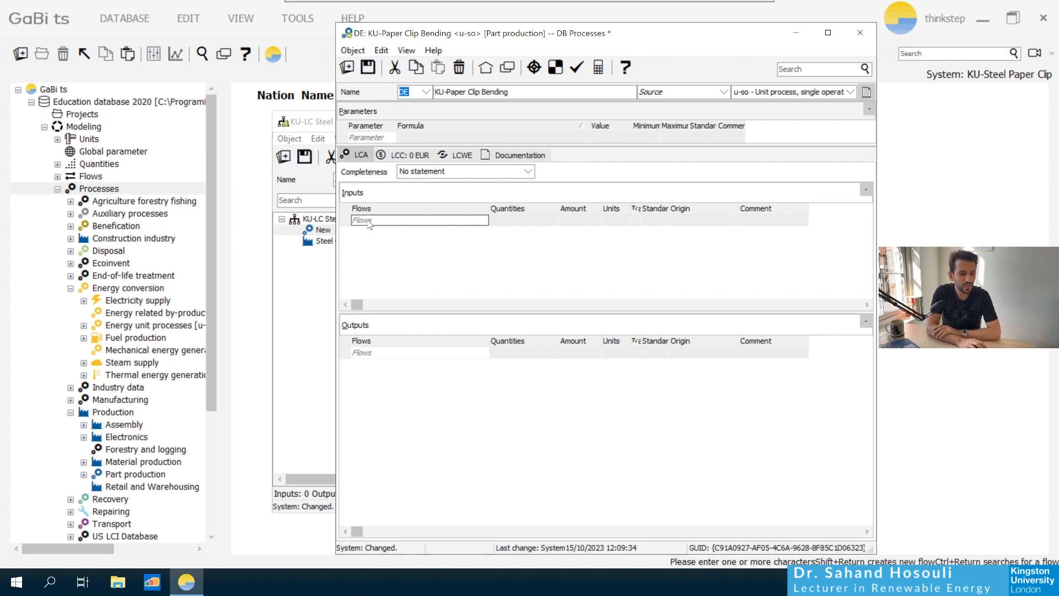
click(368, 221)
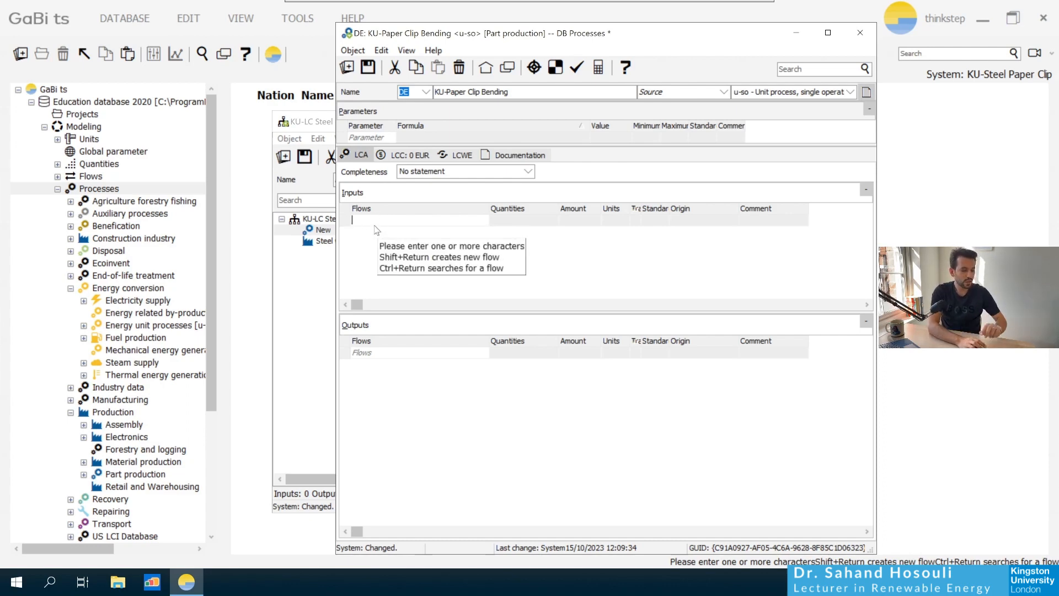
text(stee)
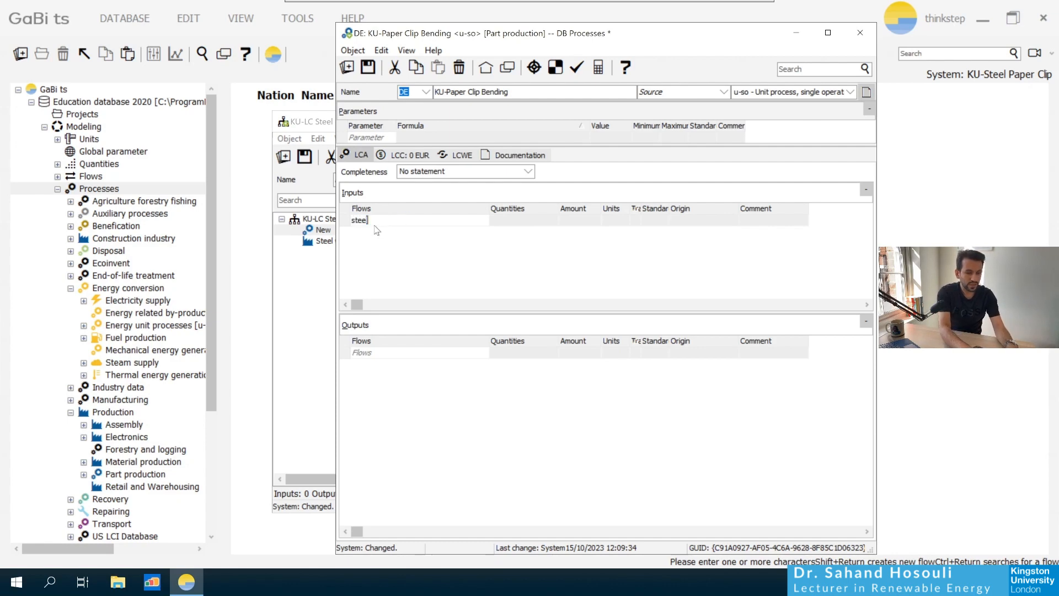
text(l)
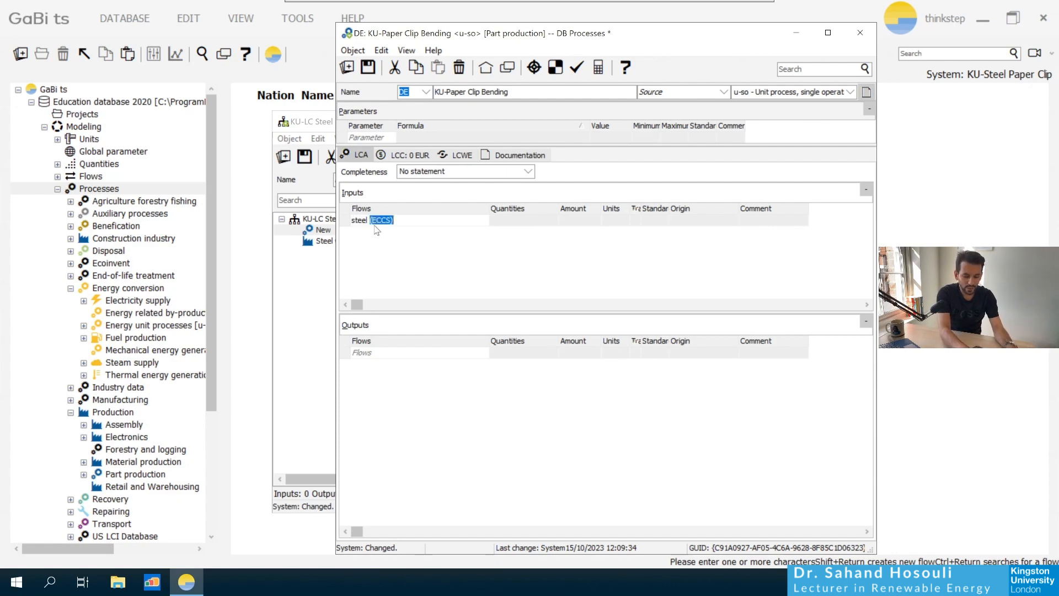
text( wi)
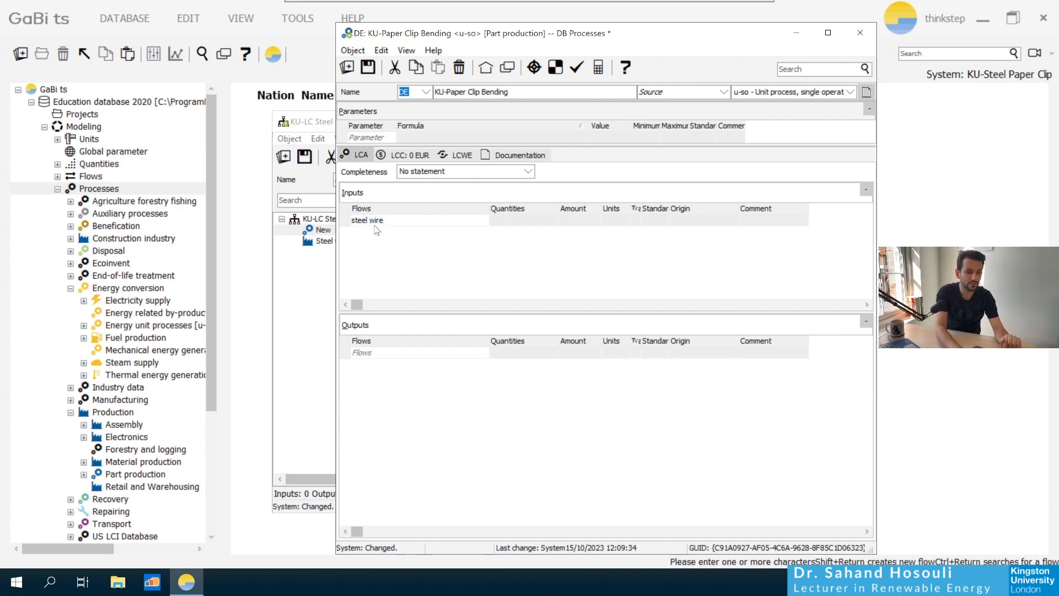
text(re)
key(ctrl+Return)
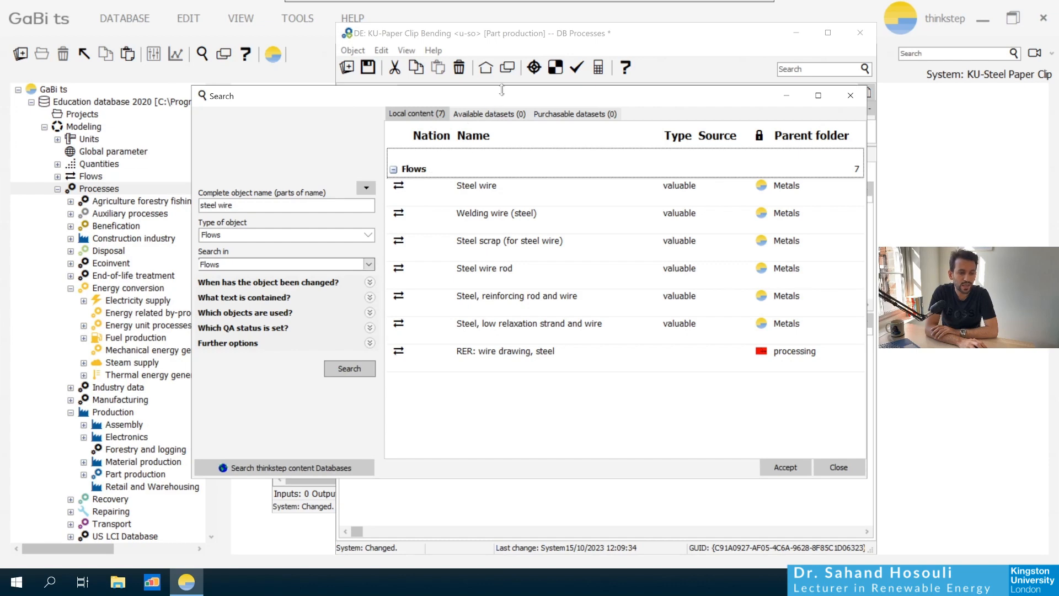
drag(501, 96, 468, 83)
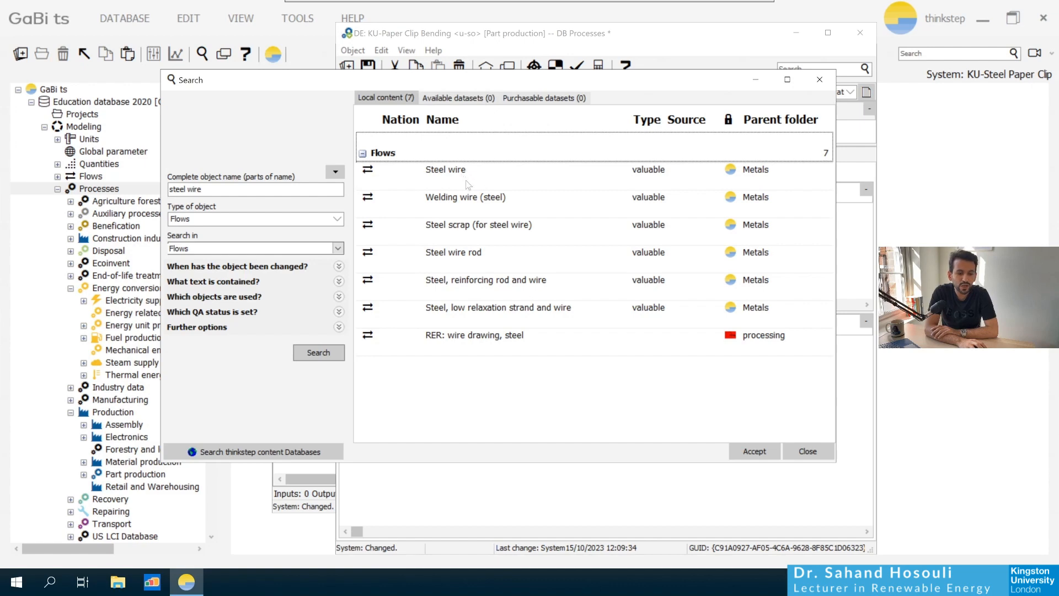
click(787, 80)
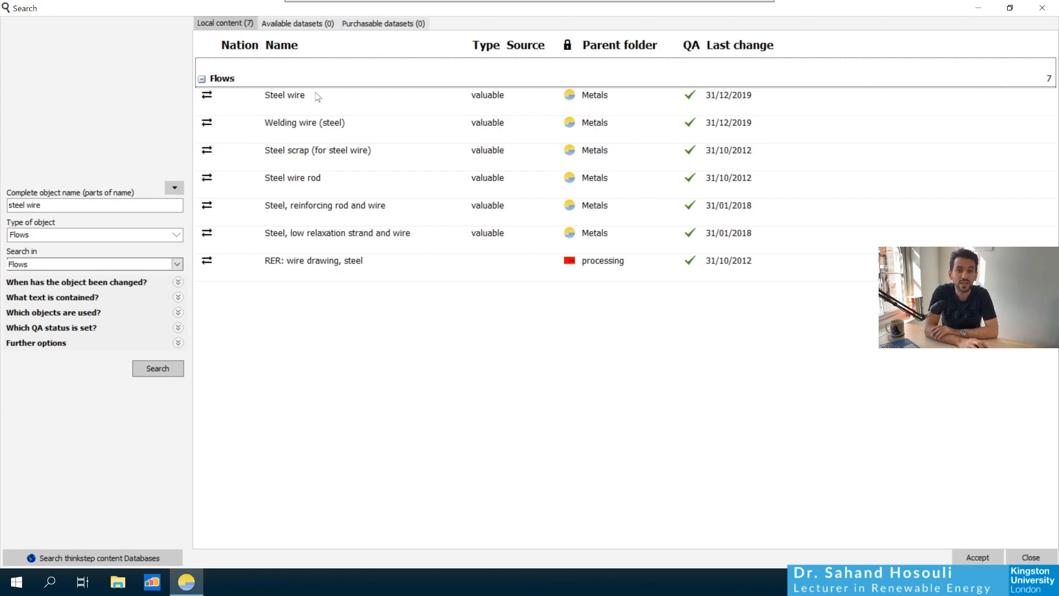
click(331, 108)
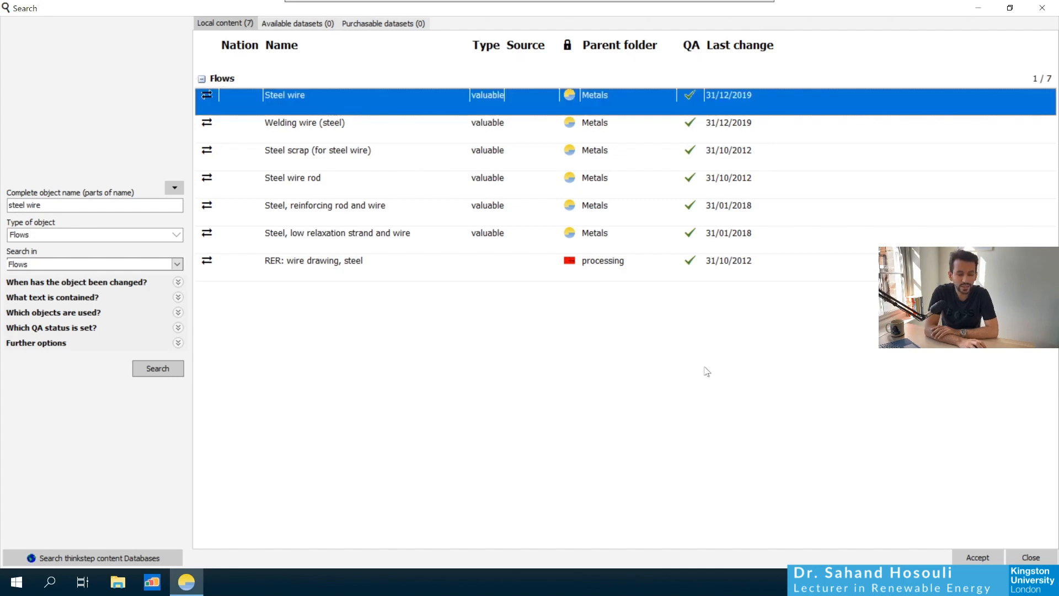
click(976, 562)
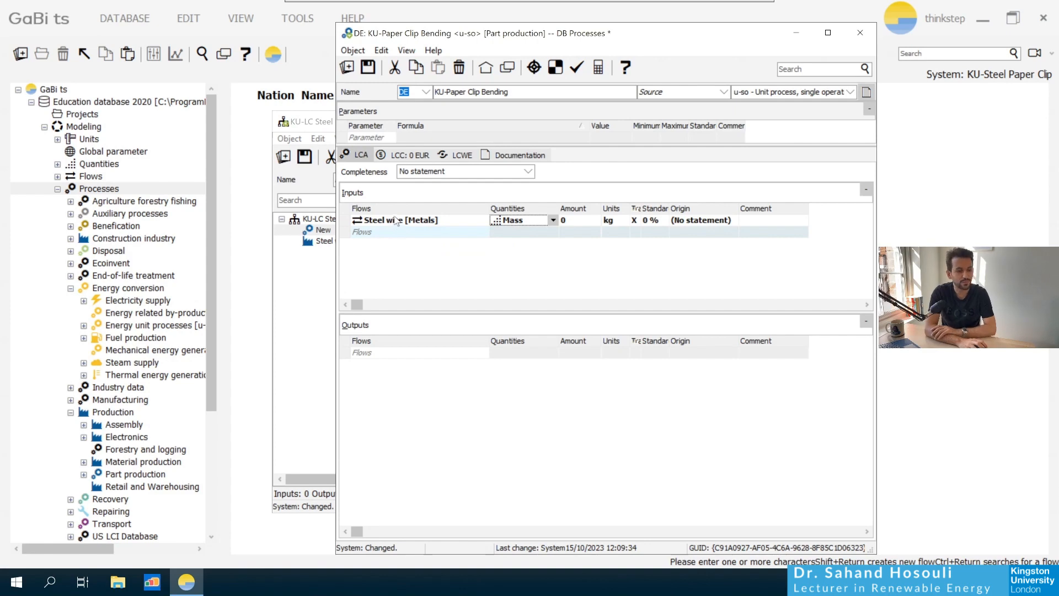
Search the flows for "electricity" as a second input of the bending process.
click(381, 234)
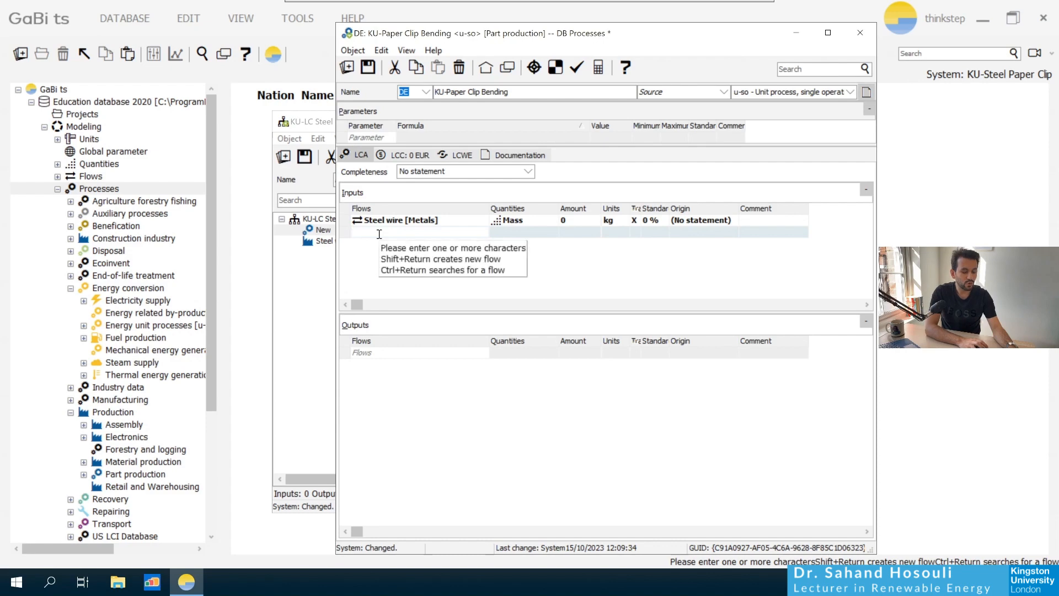
text(ele)
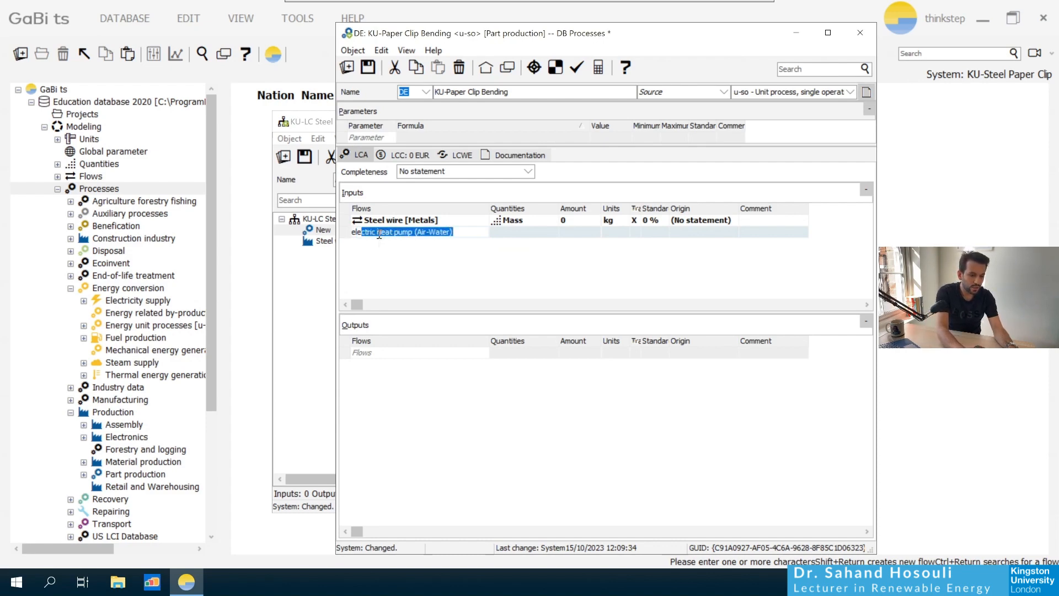
text(ctric)
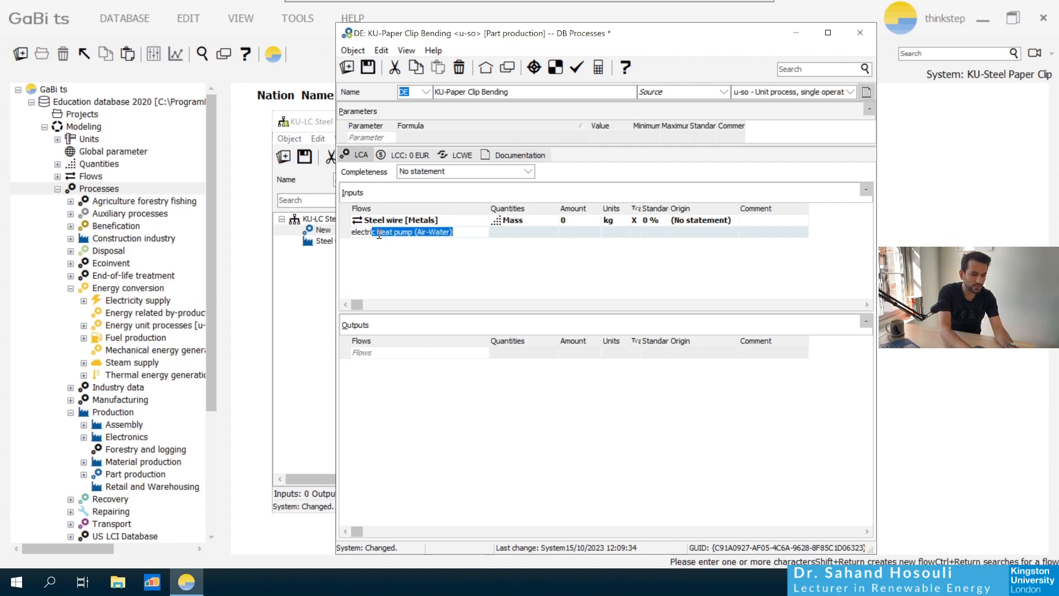
text(ity)
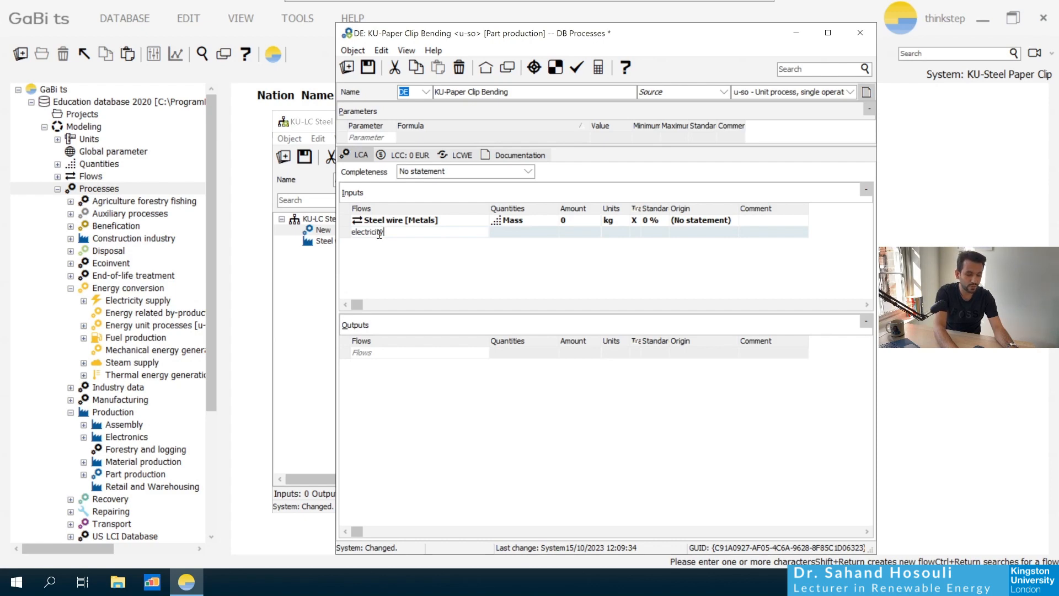
key(Return)
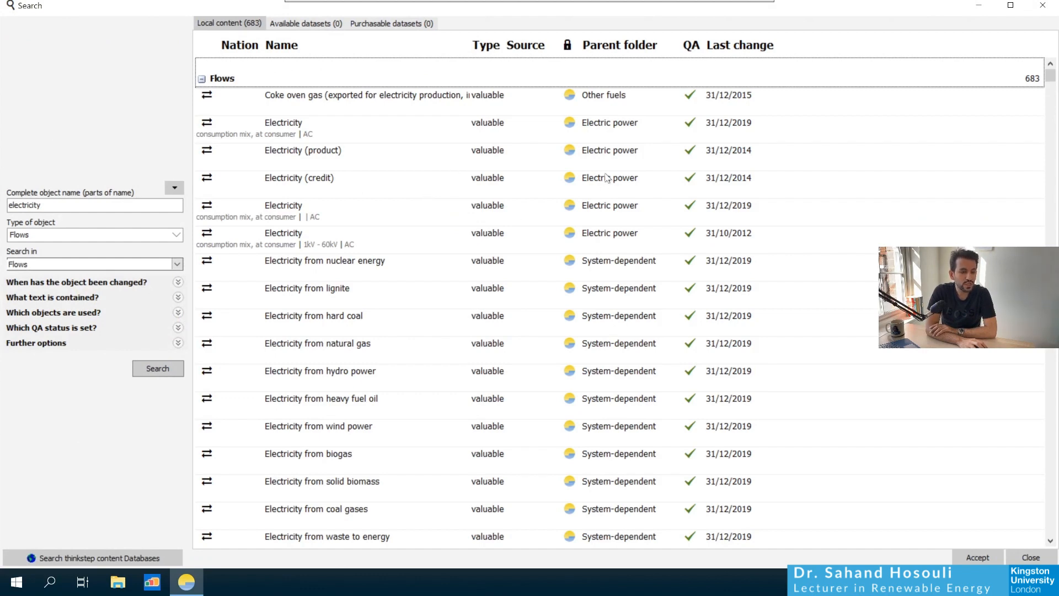
Look through the electricity flows and add the first "Electricity" flow (consumption mix, at consumer, AC) from the Electric power folder as an input.
scroll(606, 177, down, 13)
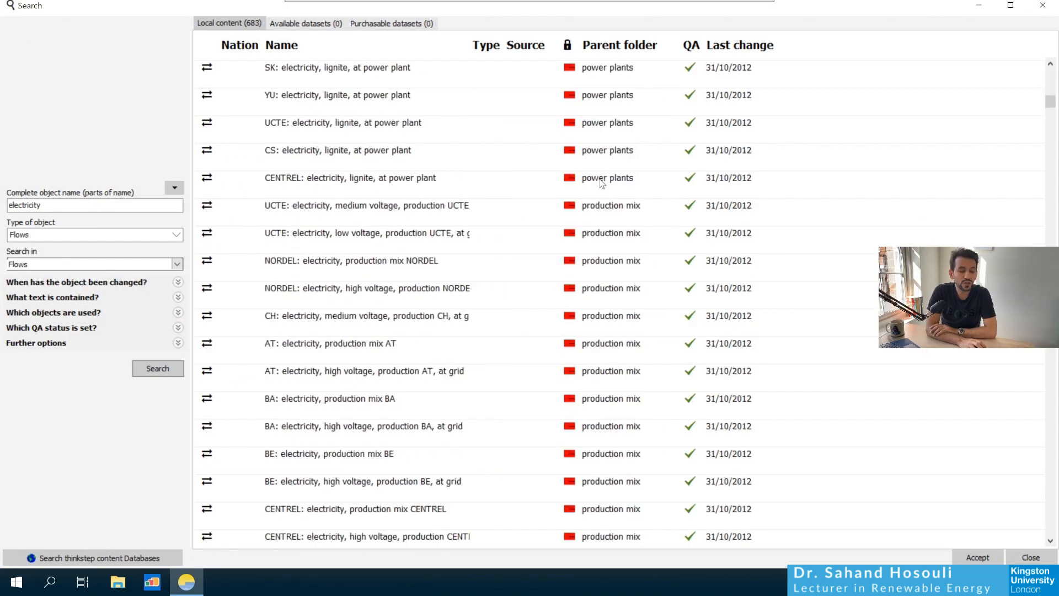
scroll(601, 184, up, 15)
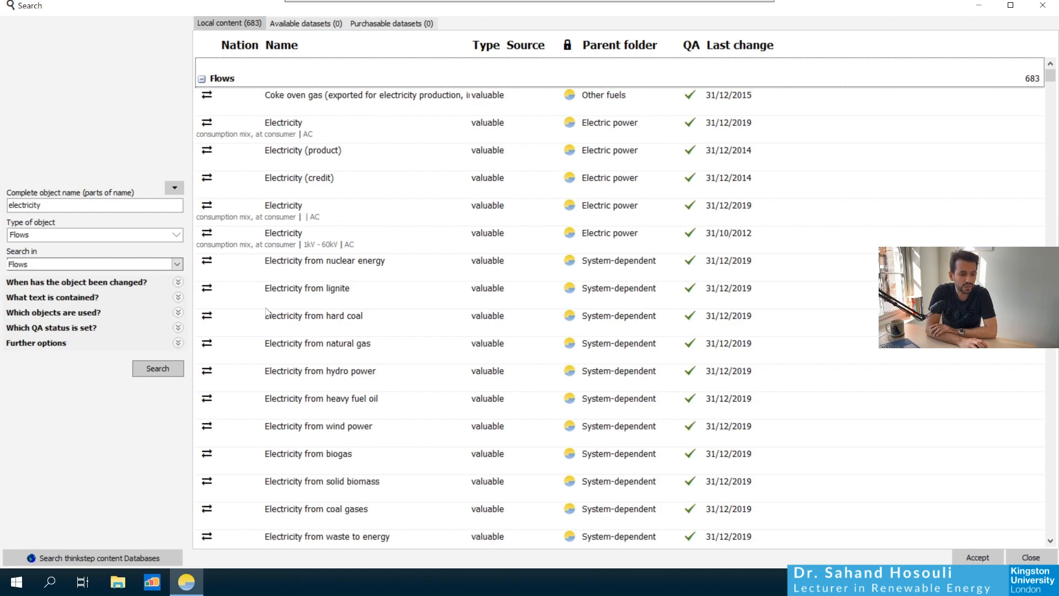
scroll(320, 336, down, 15)
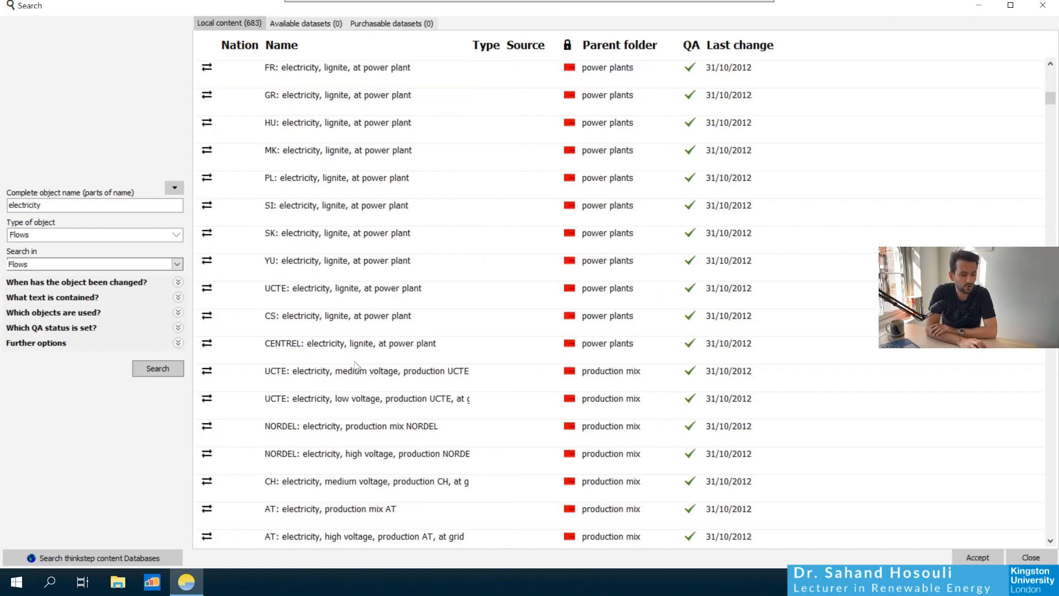
scroll(355, 365, down, 5)
scroll(342, 353, up, 20)
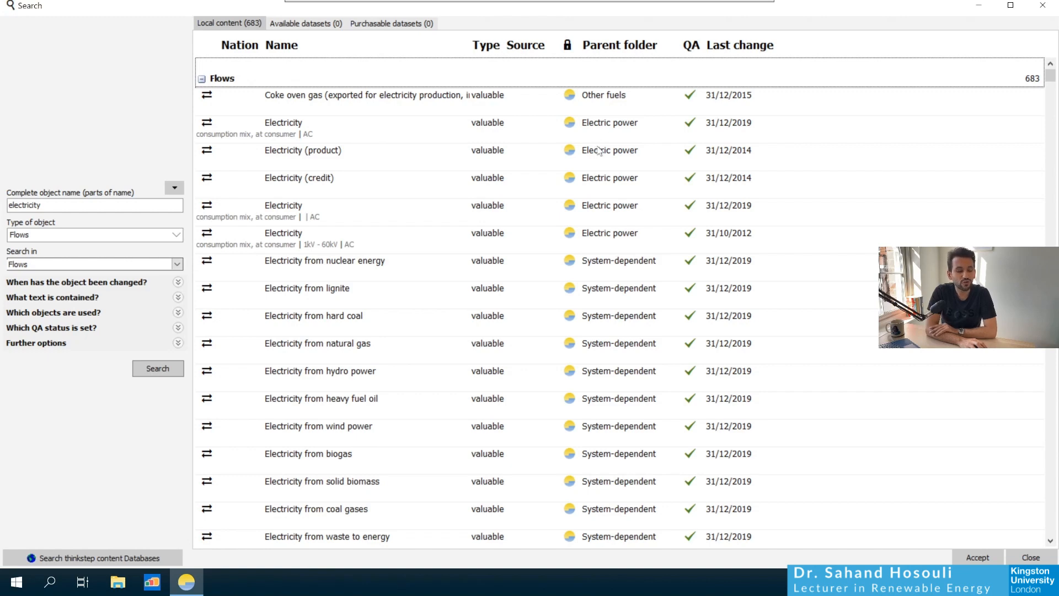
click(351, 129)
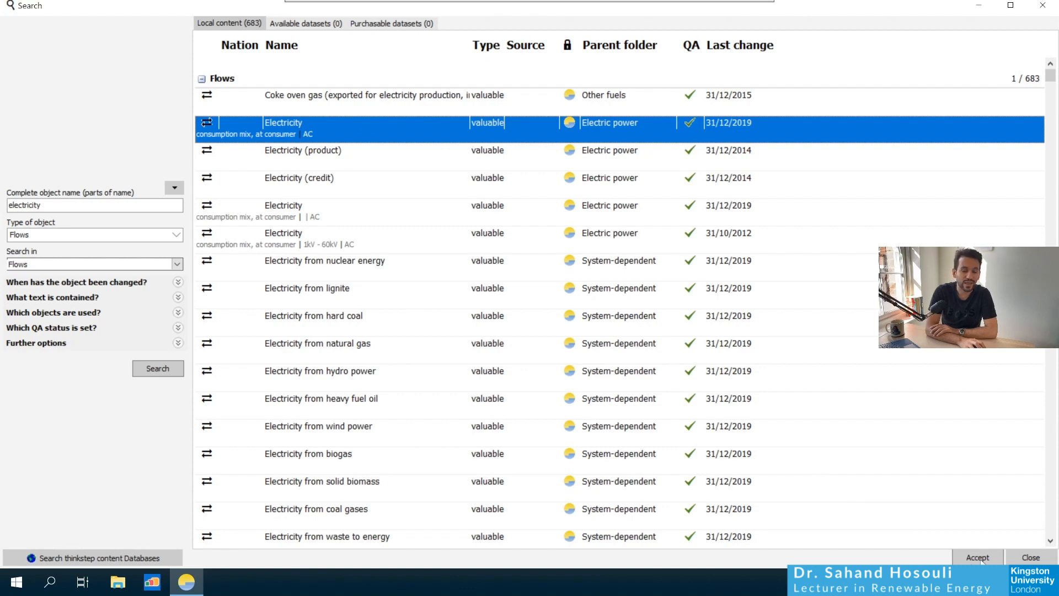
double_click(414, 130)
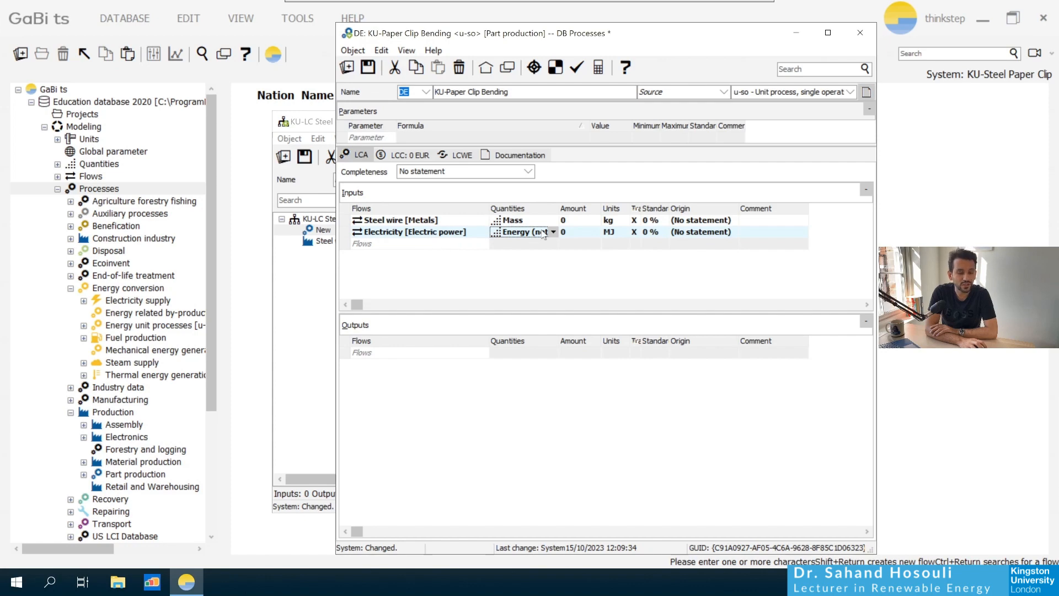
Enter "steel paper clip" as an output flow of the bending process.
click(386, 352)
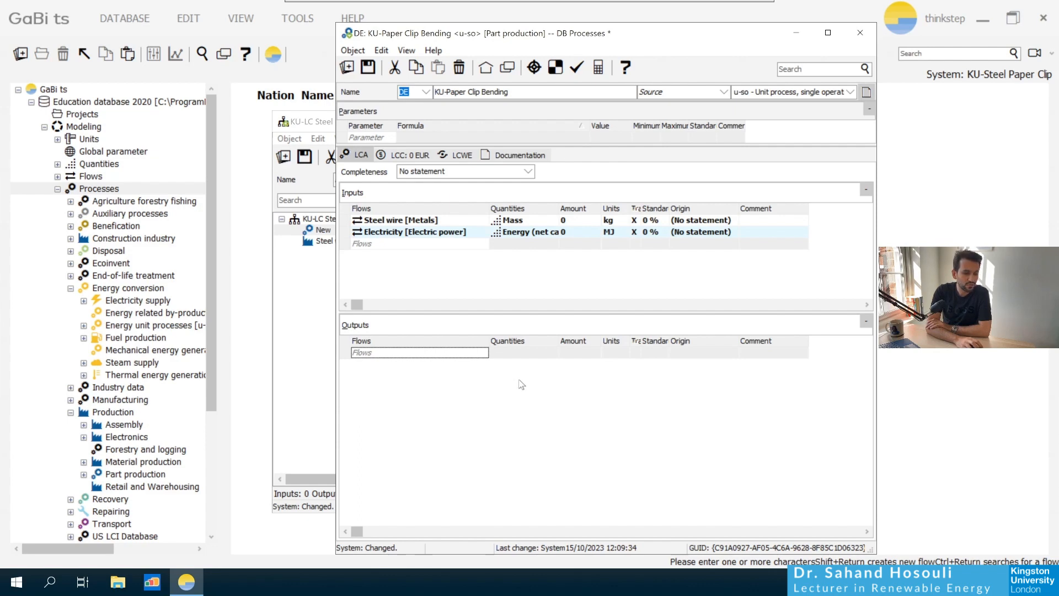
click(436, 353)
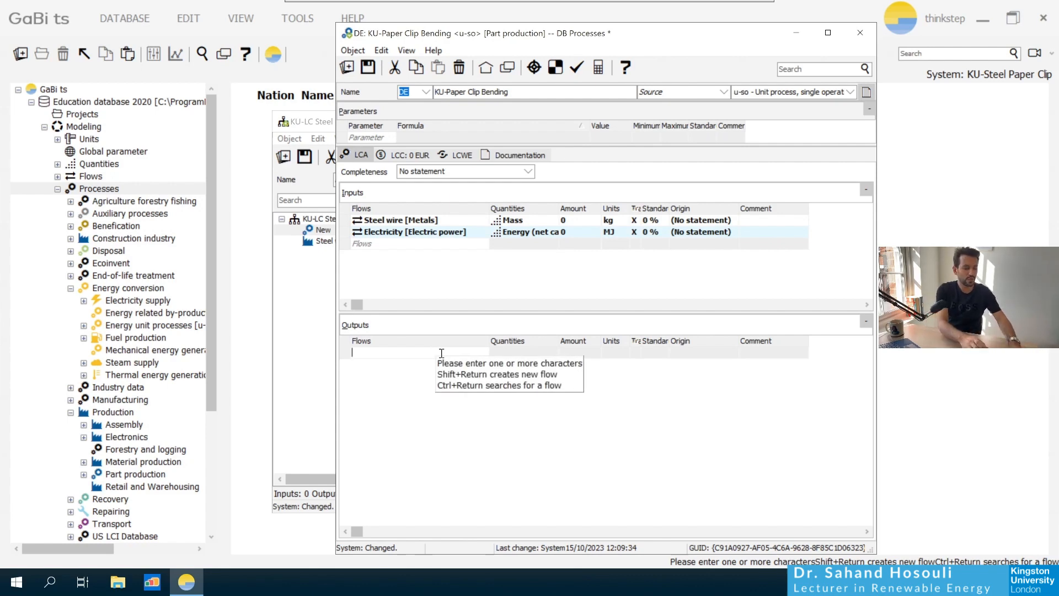
text(steel)
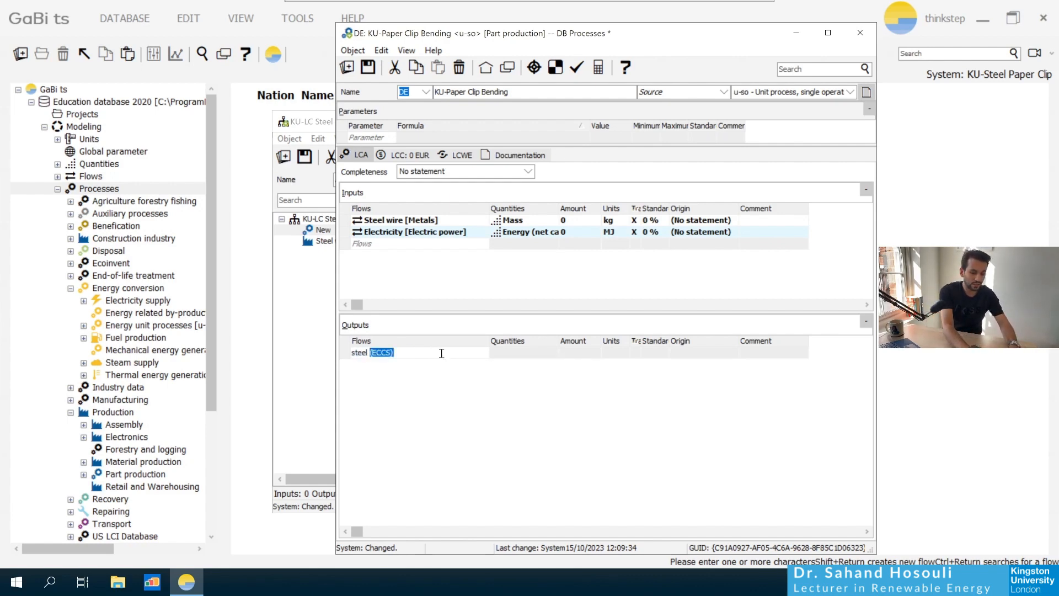
text( paper cli)
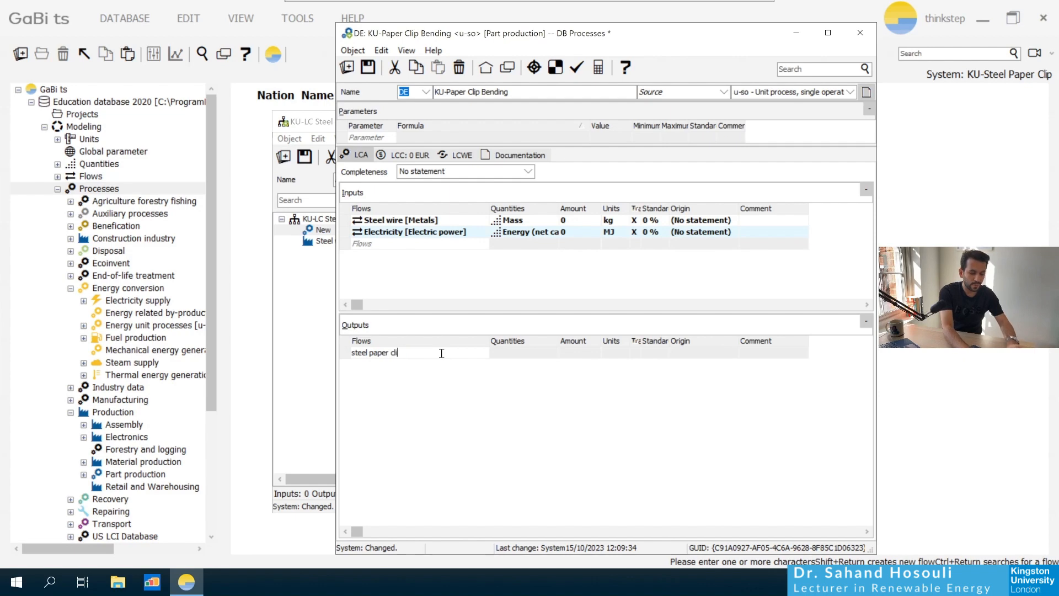
text(p)
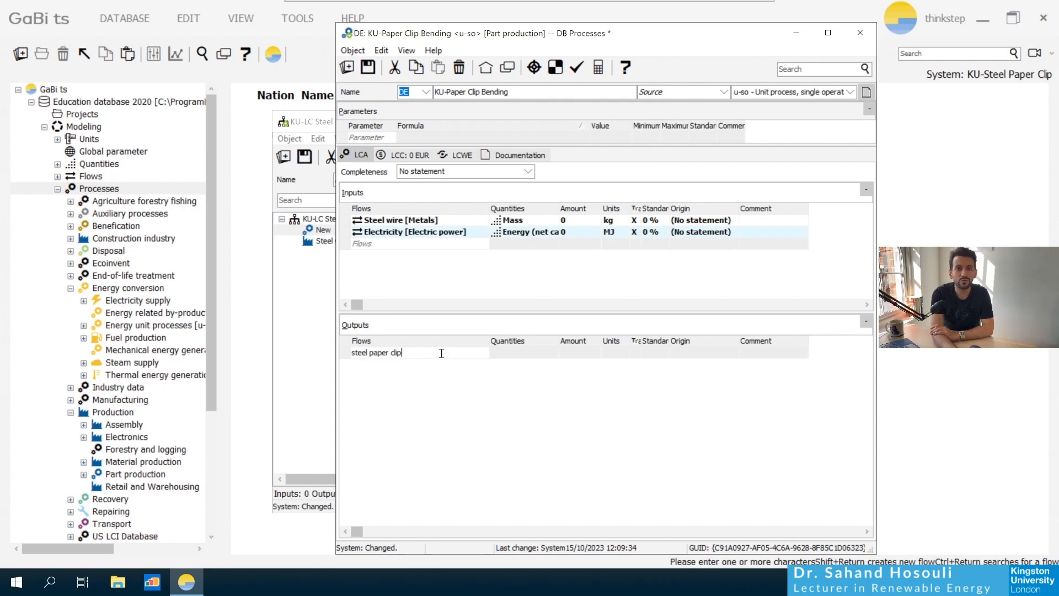
key(Return)
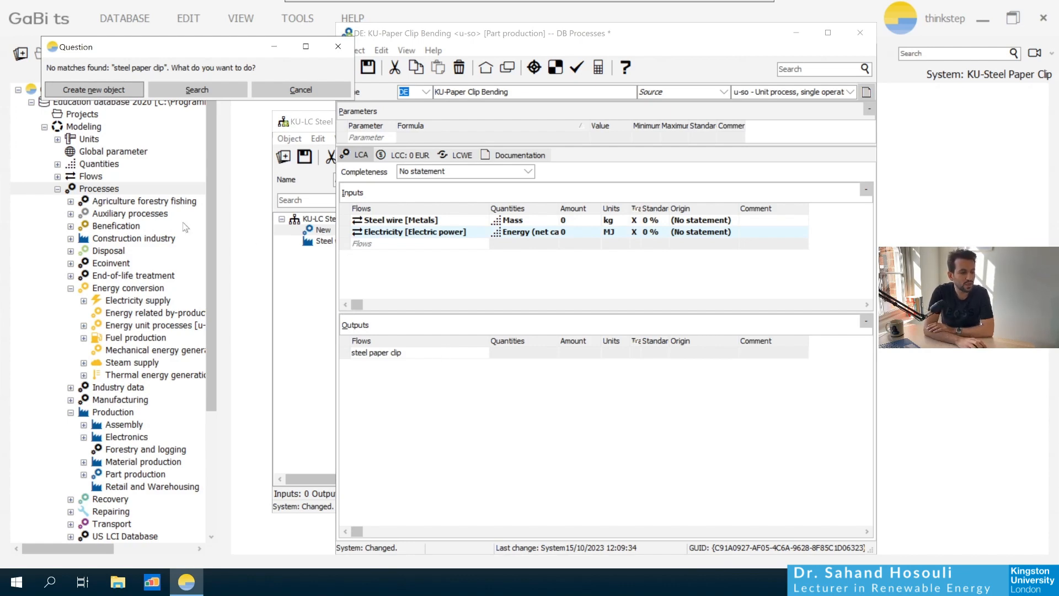
Create the steel paper clip as a new flow in the folder Valuable substances > Systems > Parts > Metal parts.
click(103, 92)
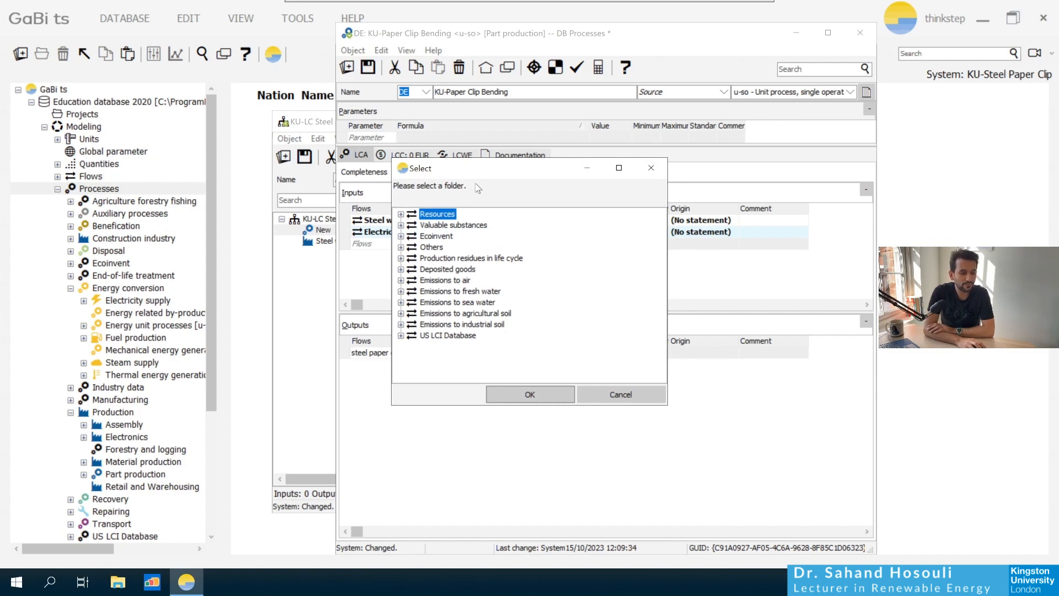
click(400, 224)
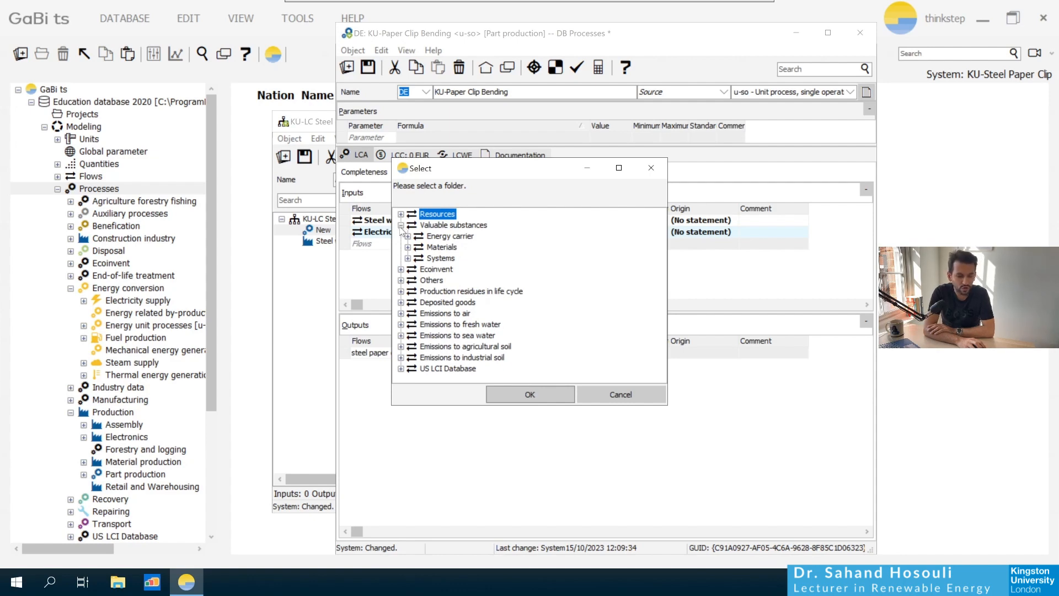
click(407, 258)
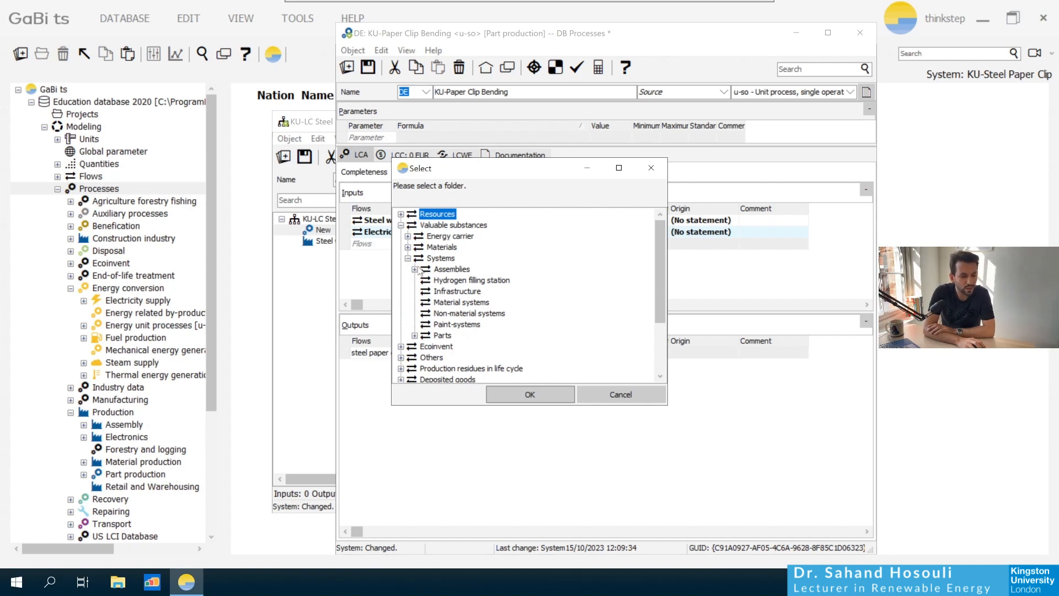
click(414, 335)
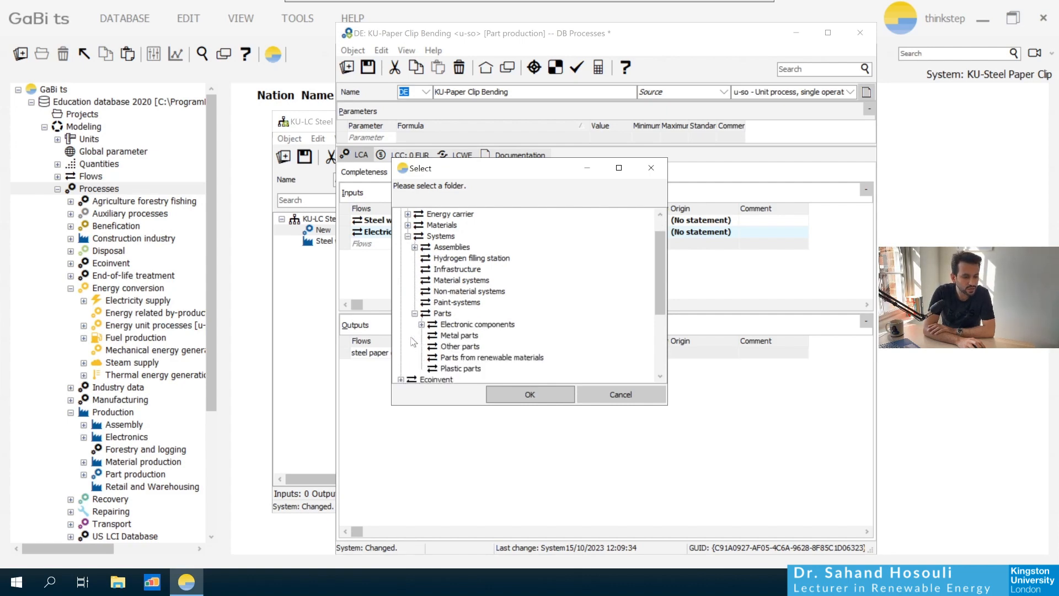
click(455, 337)
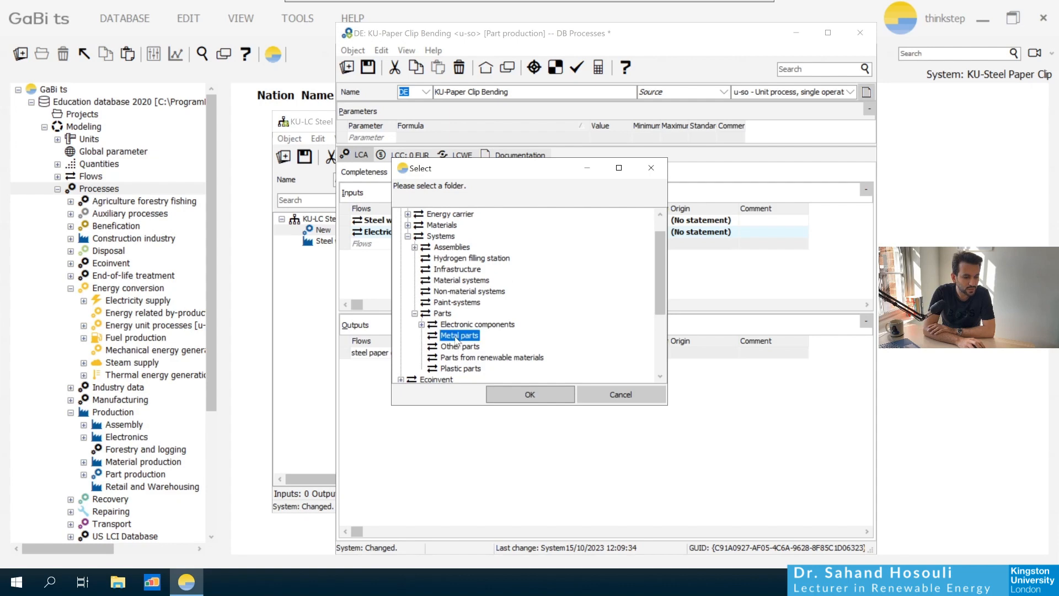
click(529, 396)
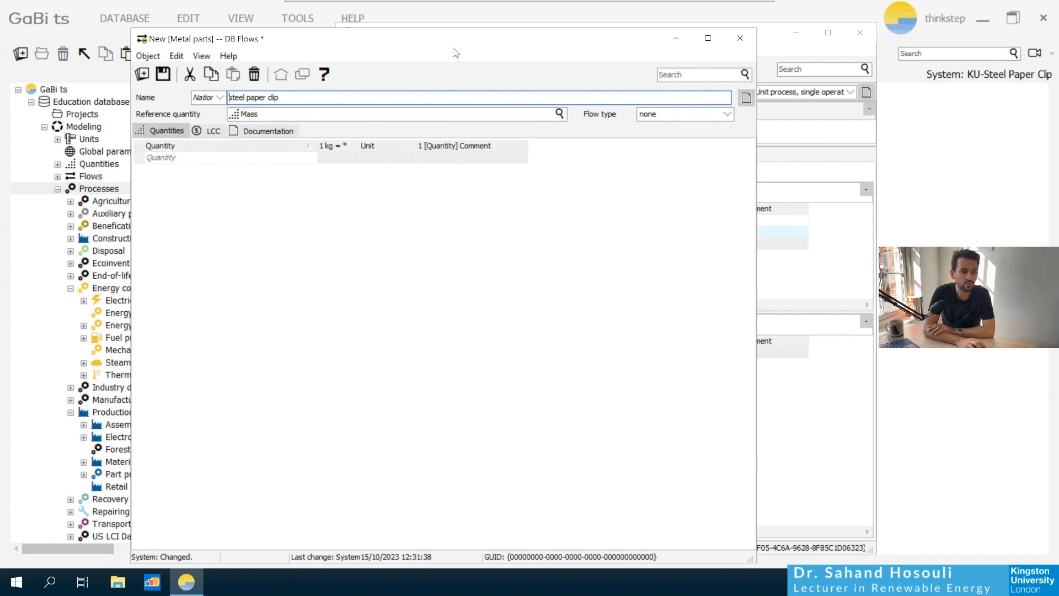
Add the quantity "Number of pieces" to the new steel paper clip flow.
drag(456, 42, 560, 50)
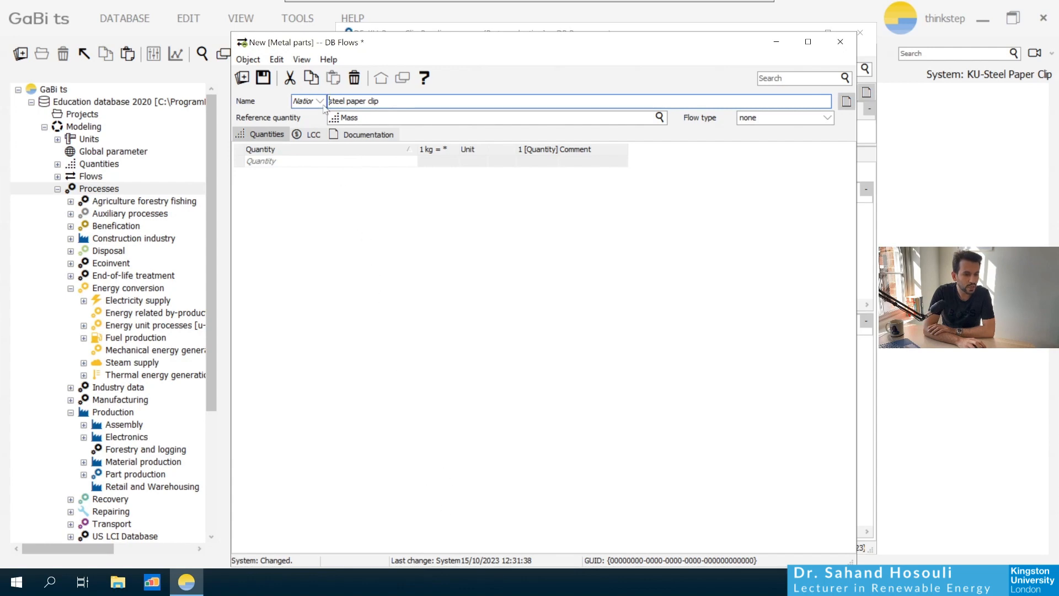
click(294, 161)
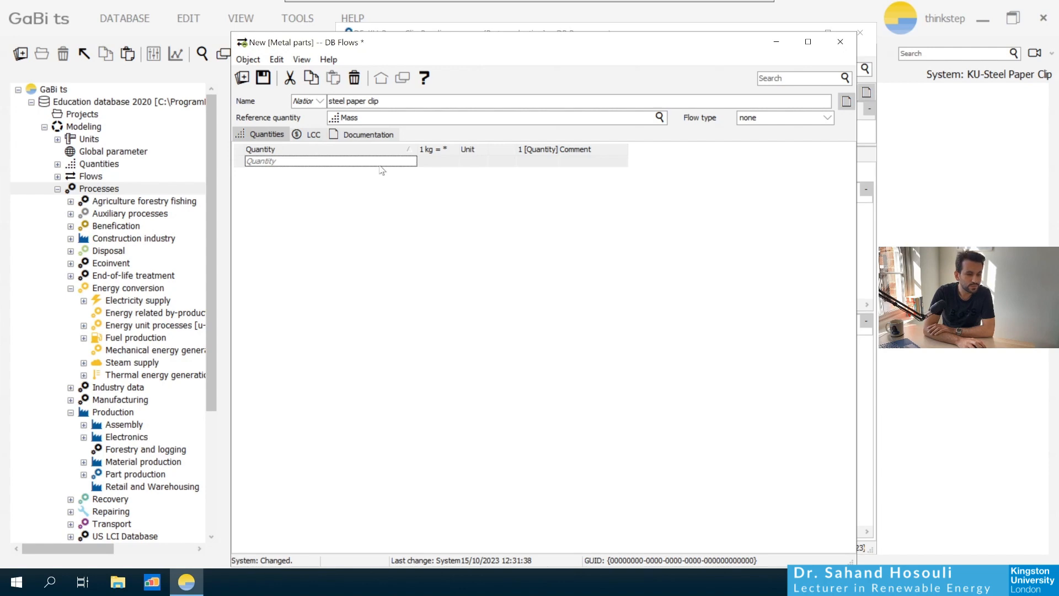
click(361, 161)
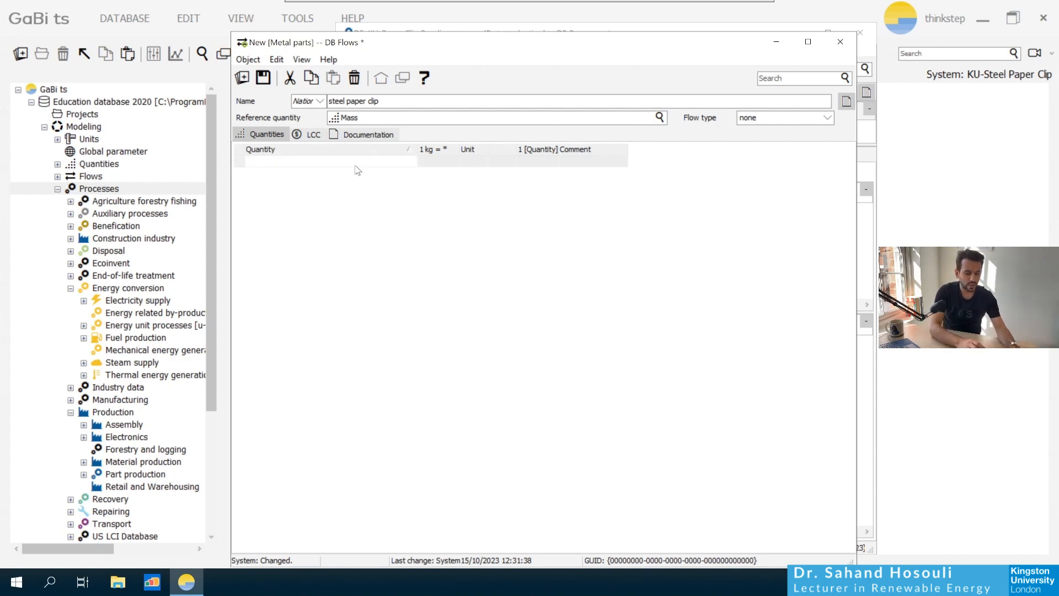
text(Numbe)
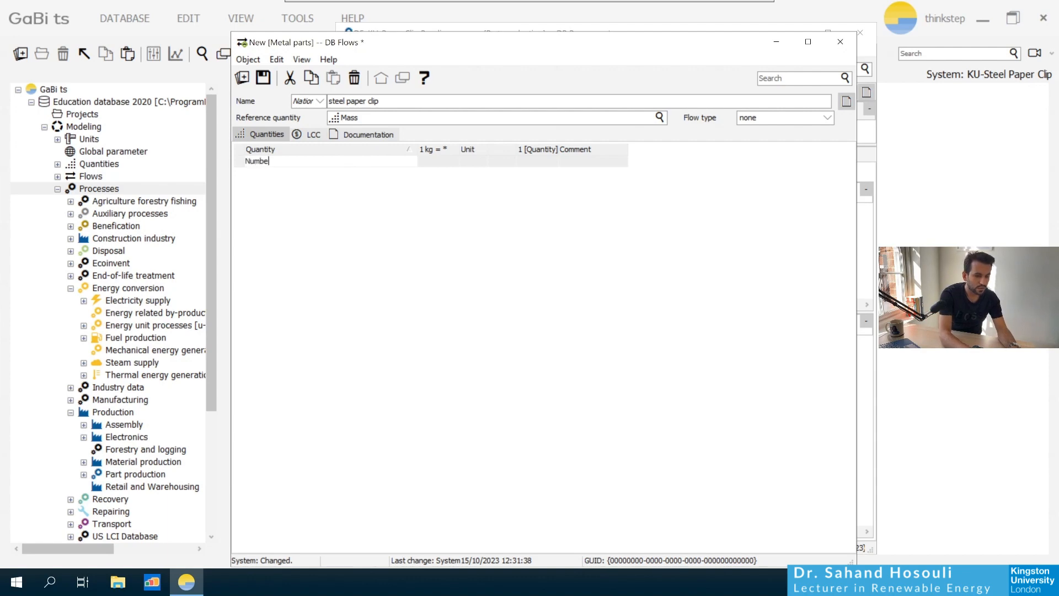
text(r of Pieces)
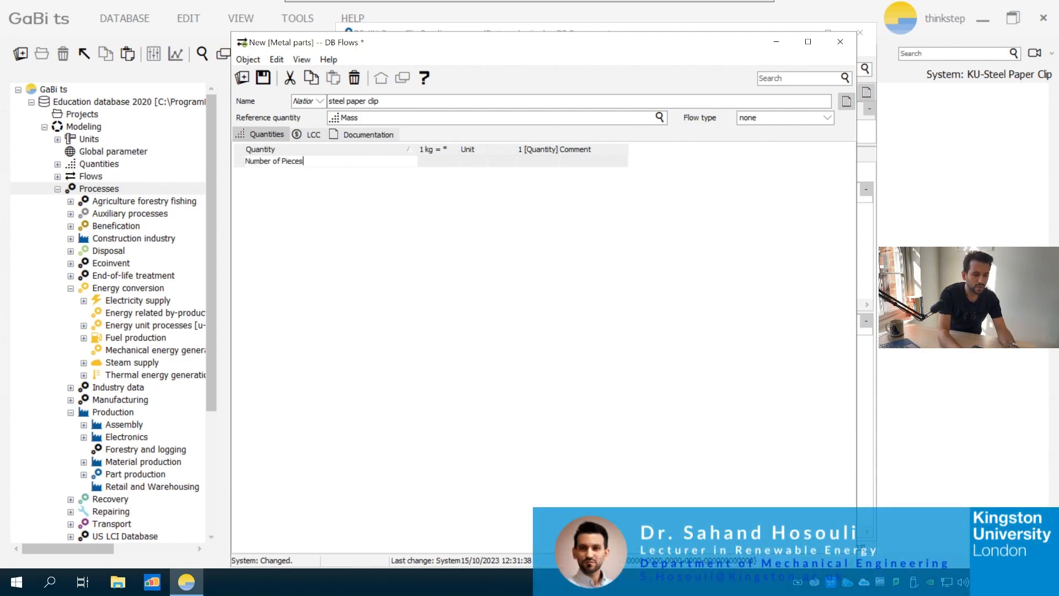
key(Return)
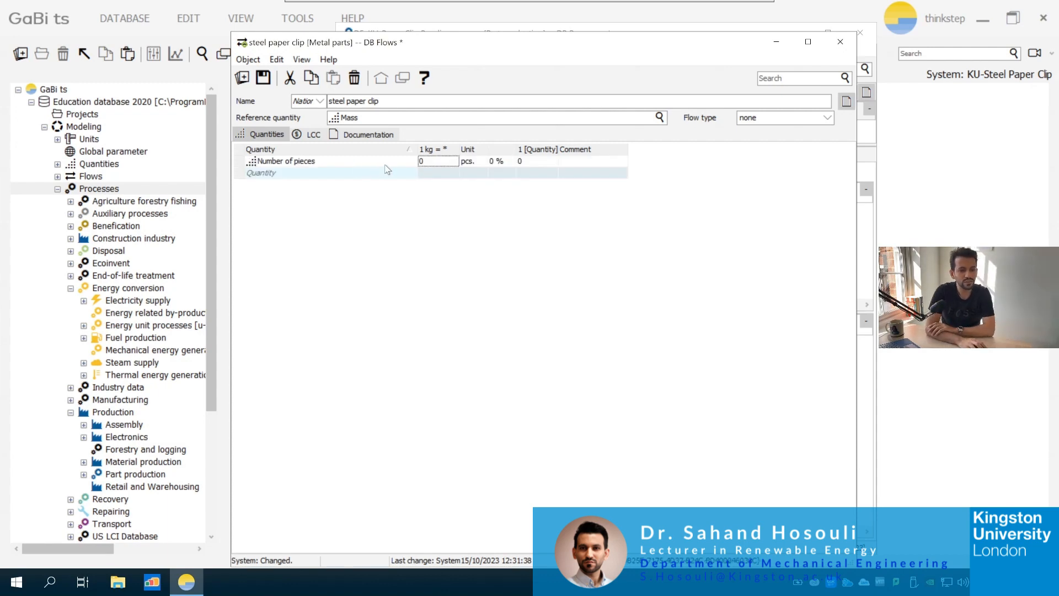
Keep pcs. as the unit for the number of pieces and set the mass of one piece to 0.00035 kg.
click(472, 162)
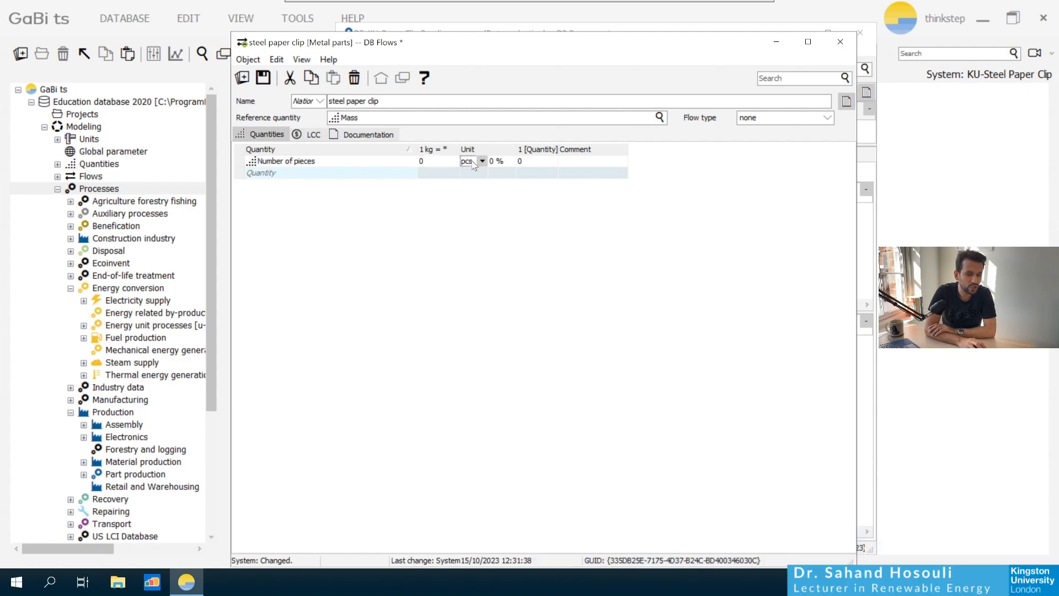
click(481, 161)
click(470, 172)
double_click(522, 160)
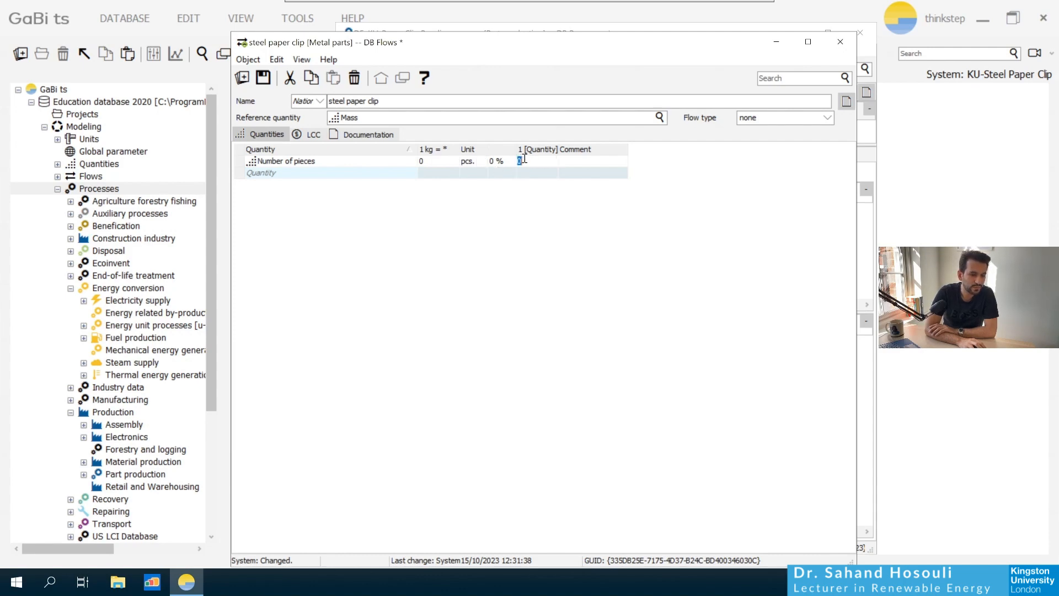
key(BackSpace)
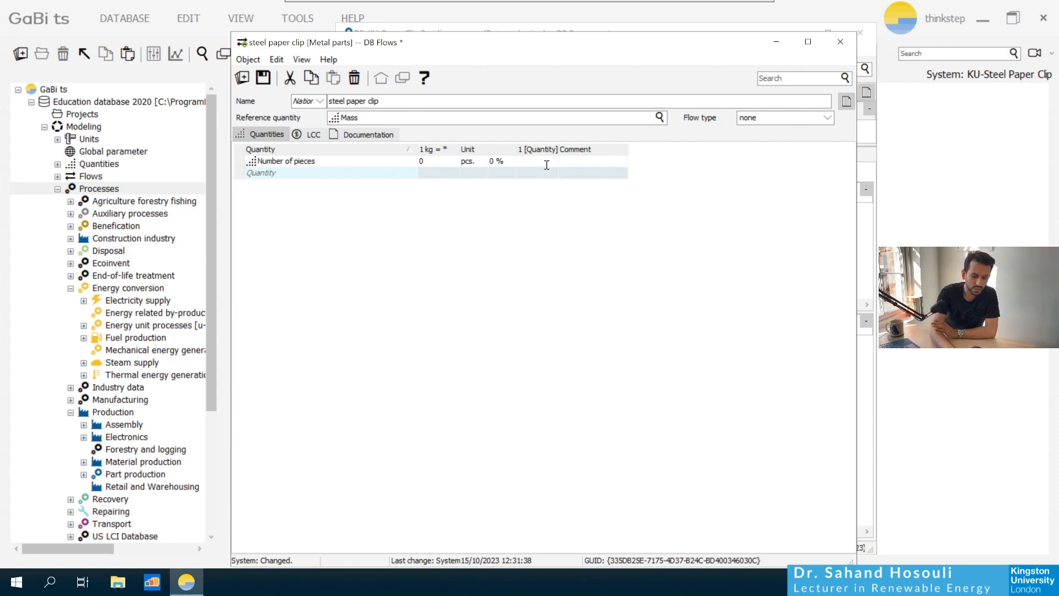
text(0.00)
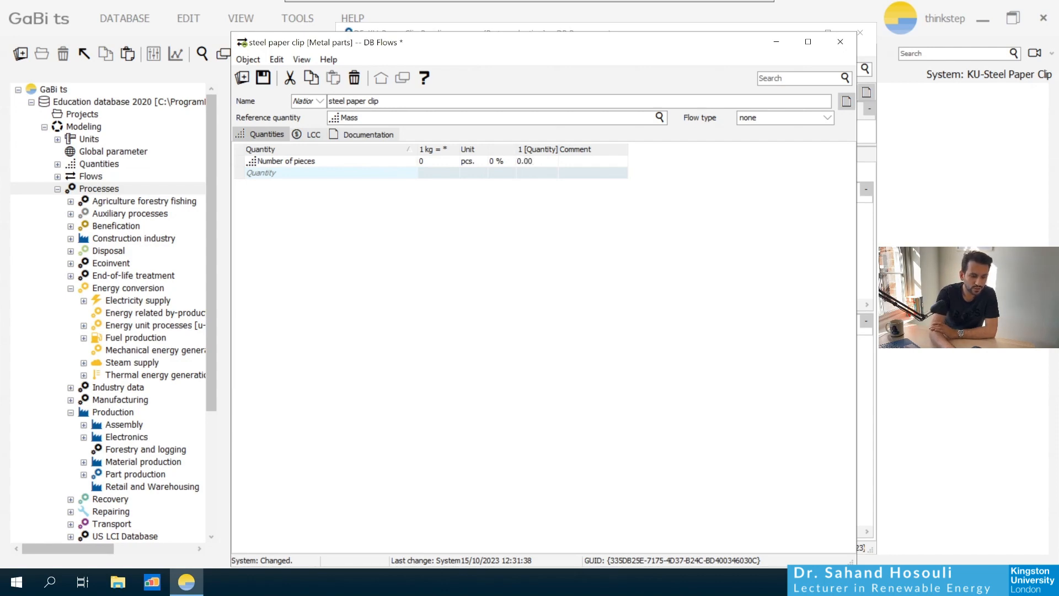
text(03)
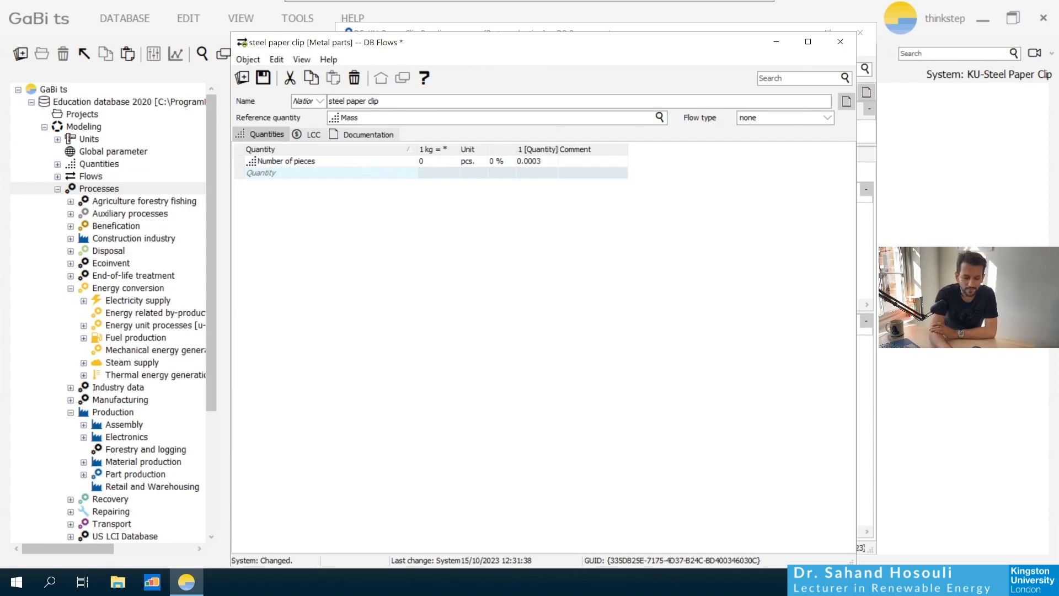
text(5)
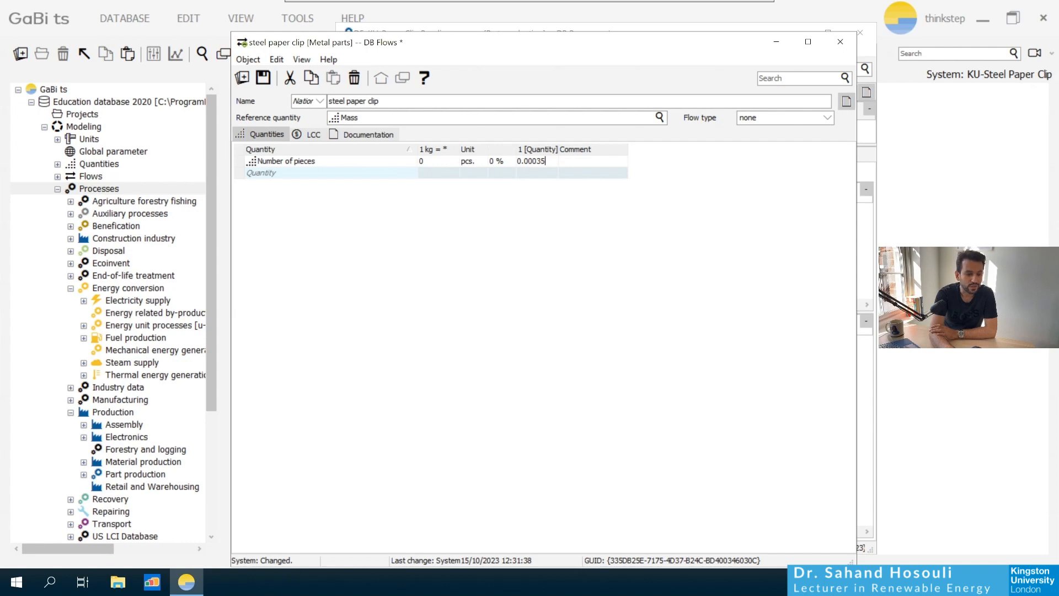
Confirm the piece mass of the steel paper clip flow, then save the flow and close it.
key(Tab)
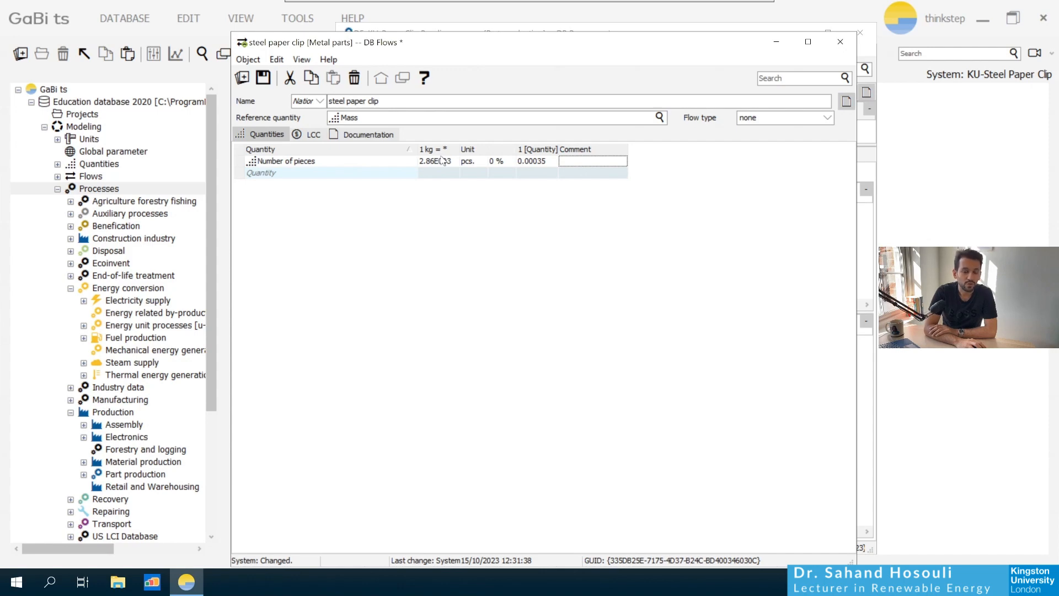
click(270, 80)
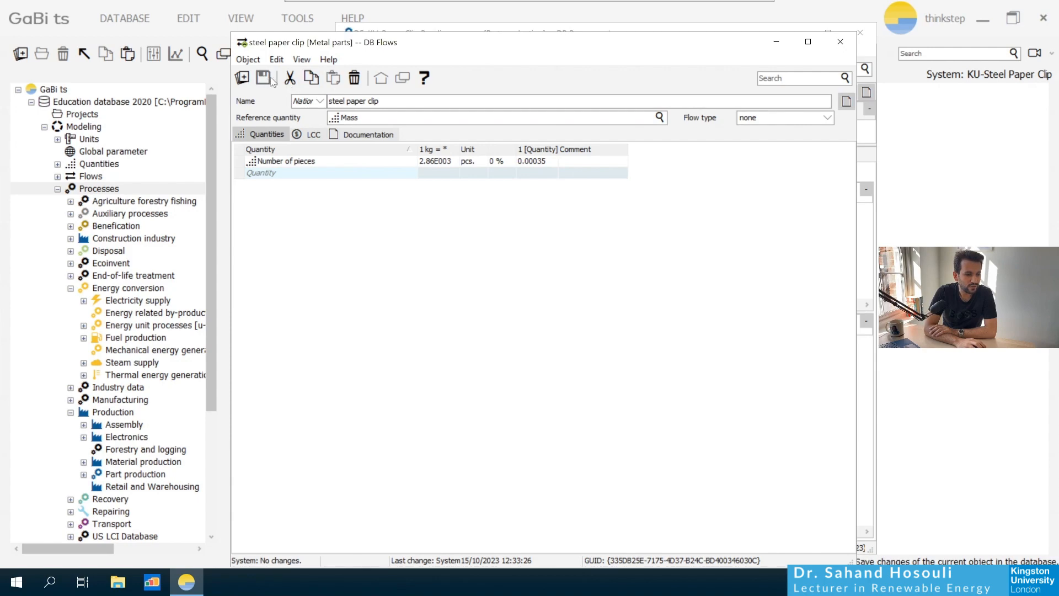
click(839, 42)
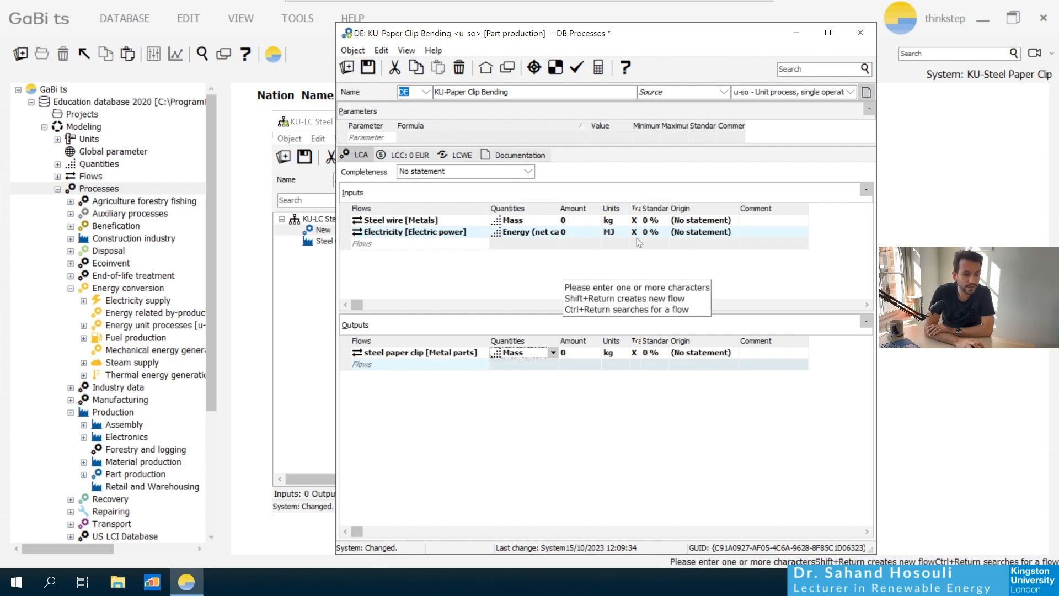
Set the electricity input of the bending process to 0.0001 kWh.
click(609, 234)
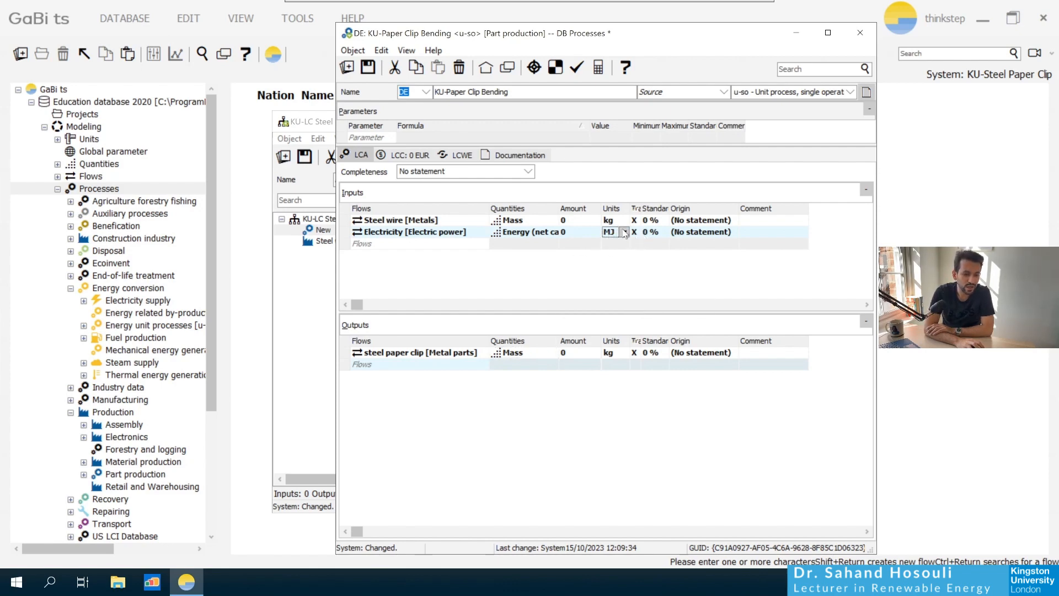
click(623, 232)
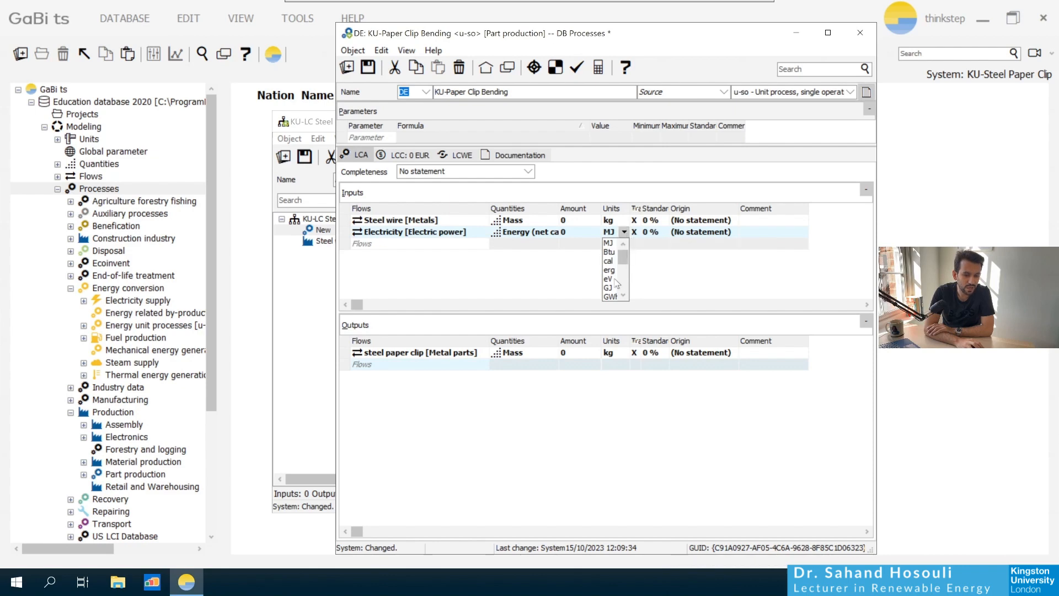
scroll(617, 276, down, 3)
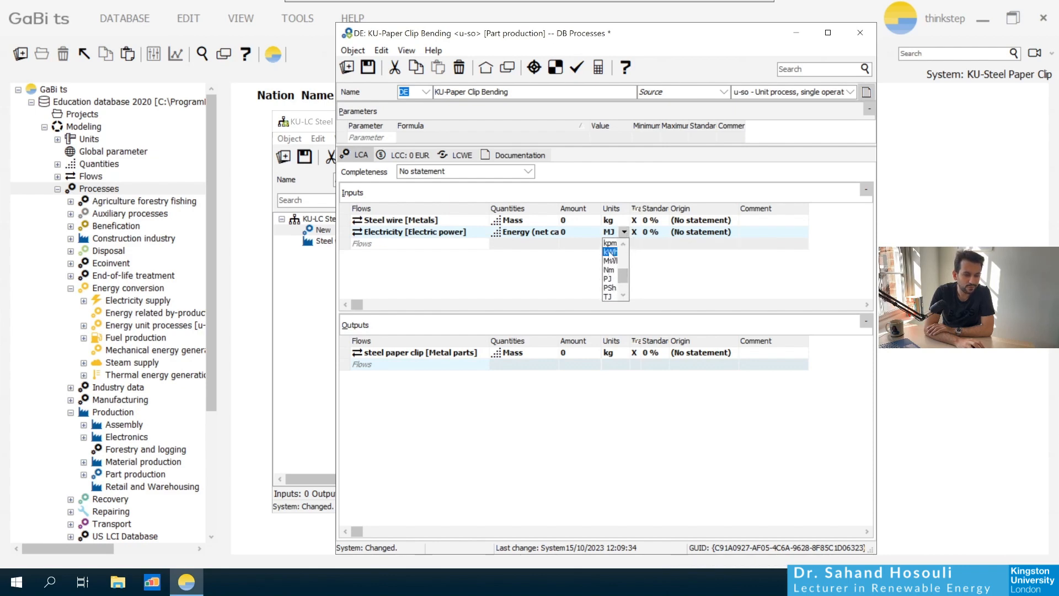
click(611, 252)
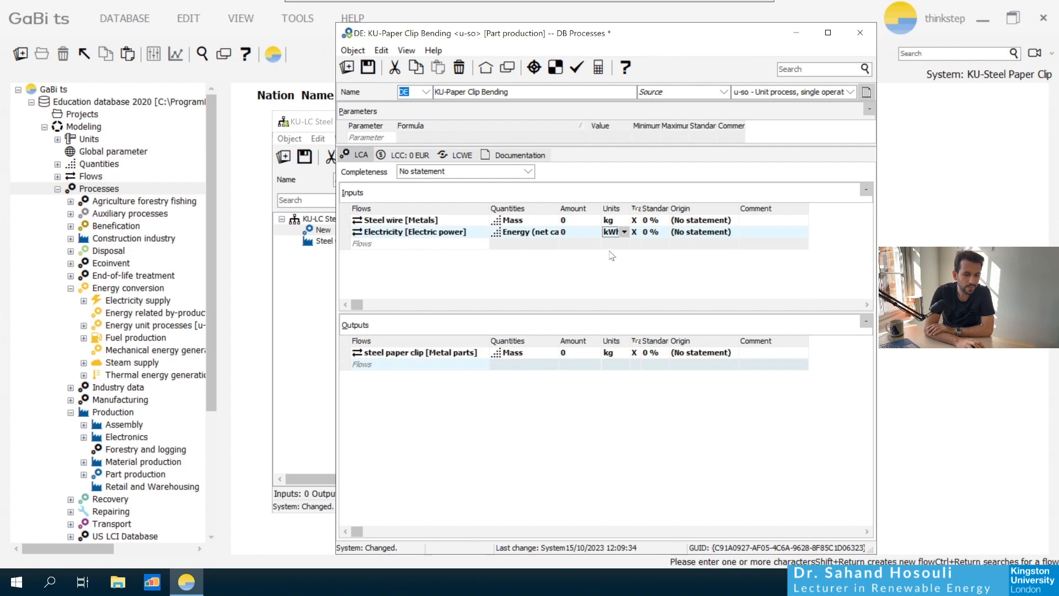
click(569, 233)
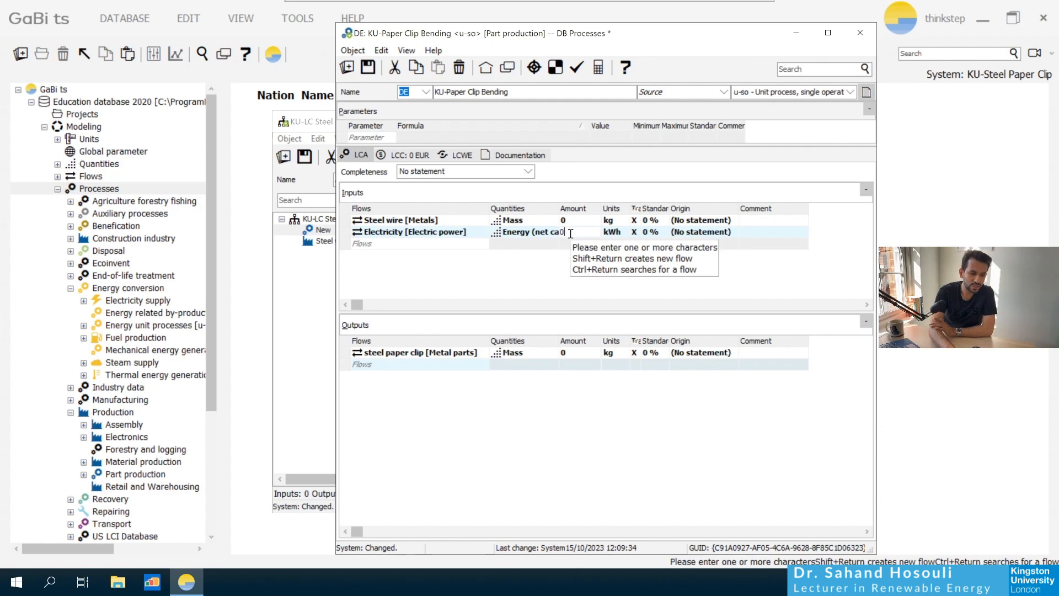
text(.)
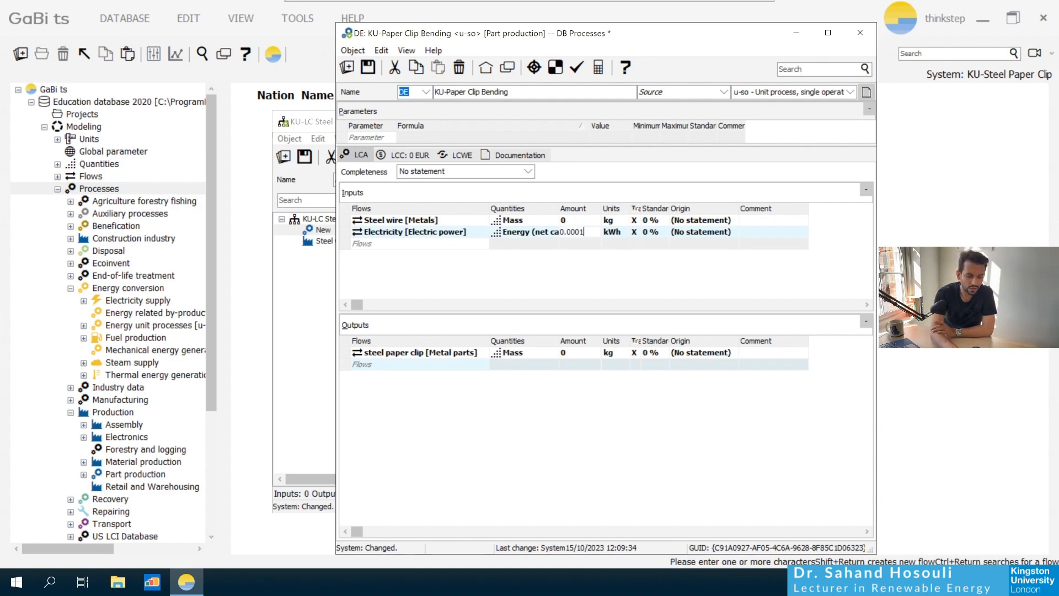
text(0001)
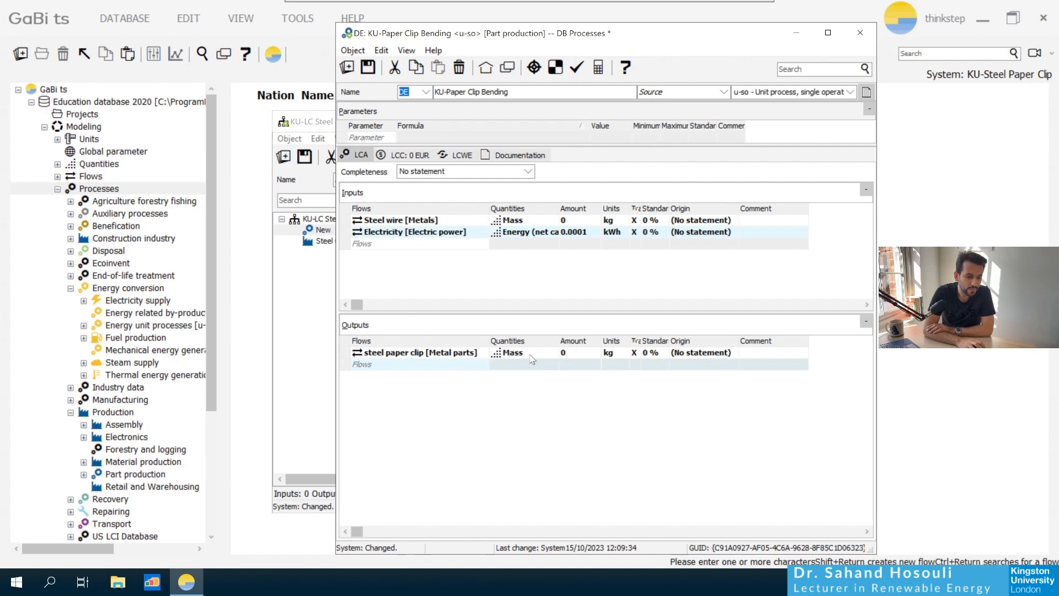
Switch the steel paper clip output's quantity to Number of pieces and set its amount to 1.
click(532, 356)
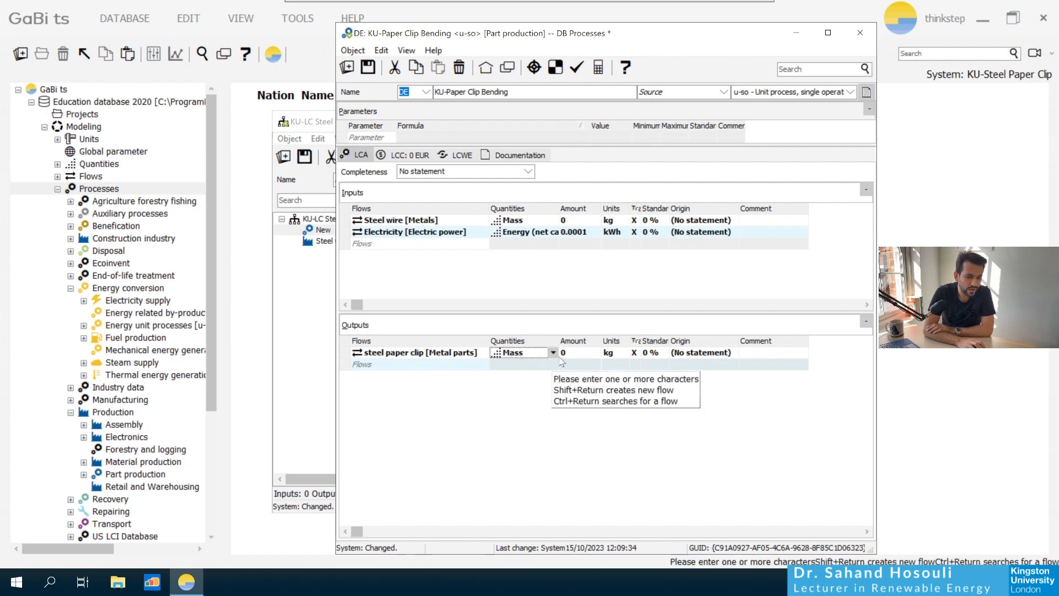
click(553, 353)
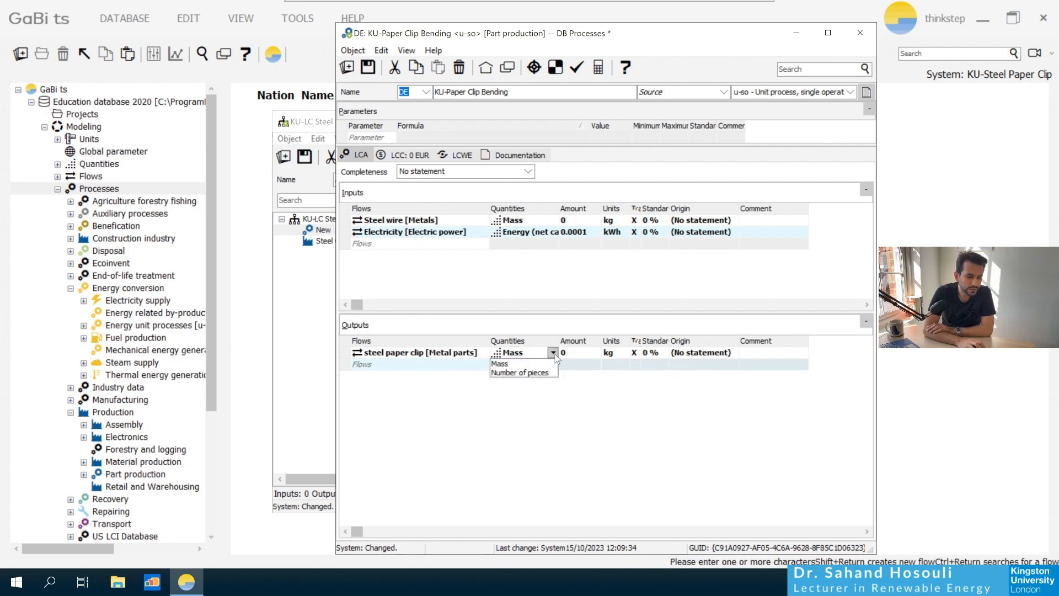
click(529, 373)
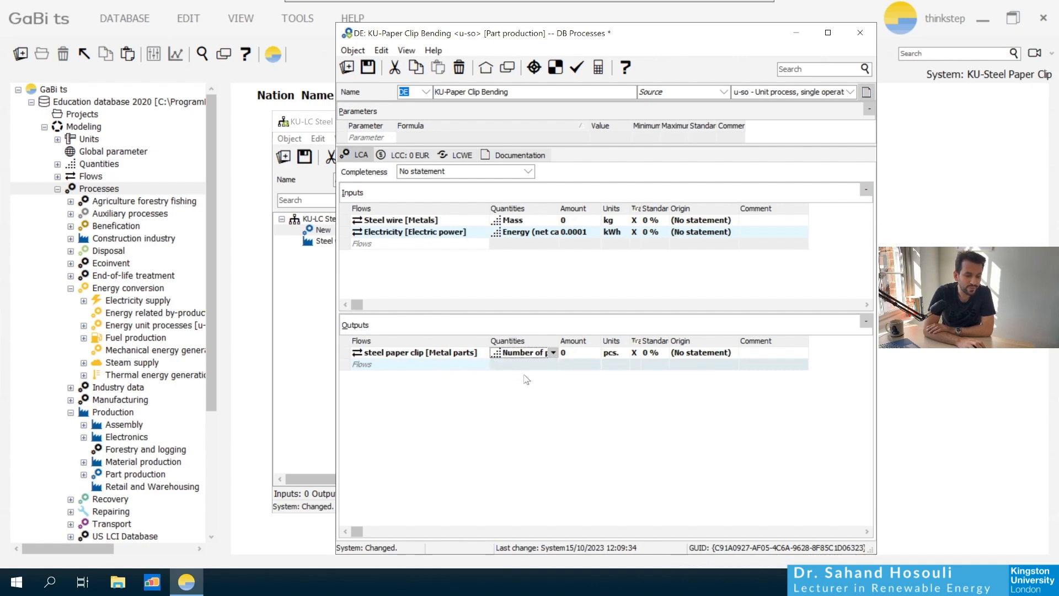
click(583, 353)
text(1)
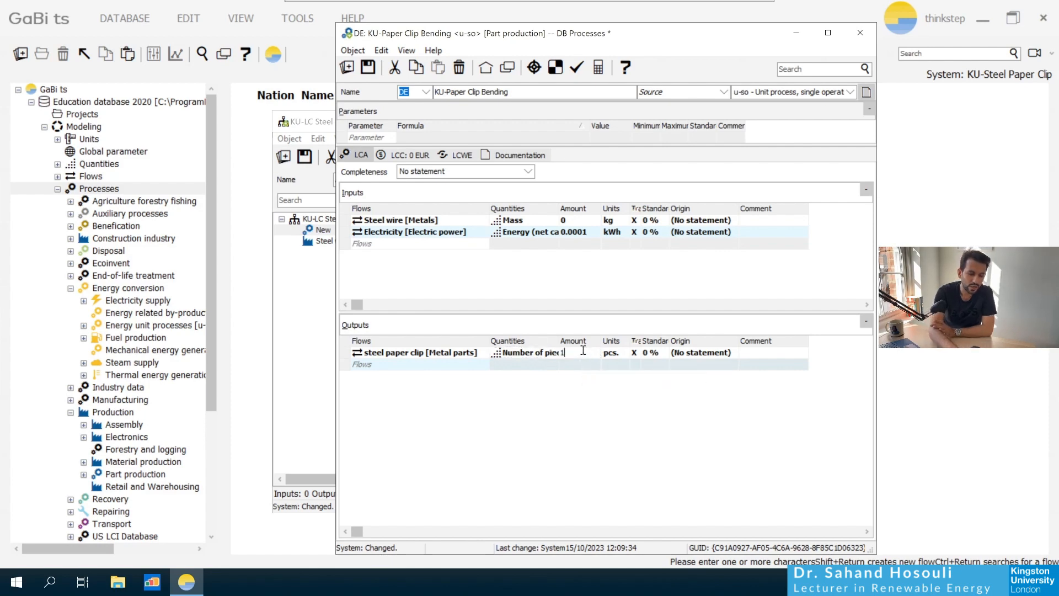
key(Return)
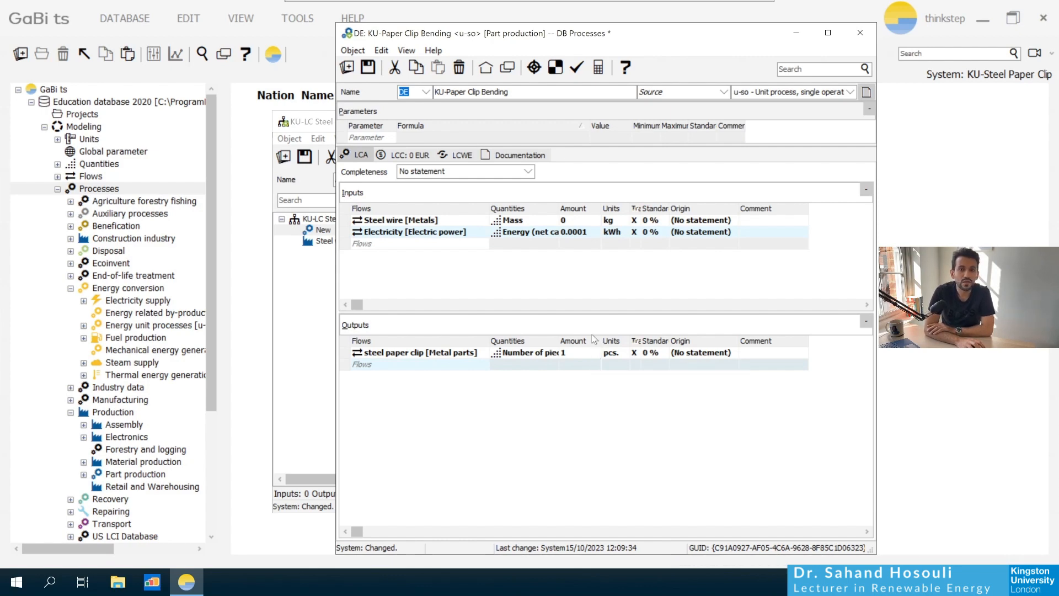
Check the unit options of the steel paper clip output and switch its quantity to Mass.
click(608, 353)
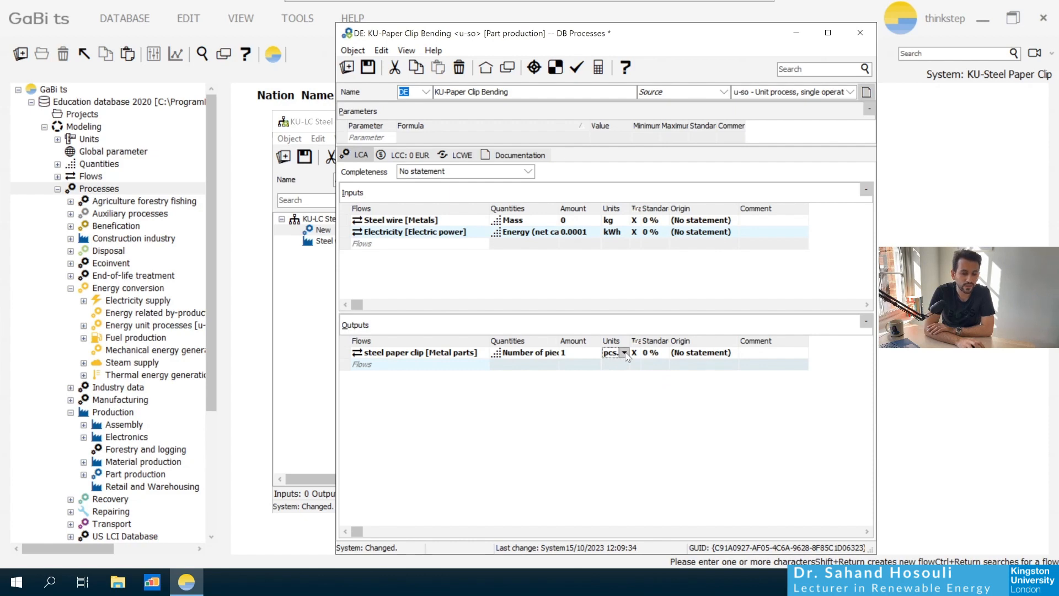
click(625, 354)
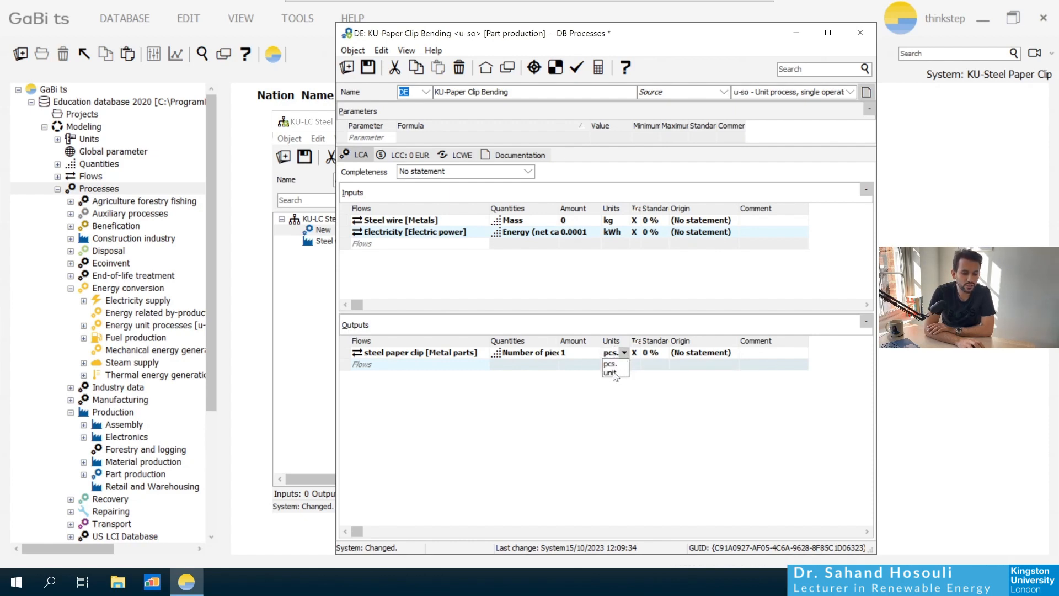
click(534, 375)
click(520, 354)
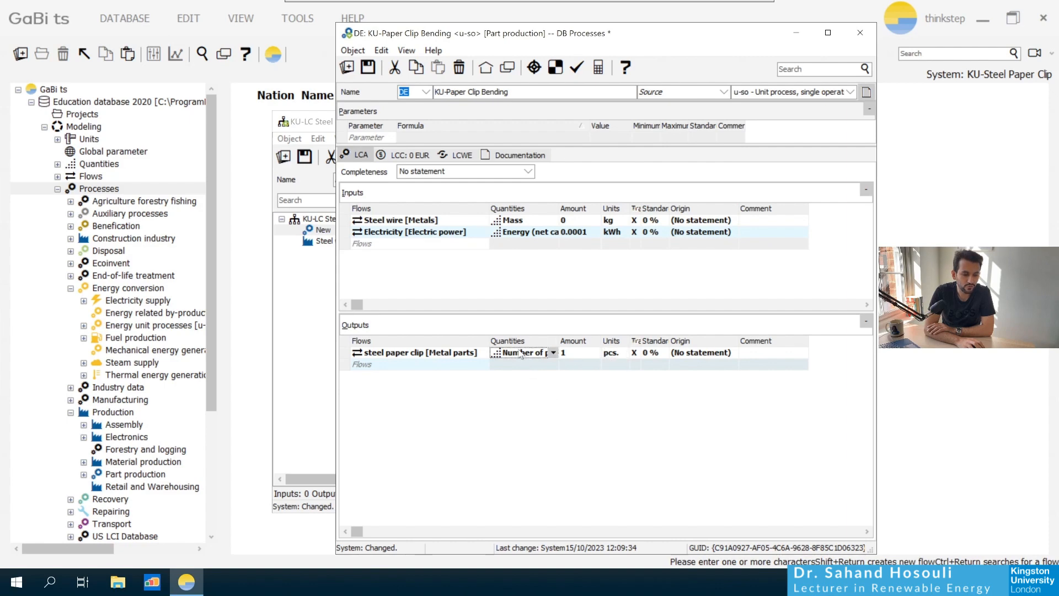
click(553, 353)
click(539, 363)
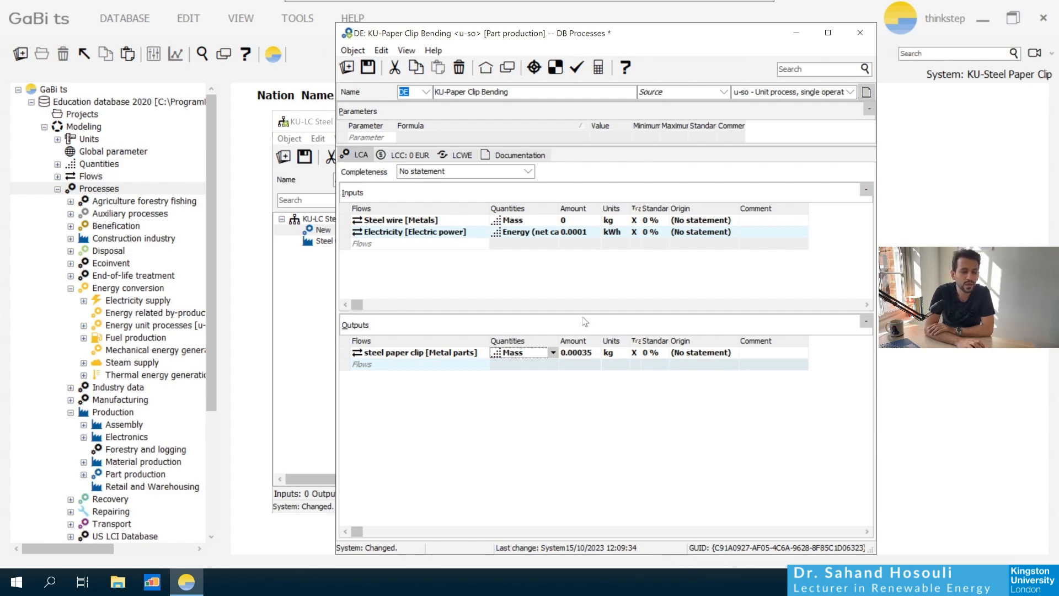
Set the steel wire input to 0.00035 kg, then save and close the bending process.
double_click(569, 220)
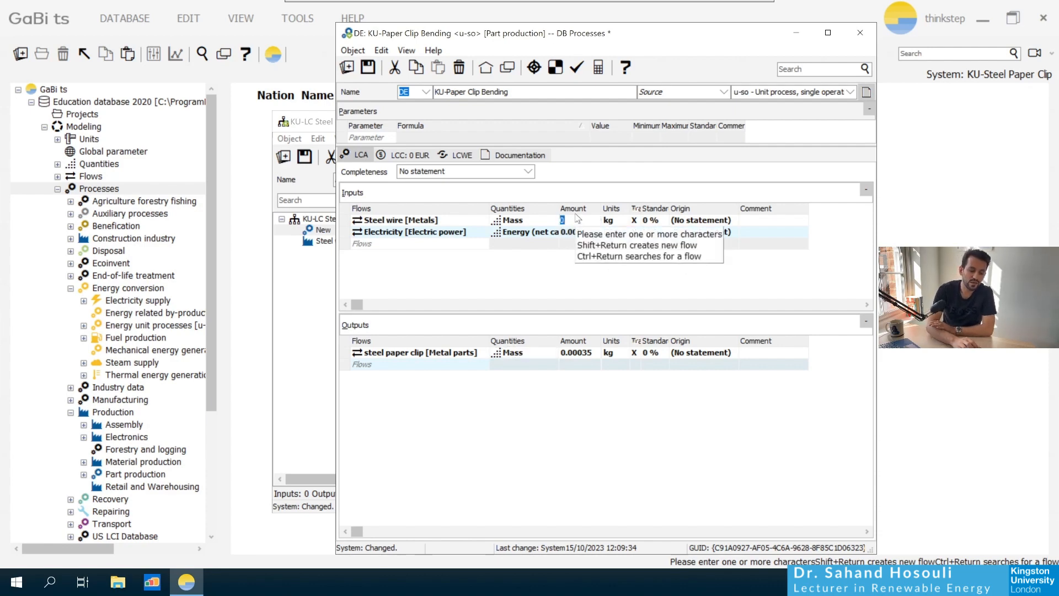
text(0.)
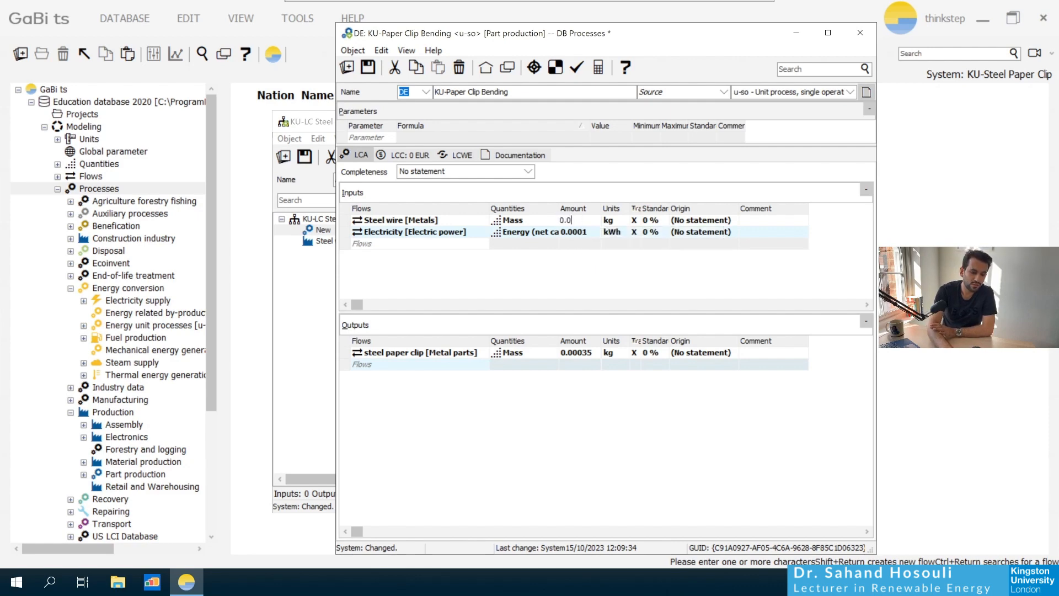
text(00035)
key(Return)
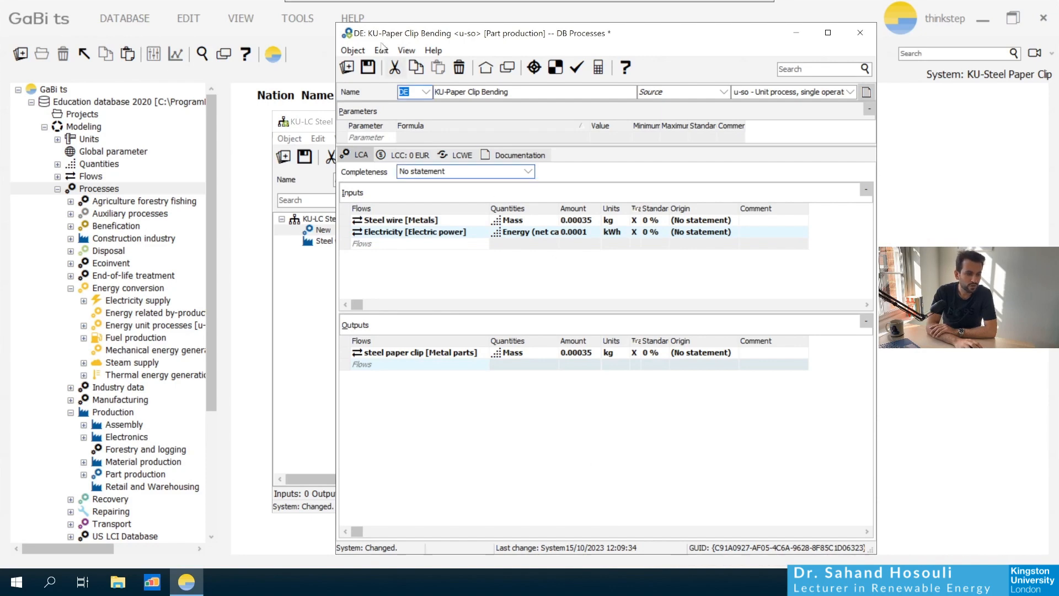
click(368, 66)
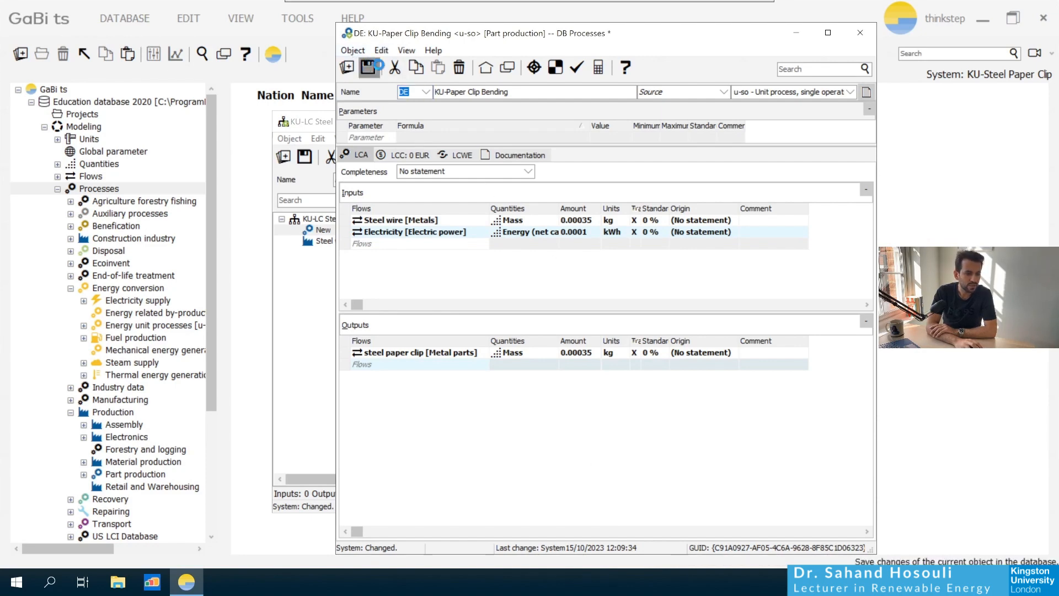
click(861, 30)
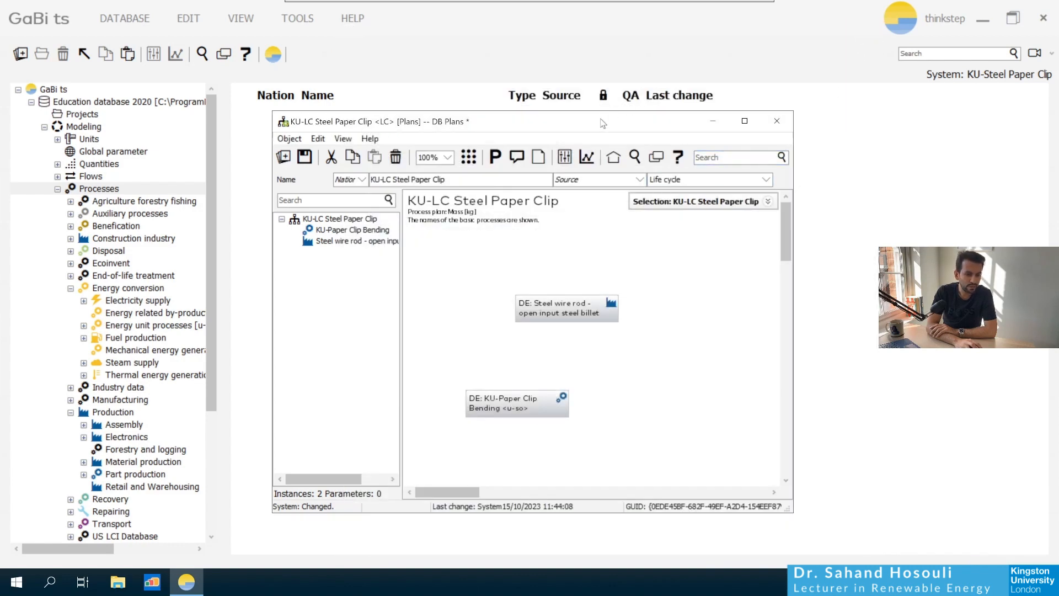
Arrange the plan with the steel wire rod process on the left and KU-Paper Clip Bending beside it at the same height.
drag(618, 111, 619, 96)
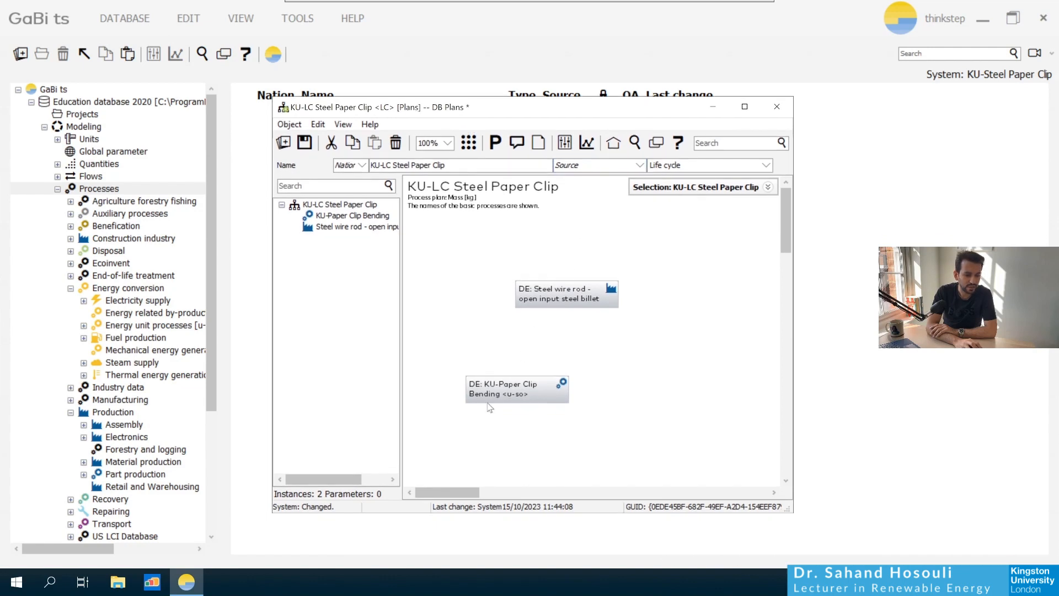
drag(493, 399, 645, 375)
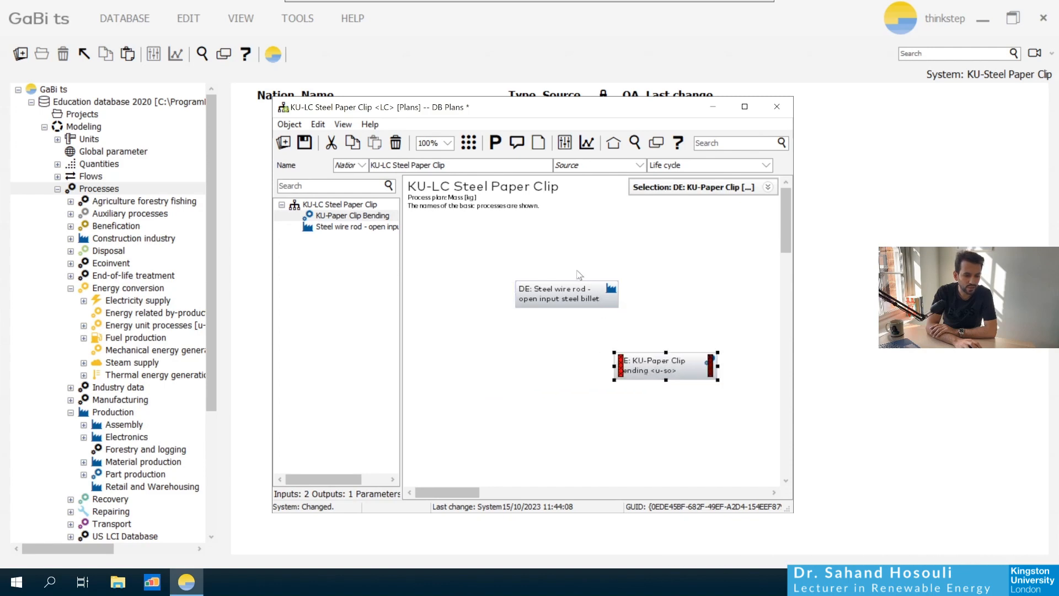
click(566, 306)
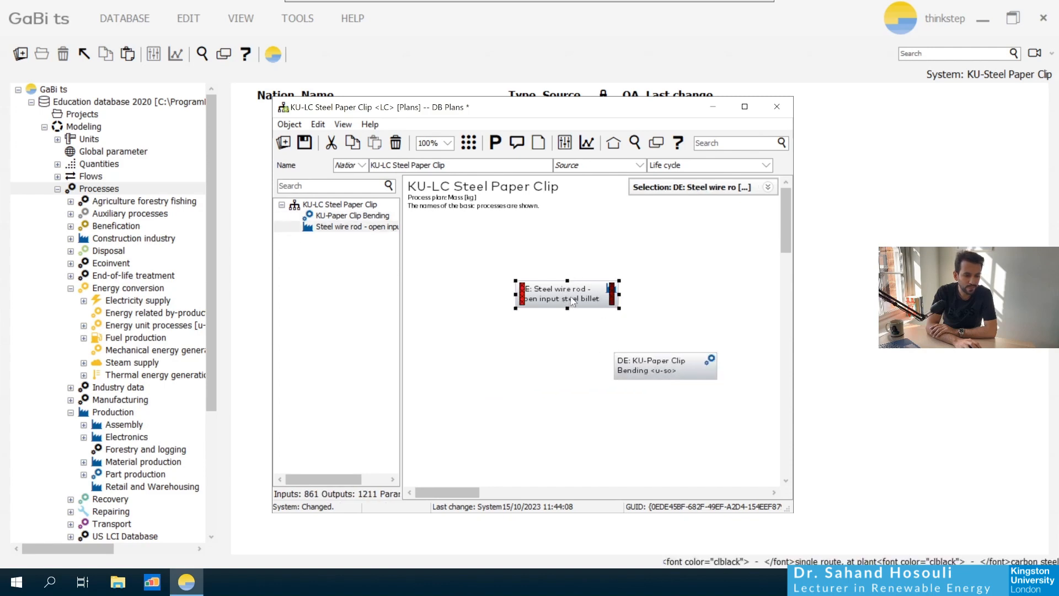
drag(571, 301, 490, 318)
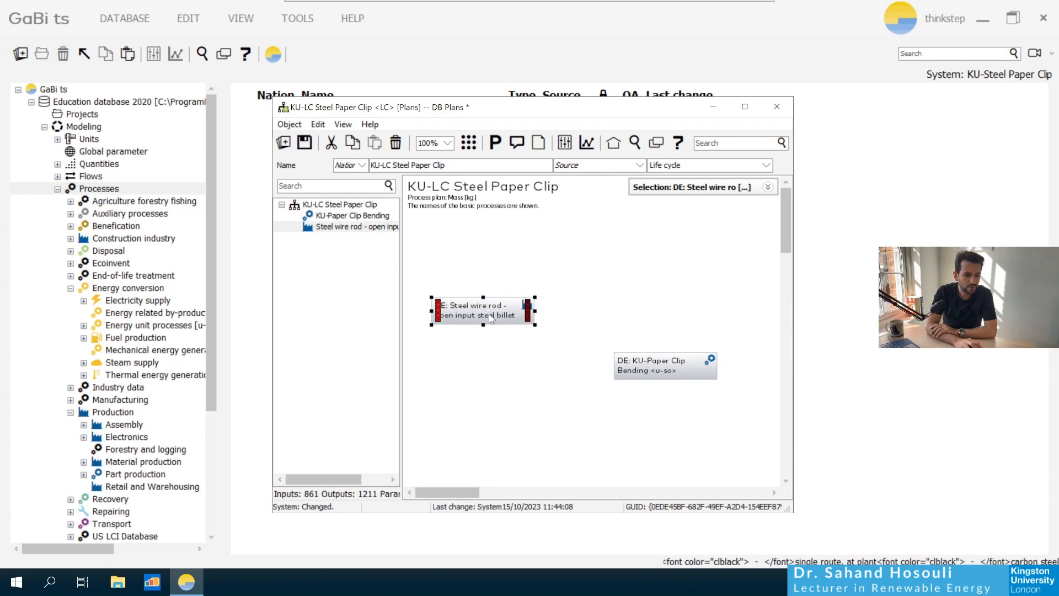
click(662, 368)
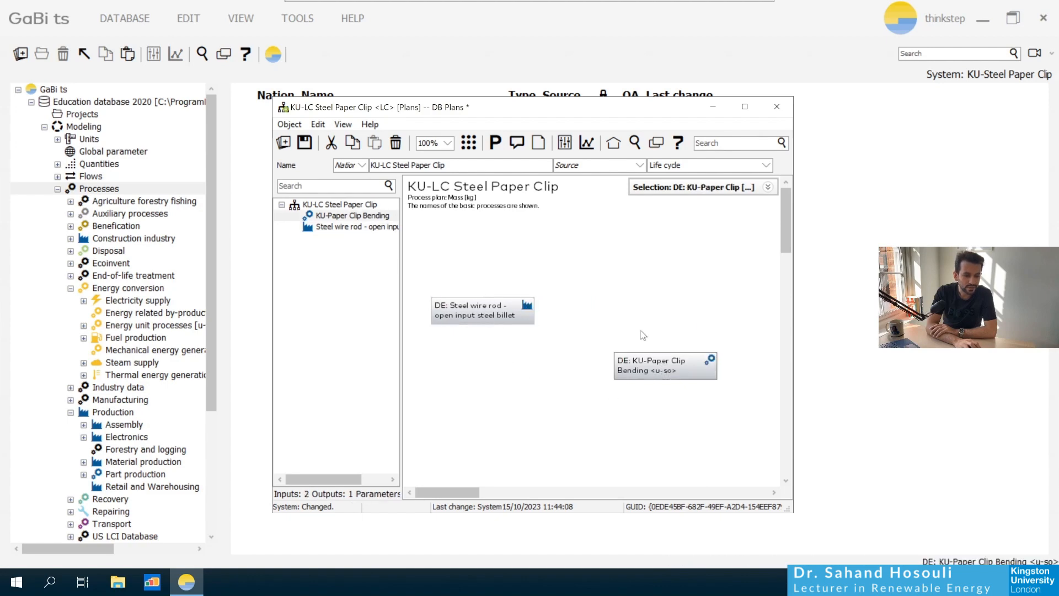
drag(667, 367, 663, 310)
click(622, 399)
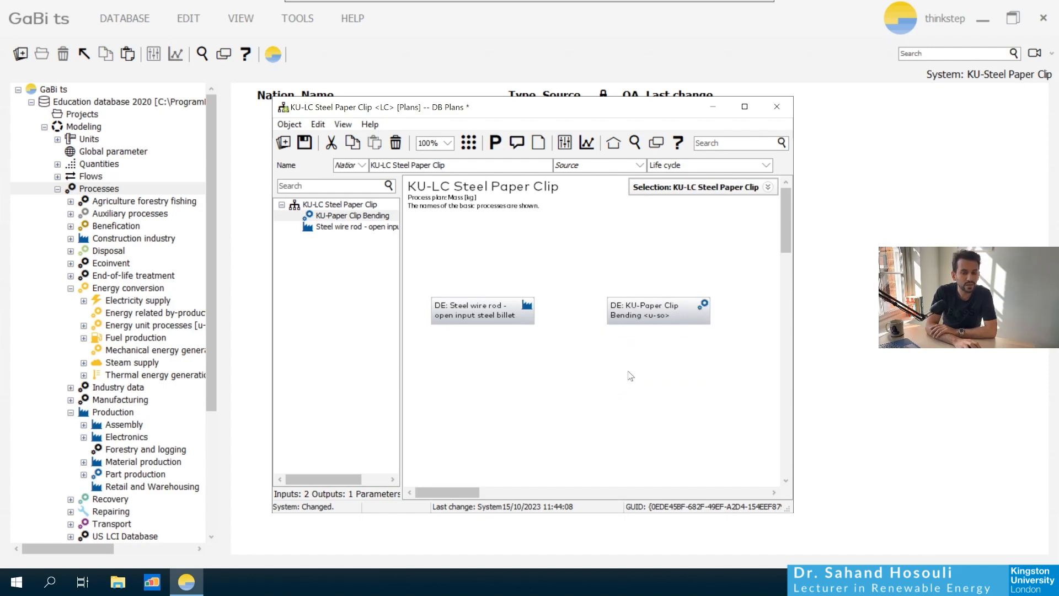
Open the KU-Paper Clip Bending process settings, mark its scaling factor as fixed and set the factor to 1000.
click(660, 319)
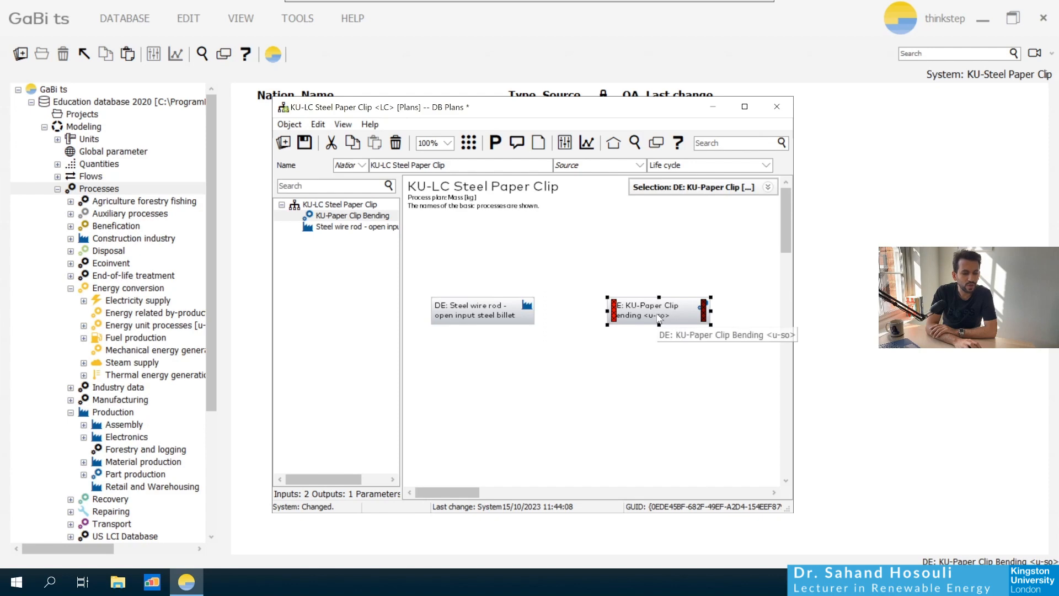
double_click(659, 319)
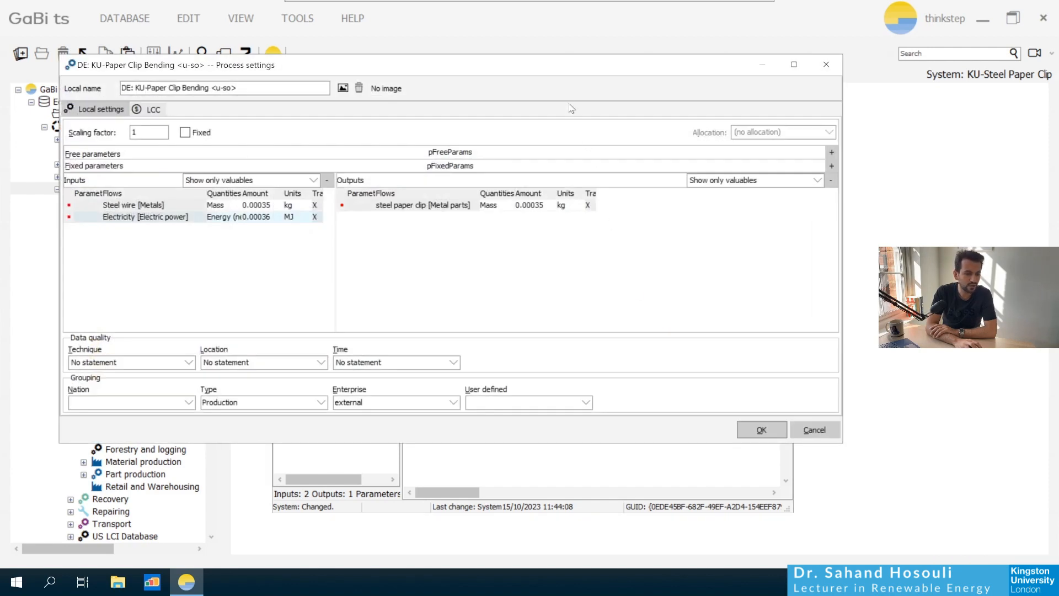
drag(546, 70, 626, 113)
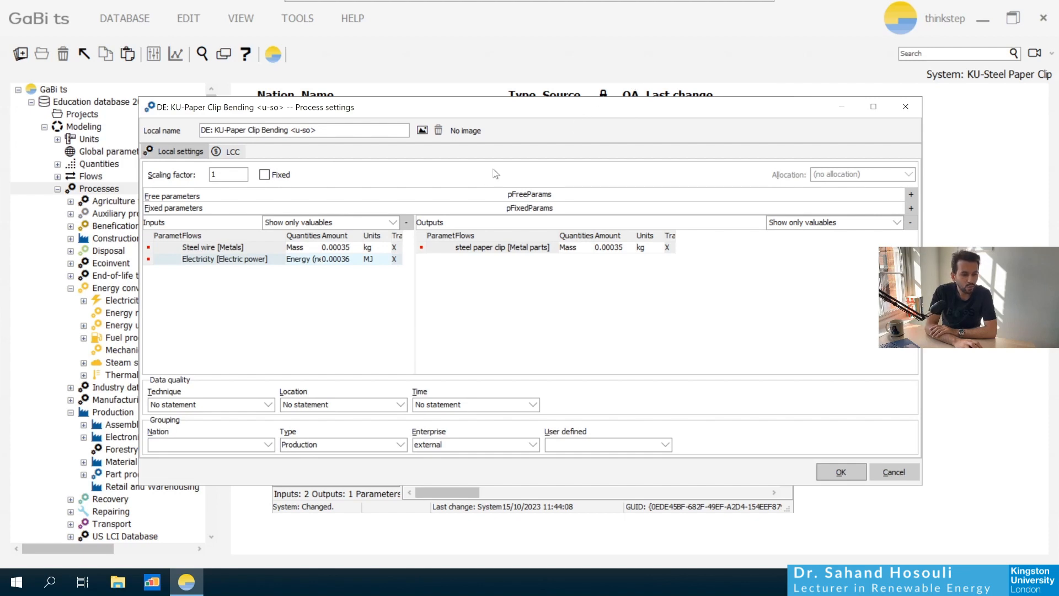
click(265, 174)
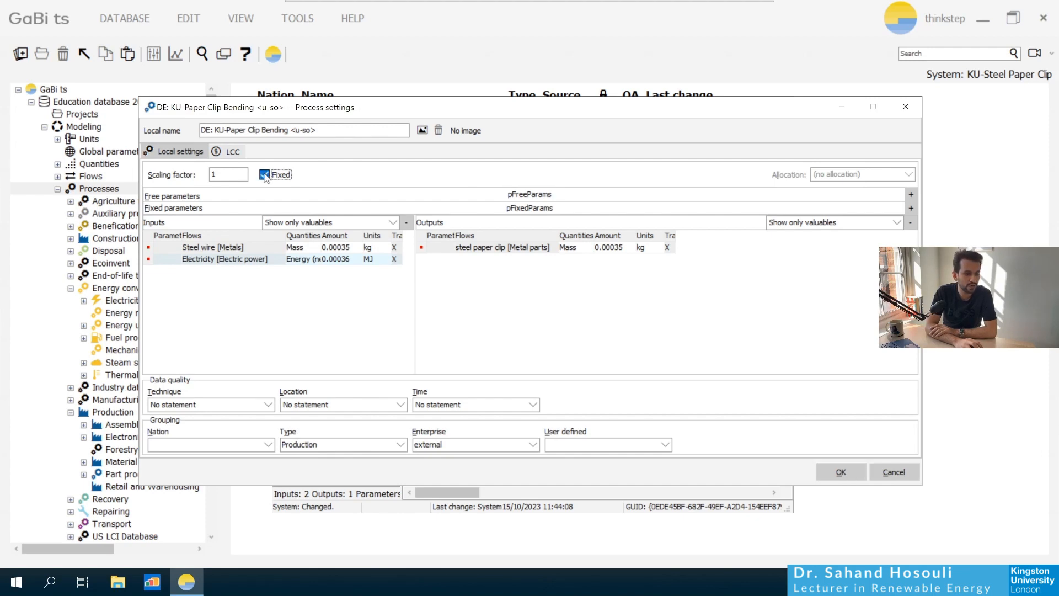
click(234, 171)
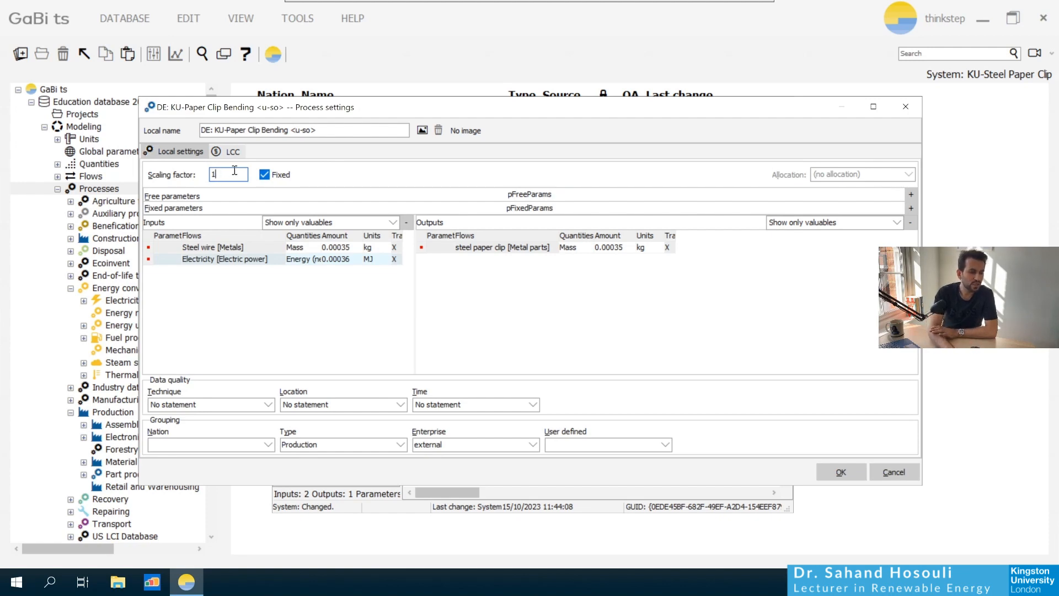
text(000)
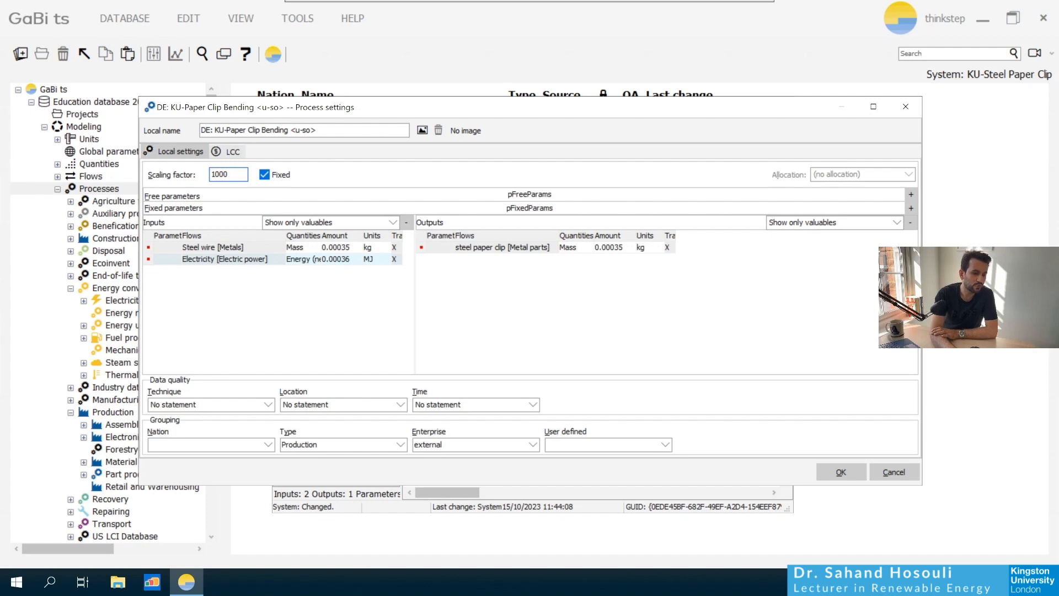
key(Return)
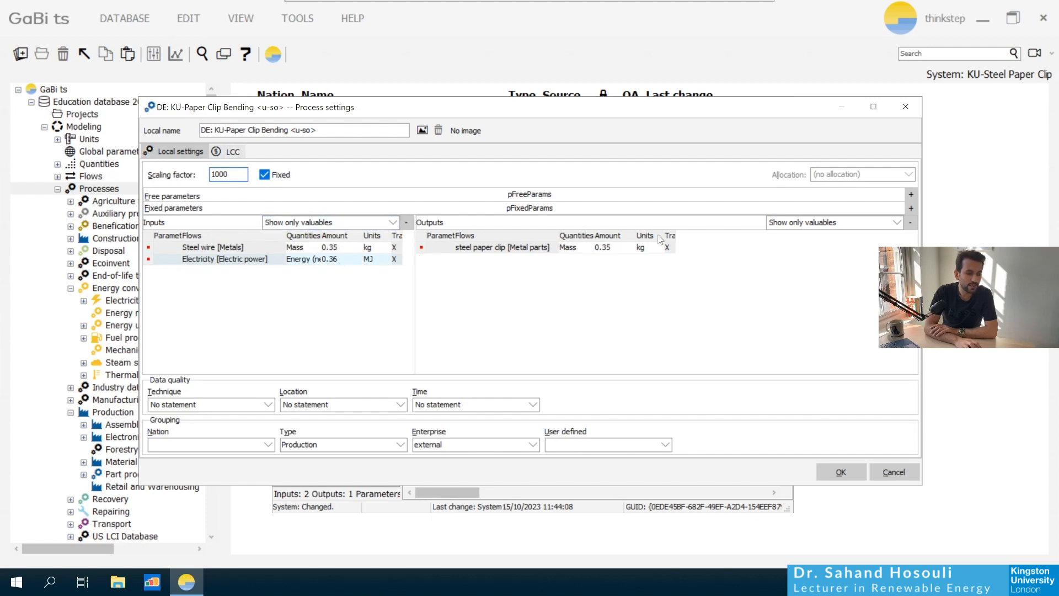
Try a scaling factor of 500 for KU-Paper Clip Bending.
double_click(225, 174)
text(5)
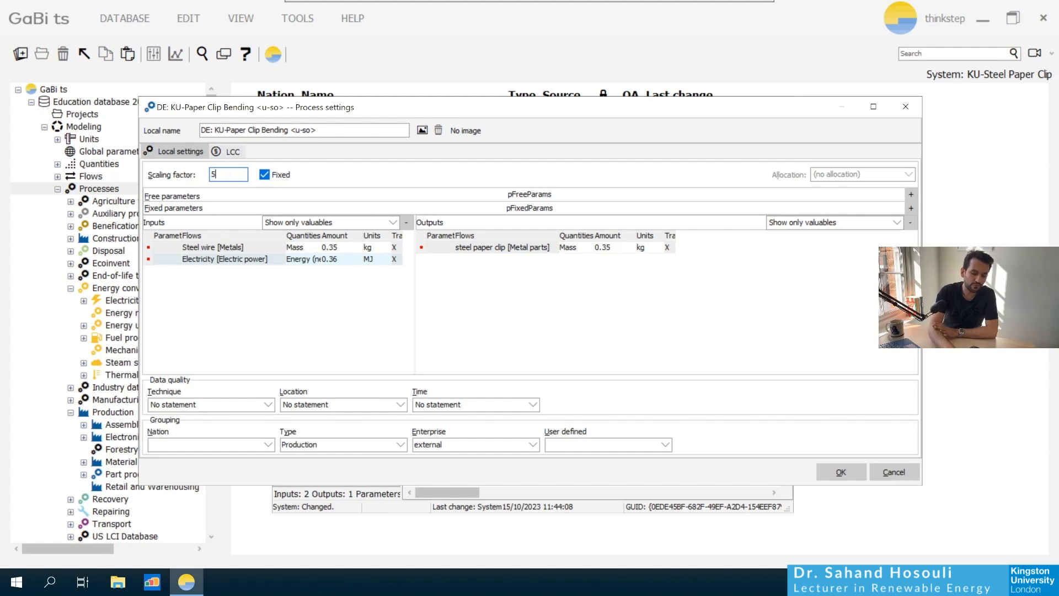
text(00)
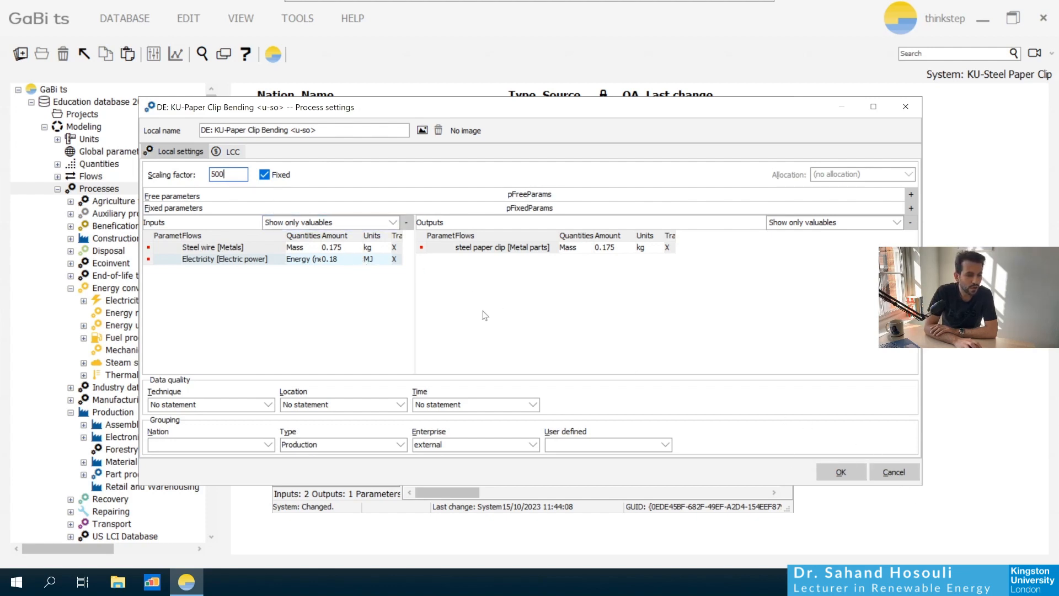
Set the KU-Paper Clip Bending scaling factor back to 1000 and accept the process settings.
double_click(221, 175)
text(1)
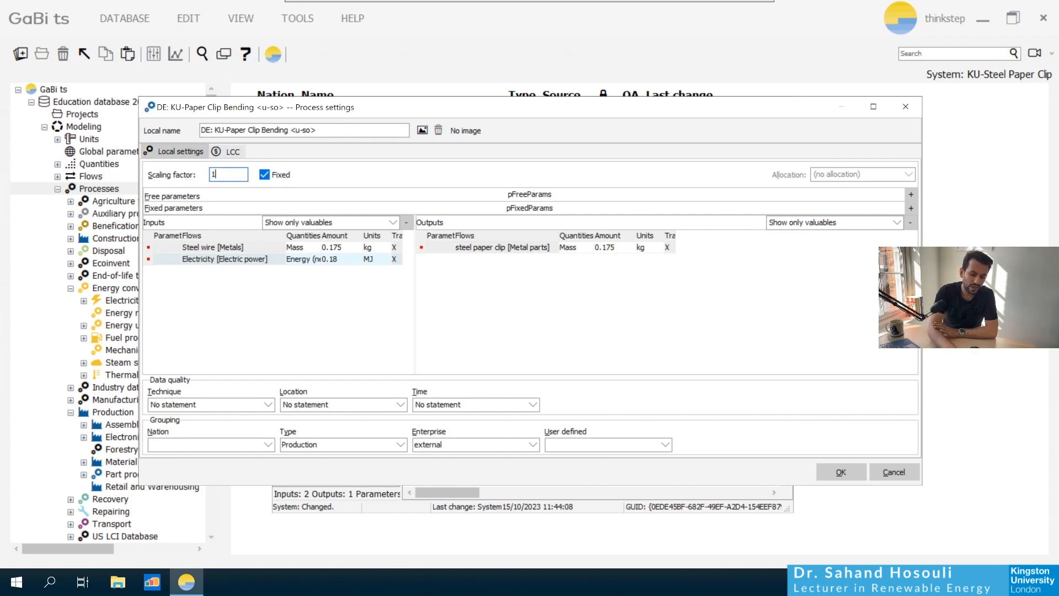
text(000)
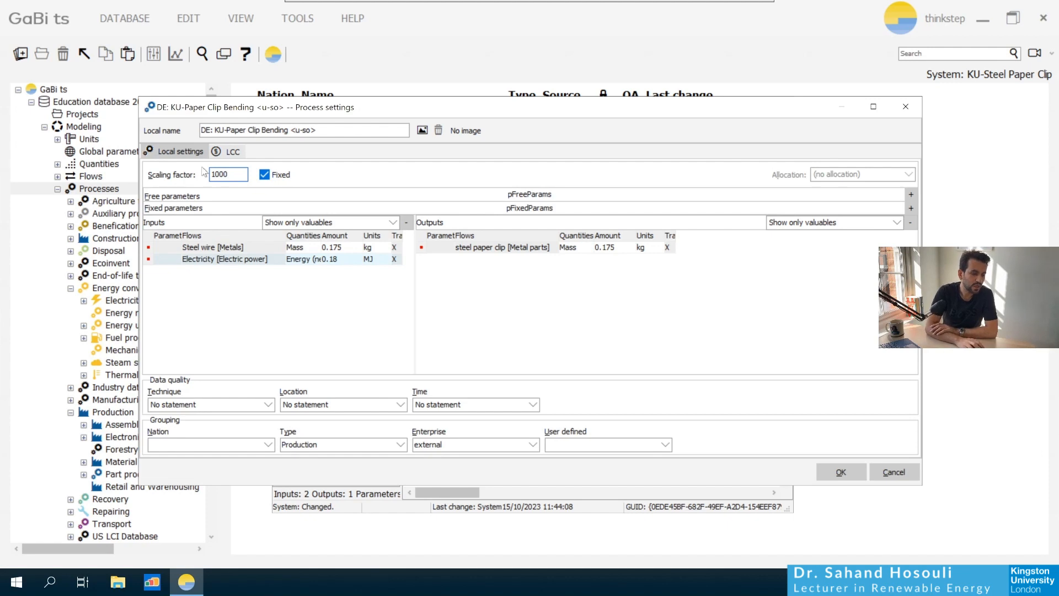
key(Return)
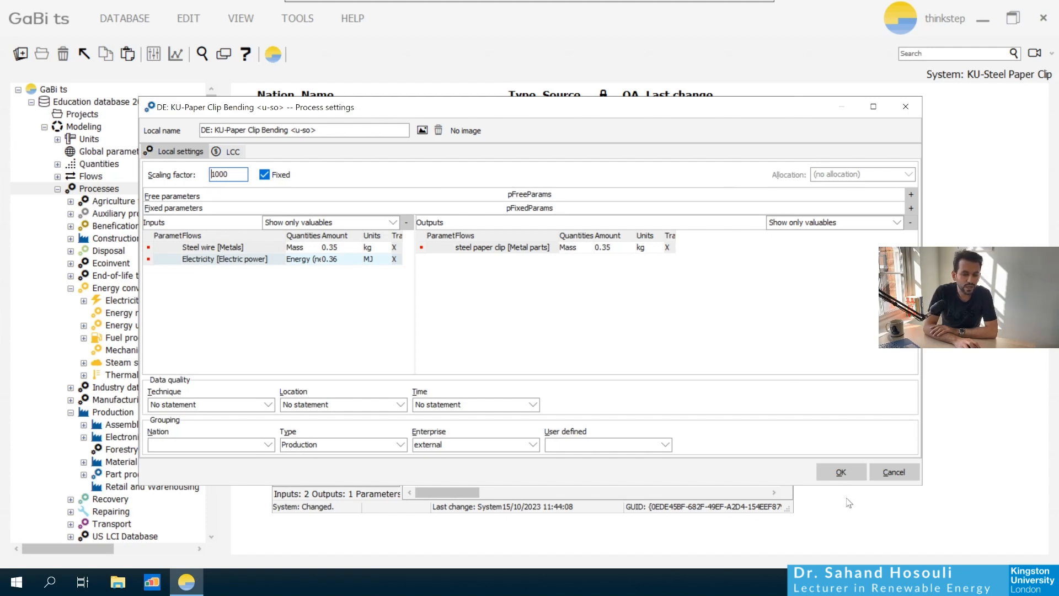
click(842, 474)
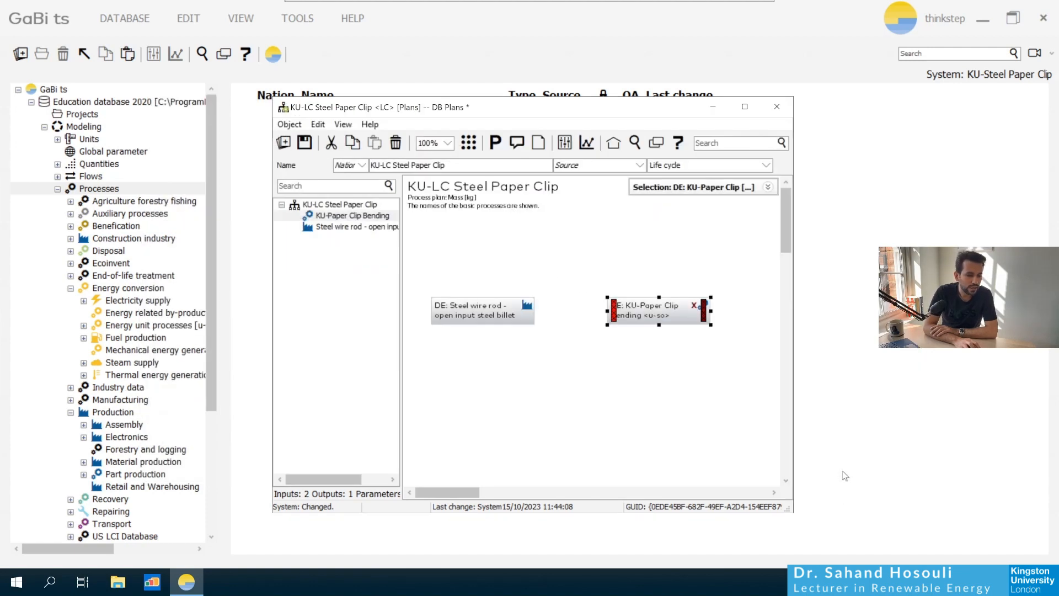
click(698, 415)
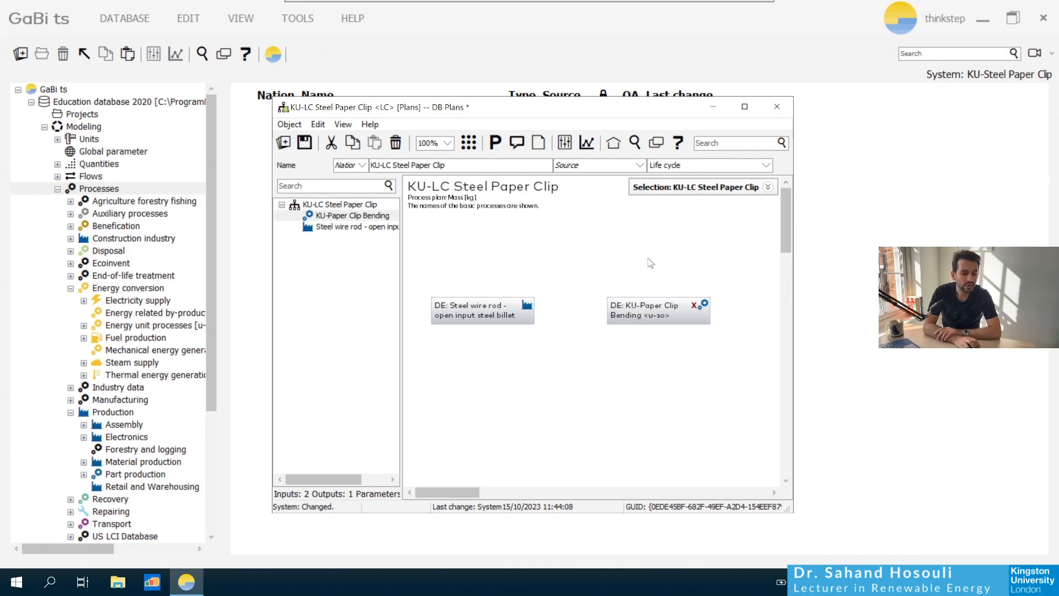
Reopen the KU-Paper Clip Bending process settings, change the scaling factor to 1000000 and accept it.
click(650, 315)
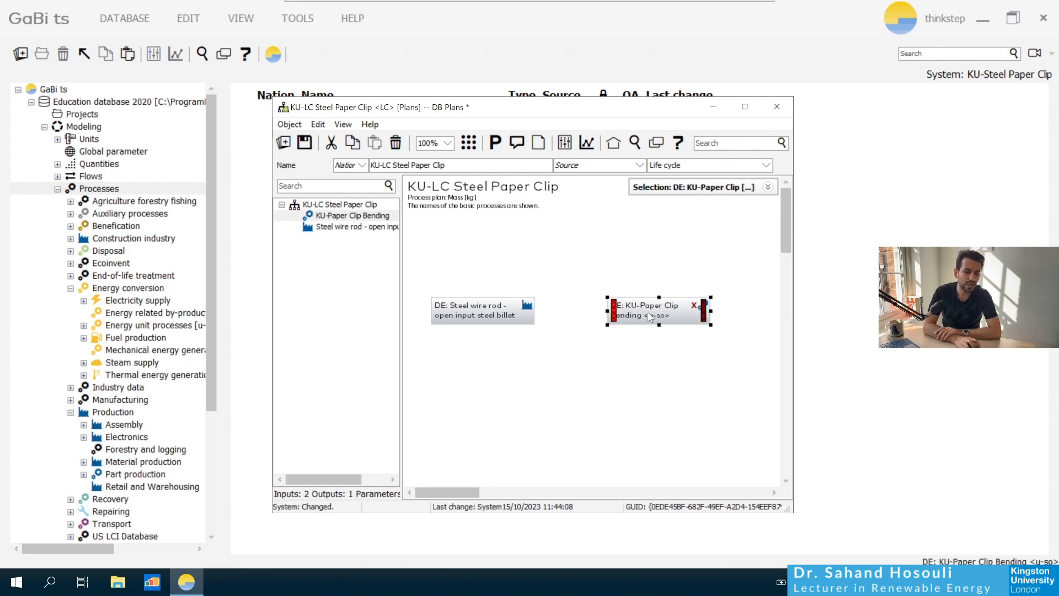
double_click(650, 315)
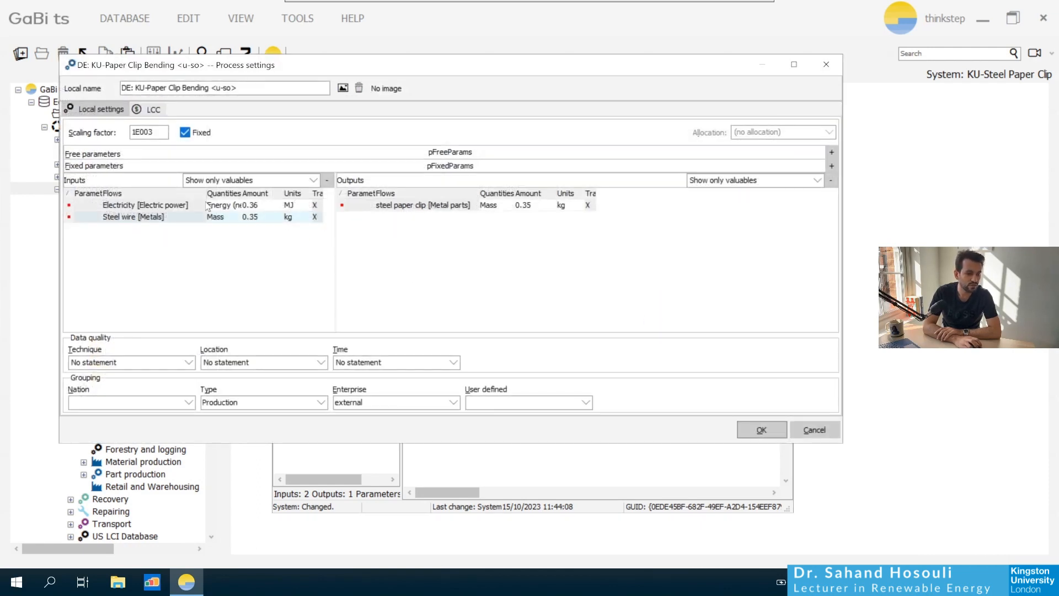
click(141, 136)
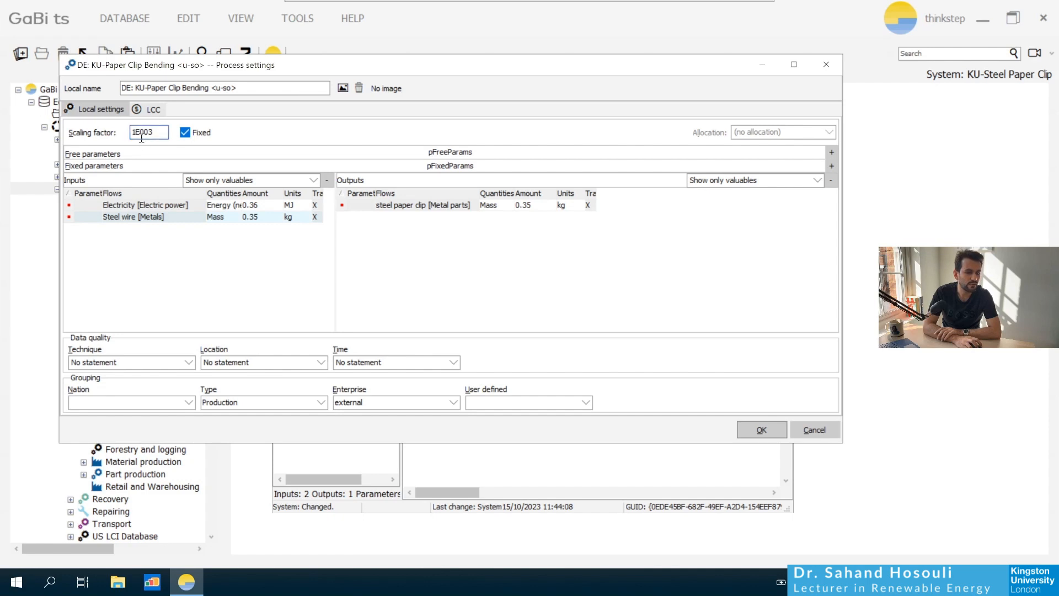
double_click(144, 128)
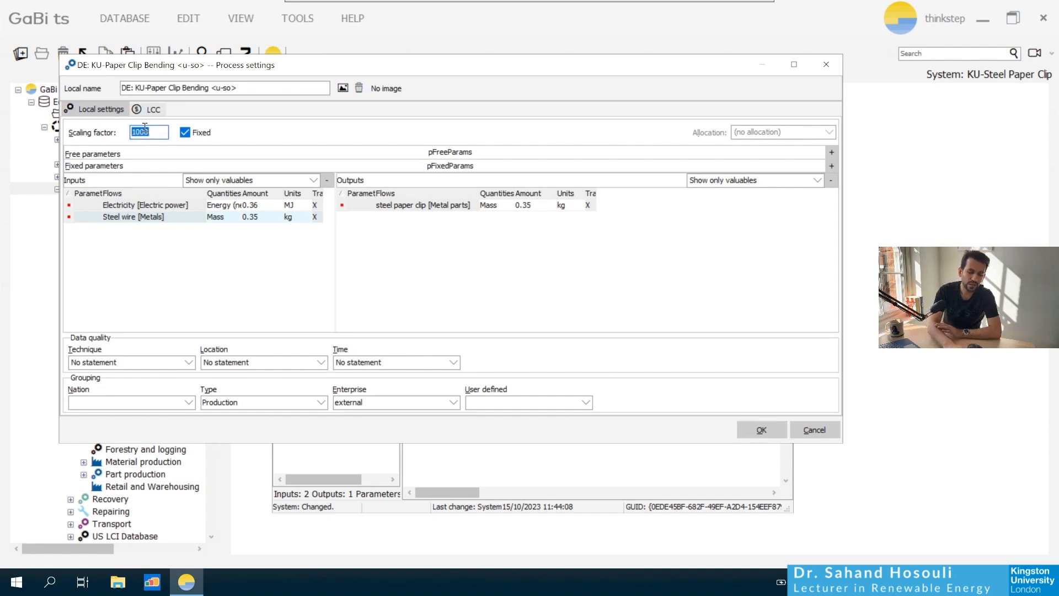
text(10000)
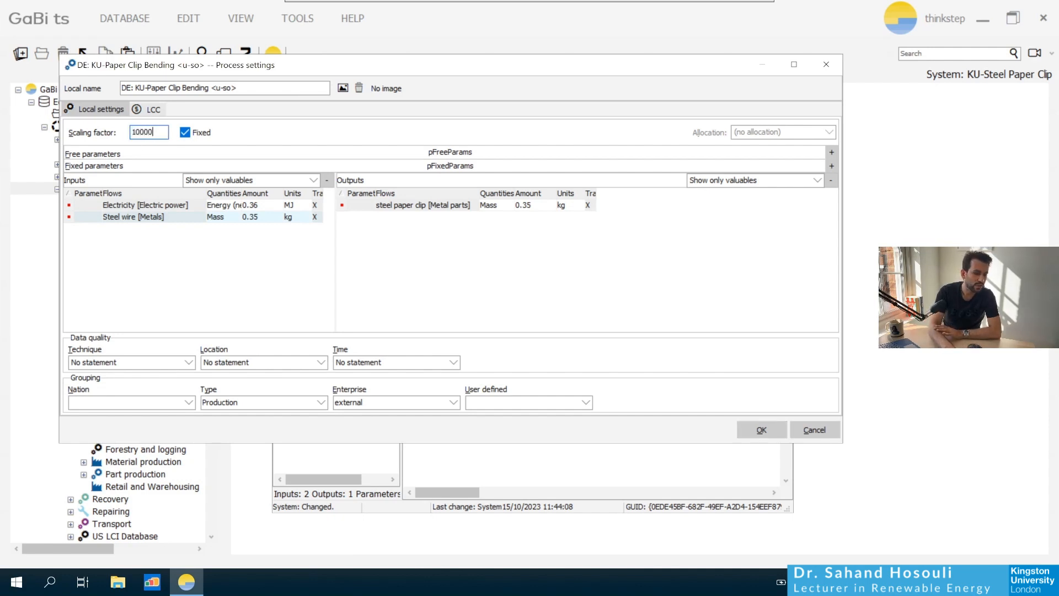
text(00)
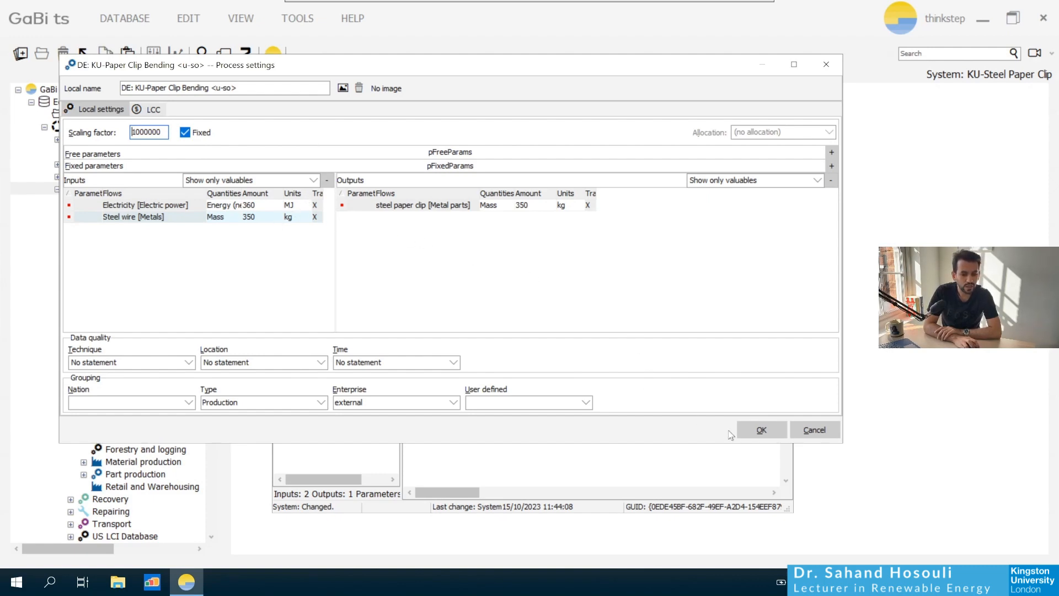
click(763, 431)
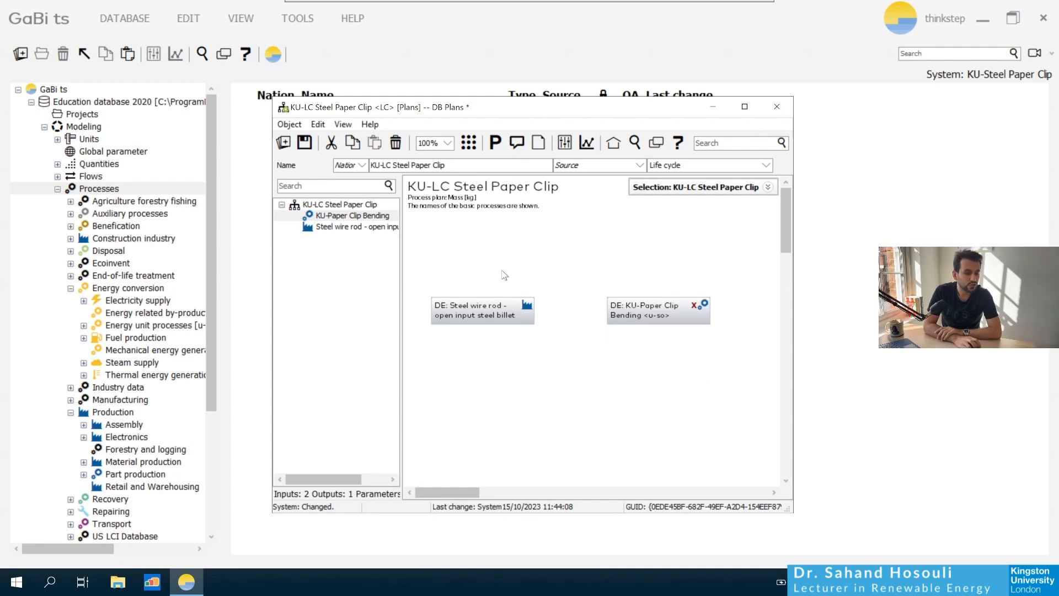
Turn on the display of tracked inputs and outputs in the plan.
click(342, 126)
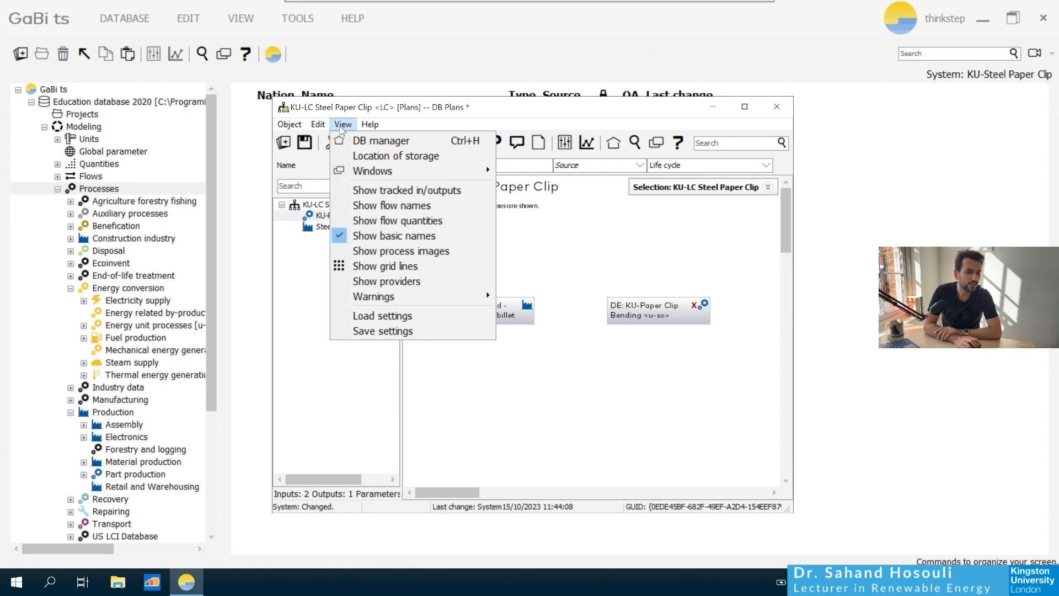
click(367, 194)
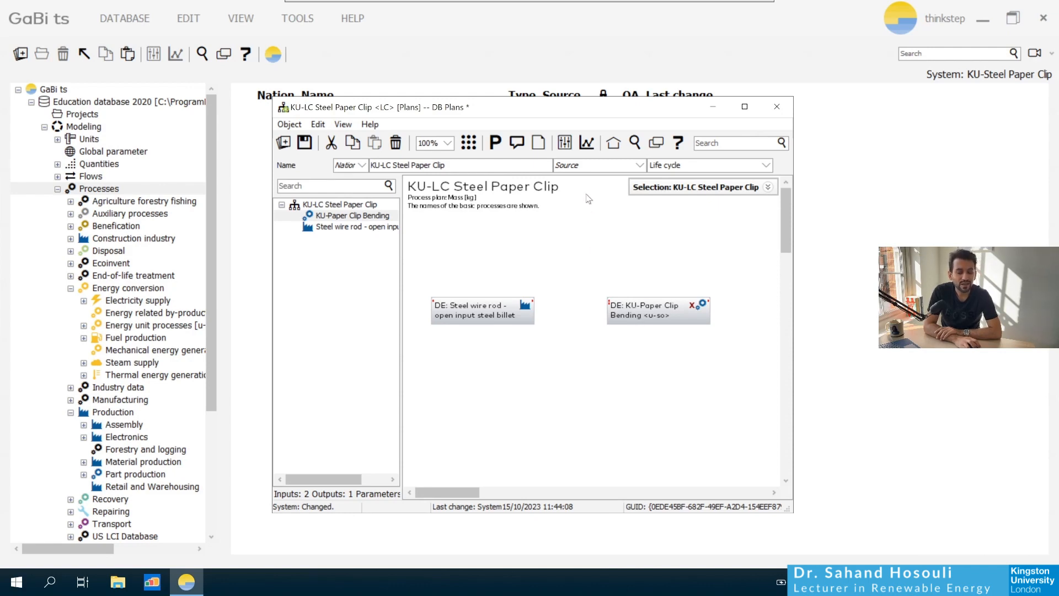
Open the module search from the plan, then shrink and reposition its window so the lower plan area stays uncovered.
click(634, 143)
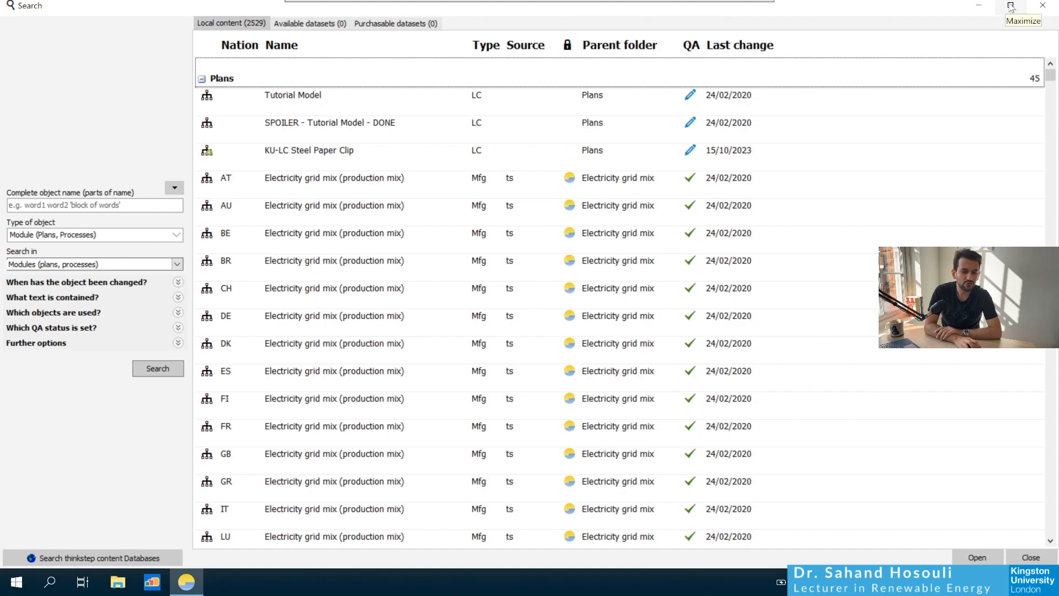
click(1008, 7)
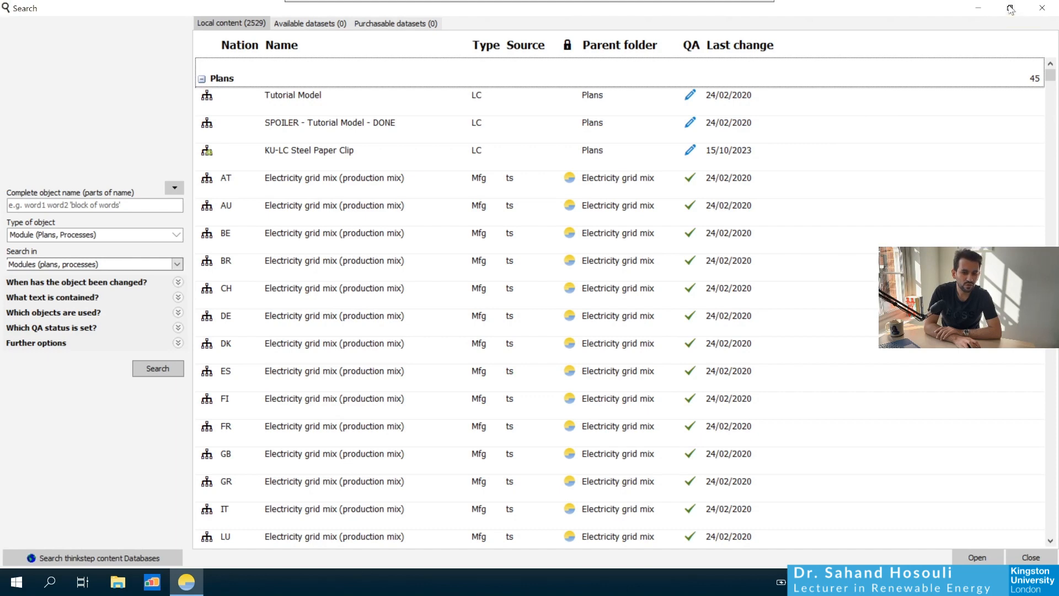
click(1011, 7)
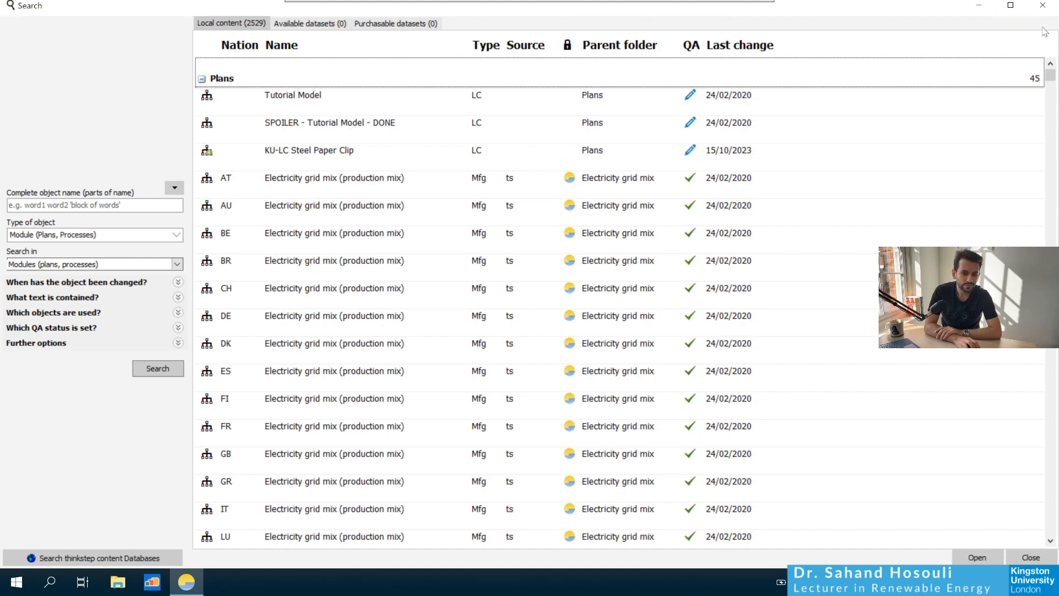
mouse_move(730, 18)
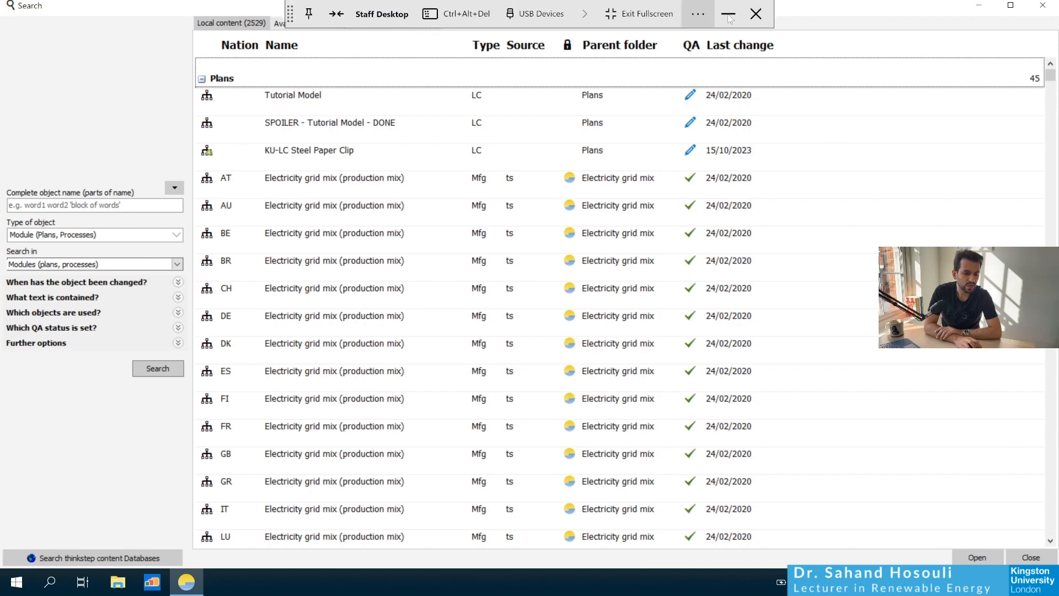
drag(745, 66, 732, 81)
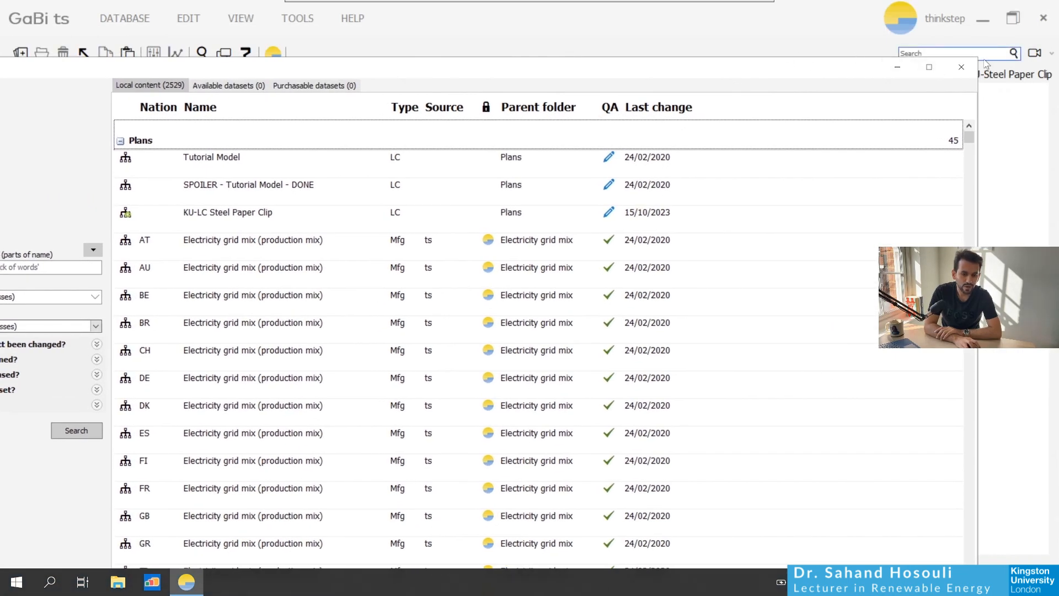
drag(977, 58, 564, 340)
drag(425, 356, 571, 27)
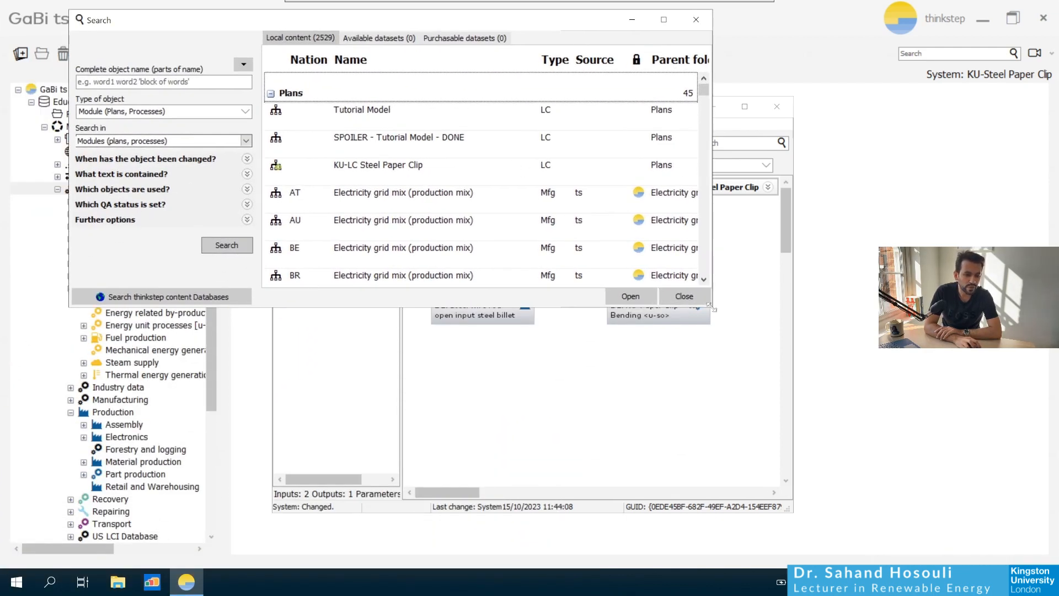
drag(711, 308, 817, 391)
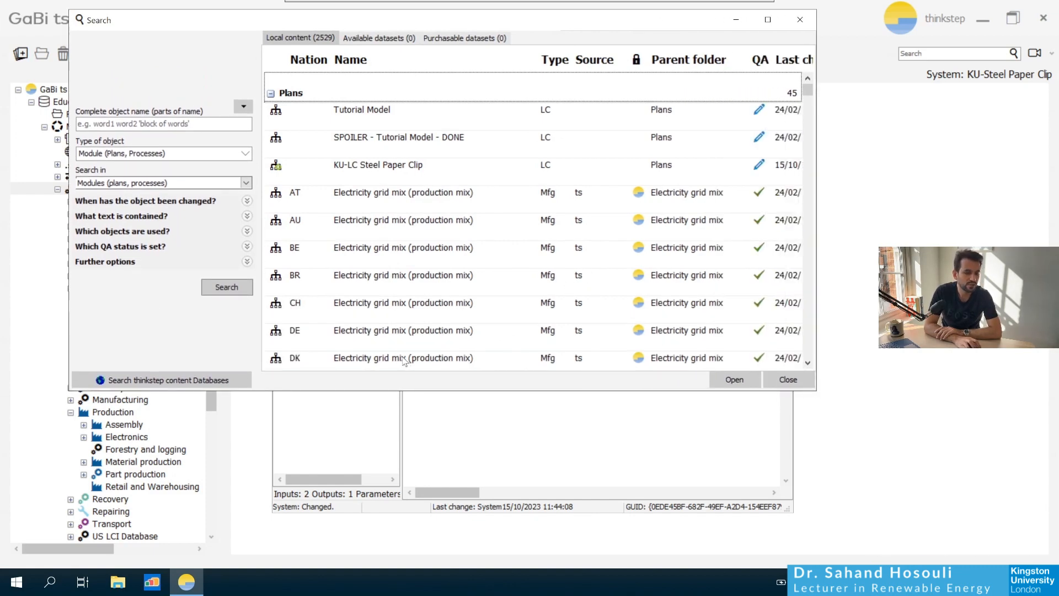
Add the DE Electricity grid mix (production mix) plan from the search results to the paper clip plan, then close the search.
click(385, 345)
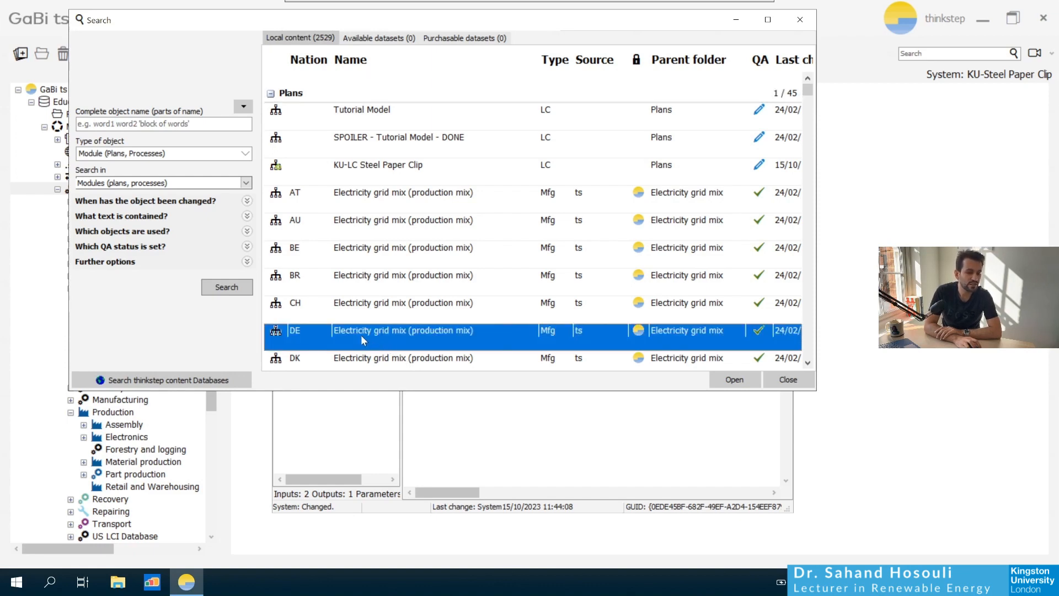
drag(357, 333, 532, 457)
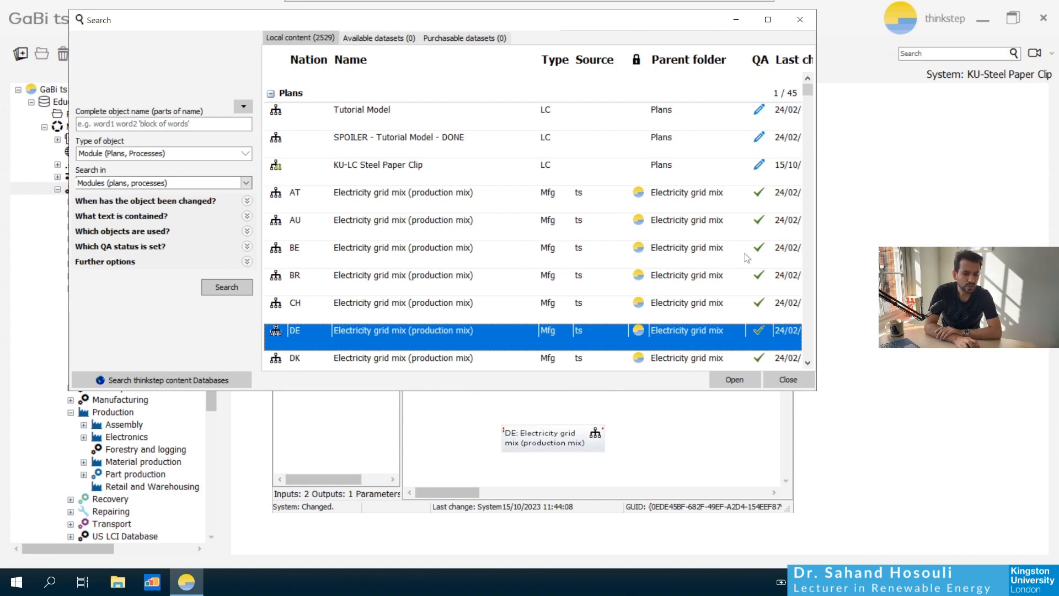
click(799, 19)
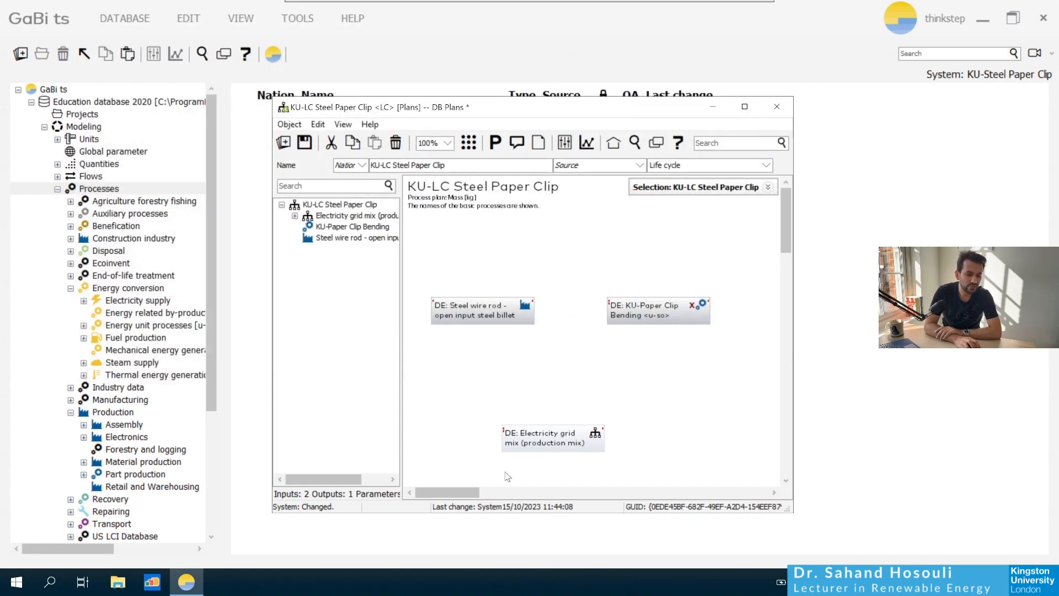
Place the DE Electricity grid mix above and between the steel wire rod and bending processes, and widen the plan window.
drag(539, 444, 555, 249)
click(652, 411)
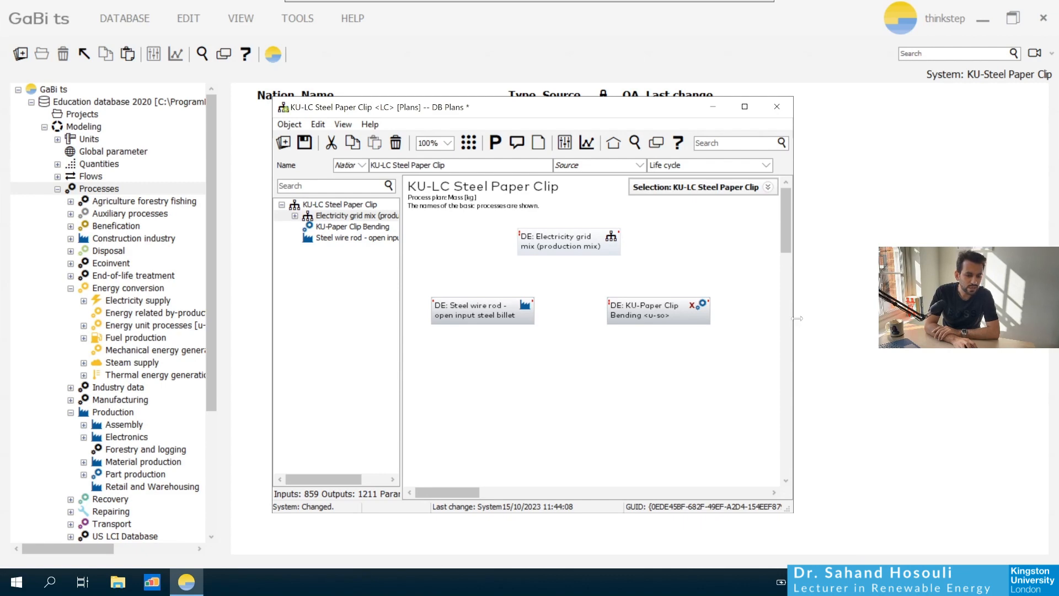
drag(797, 318, 936, 337)
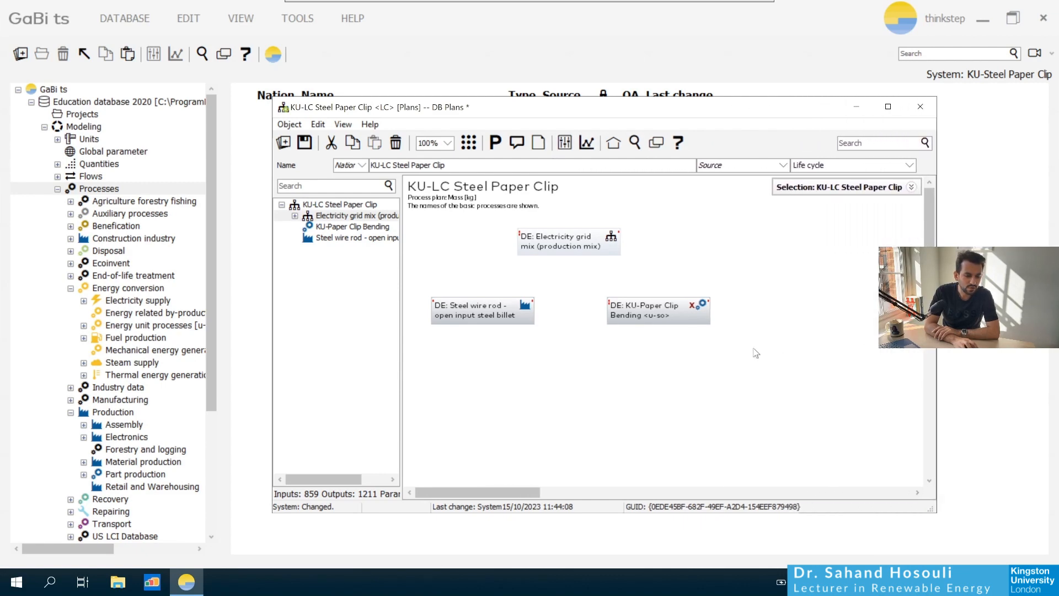
Move the paper clip bending, electricity grid mix and steel wire rod processes to the right, leaving space before the wire rod.
drag(655, 310, 734, 310)
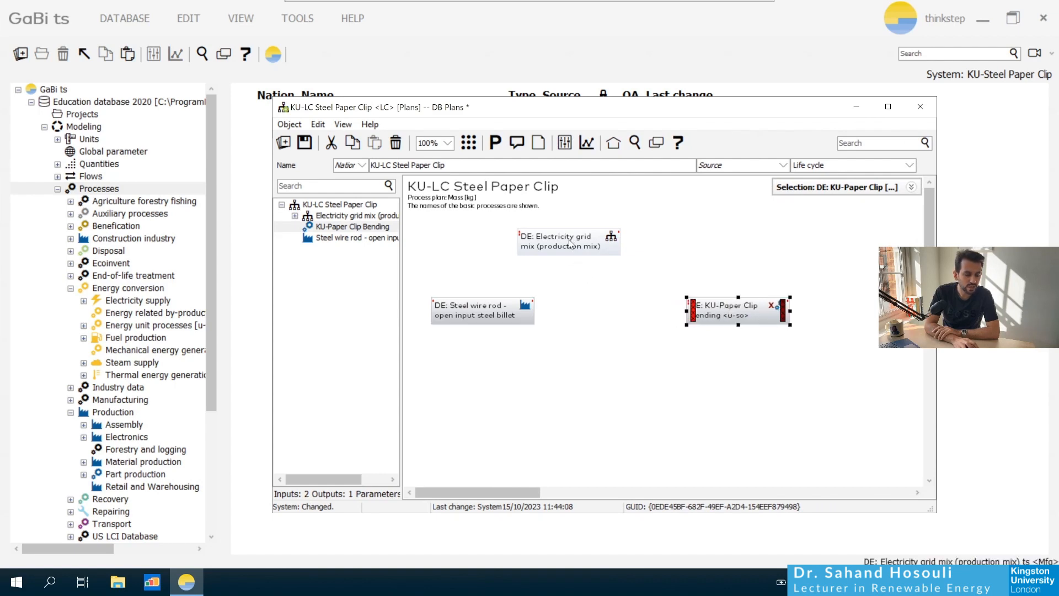
drag(571, 243, 646, 243)
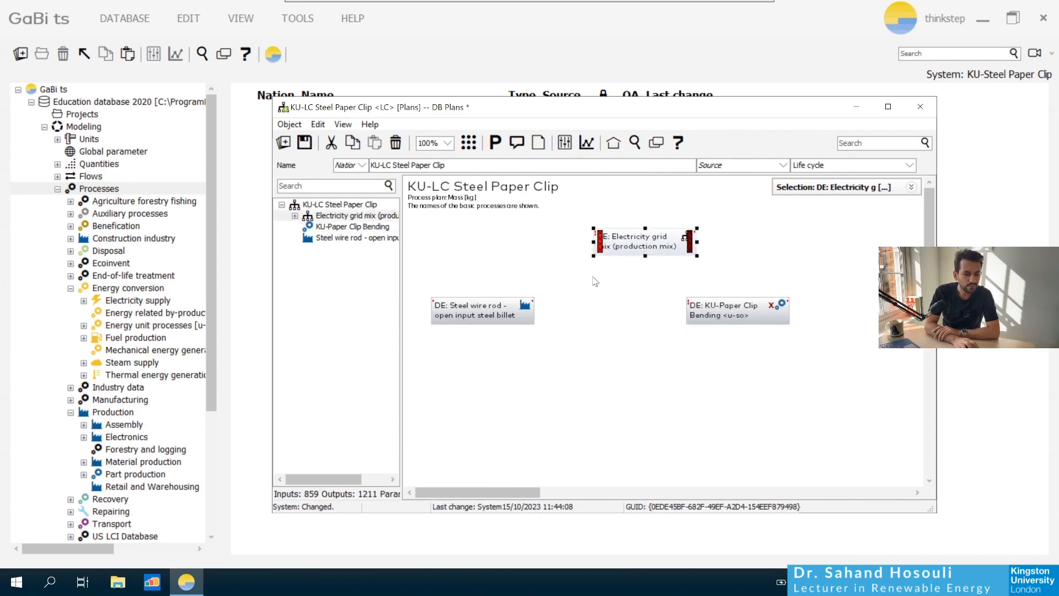
drag(502, 322, 571, 322)
click(549, 349)
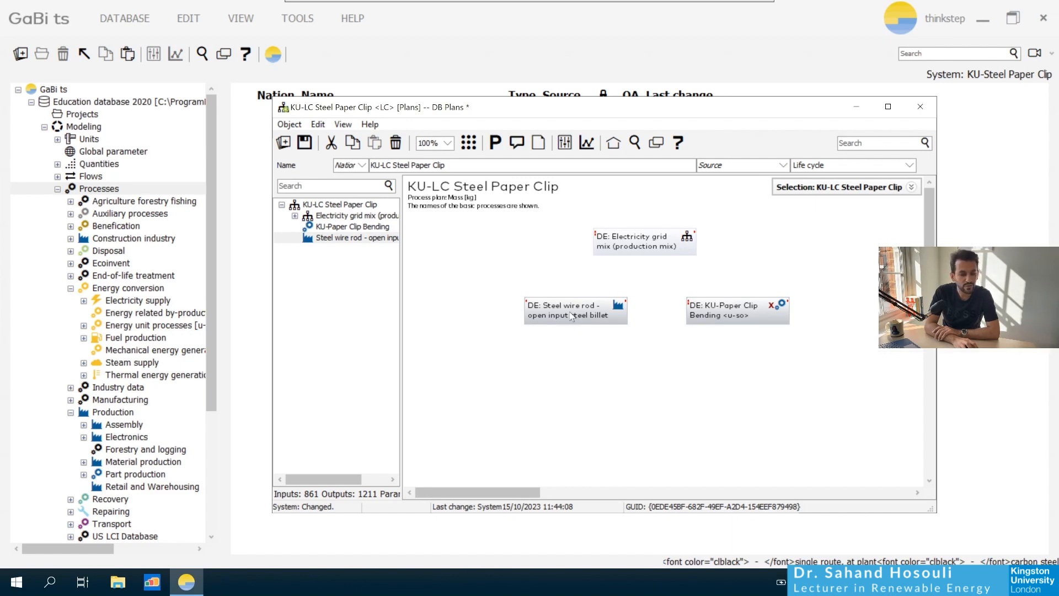
Find a steel billet supplier from the wire rod's input, connect DE BF Steel billet / slab / bloom, and space the wire rod further from it.
click(529, 304)
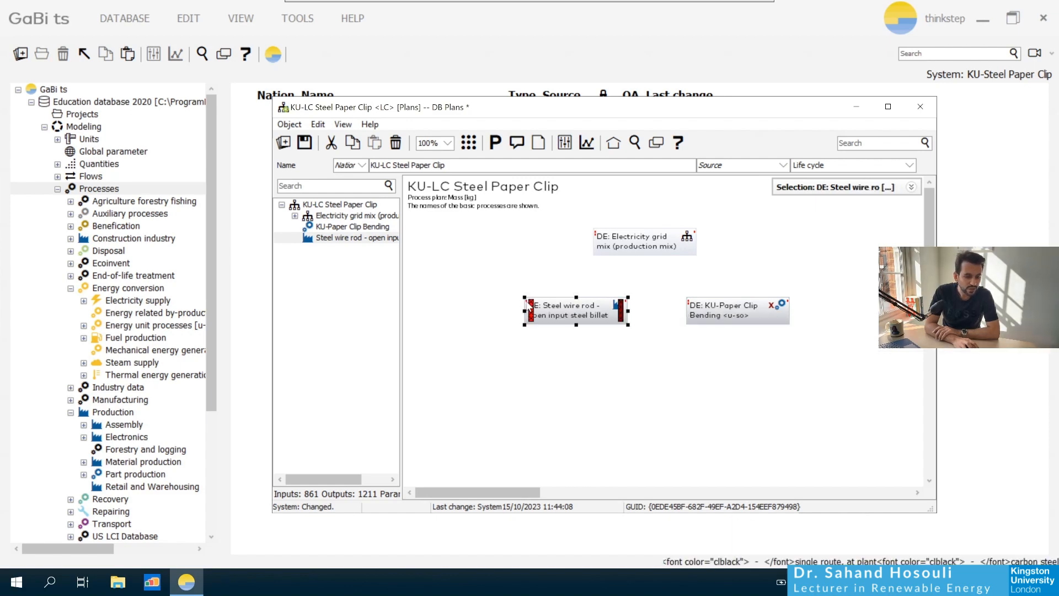
click(540, 349)
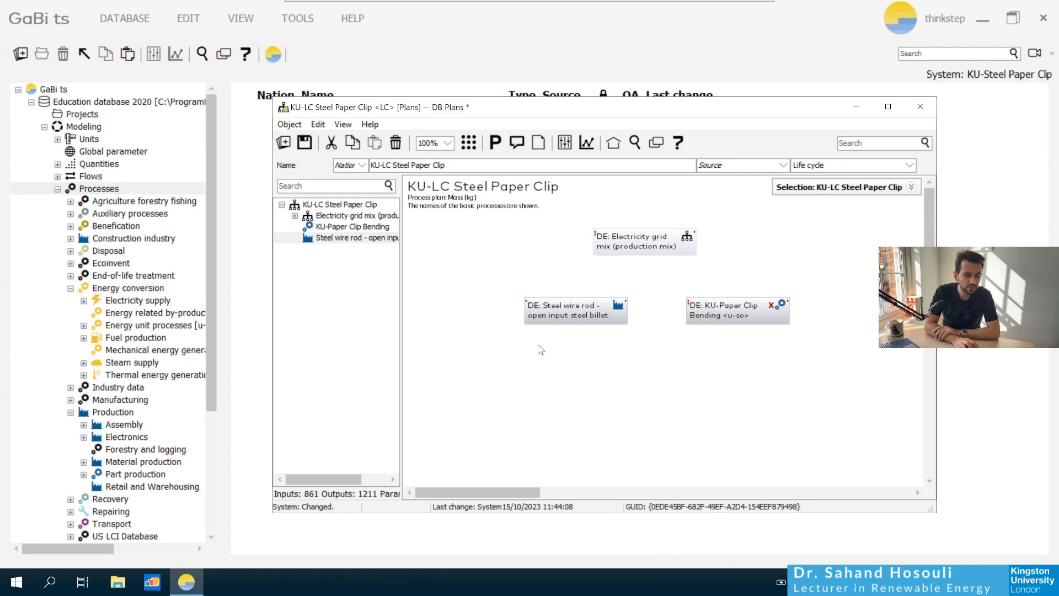
click(536, 313)
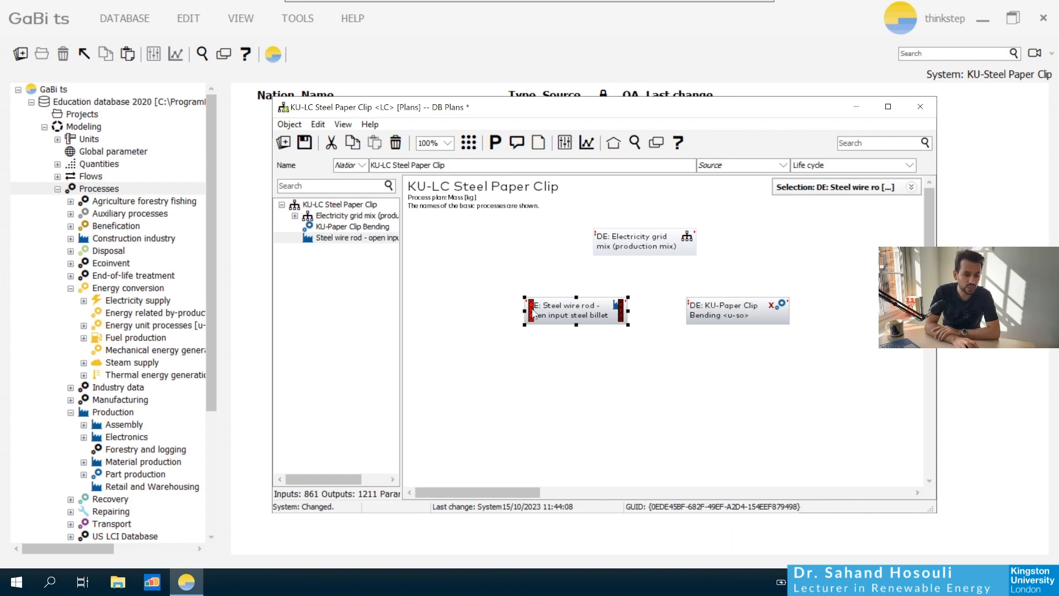
drag(531, 313, 440, 313)
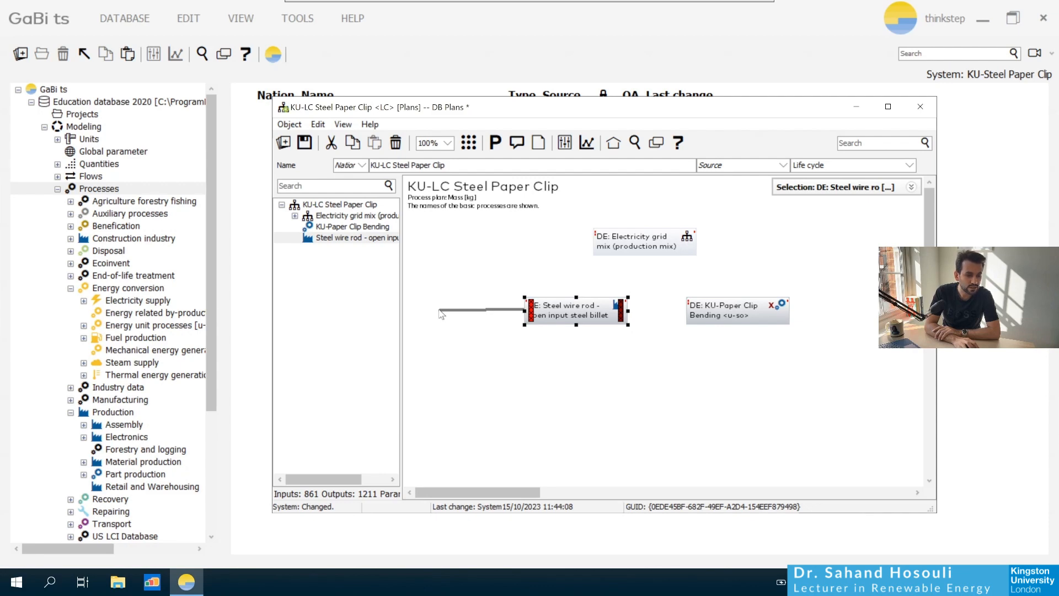
drag(440, 314, 440, 313)
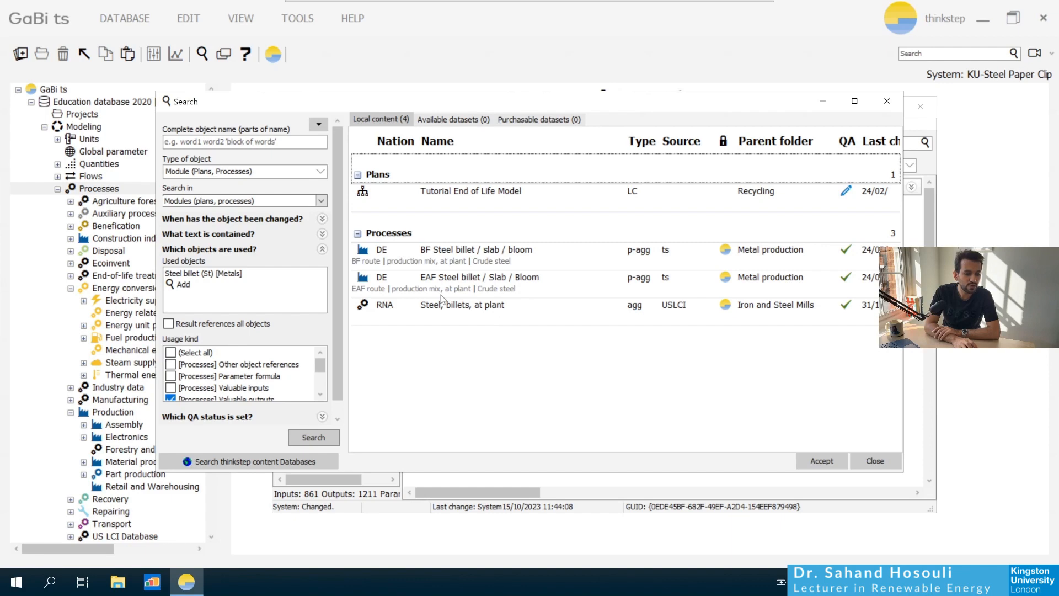
click(468, 255)
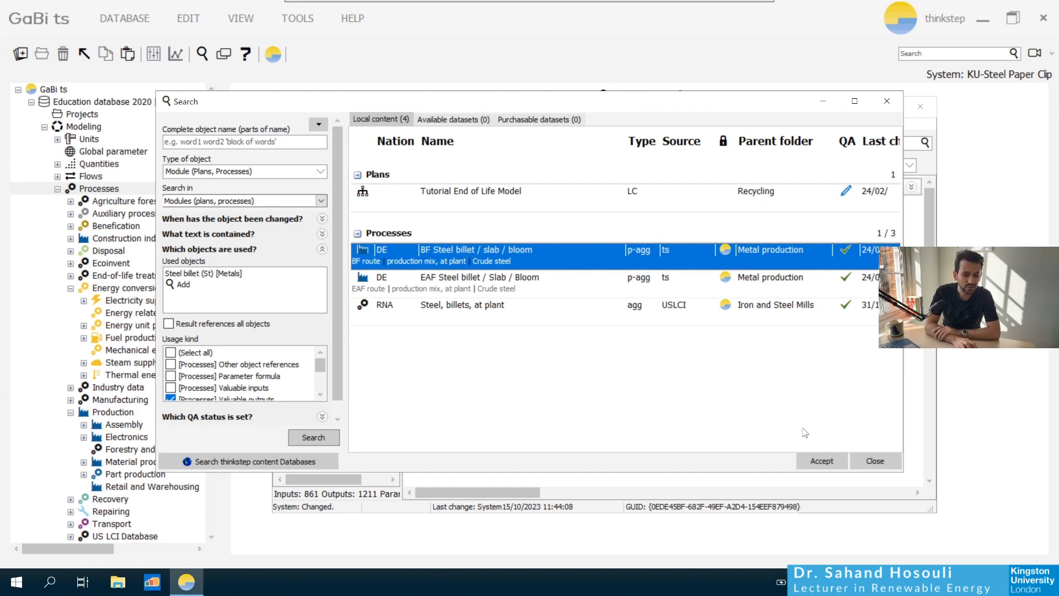
click(821, 461)
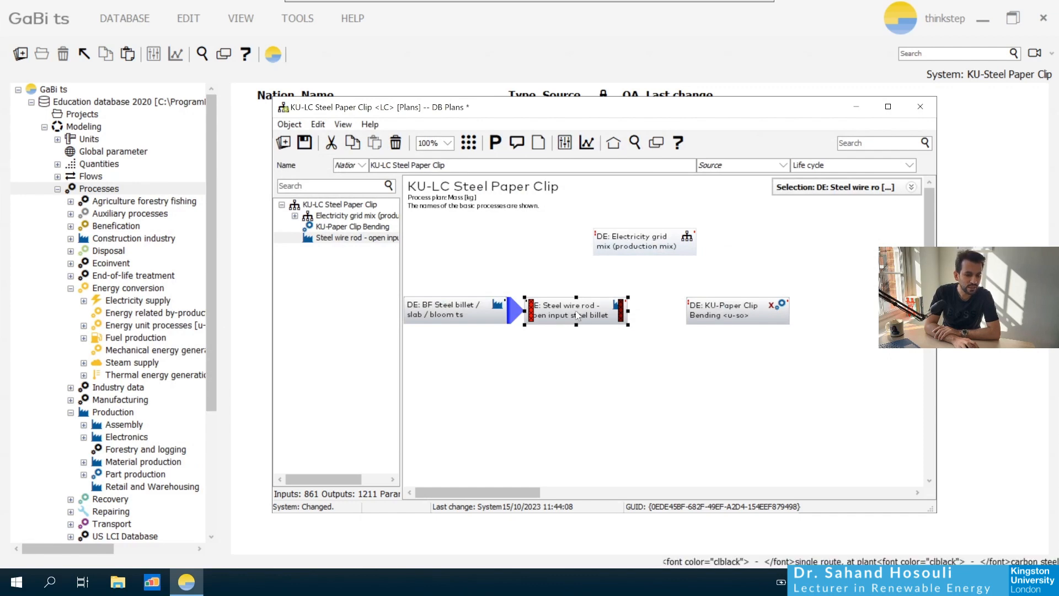
drag(575, 312, 602, 315)
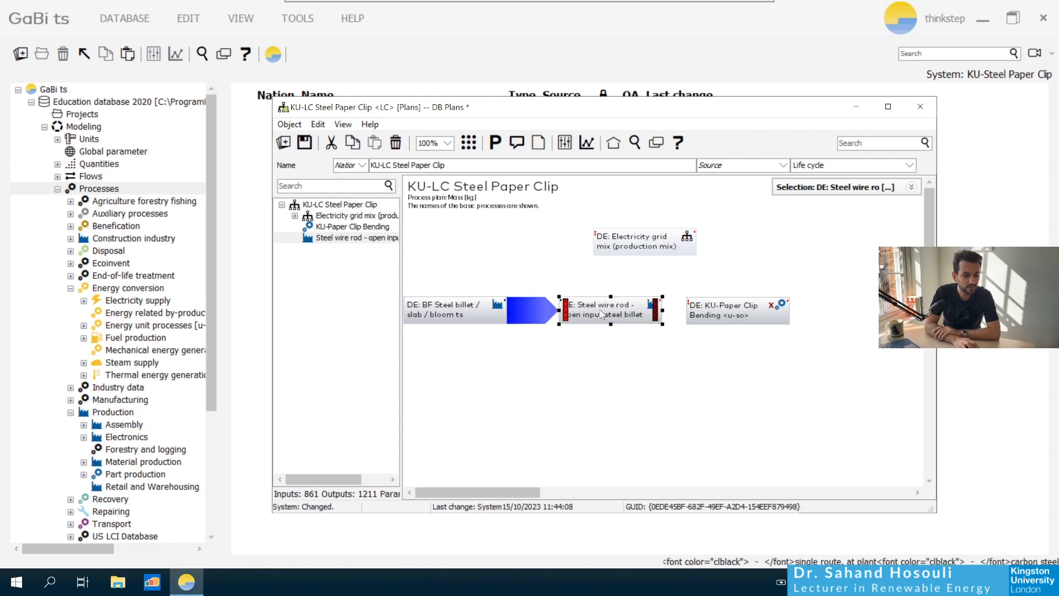
click(550, 382)
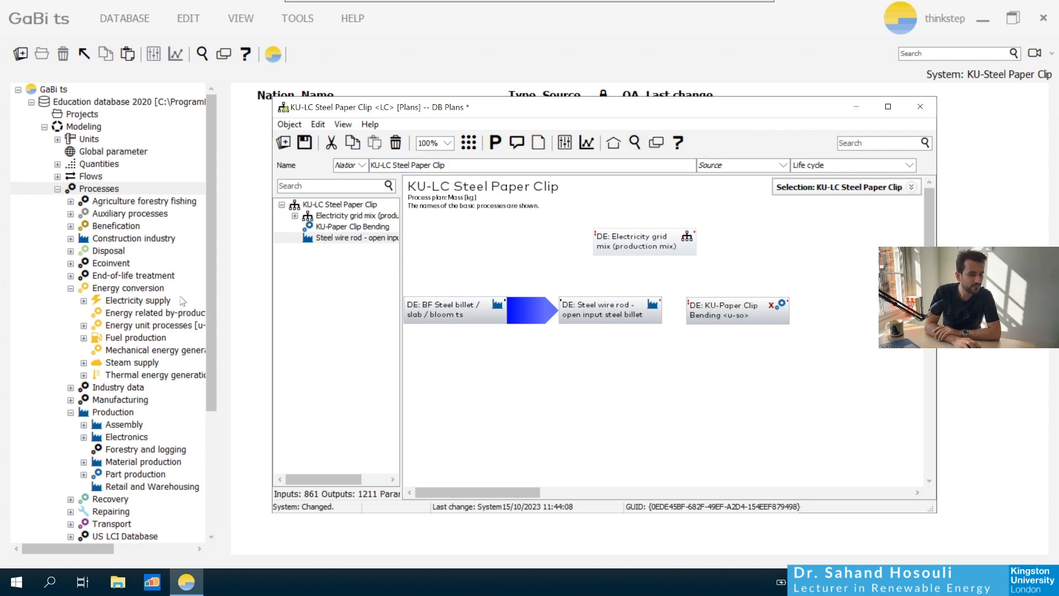
List the Truck processes under Transport, Road in the database and look through them.
scroll(182, 300, down, 4)
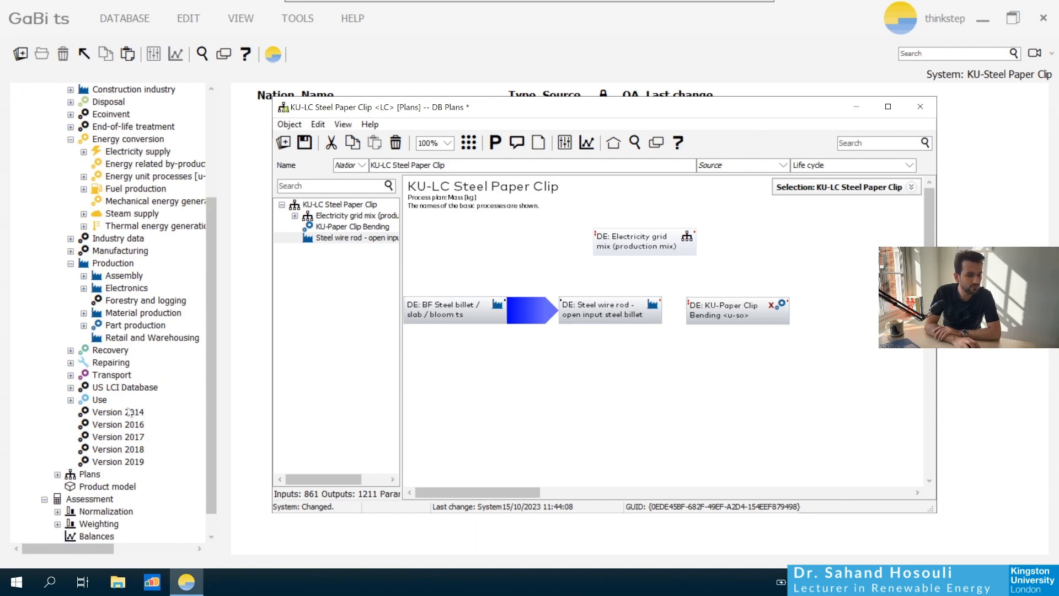
click(70, 375)
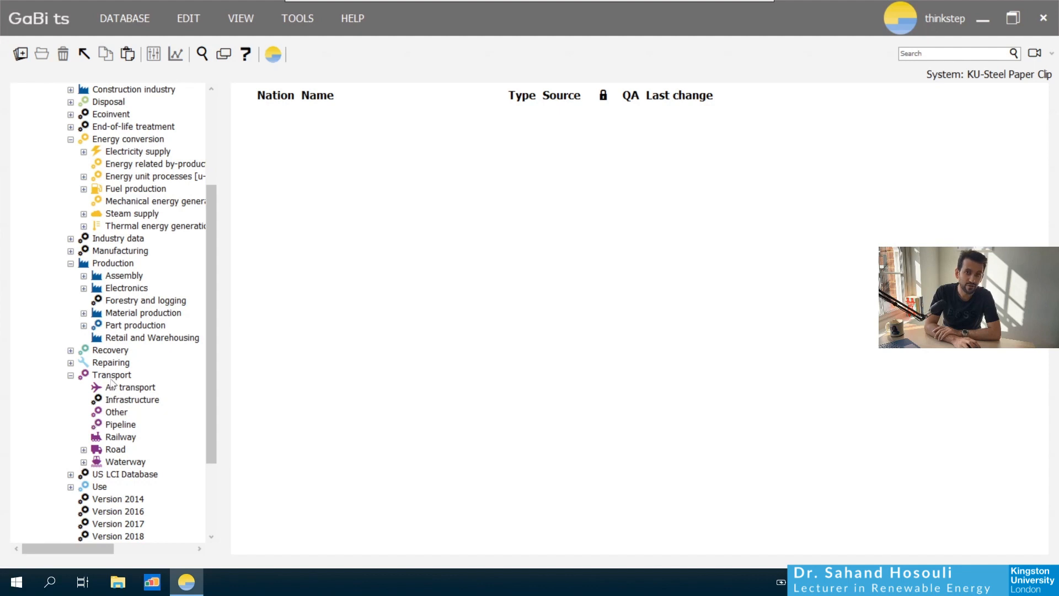
click(83, 450)
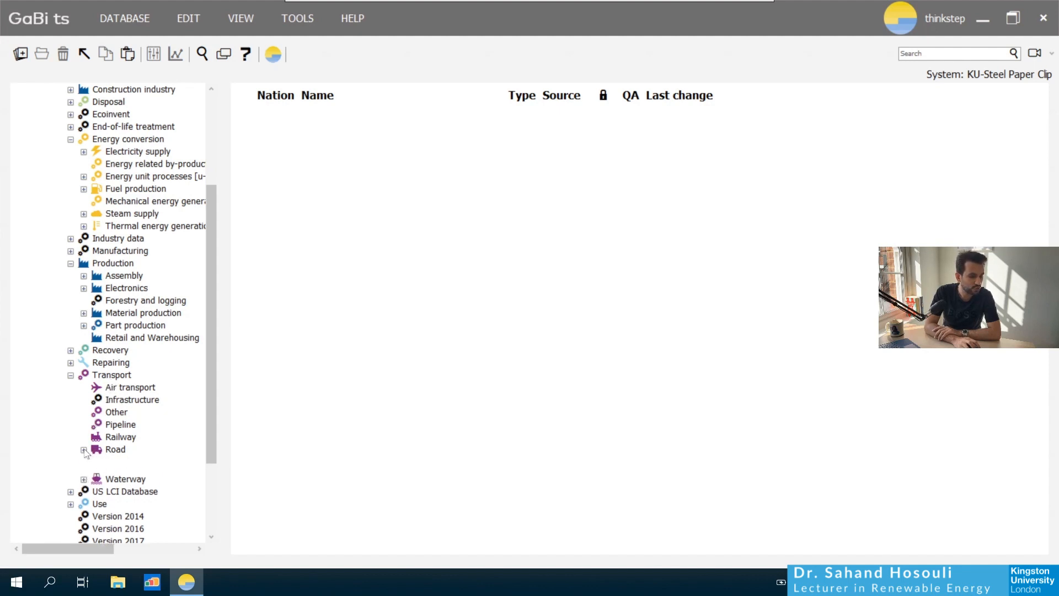
click(132, 487)
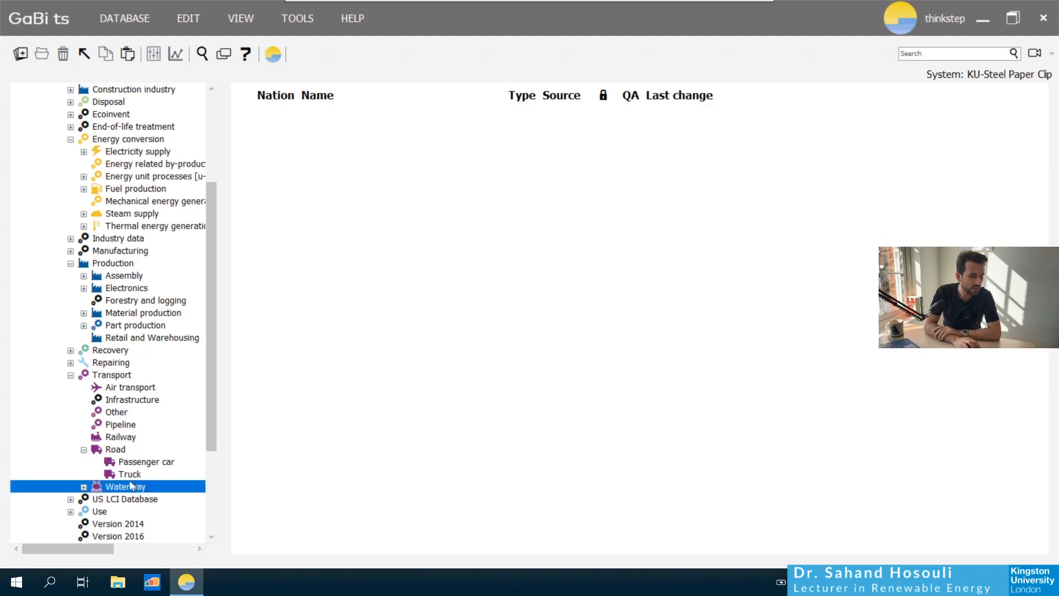
click(132, 474)
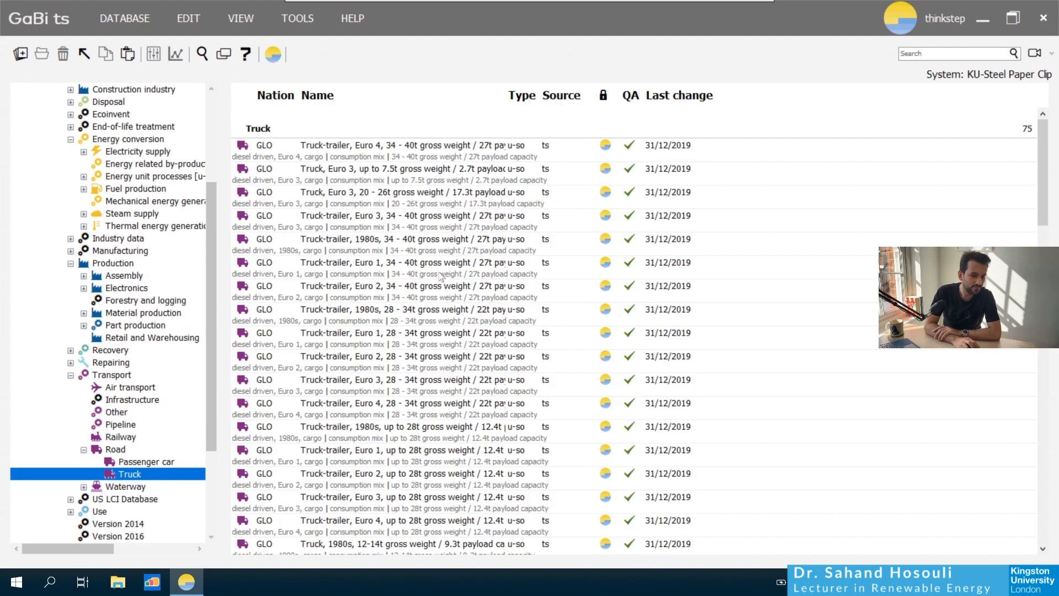
scroll(441, 275, down, 15)
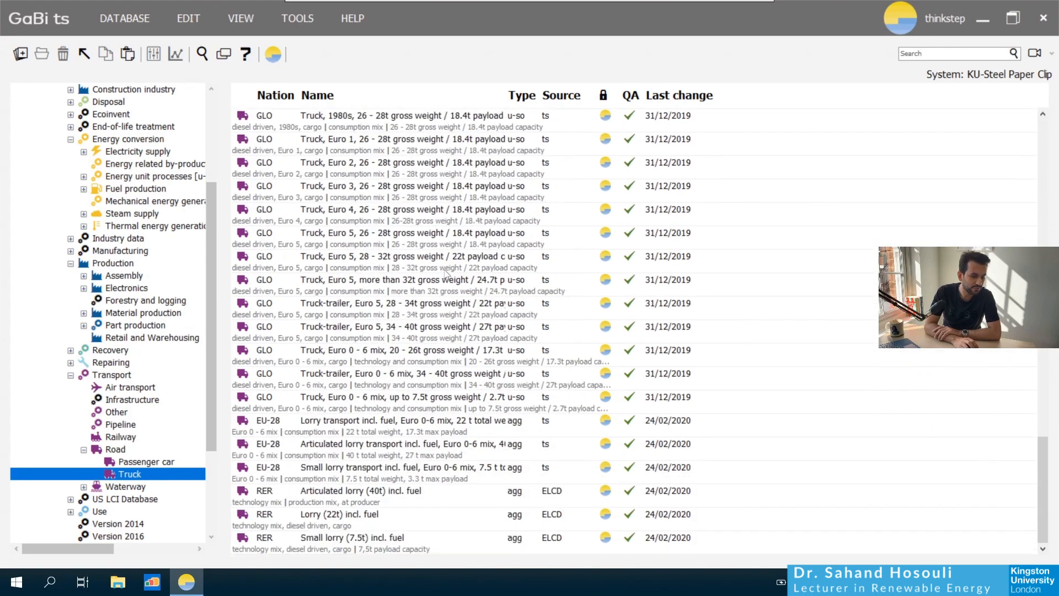
scroll(444, 271, up, 15)
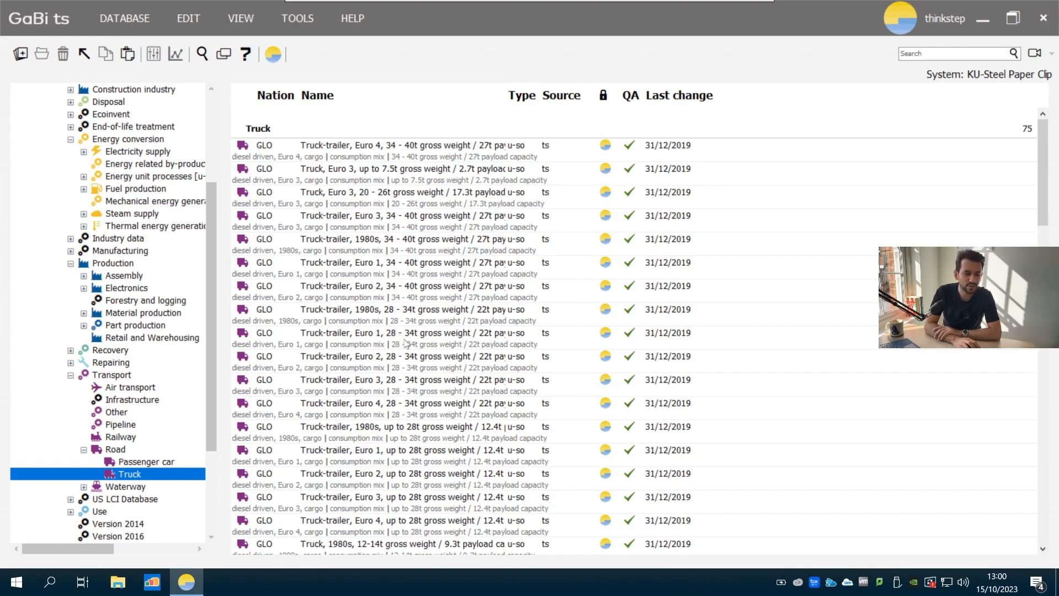
Un-maximise the database window and add the GLO Truck, Euro 3, 12 - 14t gross weight process to the plan below the bending process.
click(638, 304)
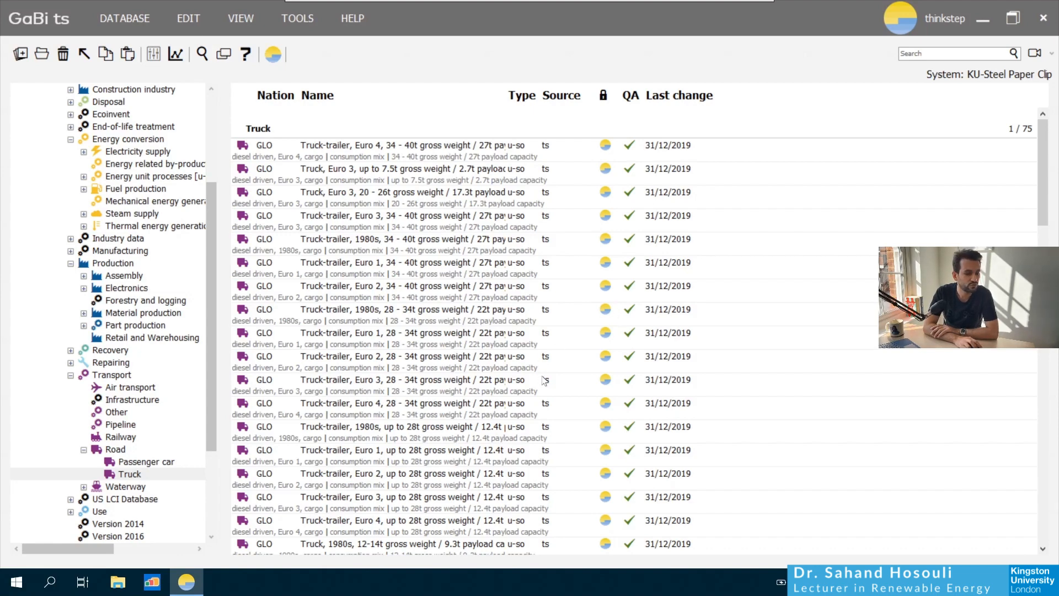
scroll(537, 369, down, 4)
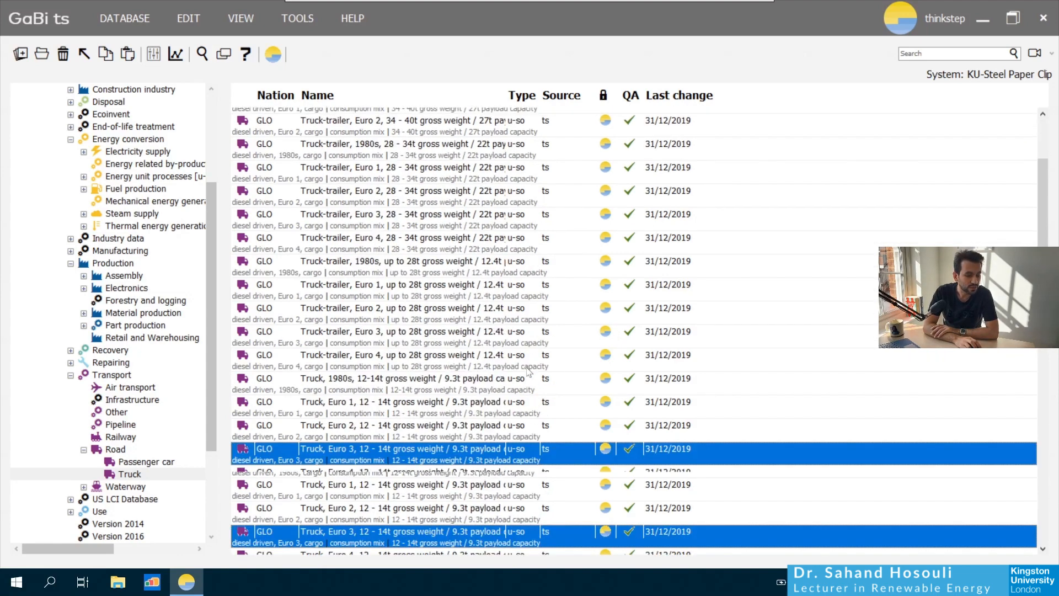
click(529, 368)
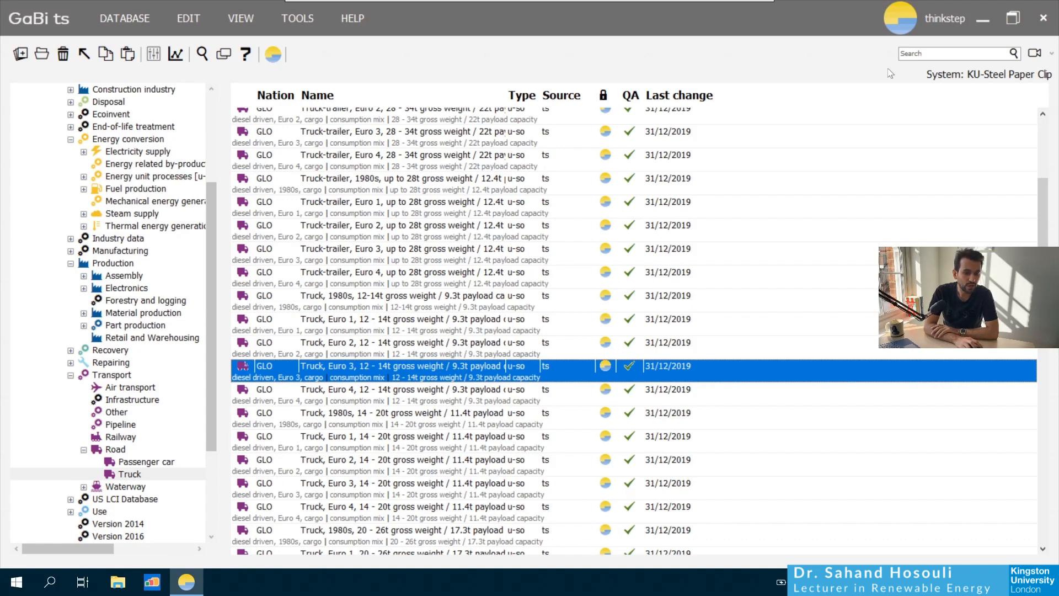
click(1013, 18)
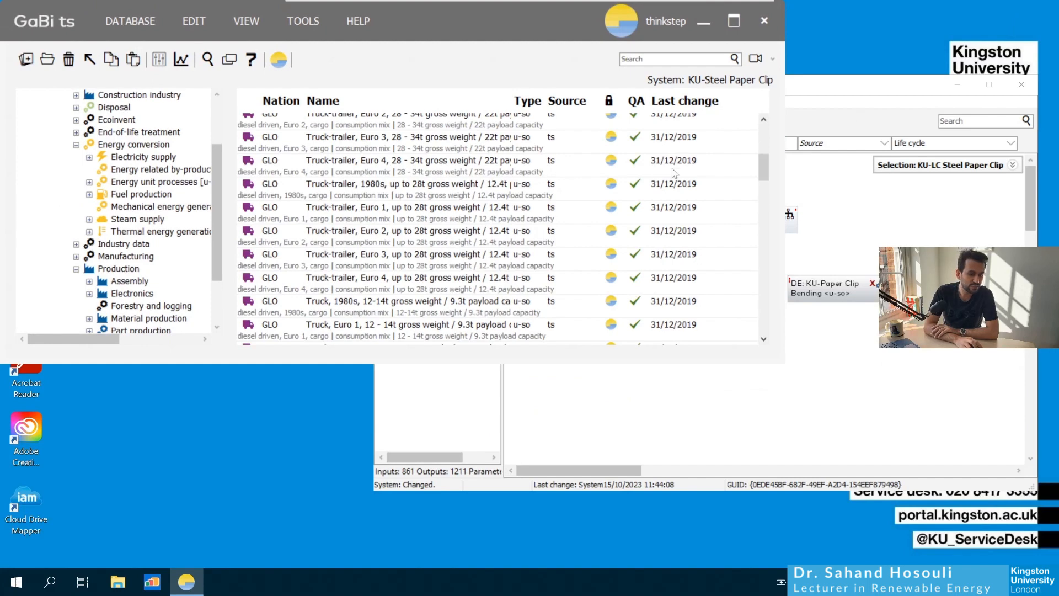
scroll(645, 193, down, 3)
scroll(621, 197, up, 1)
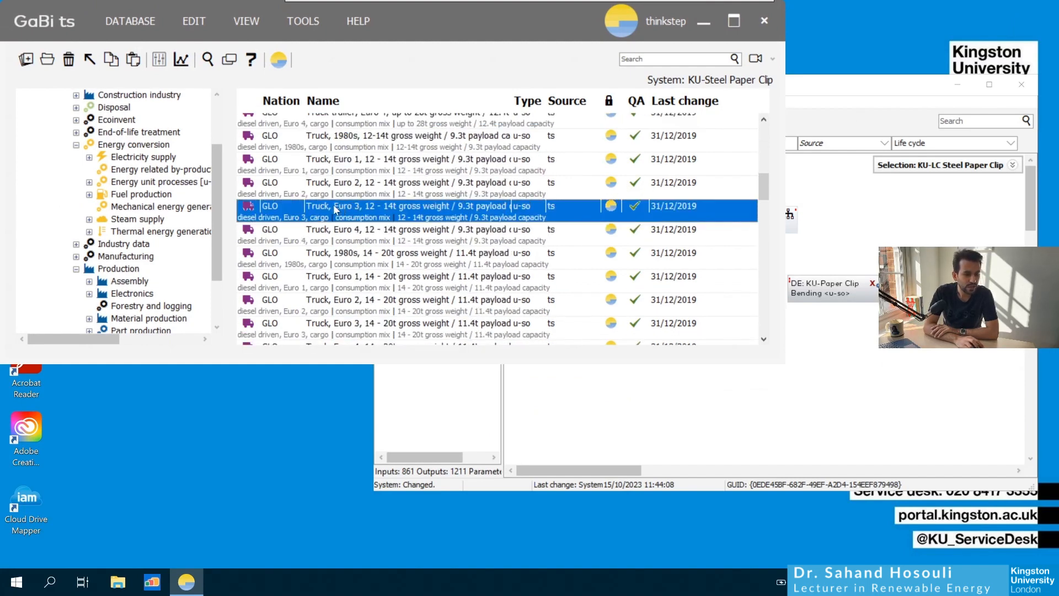
drag(335, 209, 825, 380)
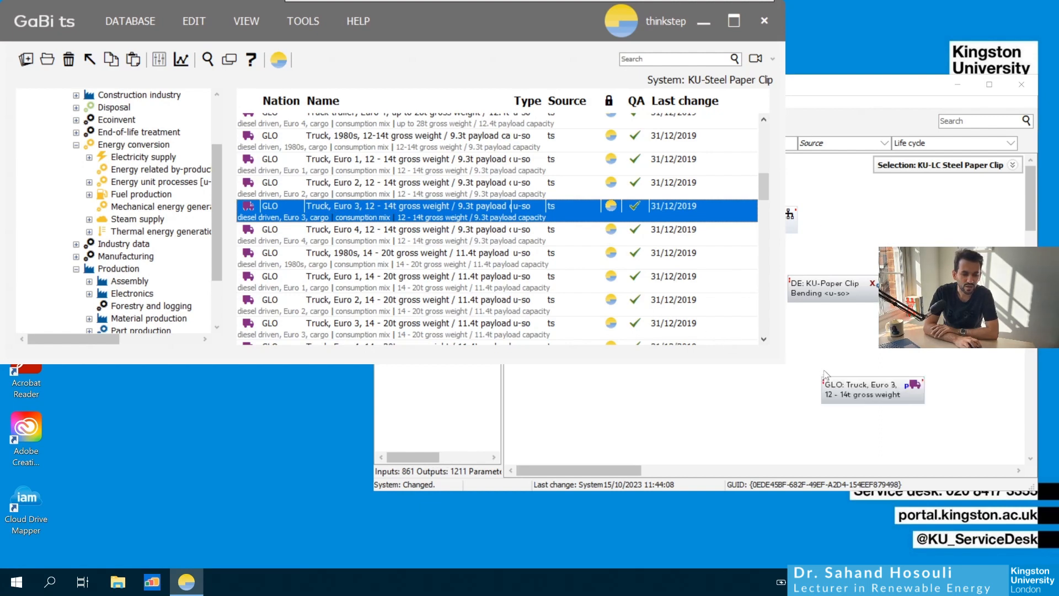
click(769, 430)
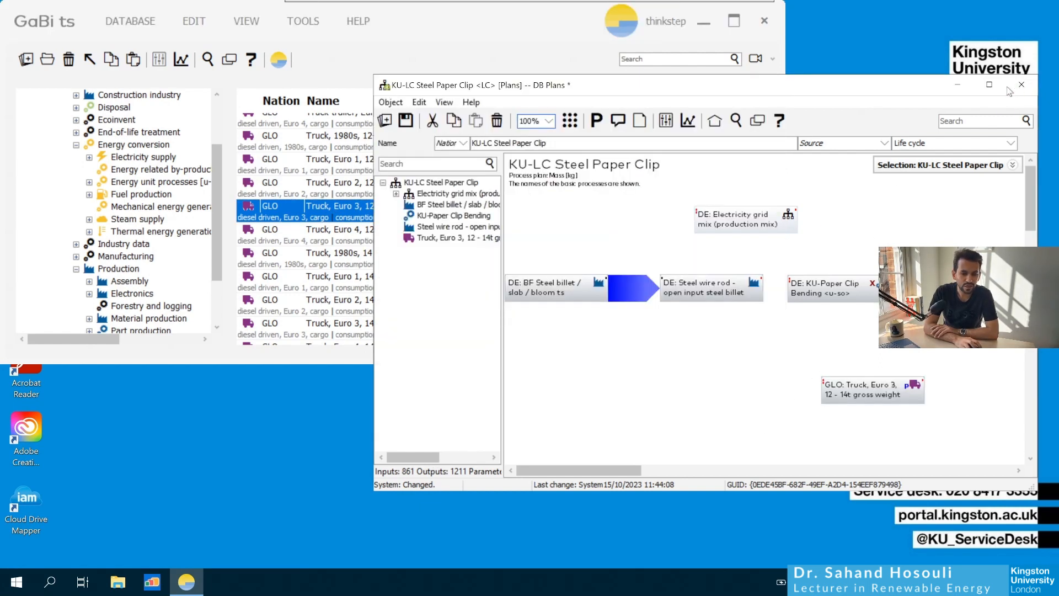
Maximise the plan window and open the local settings of the Euro 3 truck process.
click(988, 84)
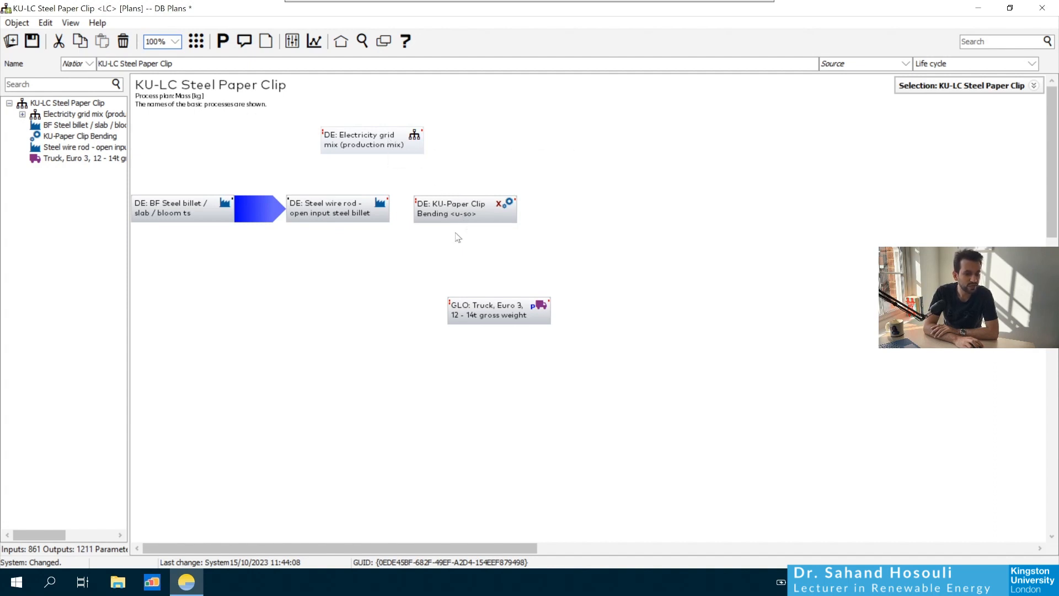
click(491, 315)
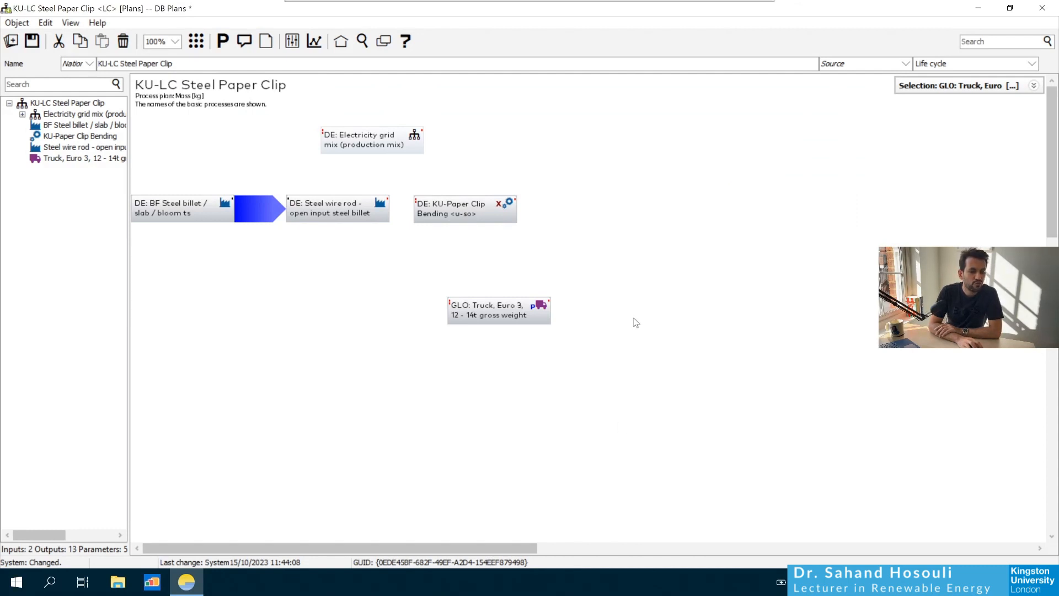
click(498, 317)
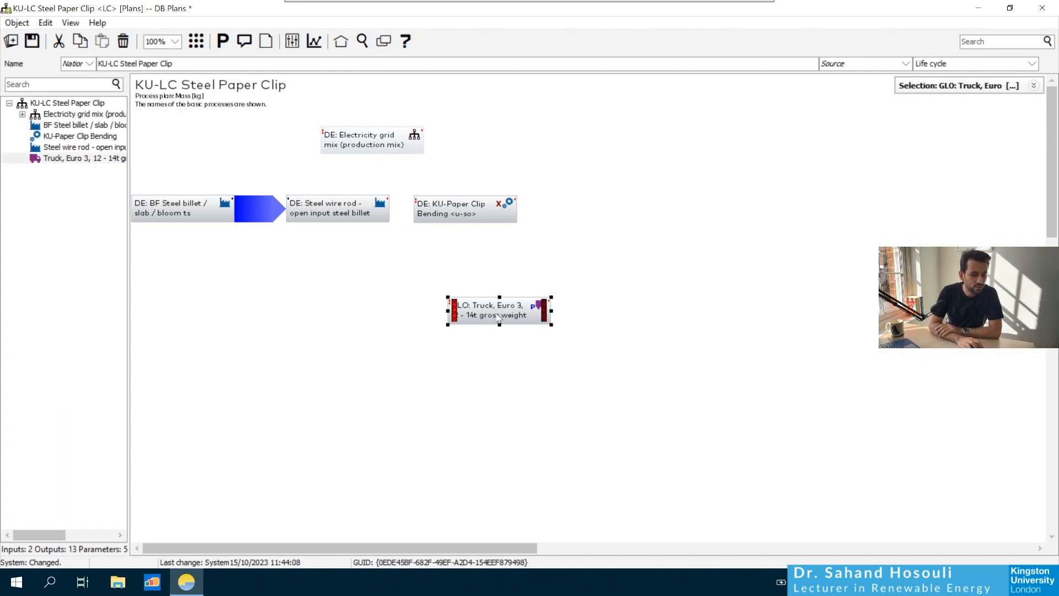
right_click(498, 317)
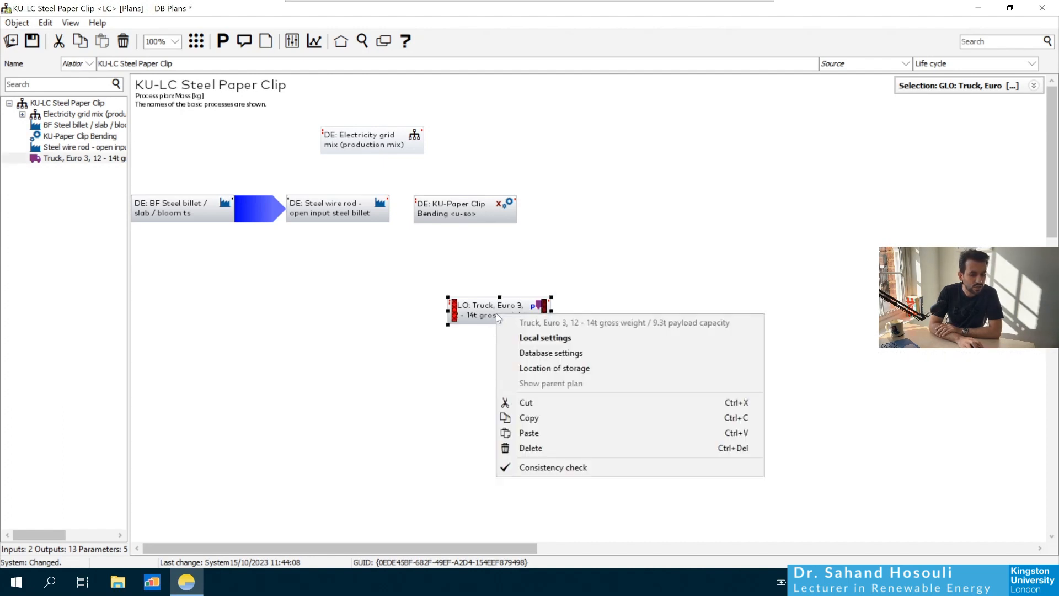
click(529, 337)
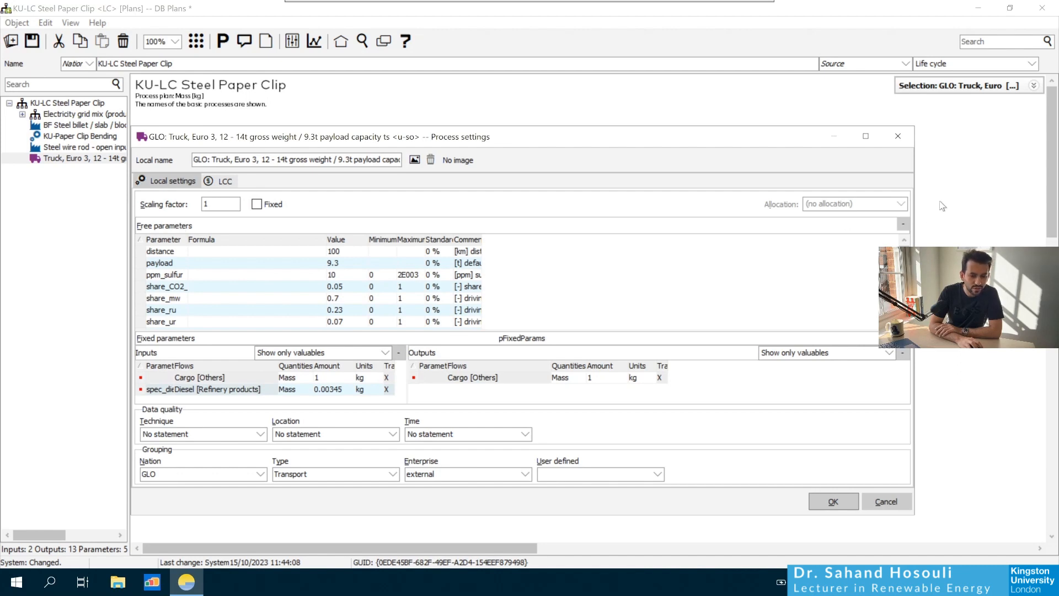
Examine the truck's free and fixed parameters with both lists expanded.
click(903, 225)
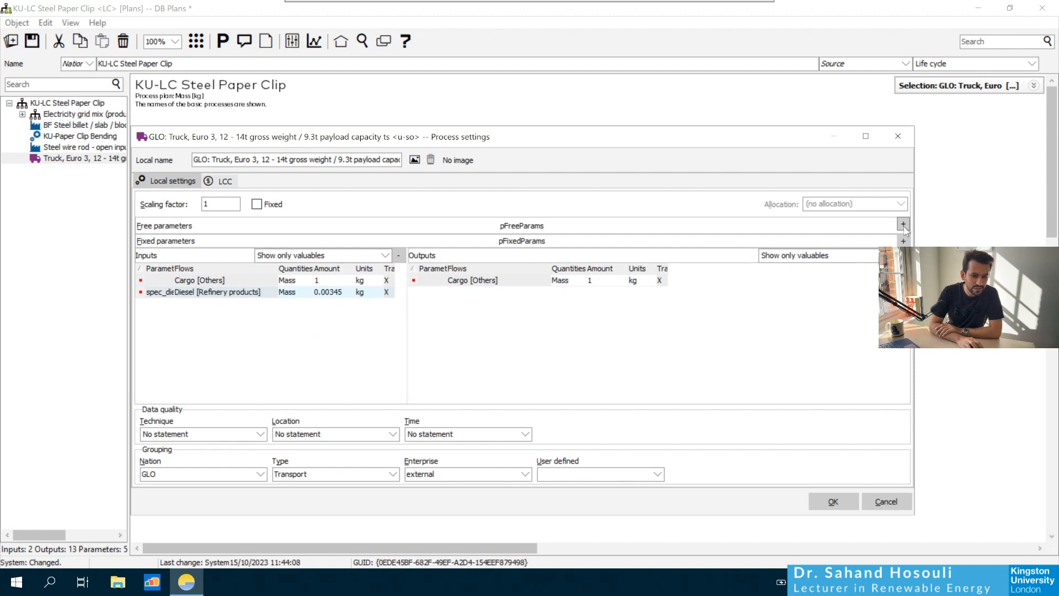
click(903, 240)
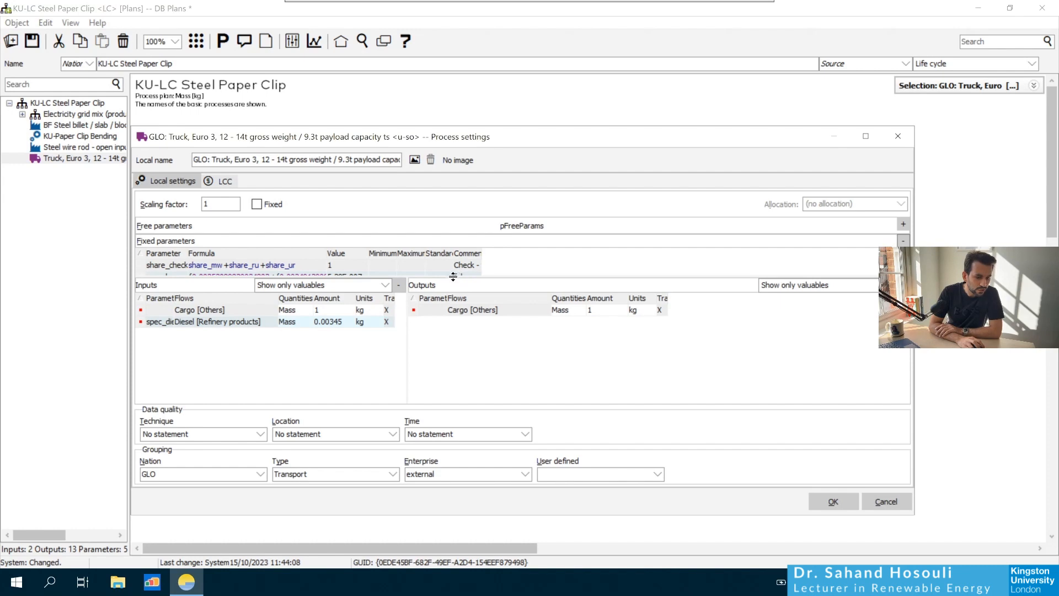
drag(453, 276, 453, 324)
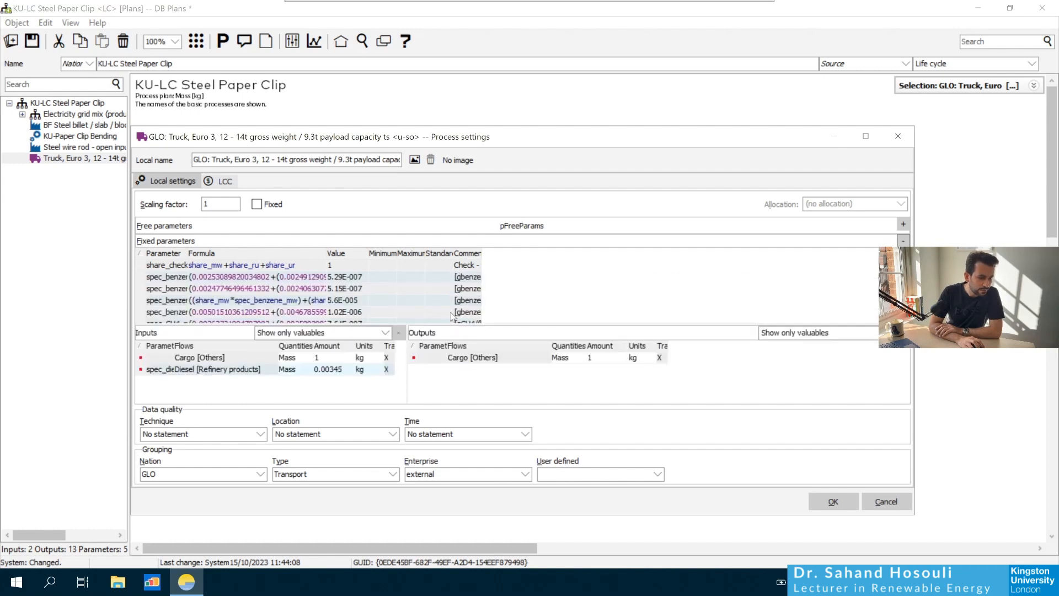
click(902, 225)
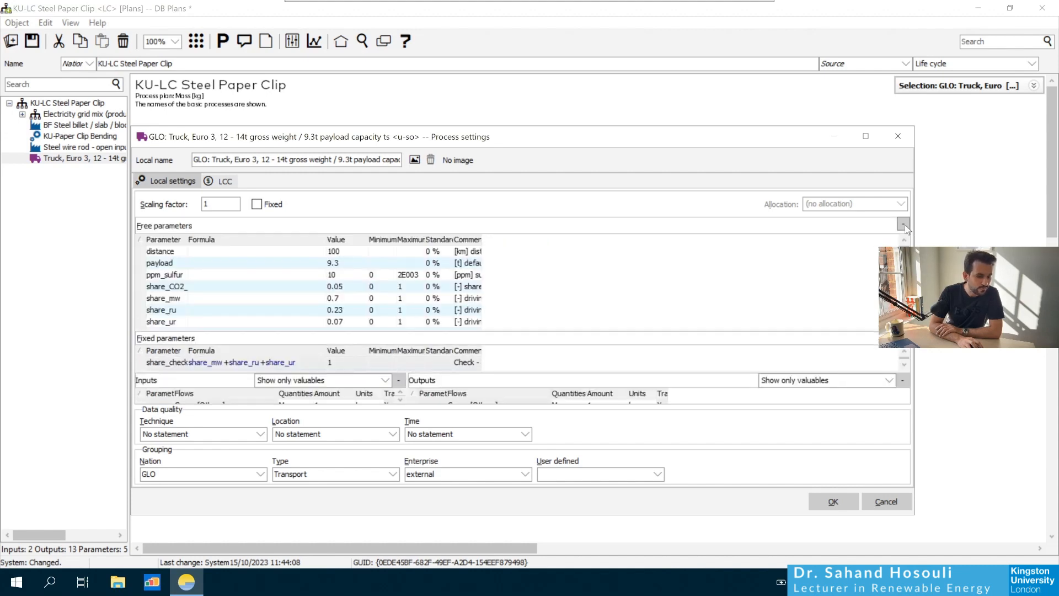
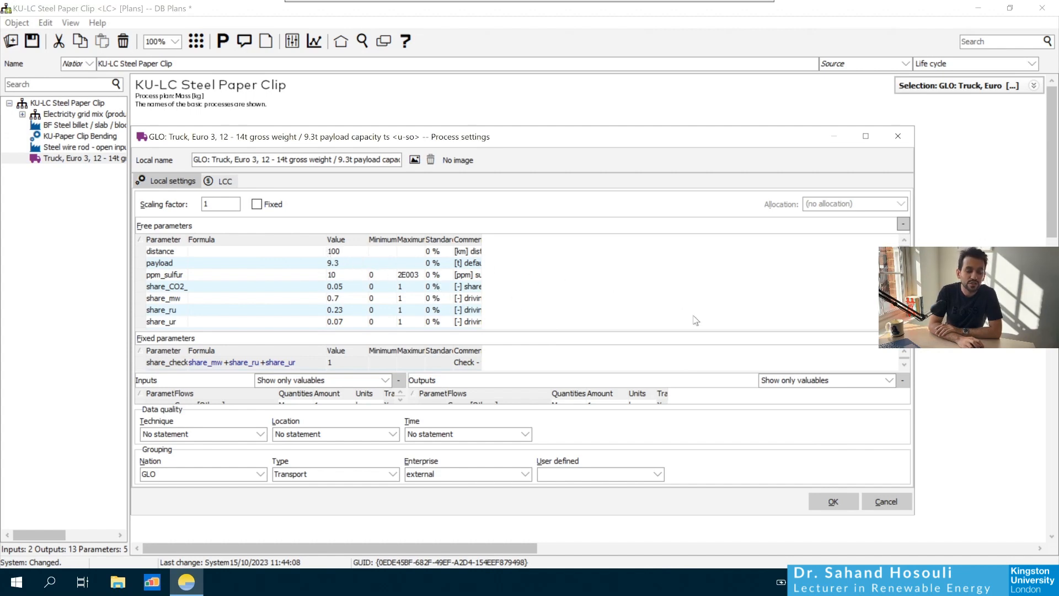
Accept the truck settings and rearrange the plan, with electricity above, the bending process farther right, and the truck between wire rod and bending.
click(845, 504)
click(582, 386)
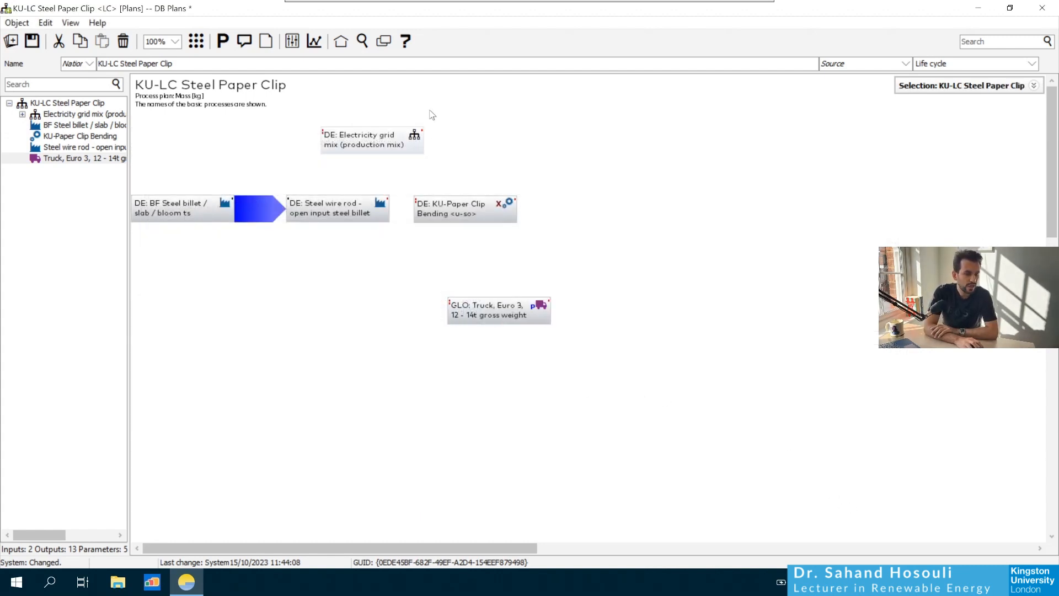
drag(368, 148, 485, 148)
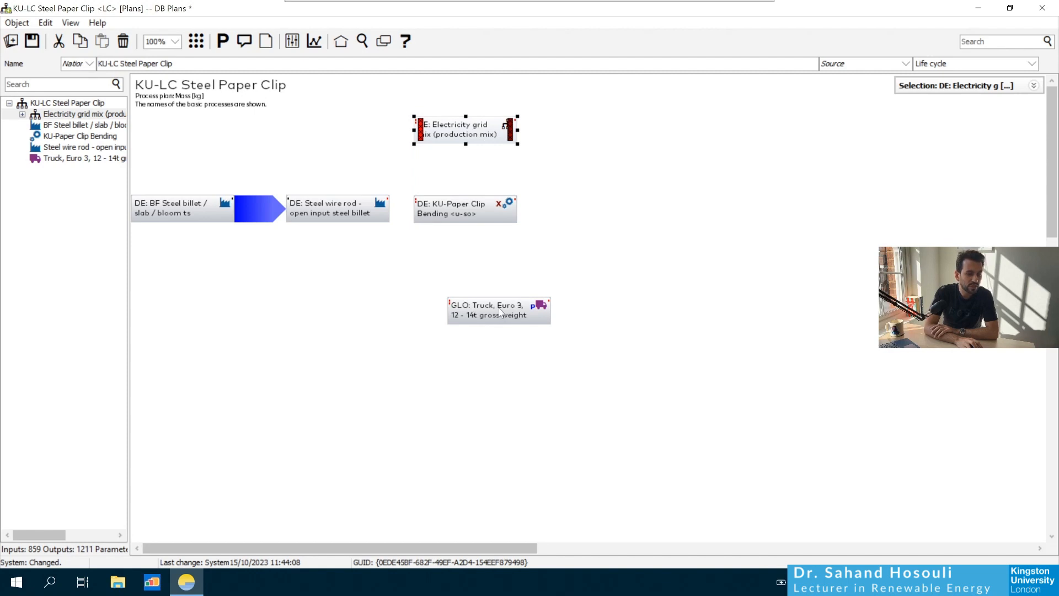
drag(501, 312, 399, 301)
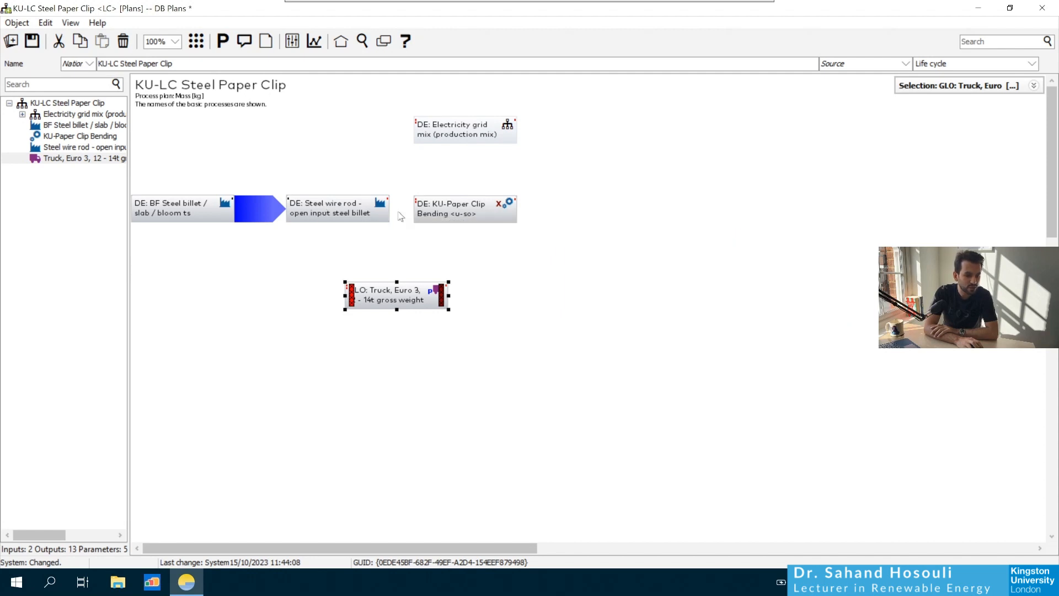
drag(474, 210, 584, 211)
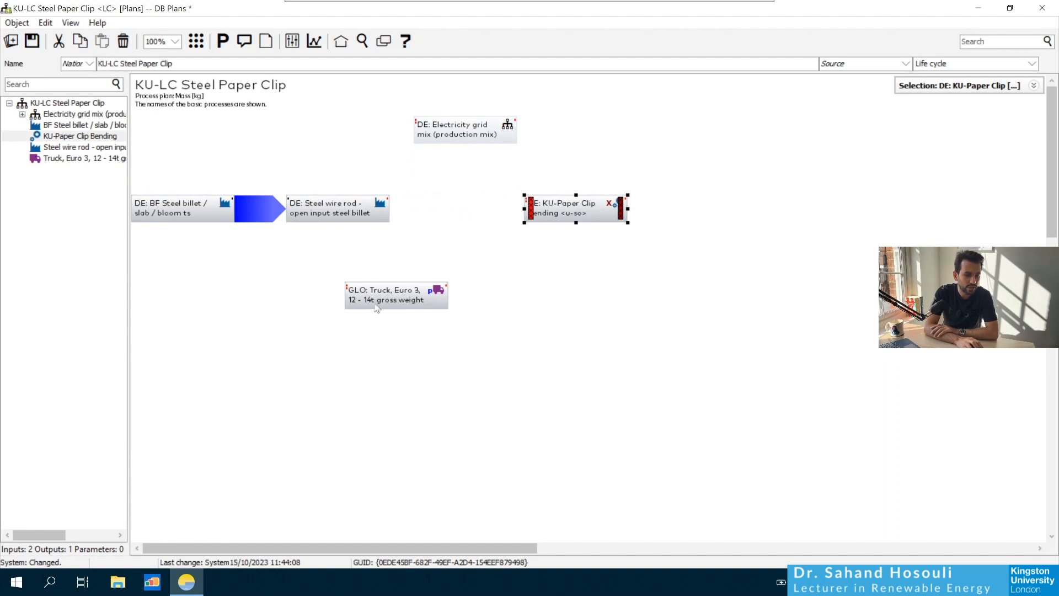
click(395, 304)
drag(395, 304, 439, 293)
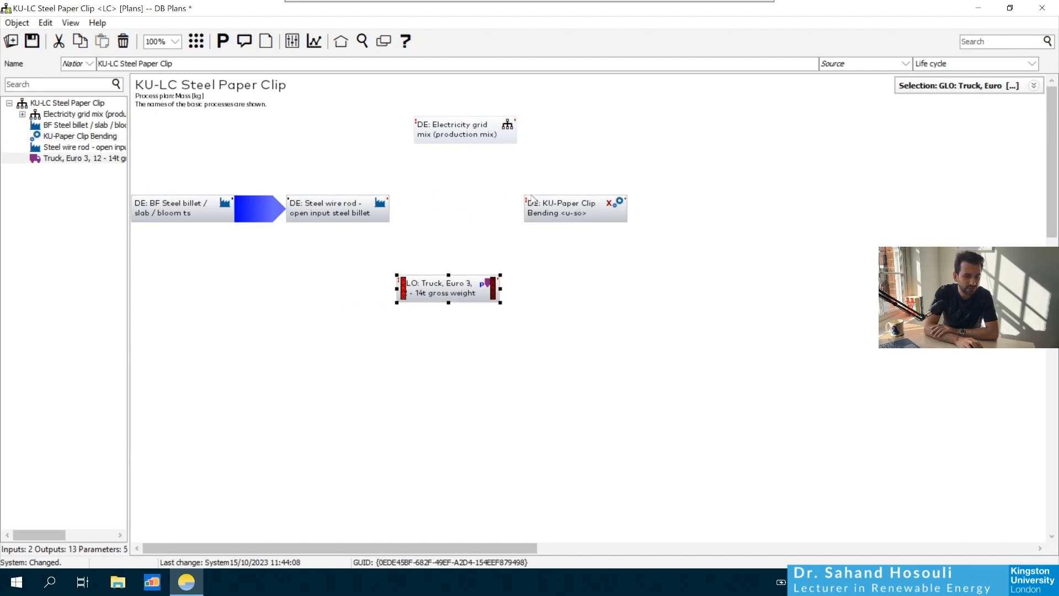
Examine the inputs and outputs of the KU-Paper Clip Bending process with its free and fixed parameter lists collapsed.
click(566, 206)
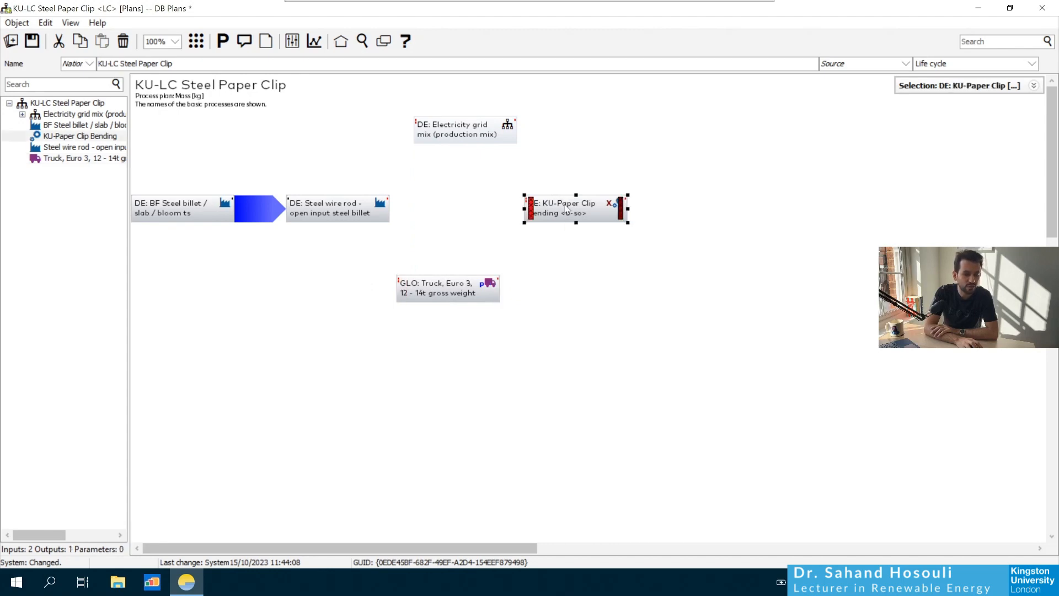
double_click(567, 208)
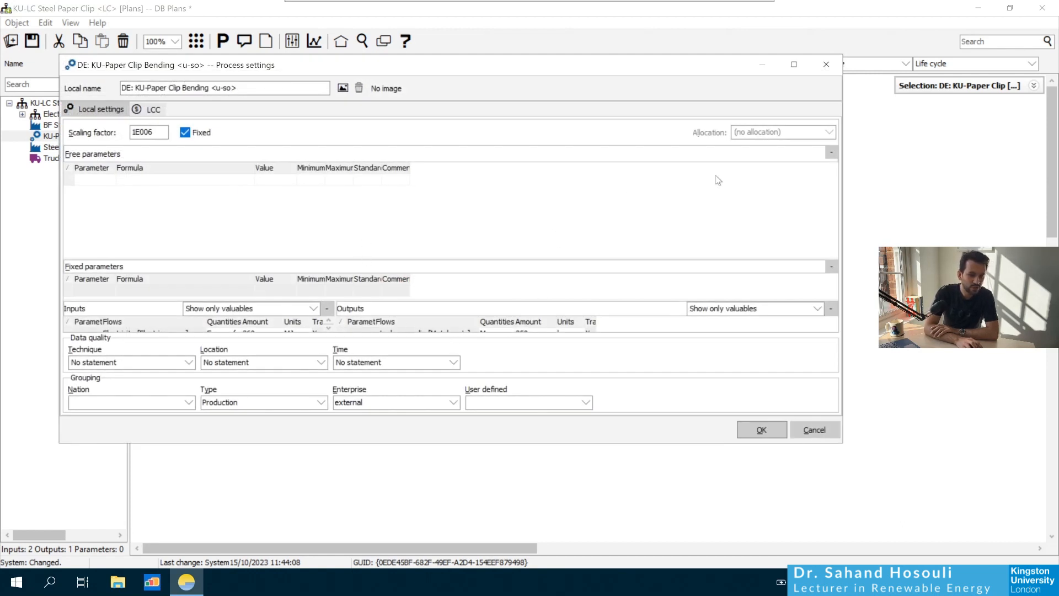
click(831, 153)
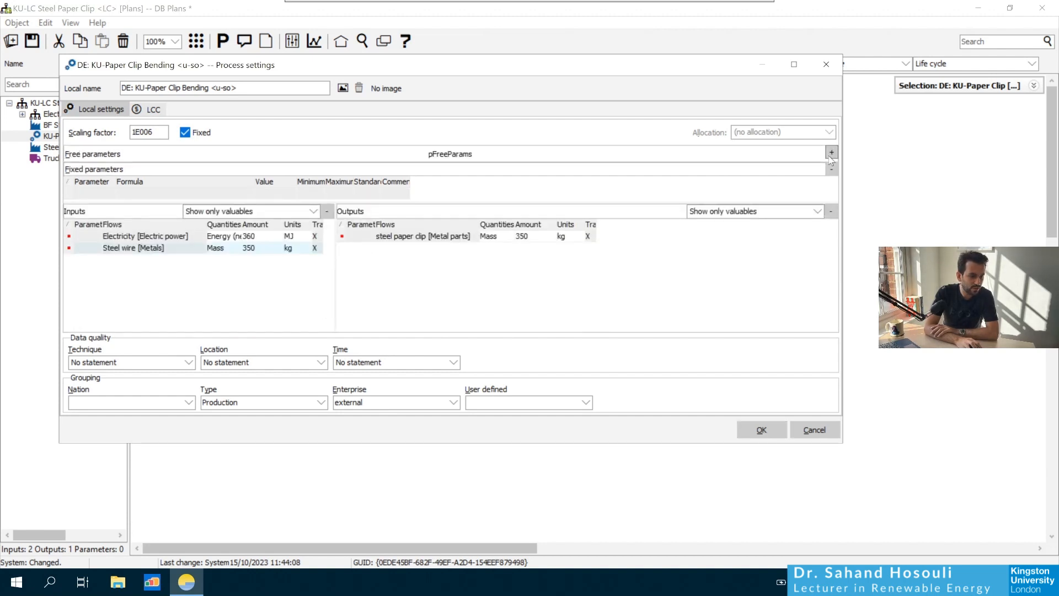
click(831, 169)
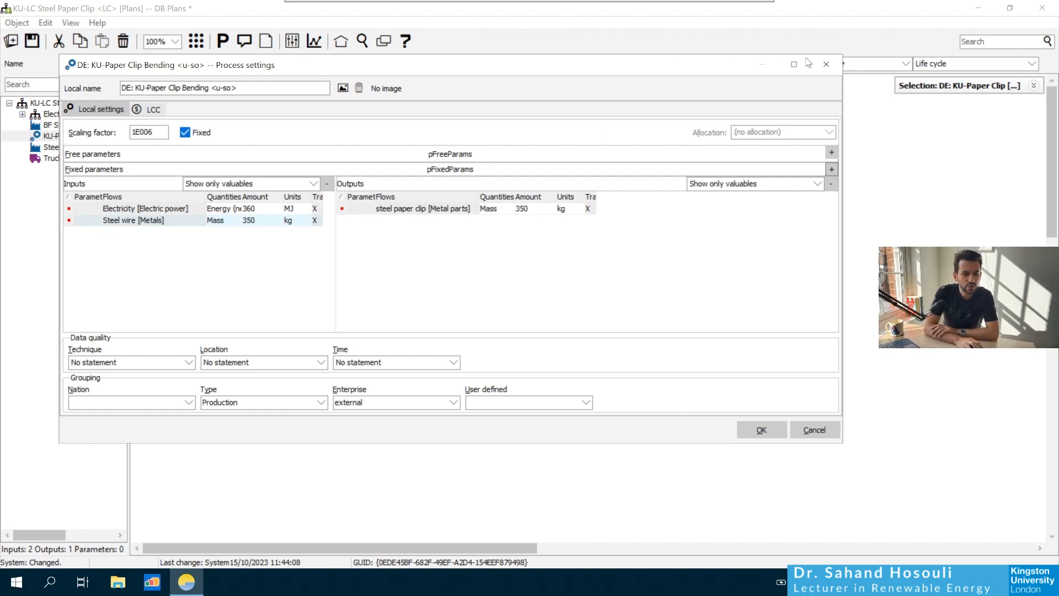
click(826, 64)
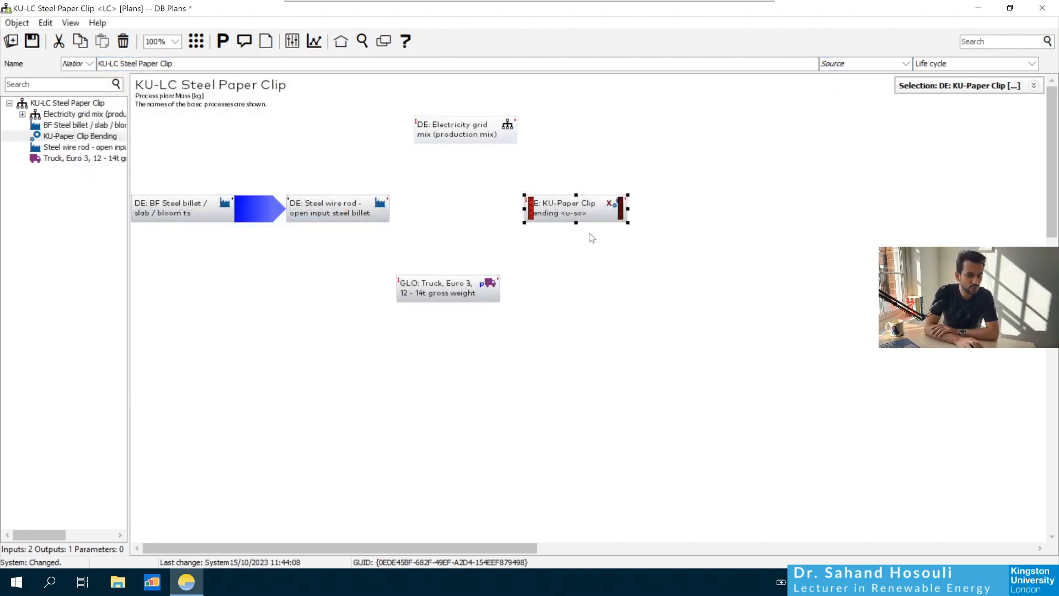
click(550, 296)
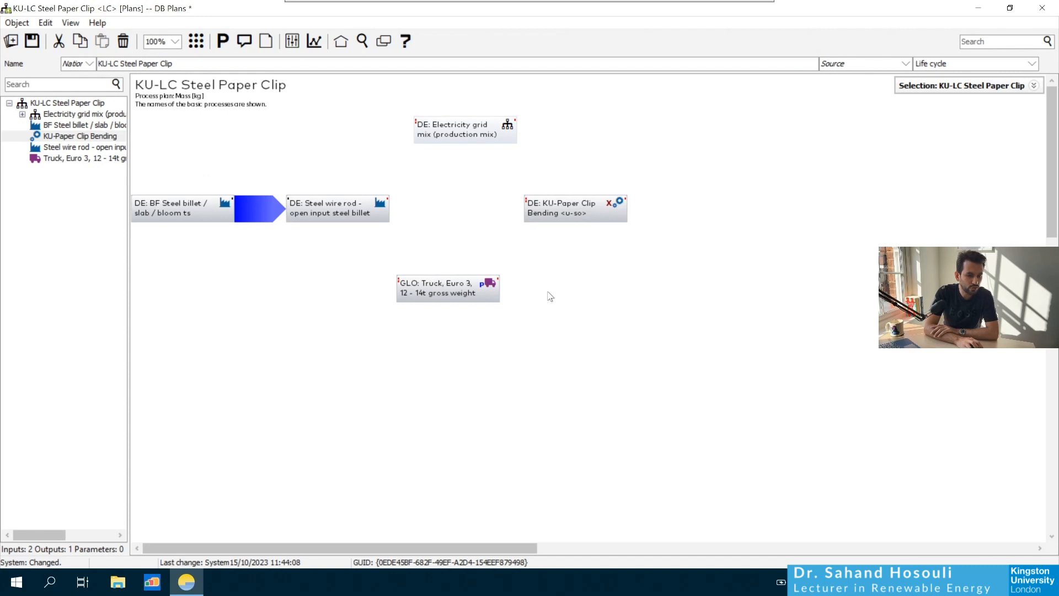
Connect the output of the DE Electricity grid mix to the input of the KU-Paper Clip Bending process.
click(515, 129)
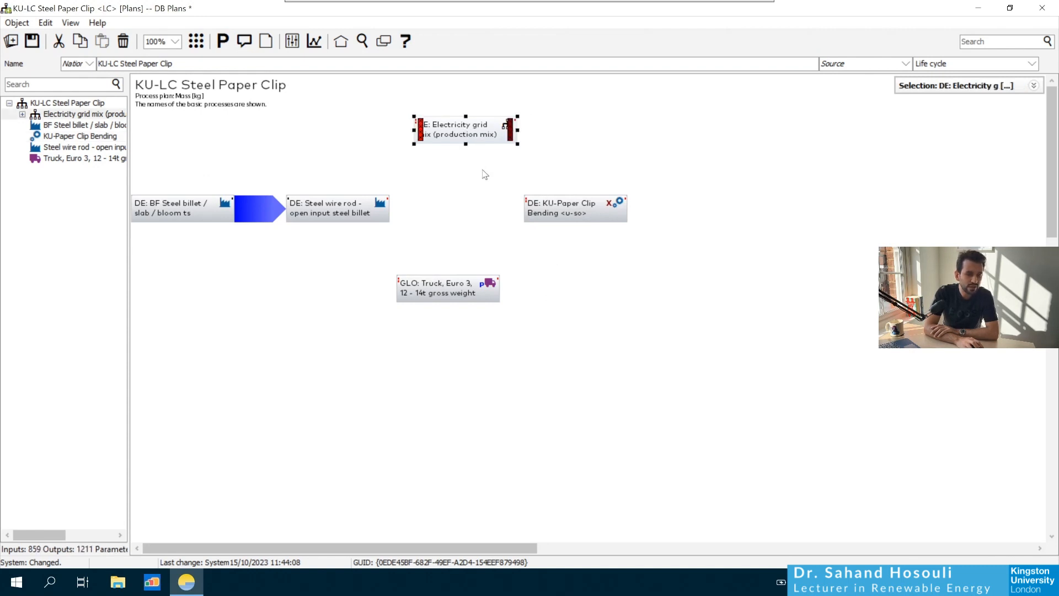
click(482, 170)
click(475, 142)
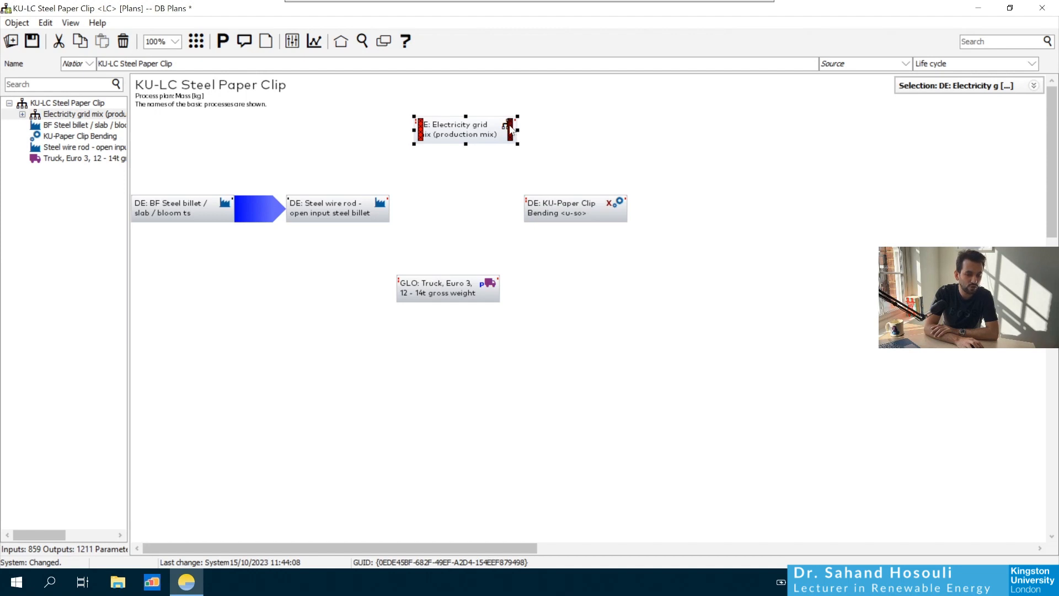
drag(523, 143, 548, 217)
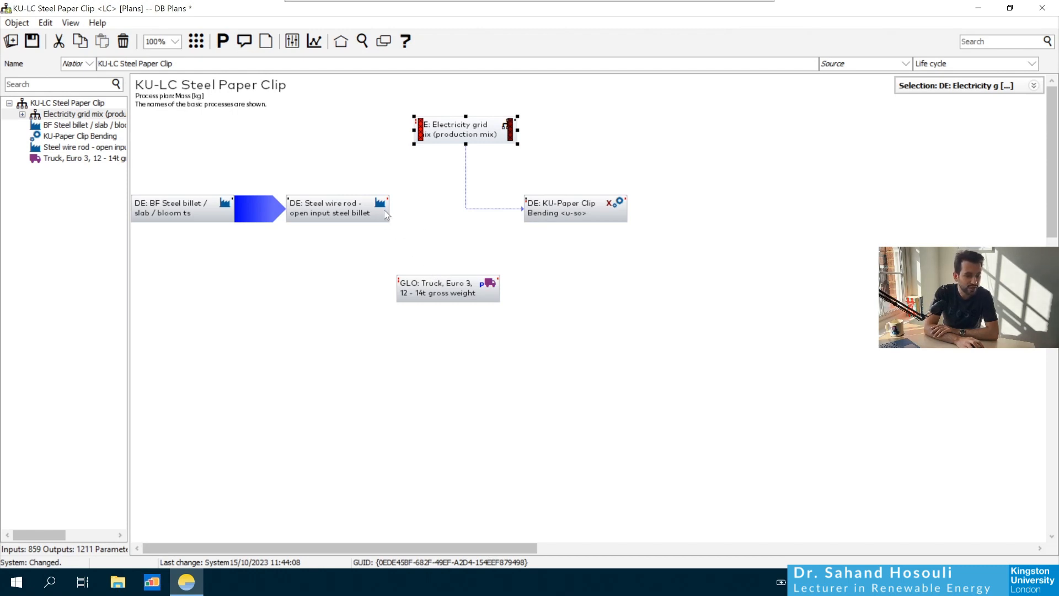
Connect the wire rod process's Steel wire [Metals] output to the Cargo [Others] input of the Euro 3 truck.
mouse_move(383, 211)
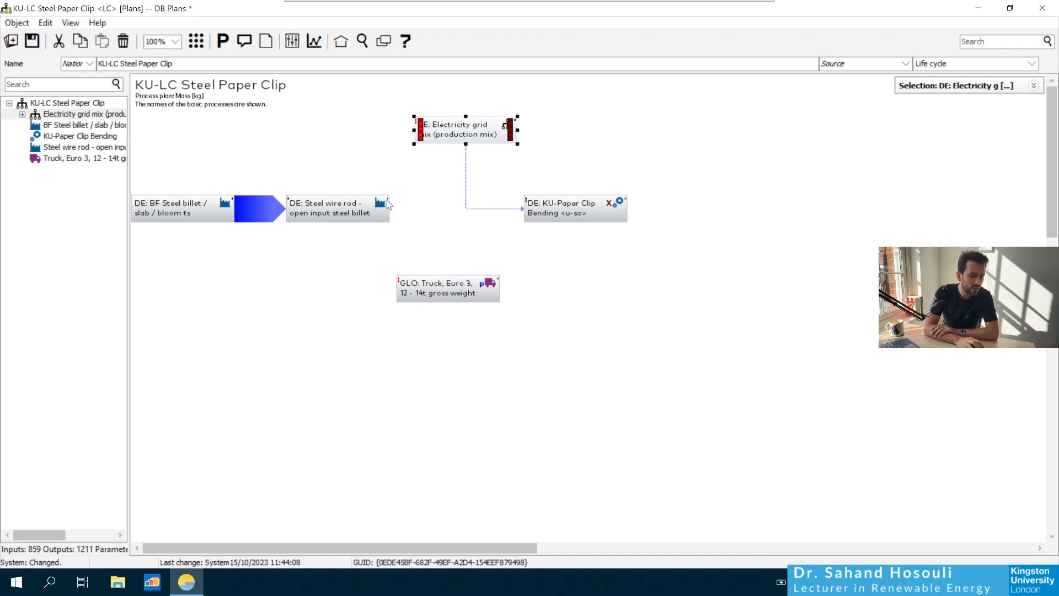
click(389, 204)
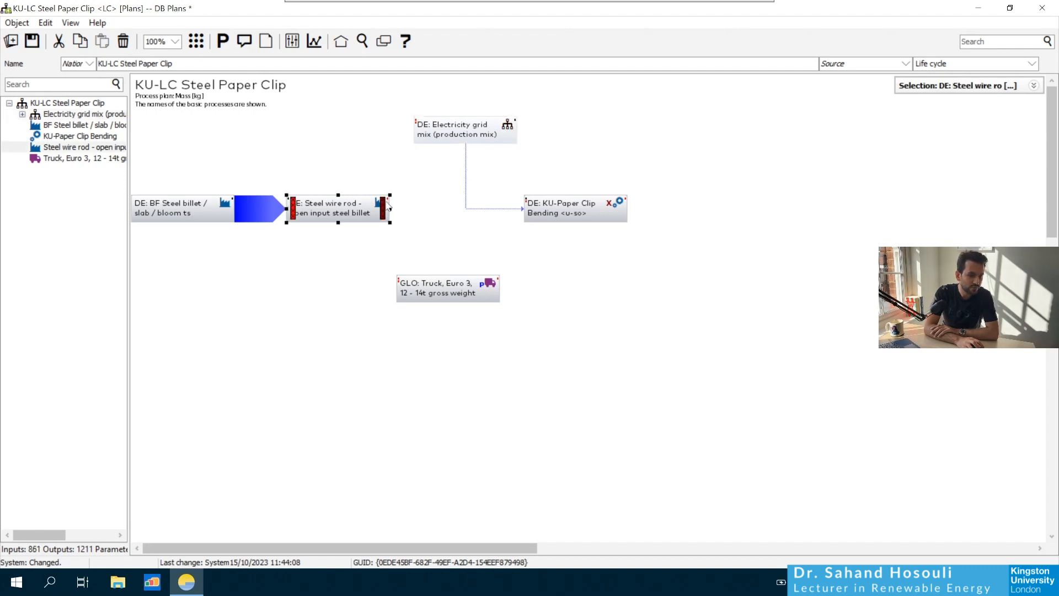
mouse_move(384, 208)
mouse_down()
mouse_move(414, 264)
mouse_move(400, 220)
mouse_up()
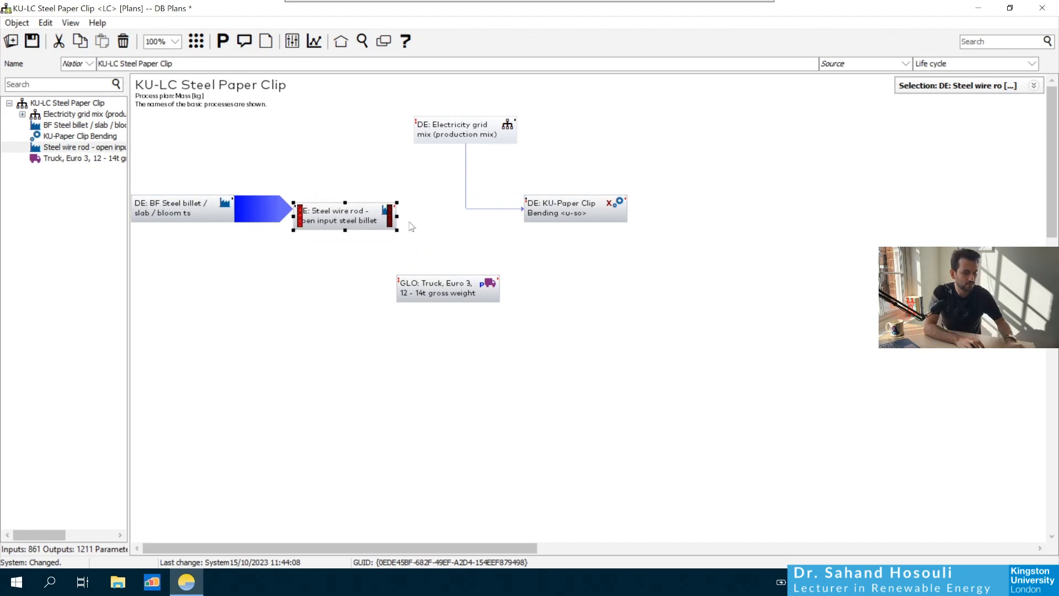
key(ctrl+z)
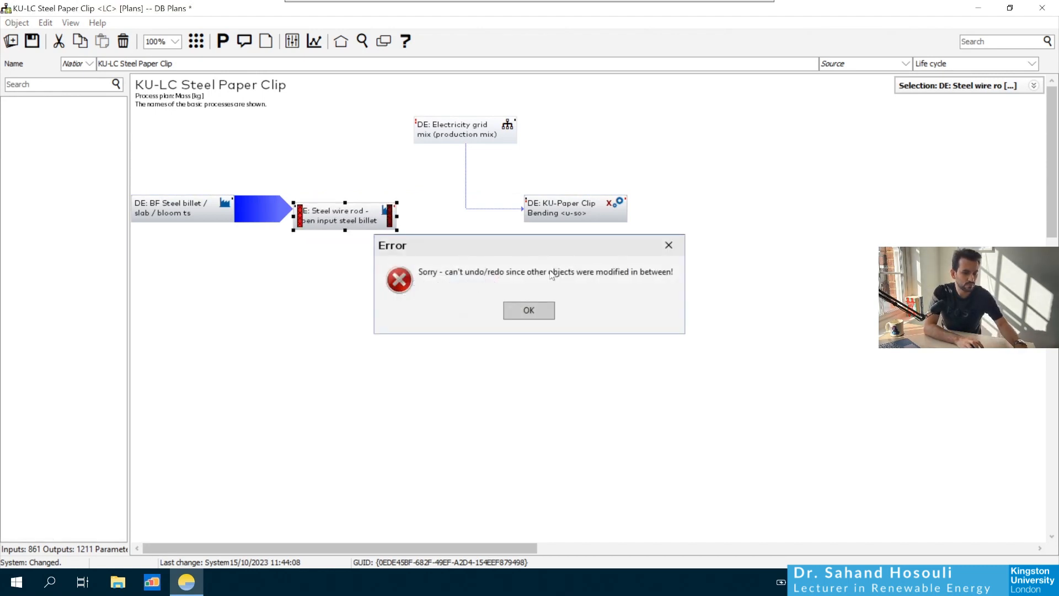
key(Return)
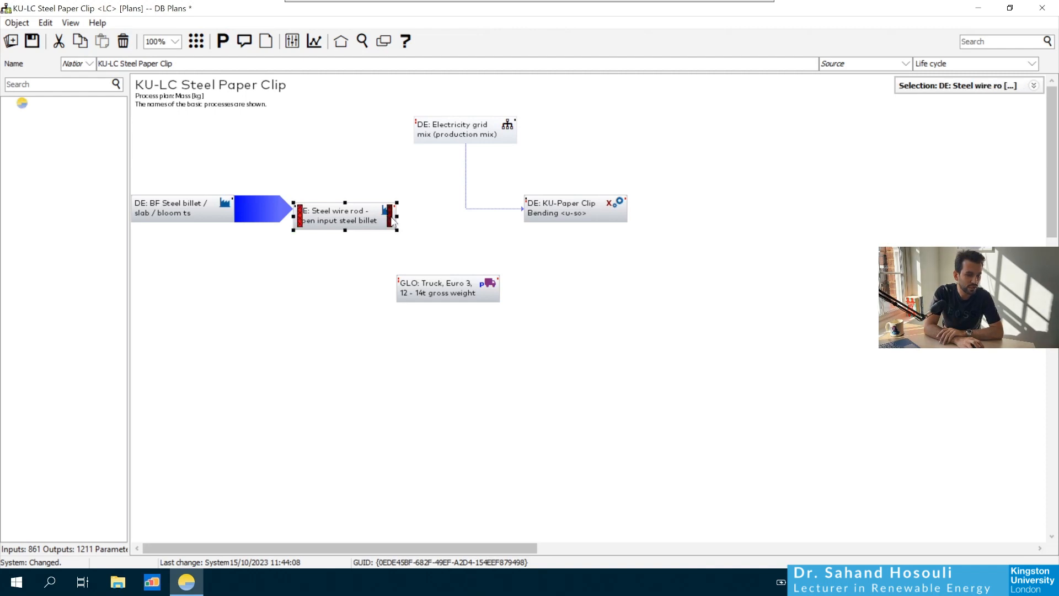
drag(391, 221, 417, 302)
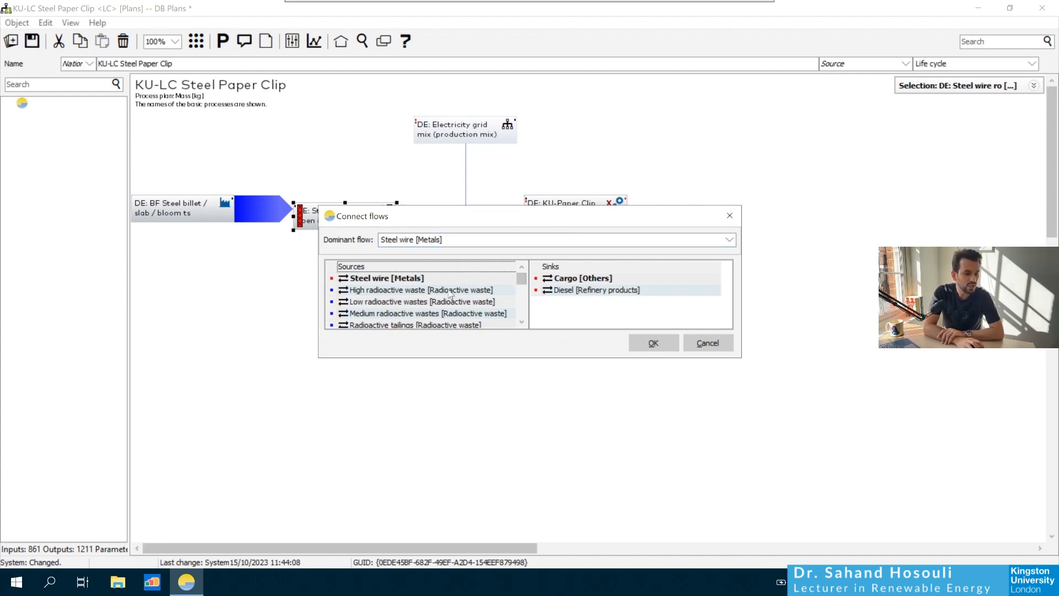
click(402, 280)
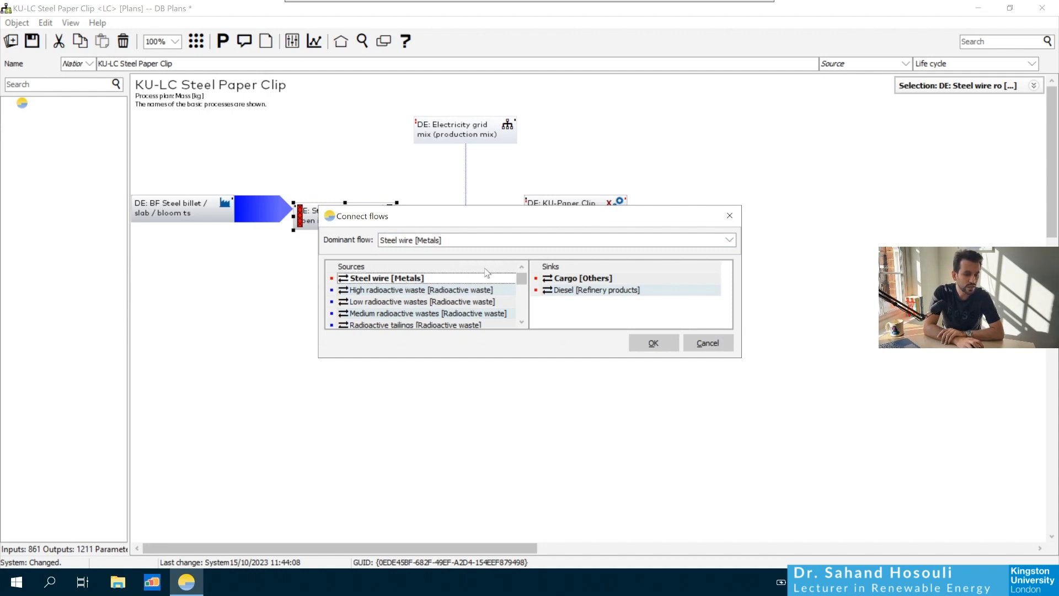
click(572, 279)
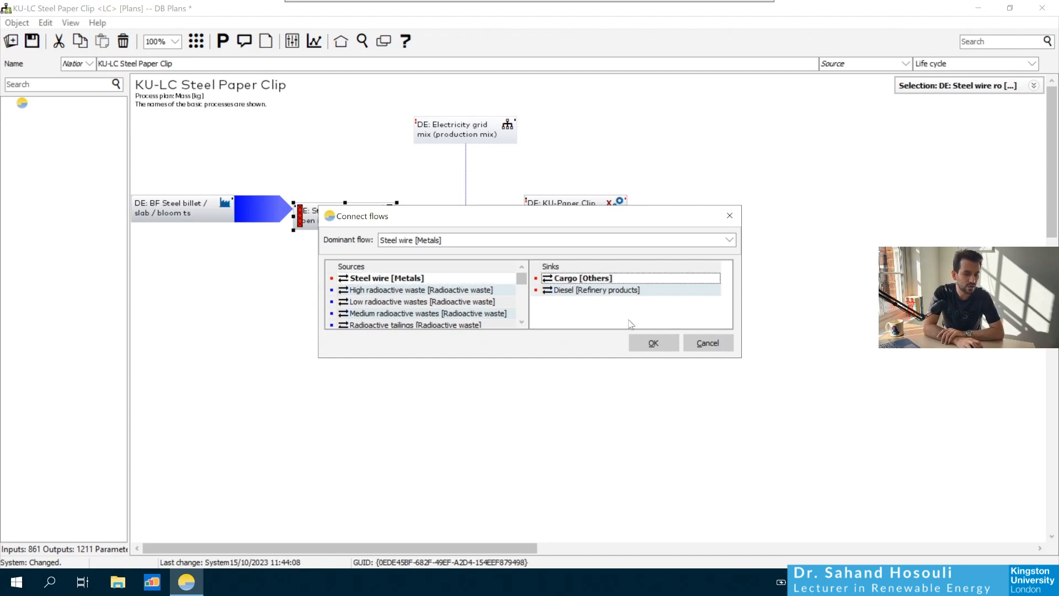
click(664, 347)
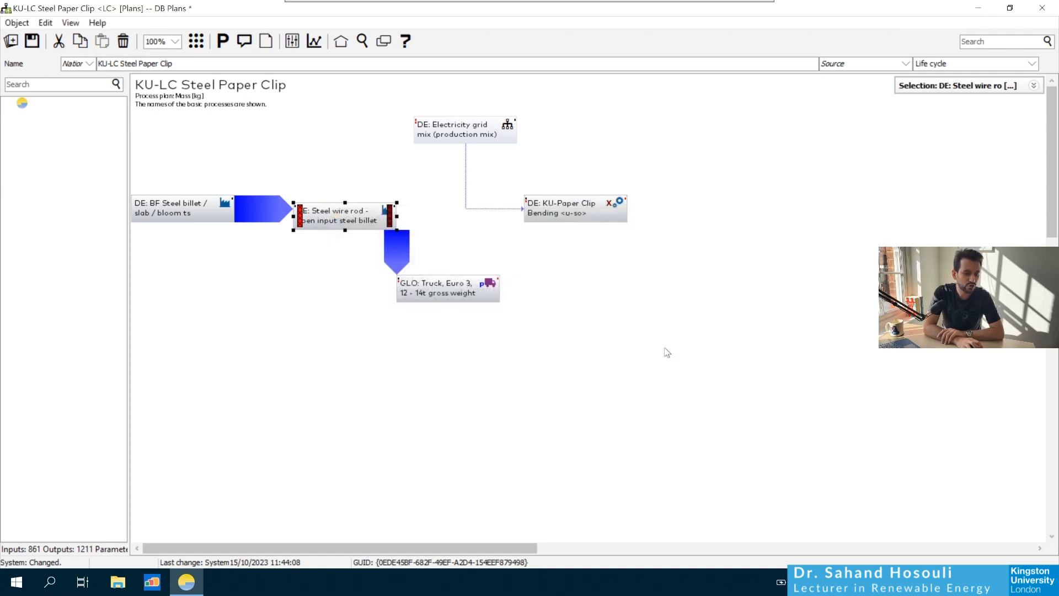
Move the truck farther right on the plan and supply its diesel input from the DE Diesel mix at refinery process.
drag(440, 303, 529, 292)
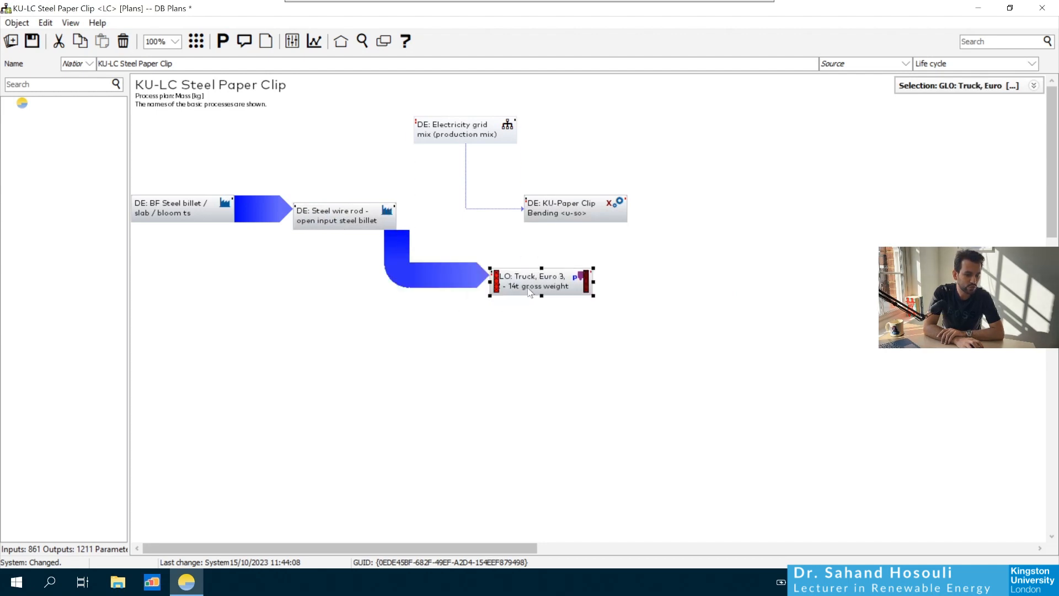
click(519, 332)
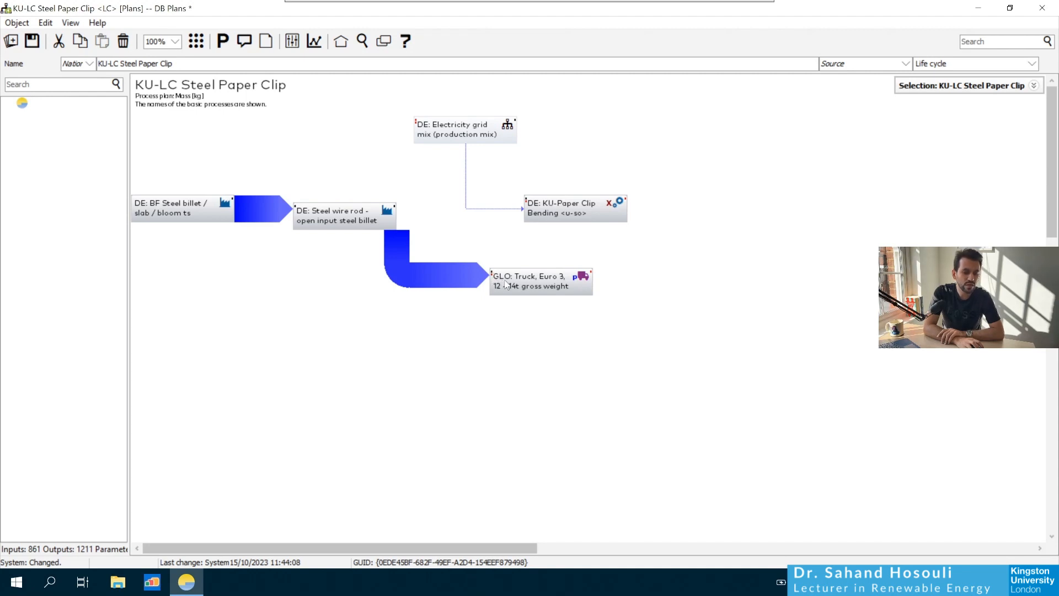
click(546, 282)
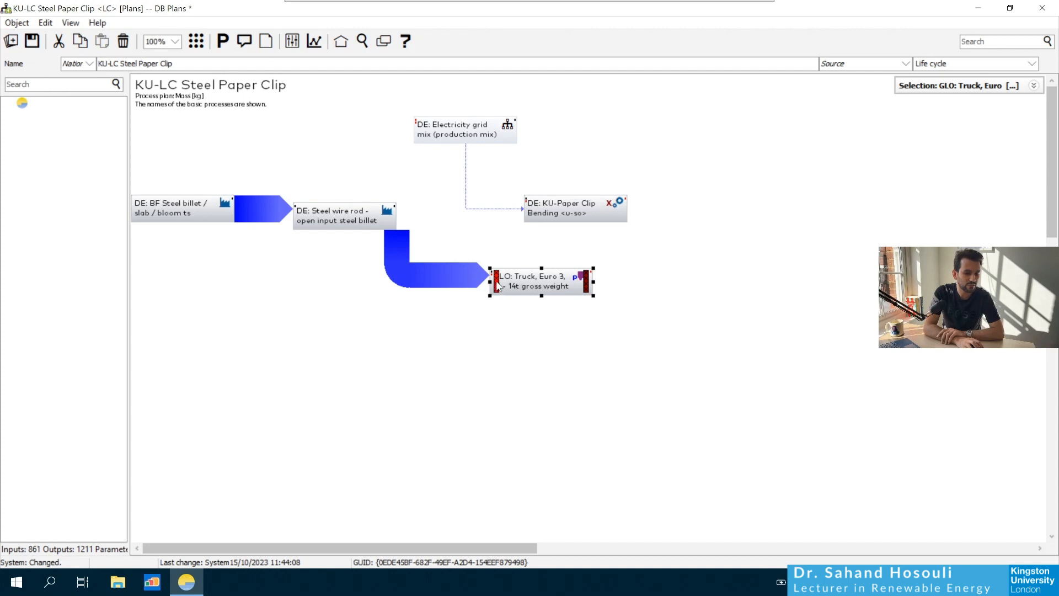
drag(498, 285, 375, 351)
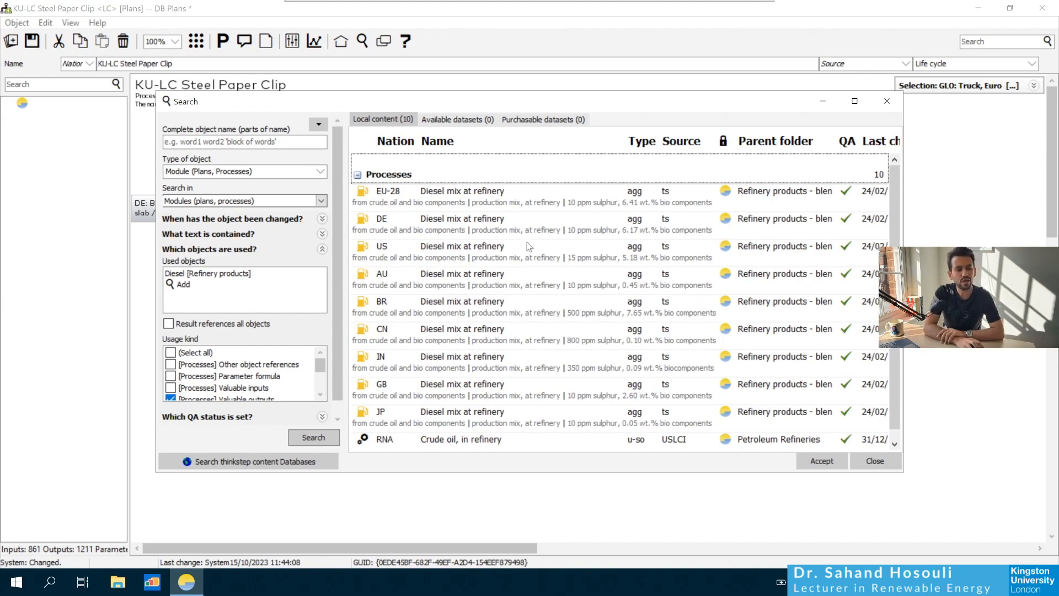
click(407, 226)
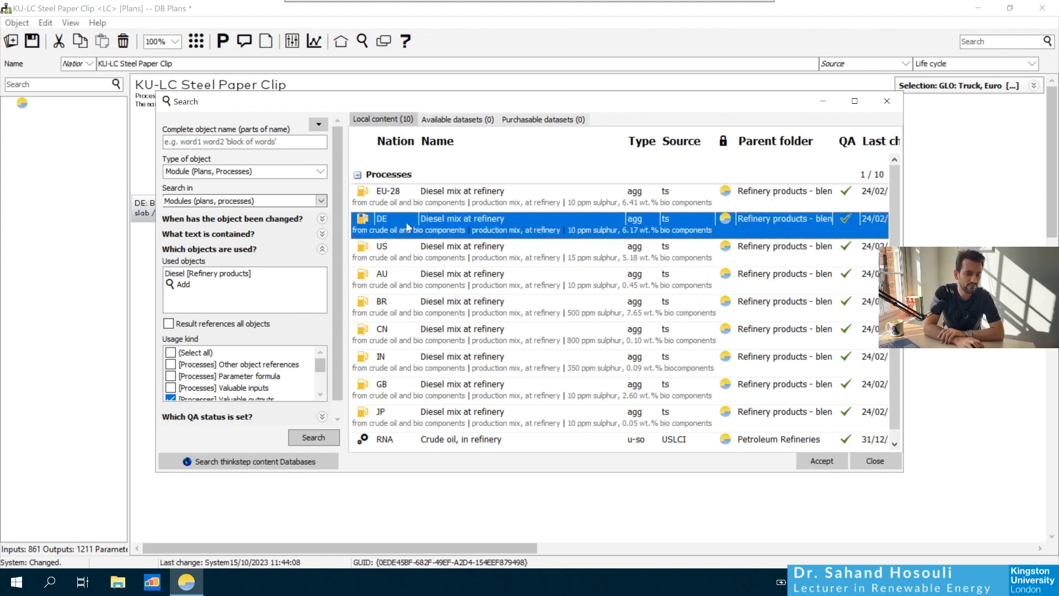
click(812, 463)
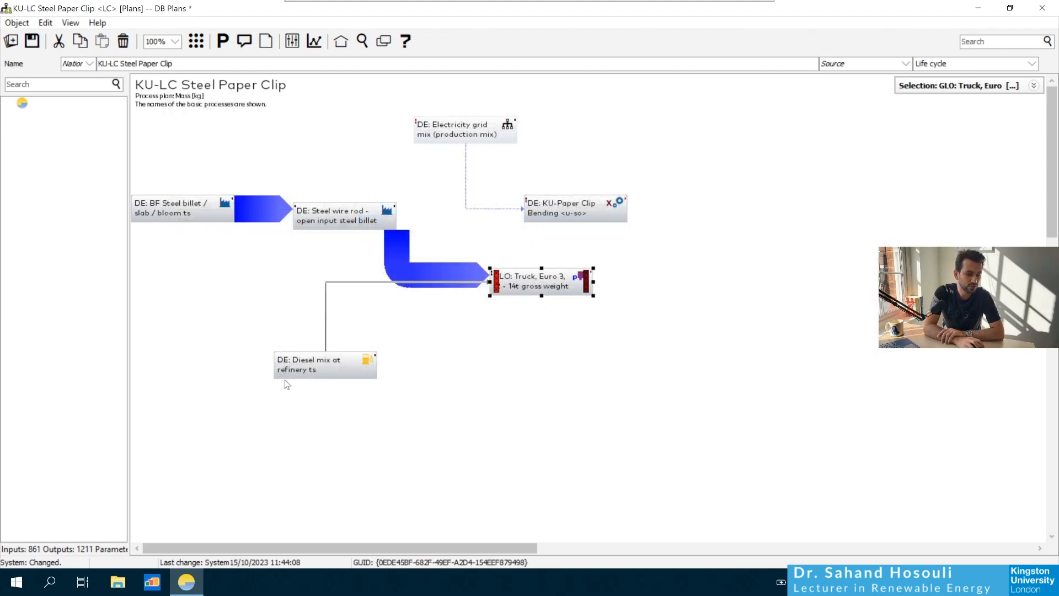
Space out the plan by moving the diesel mix closer to the truck, the truck slightly lower, and the bending process farther right.
drag(329, 368, 454, 359)
drag(562, 279, 588, 307)
click(588, 275)
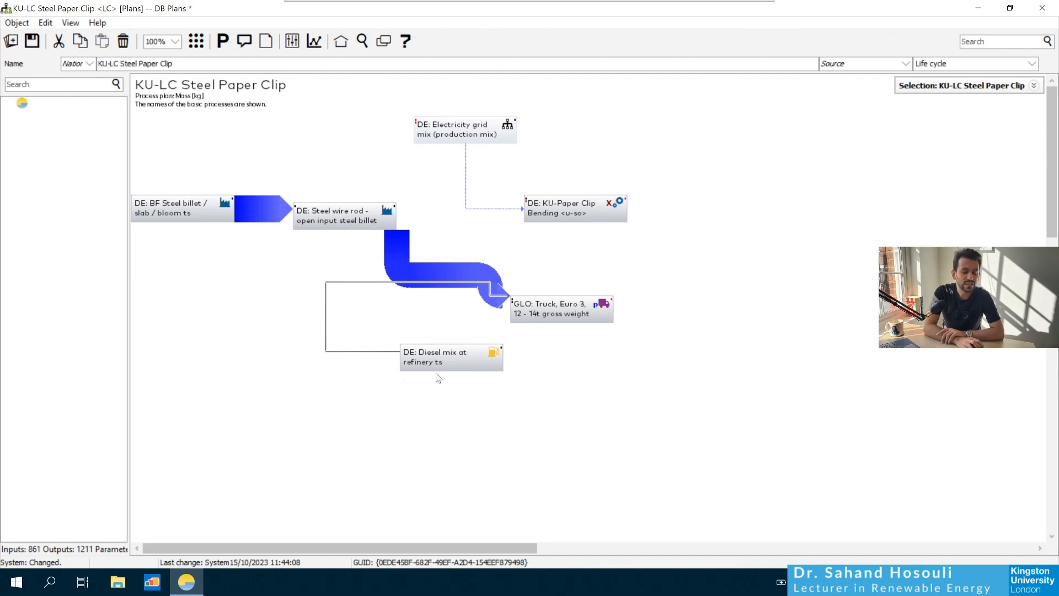
mouse_move(437, 368)
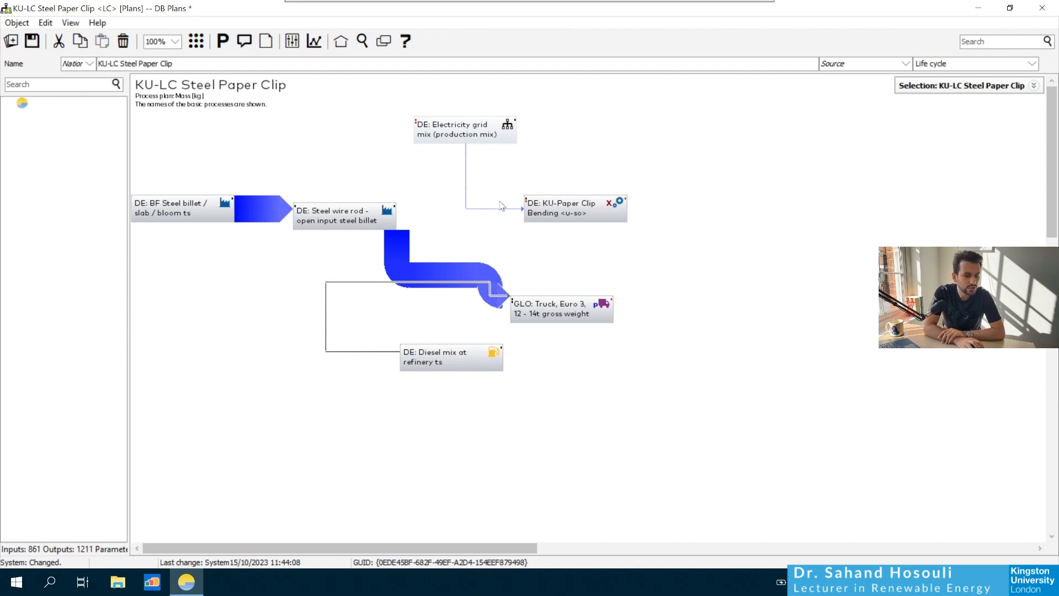
drag(559, 211, 714, 211)
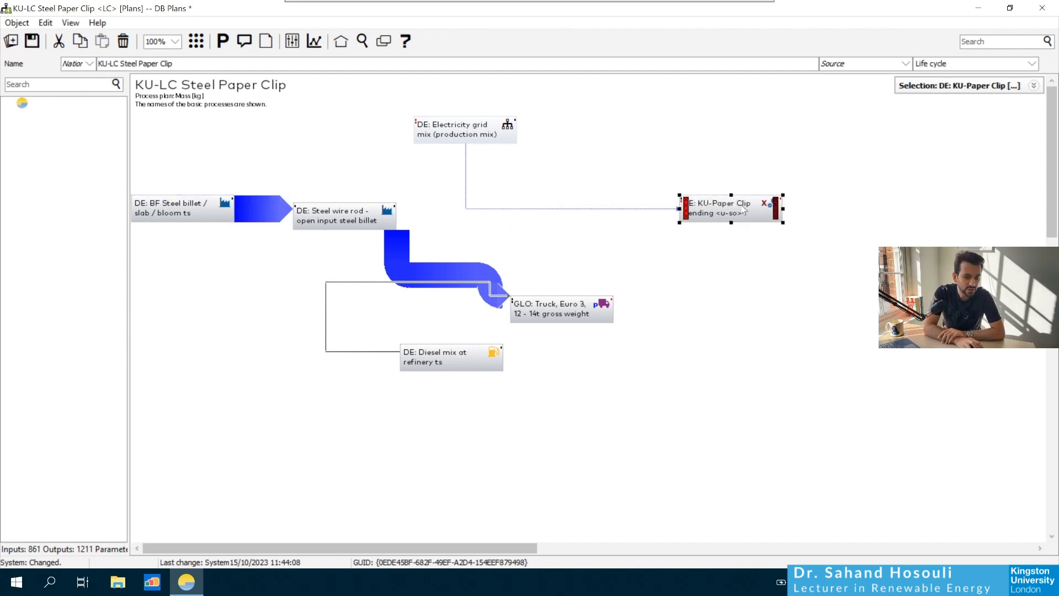
click(707, 249)
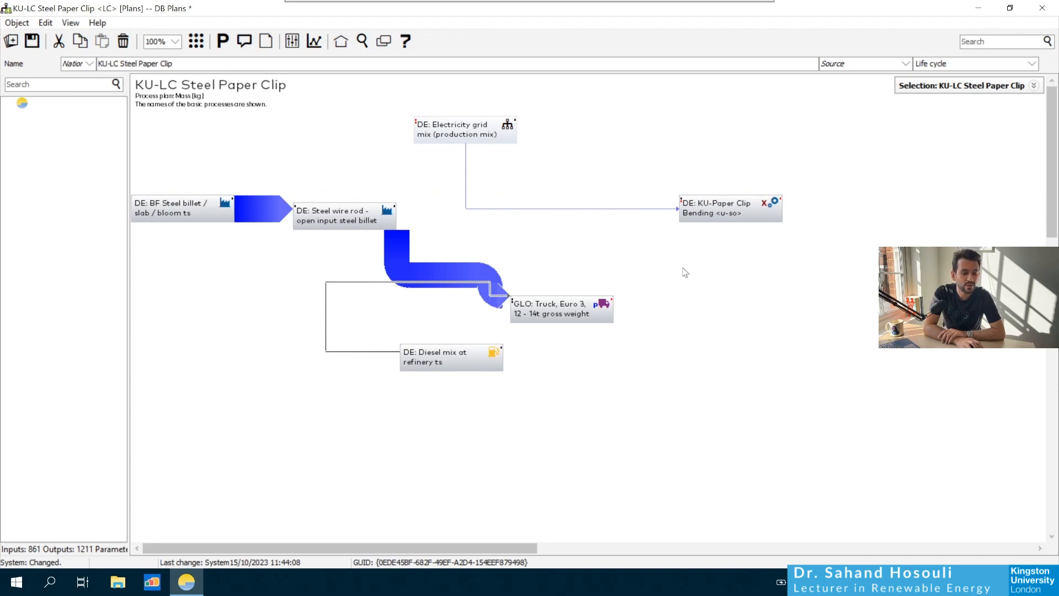
Connect the output of the Euro 3 truck to the input of the KU-Paper Clip Bending process.
click(579, 302)
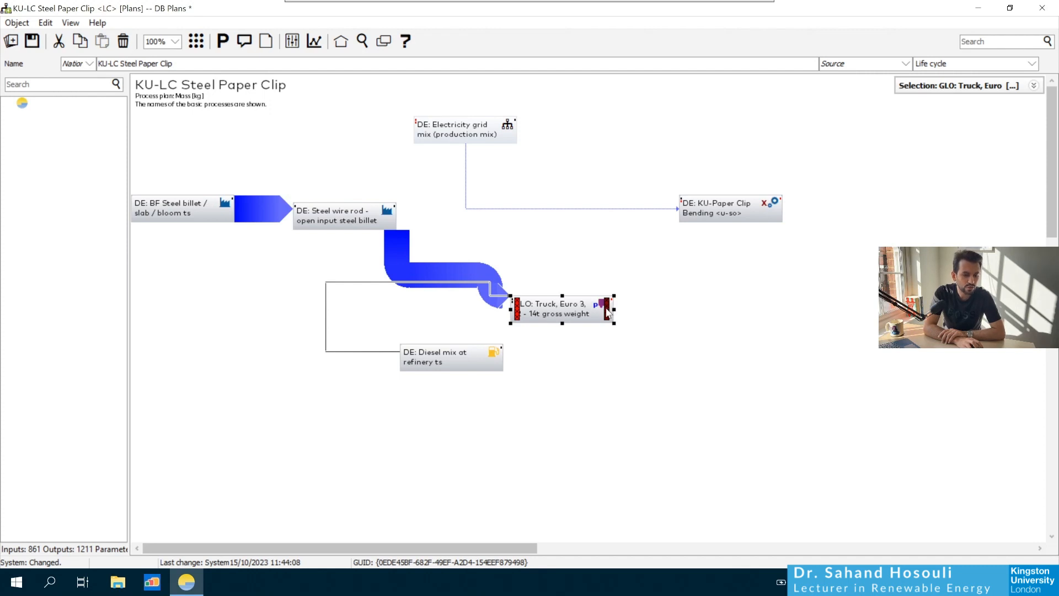
drag(607, 312, 694, 199)
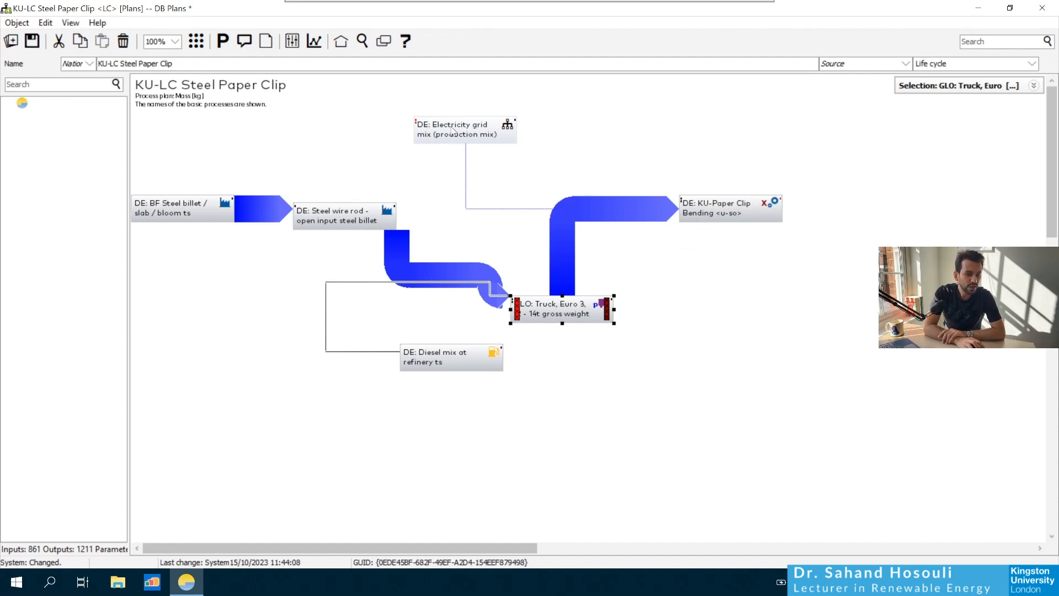
Rearrange the plan with the Electricity grid mix above the bending process and the truck in line between the wire rod and bending processes.
drag(448, 140, 715, 115)
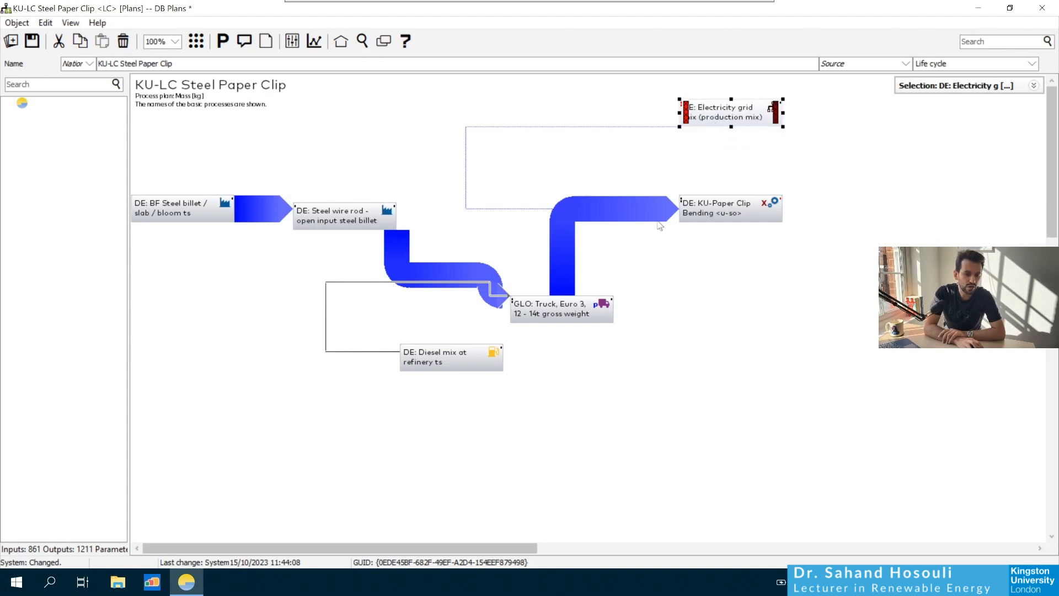
mouse_move(726, 198)
mouse_down()
mouse_move(708, 245)
mouse_move(673, 217)
mouse_move(669, 199)
mouse_move(671, 215)
mouse_move(763, 215)
mouse_move(750, 204)
mouse_move(730, 218)
mouse_up()
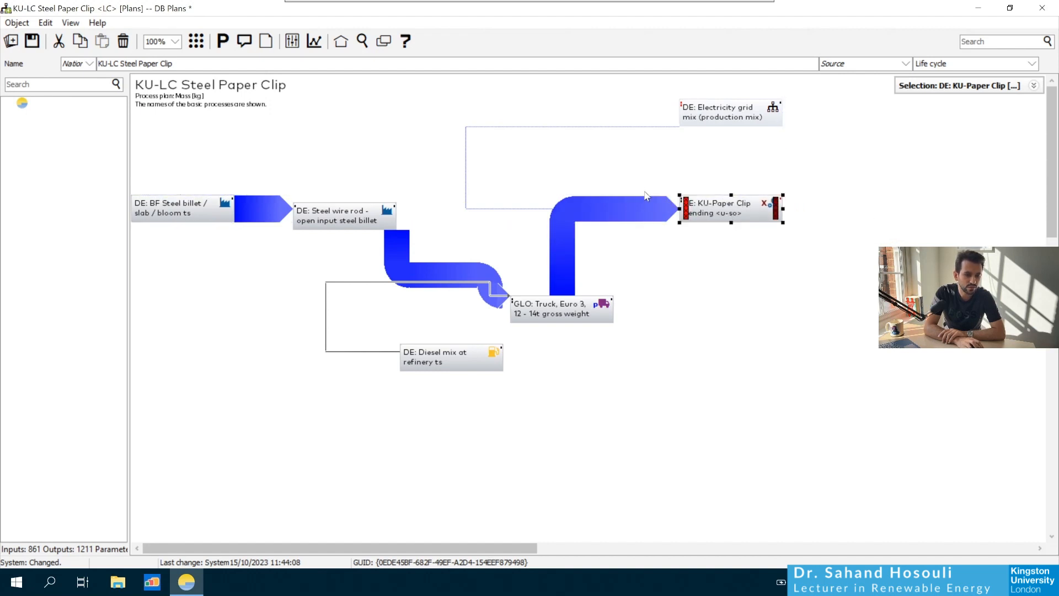
drag(537, 320, 663, 333)
drag(660, 335, 410, 138)
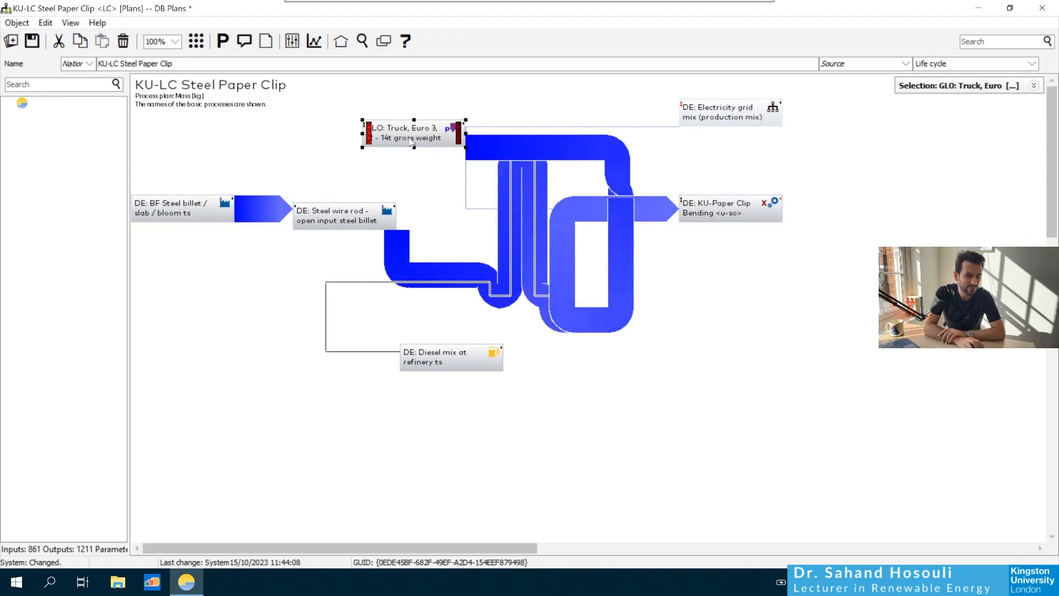
click(703, 320)
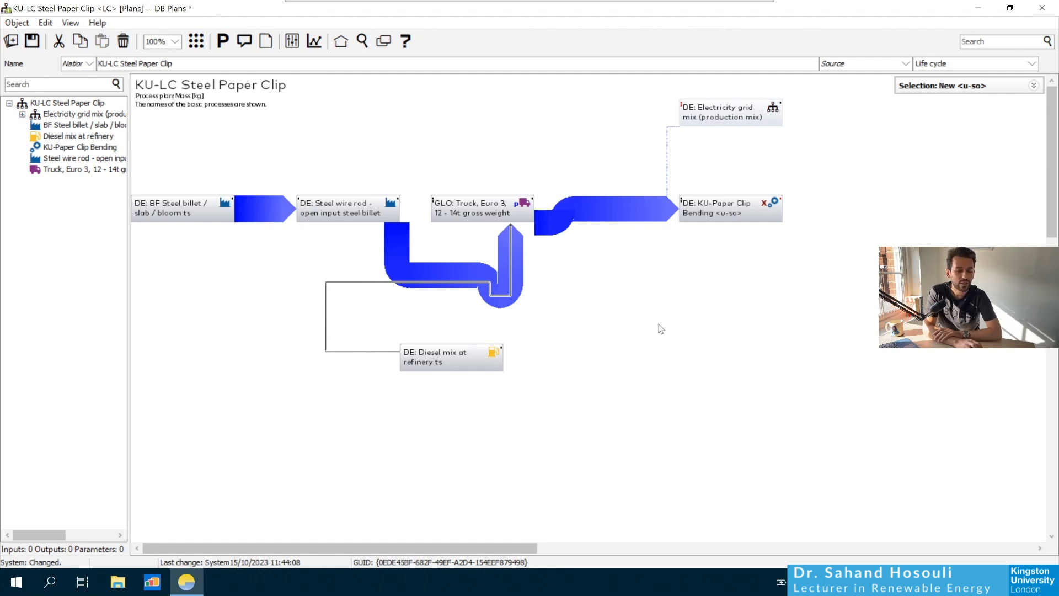
Create a new process on the plan, stored in the Use folder.
right_click(686, 301)
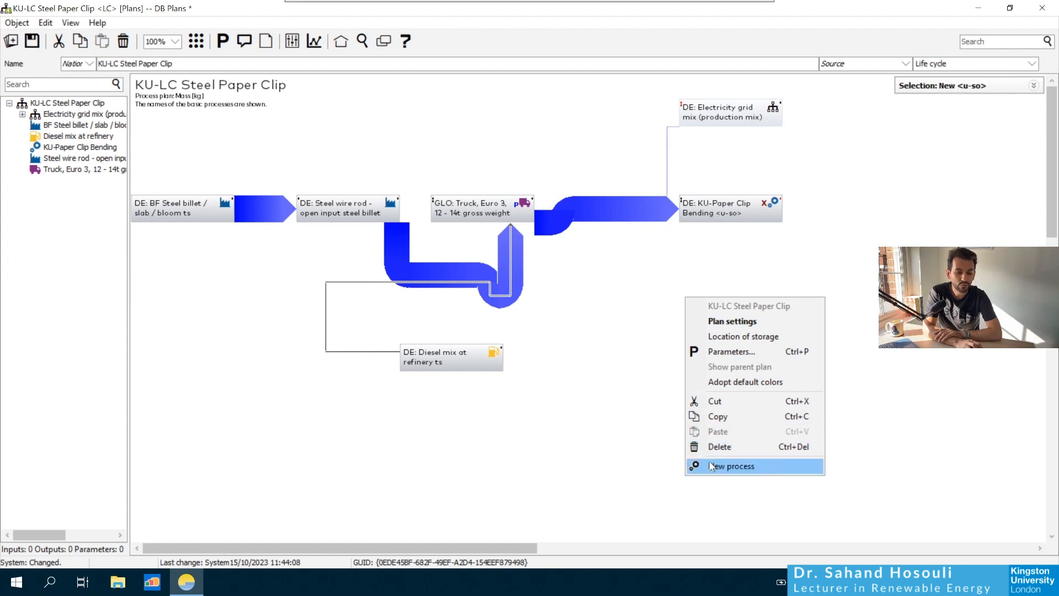
click(627, 302)
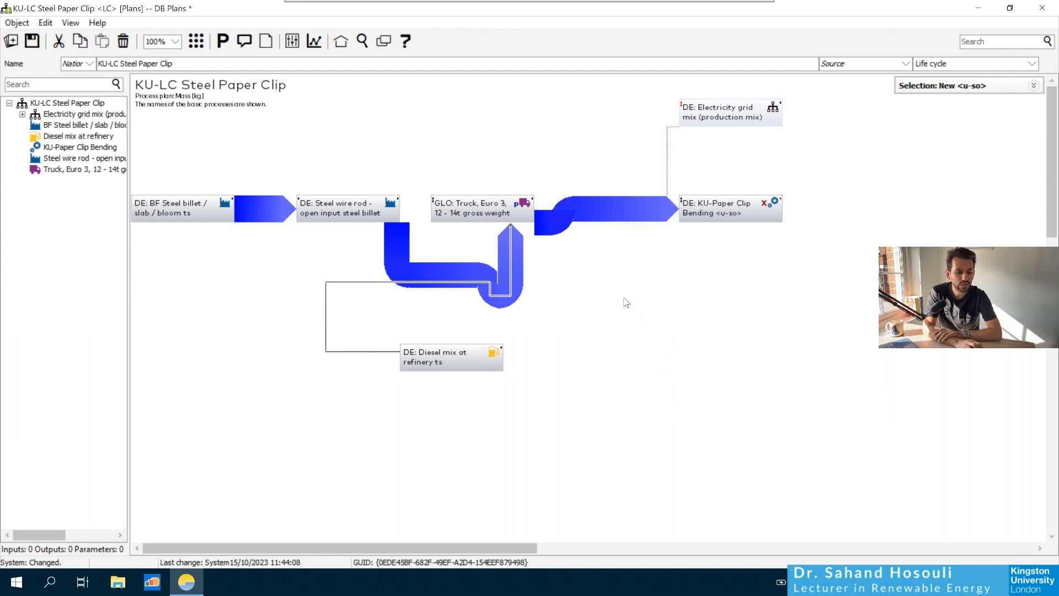
right_click(642, 299)
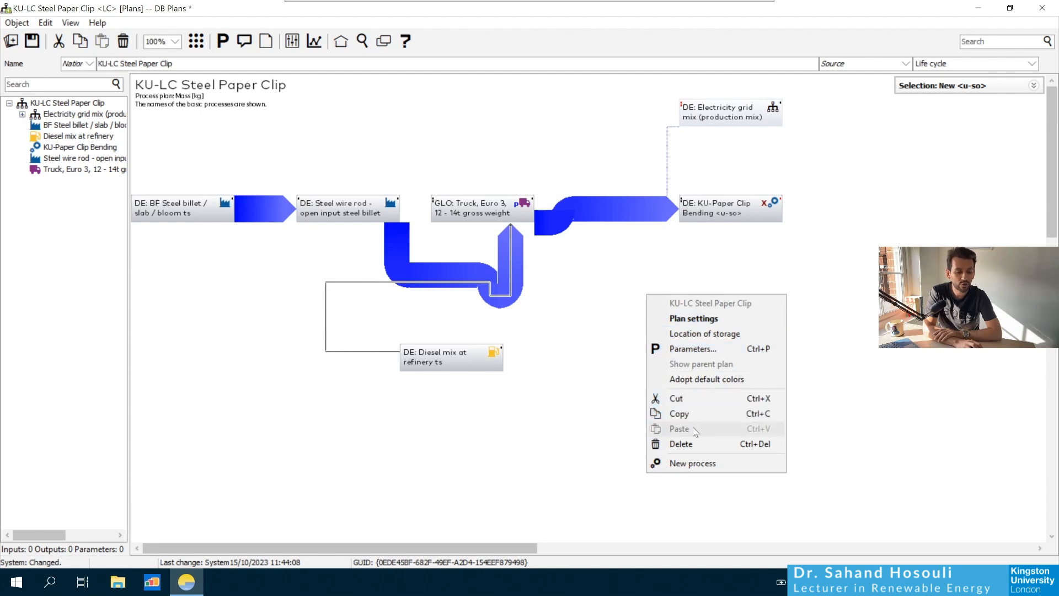
click(678, 463)
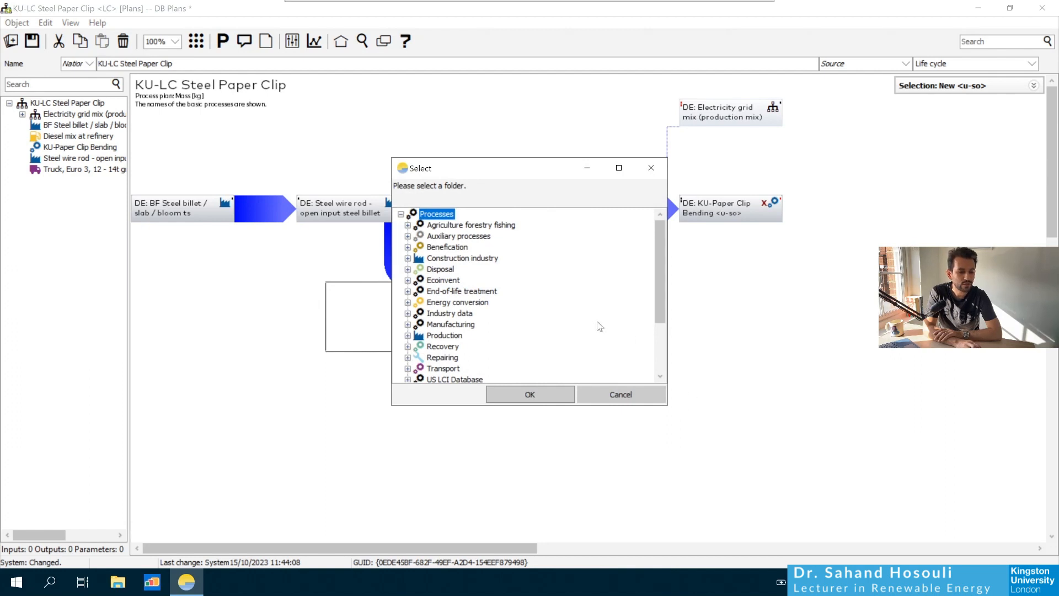
scroll(600, 328, down, 3)
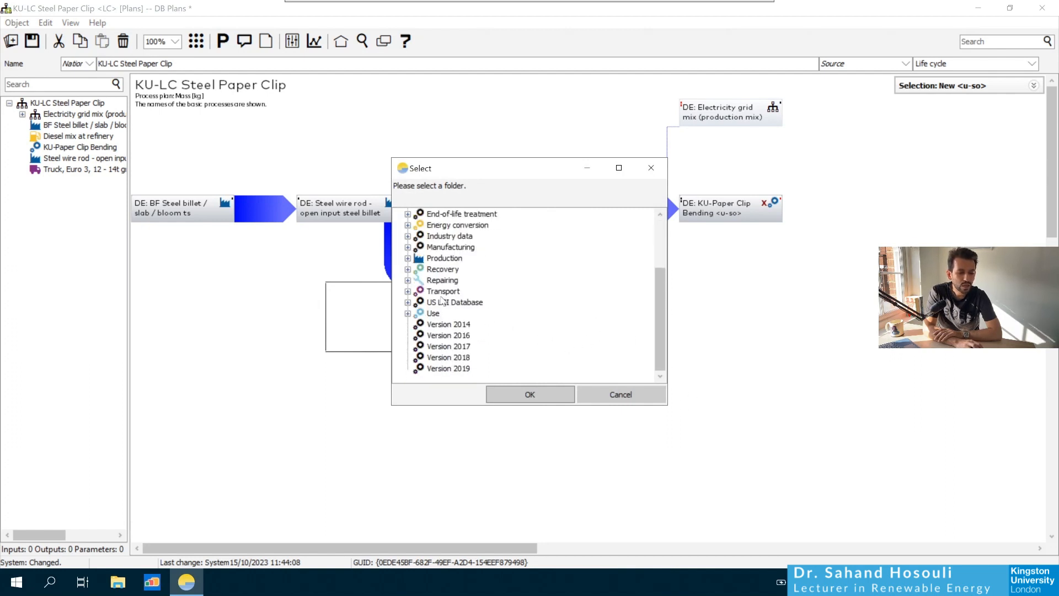
click(431, 313)
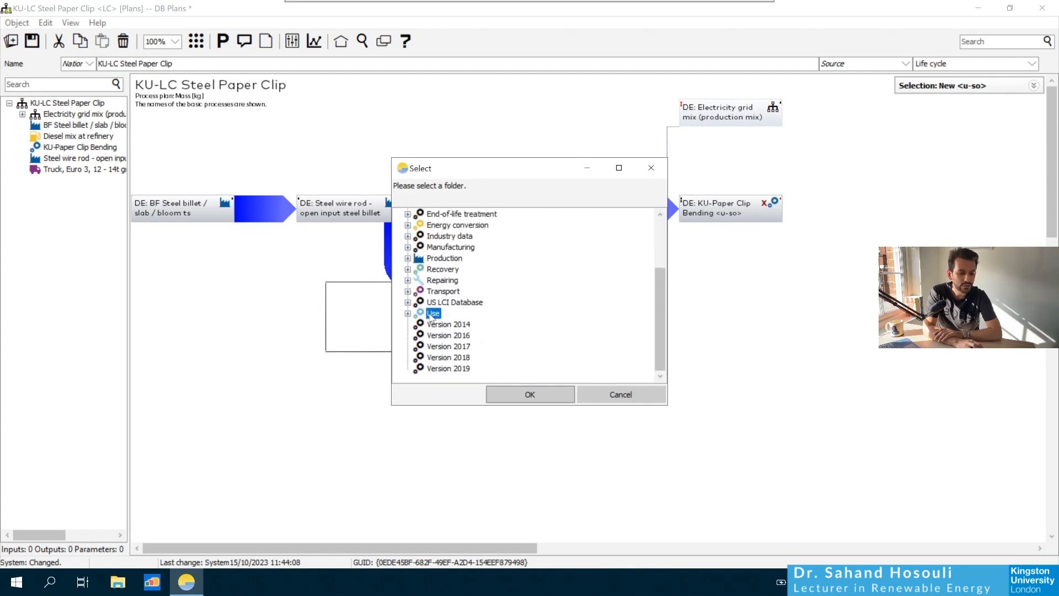
click(543, 394)
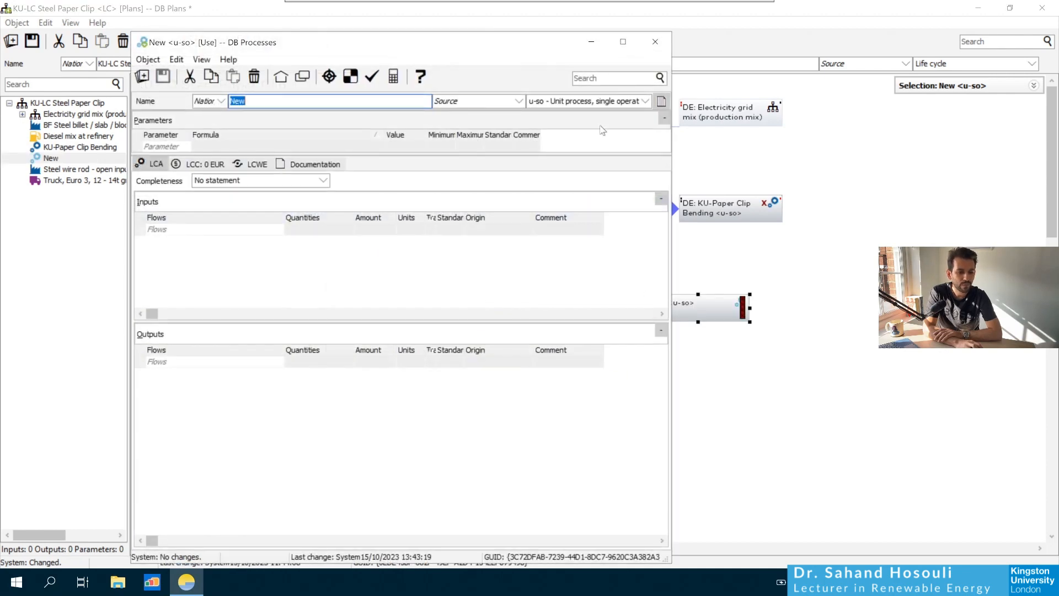
Name the new process KU_Use Phase Steel Paper Clip and set its type to u-so - Unit process, single operation.
drag(479, 43, 606, 25)
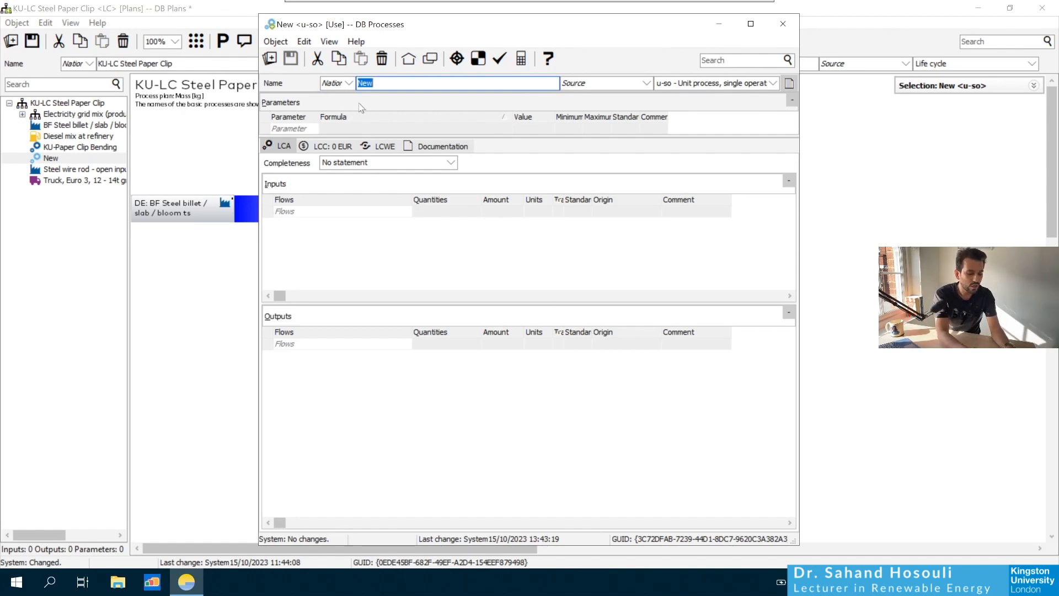
text(KU_)
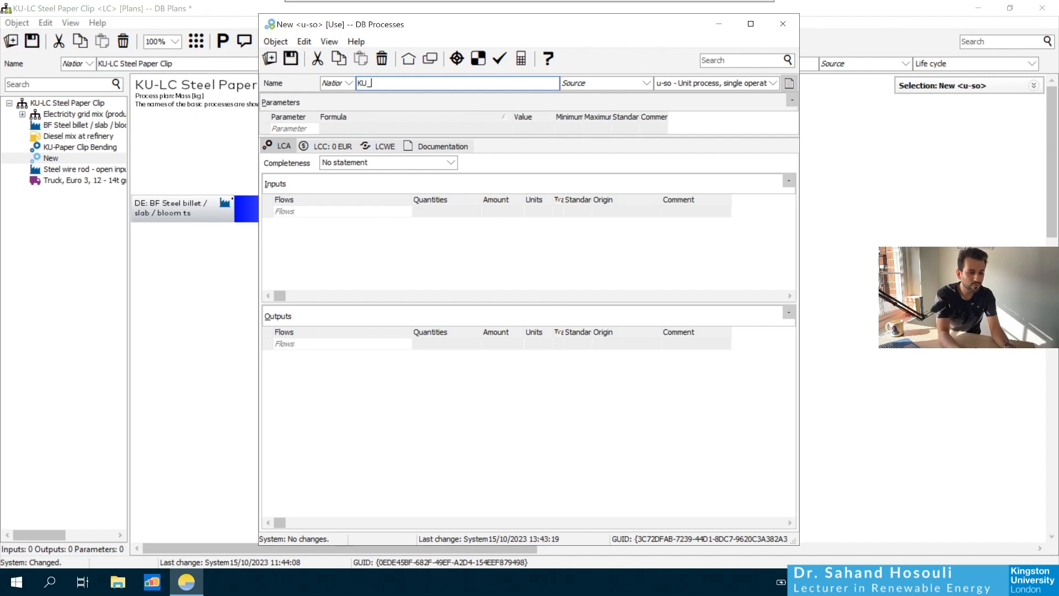
text(Use P)
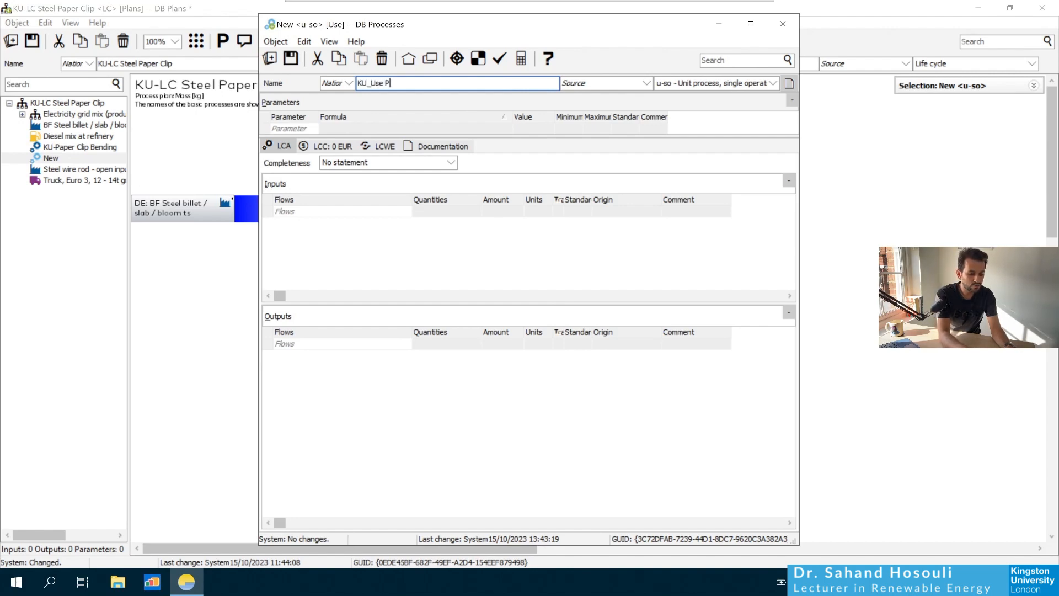
text(hase Stee)
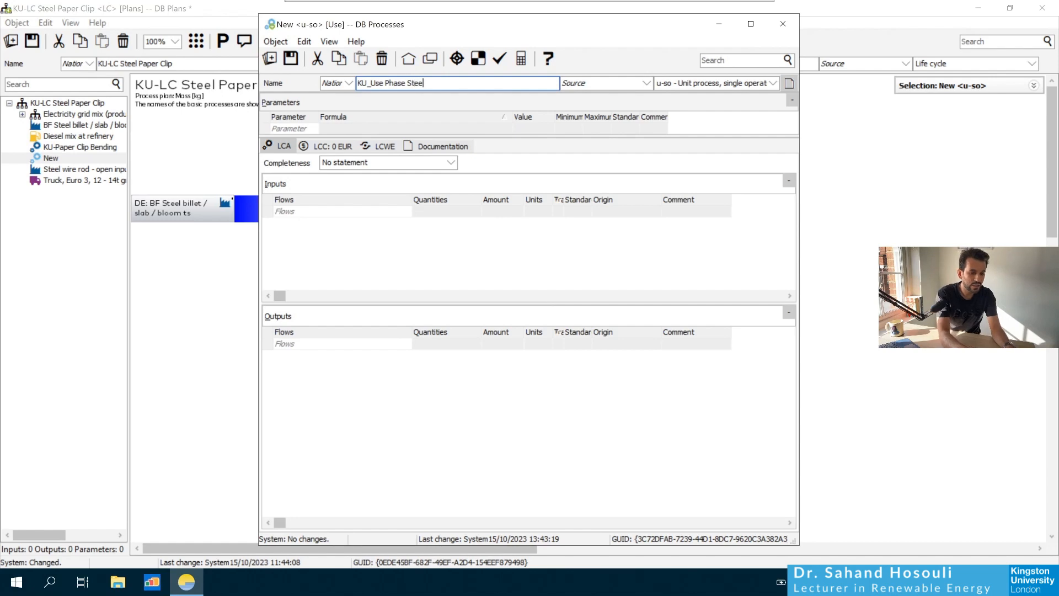
text(l Paper C)
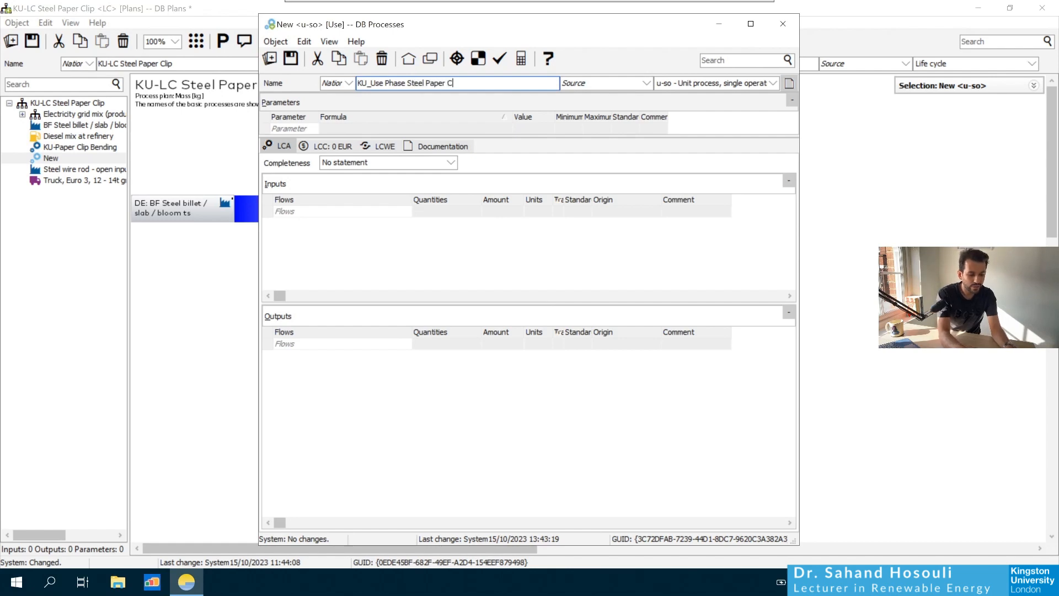
text(lip)
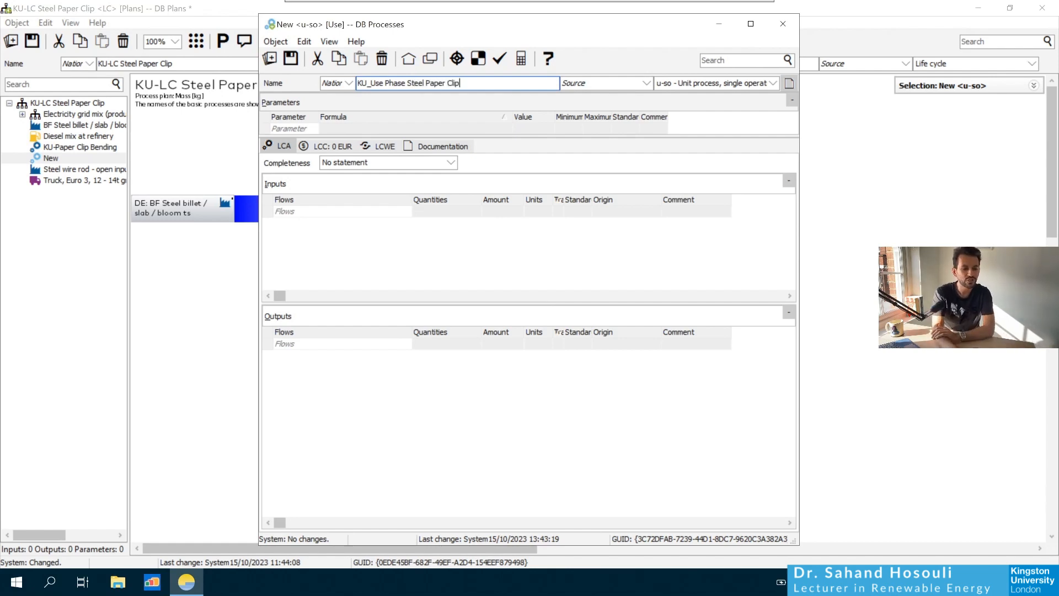
click(682, 85)
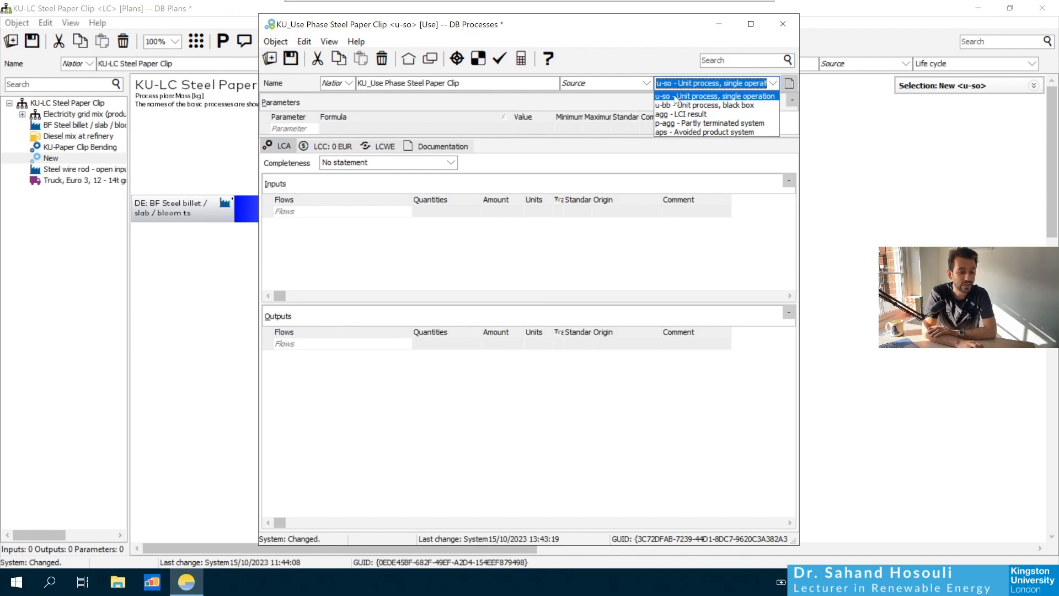
click(674, 97)
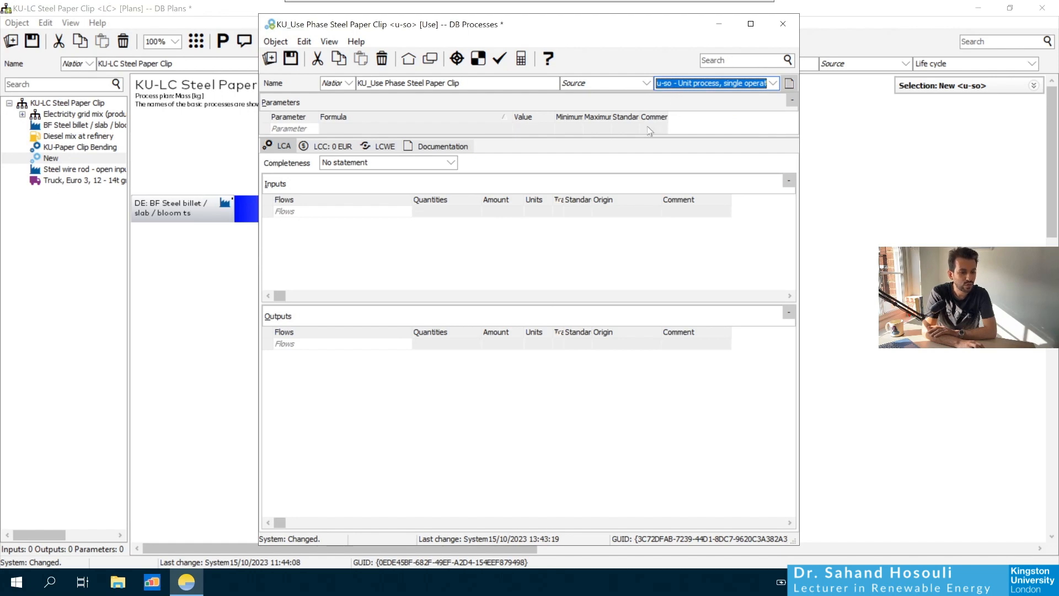
Add the steel paper clip [Metal parts] flow to the inputs of the use phase process.
click(372, 275)
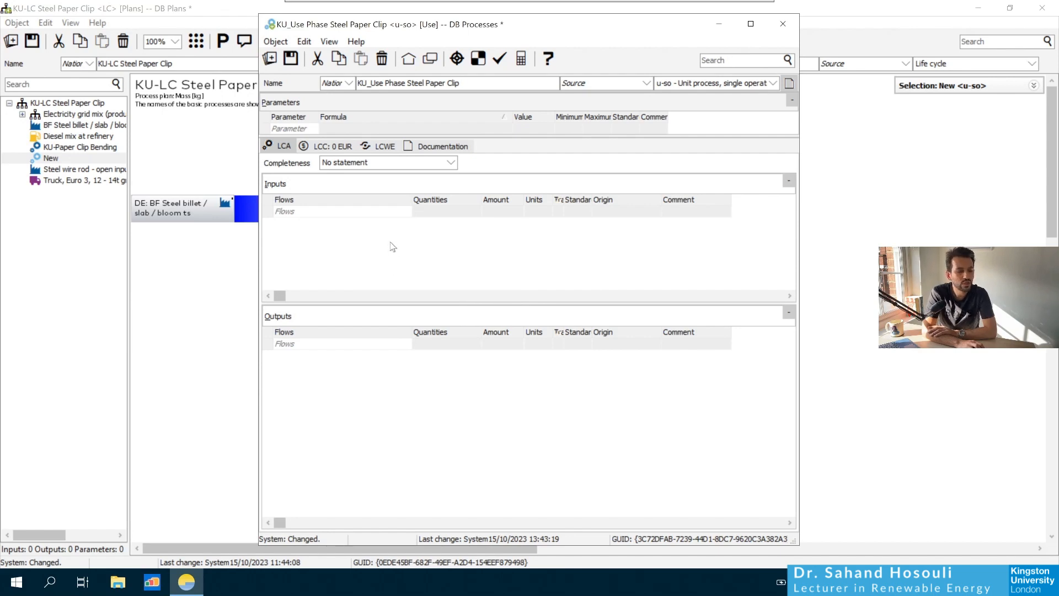
click(377, 214)
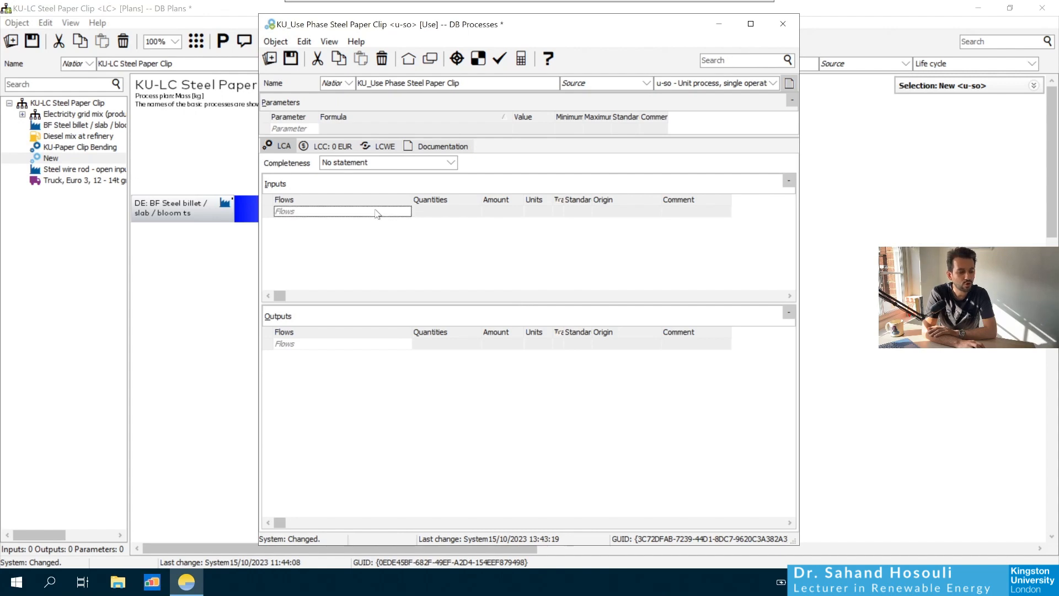
click(287, 211)
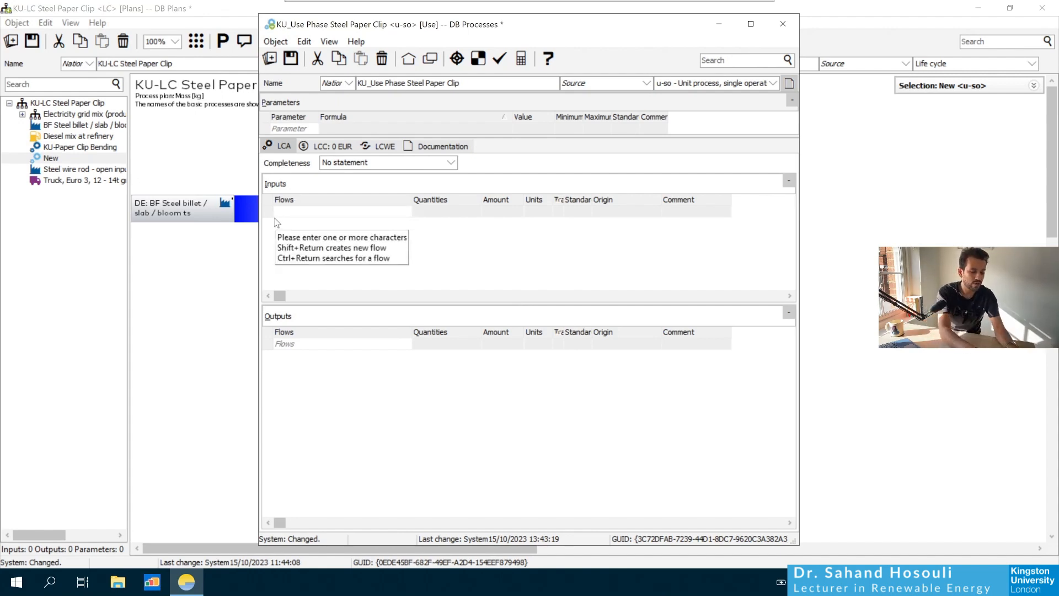
text(steel paper clip)
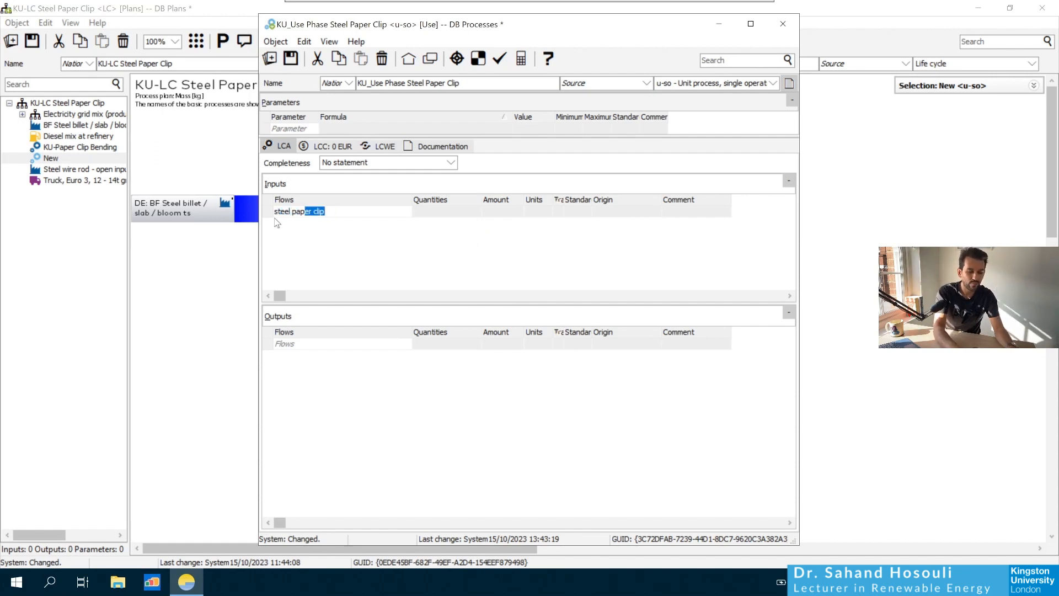
key(Return)
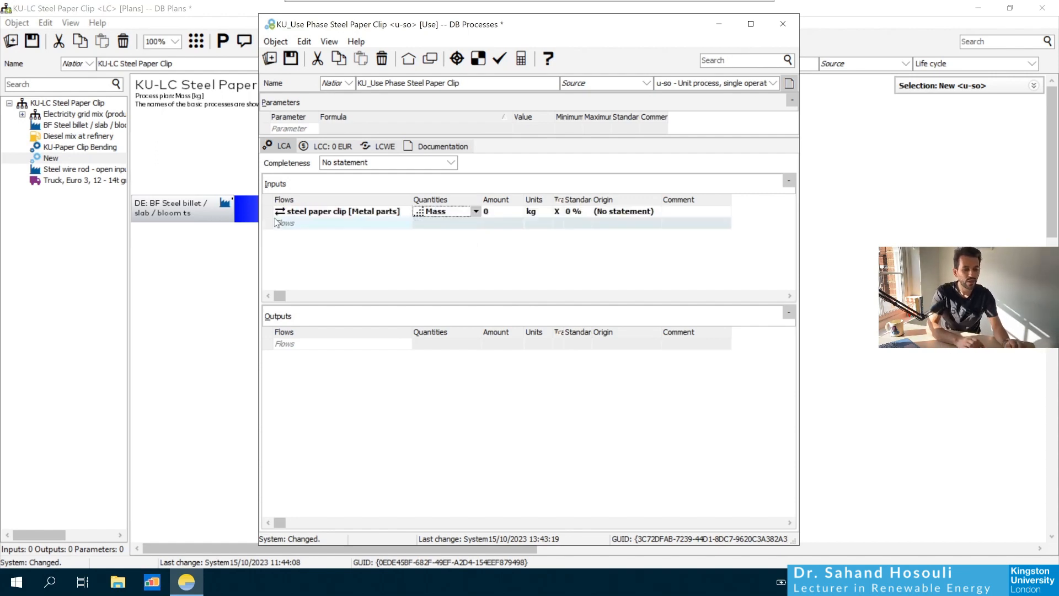
Set the amount of the steel paper clip input flow to 0.00035 kg.
click(487, 213)
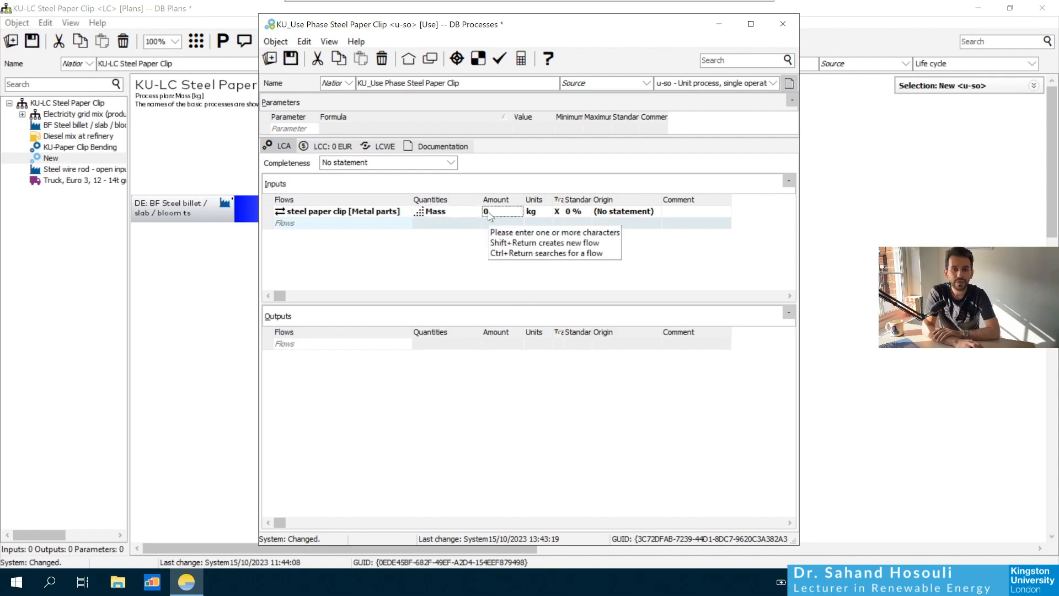
double_click(486, 212)
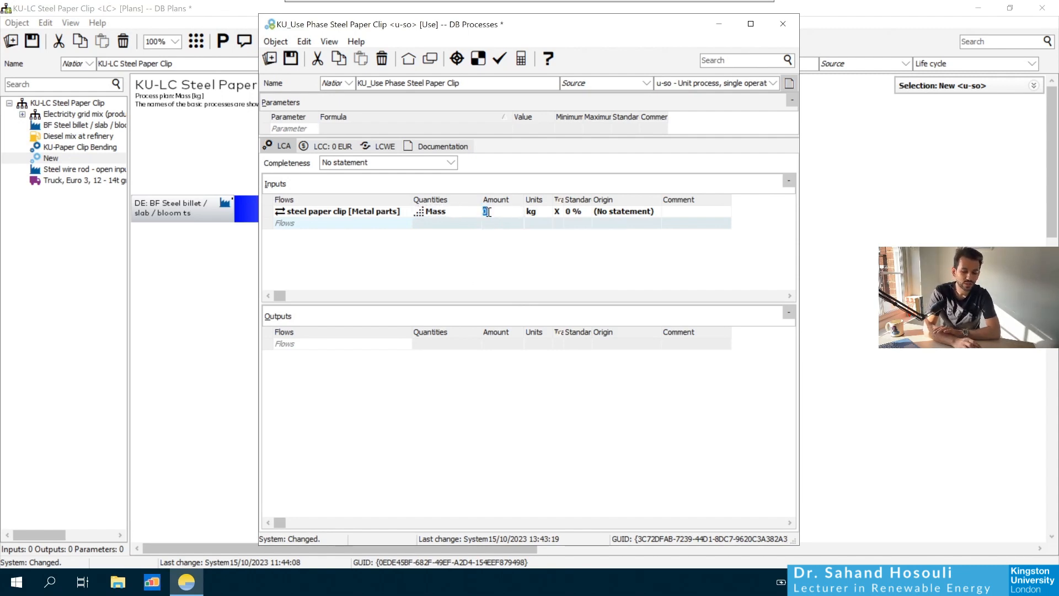
text(0.00)
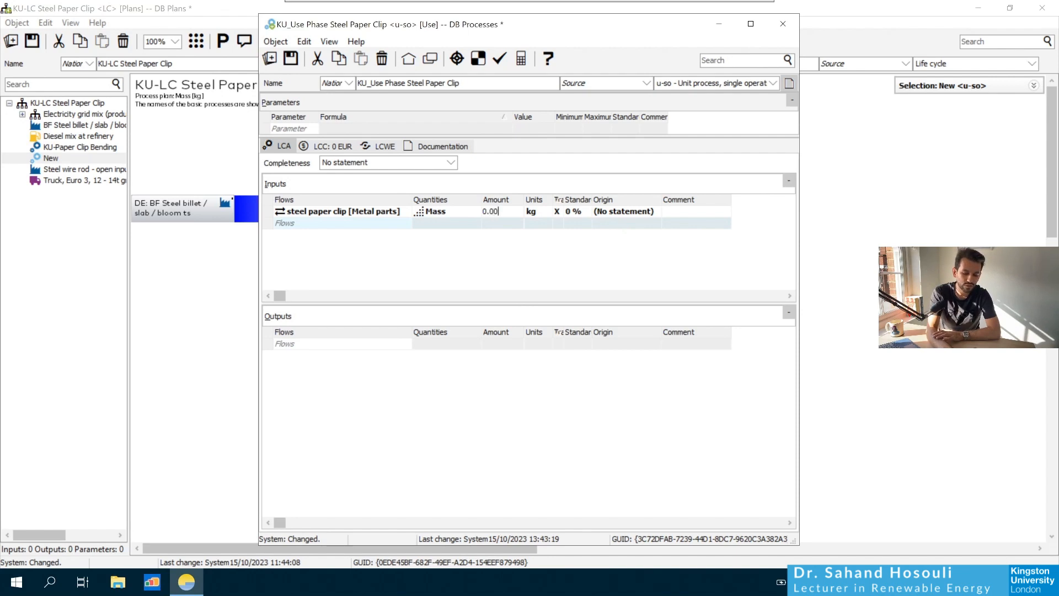
text(035)
key(Return)
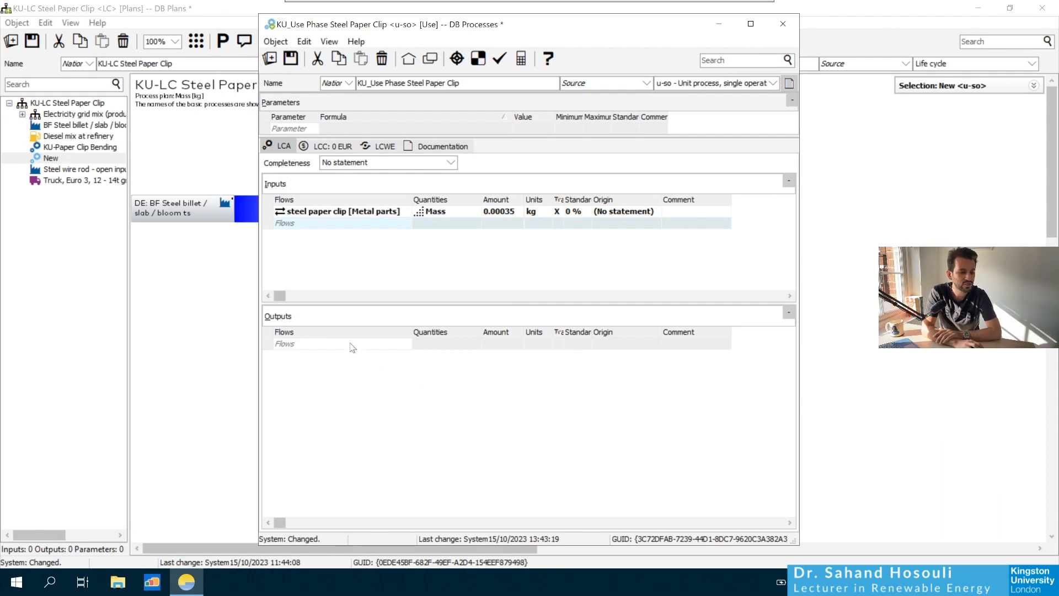
Add the Steel scrap (St) [Waste for recovery] flow to the outputs of the use phase process.
click(333, 345)
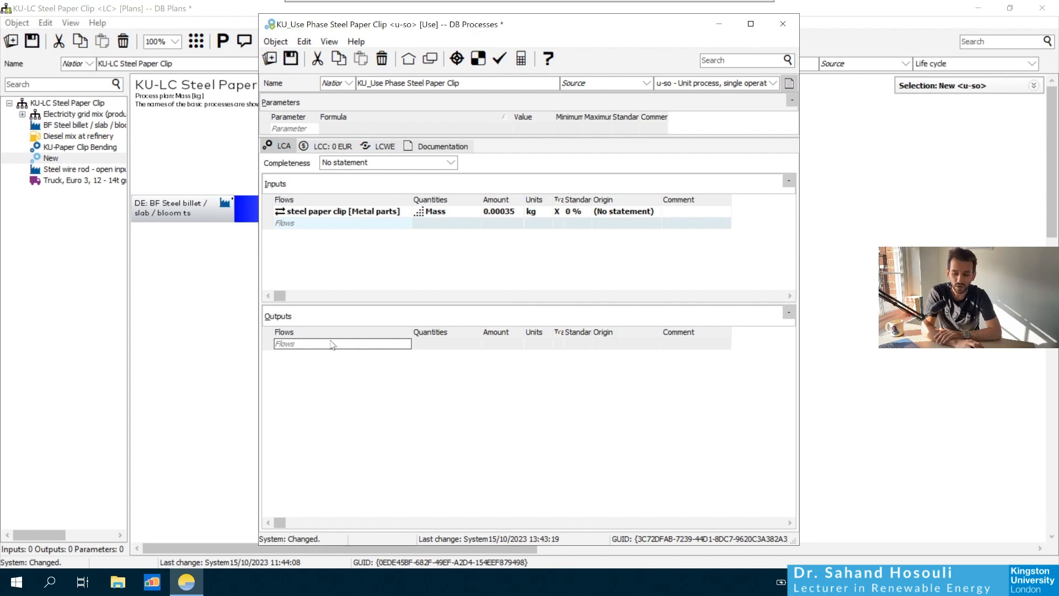
click(333, 345)
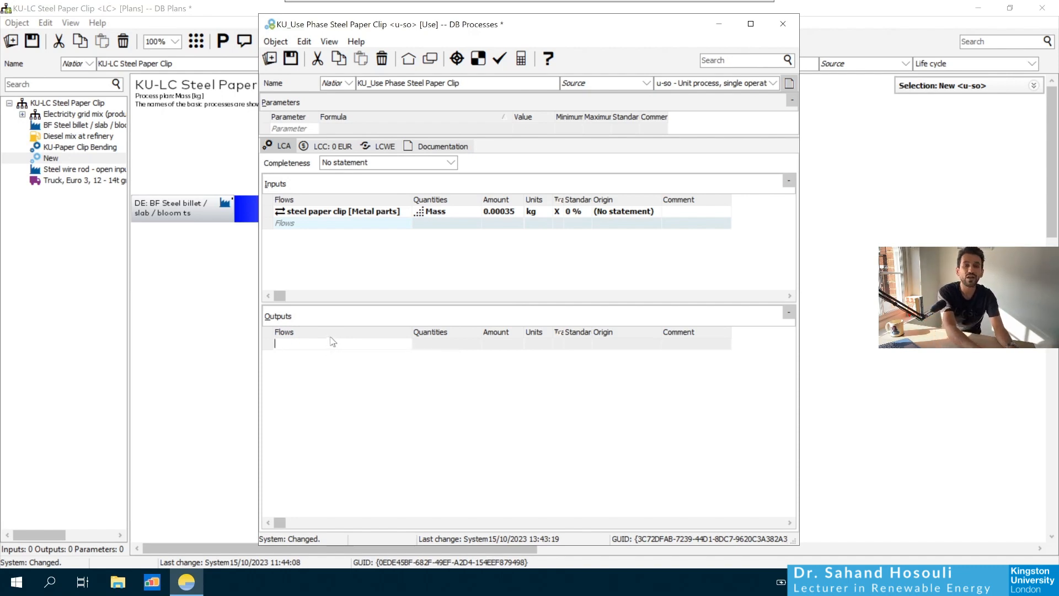
text(stee)
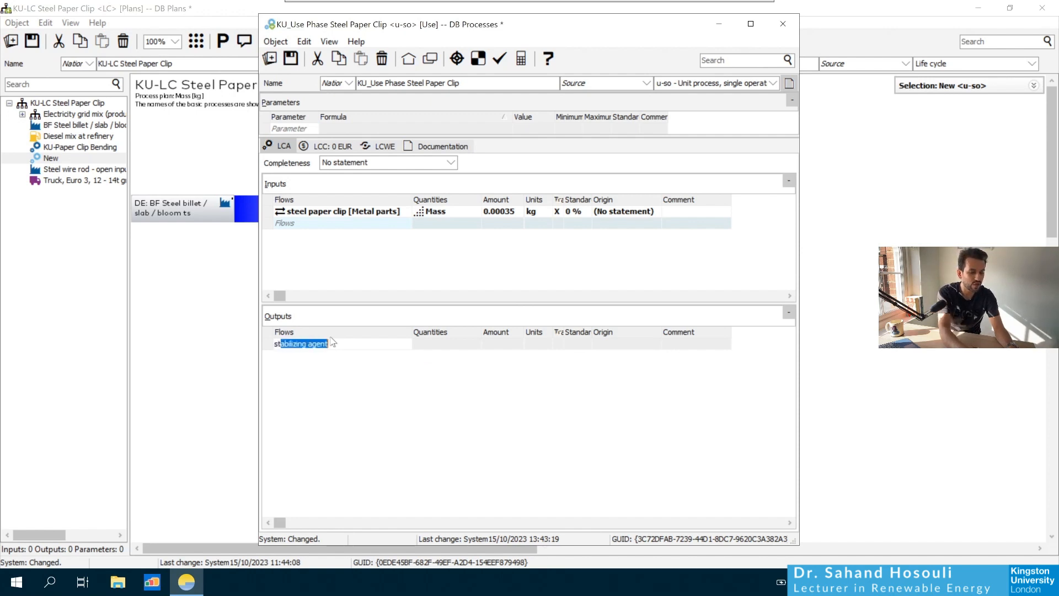
text(l scrap)
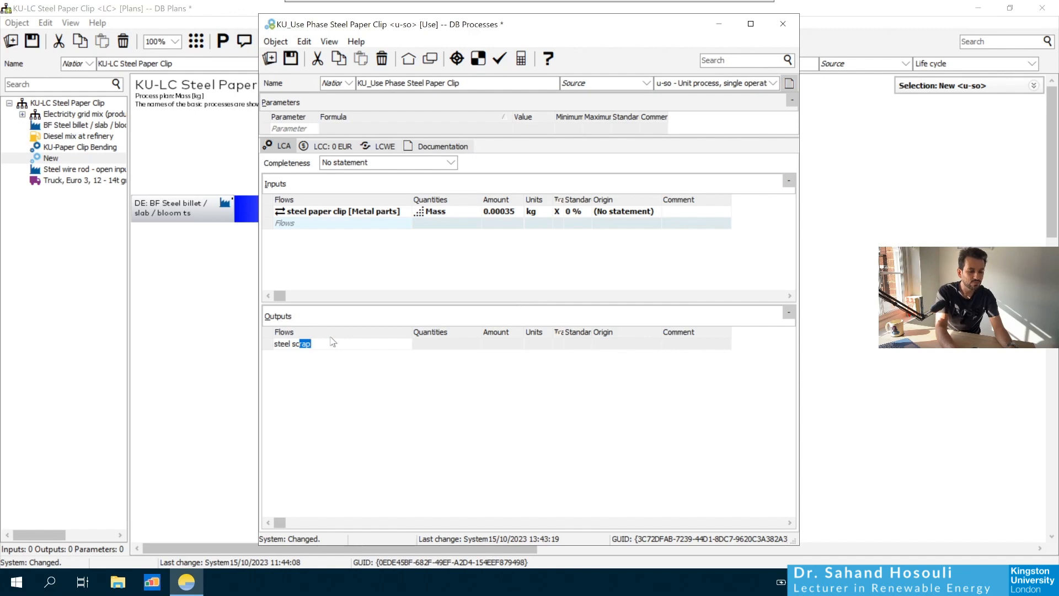
key(Return)
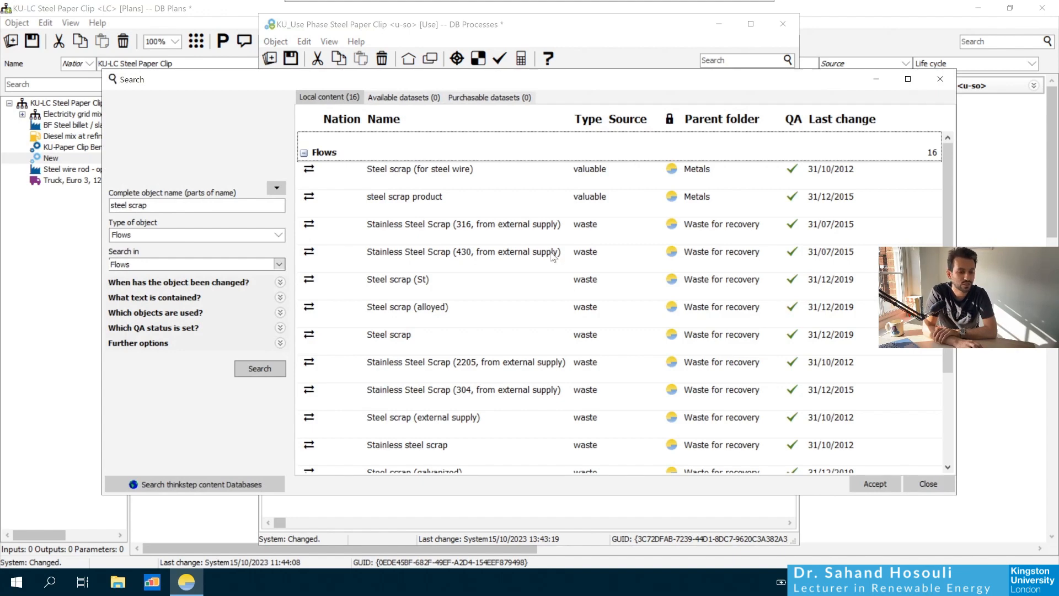
click(444, 295)
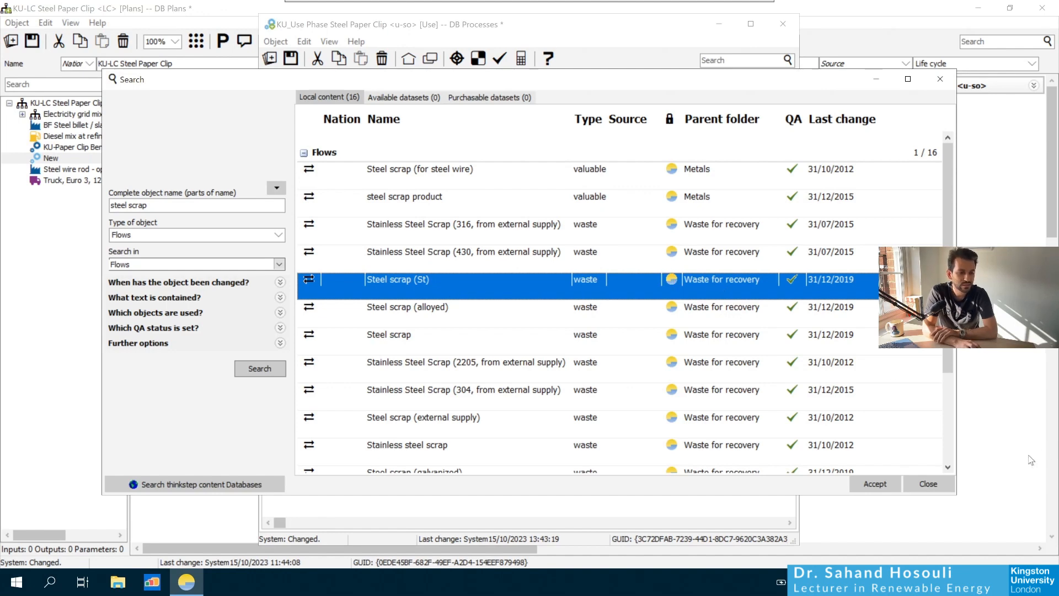
click(866, 484)
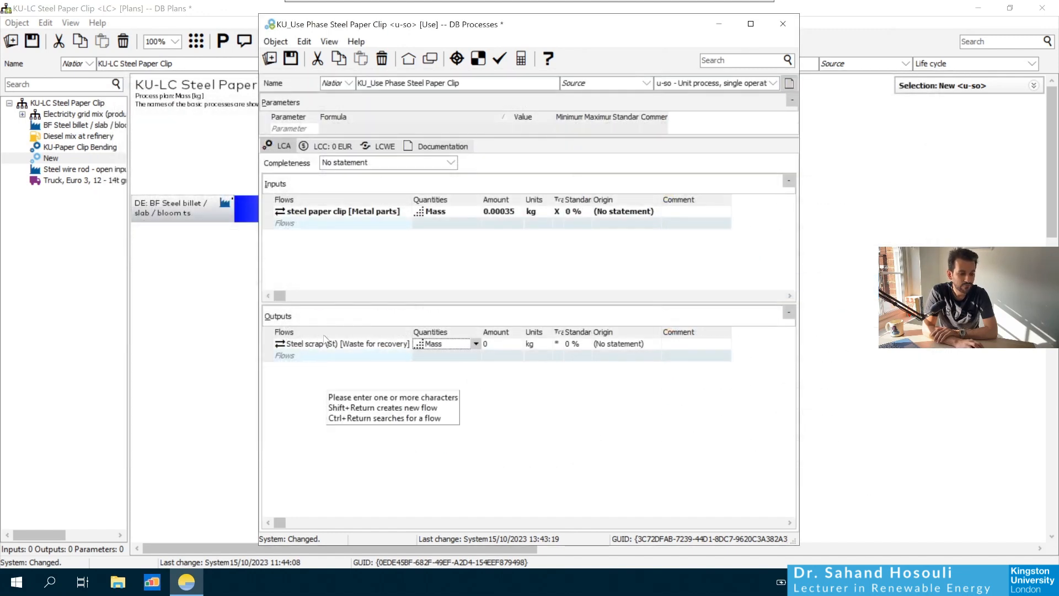
Set the steel scrap output amount to 0.00035 kg, then save and close the use phase process.
click(500, 345)
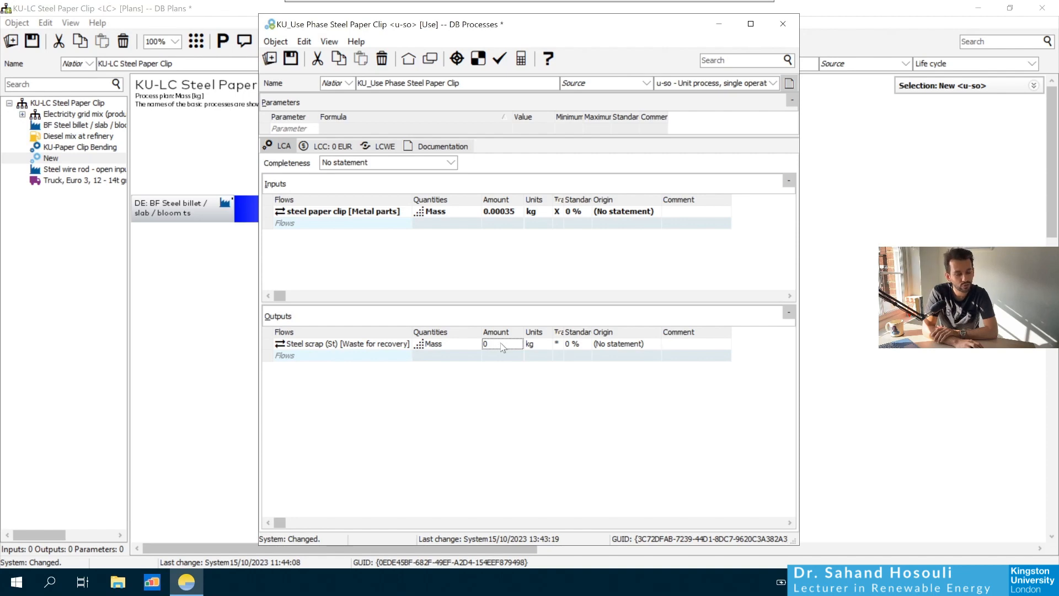
click(501, 344)
double_click(502, 343)
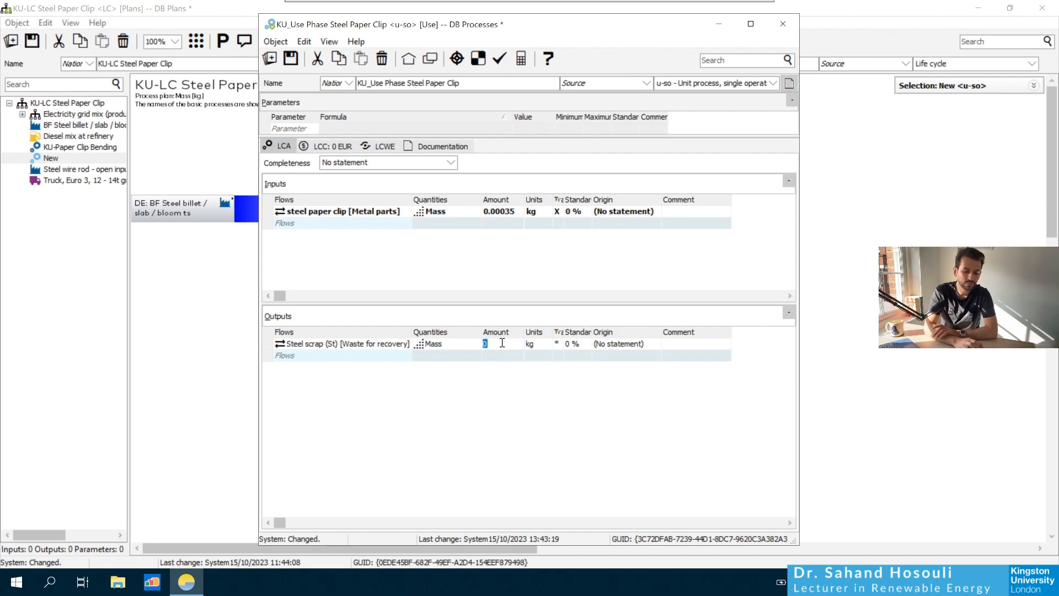
text(0.00035)
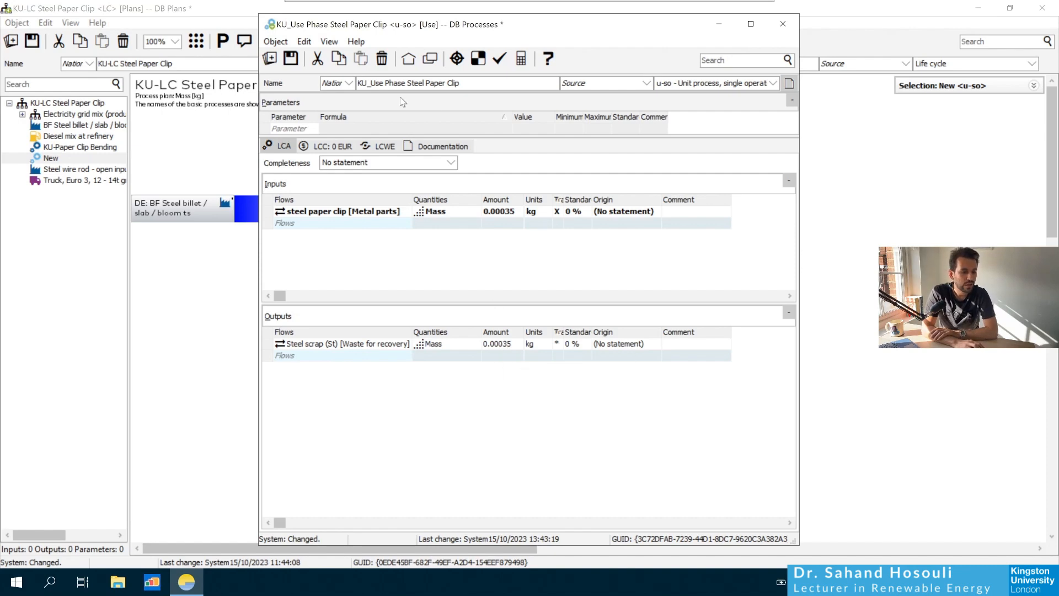
click(297, 63)
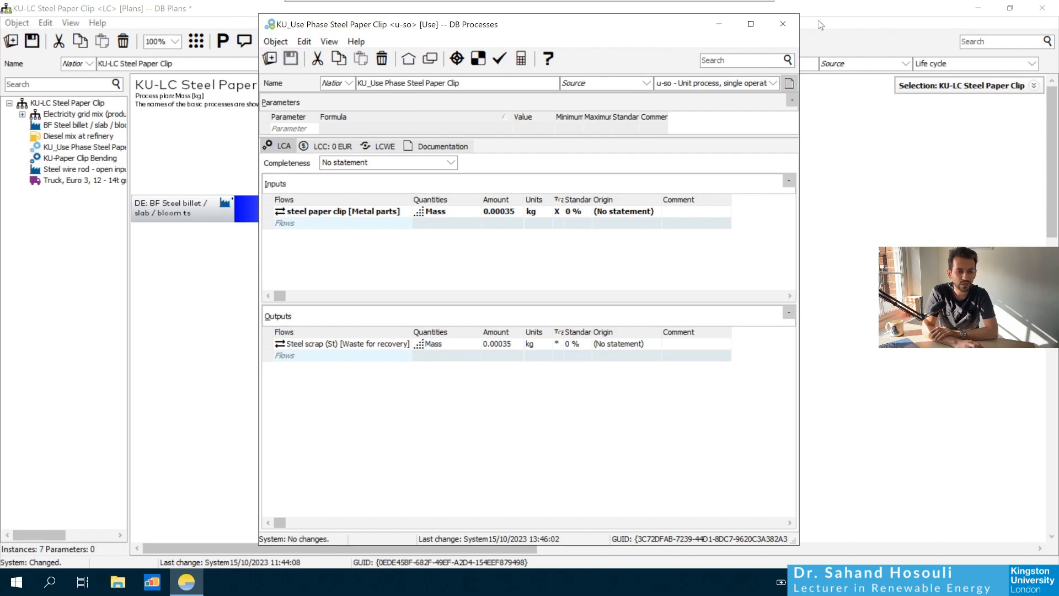
click(779, 26)
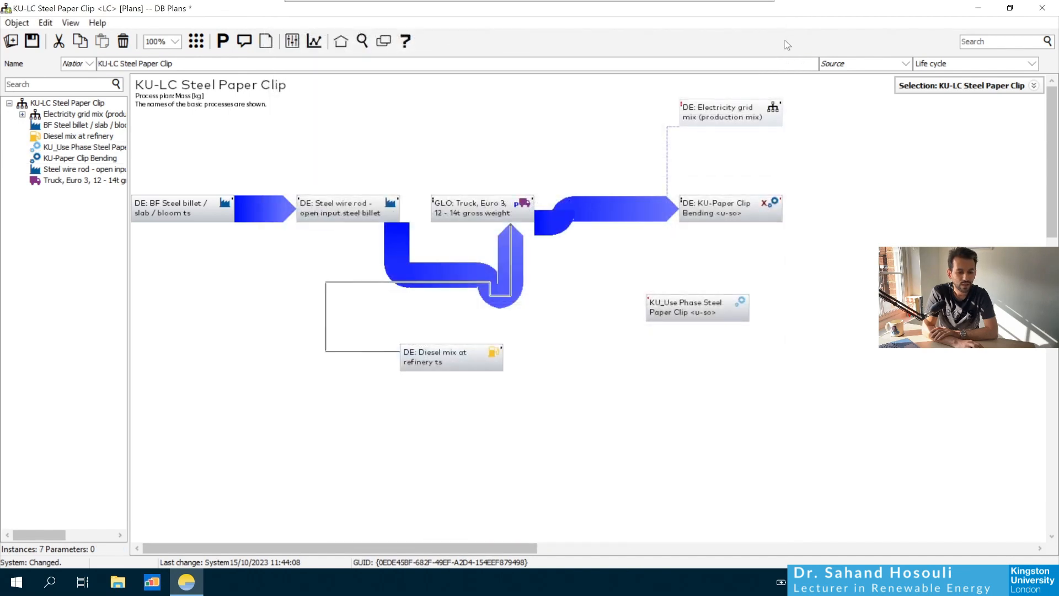
Place the use phase process in line after KU-Paper Clip Bending and link the bending output to it.
click(715, 301)
drag(716, 302, 910, 207)
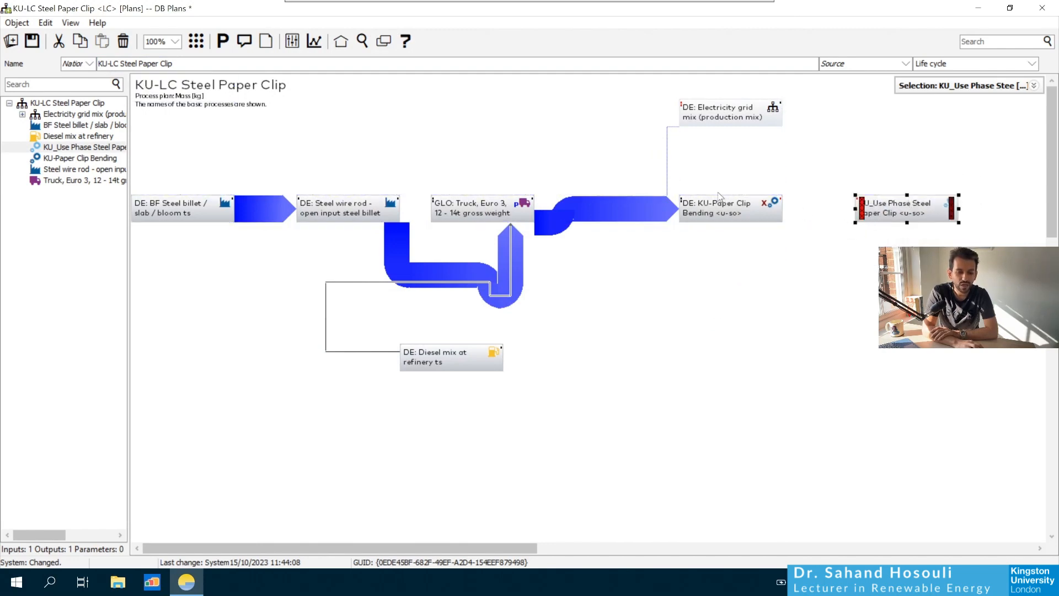
click(713, 212)
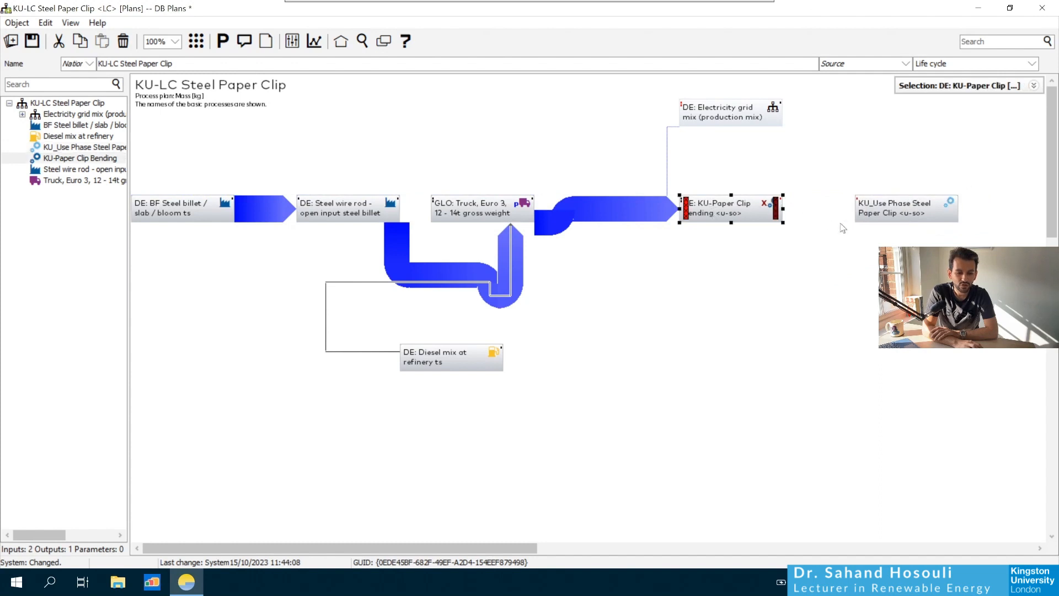
click(902, 228)
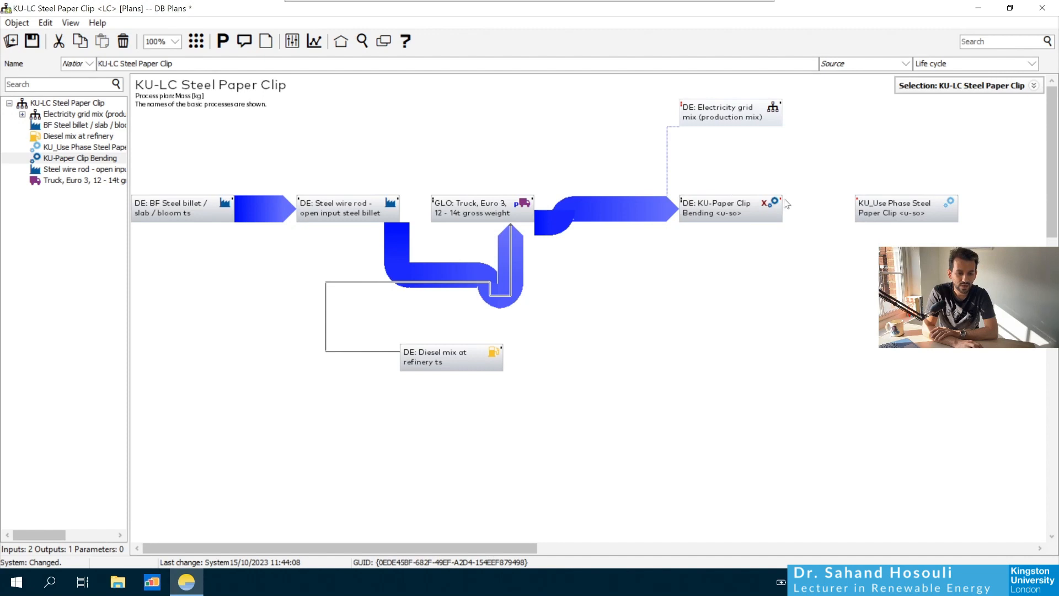
drag(781, 203, 894, 214)
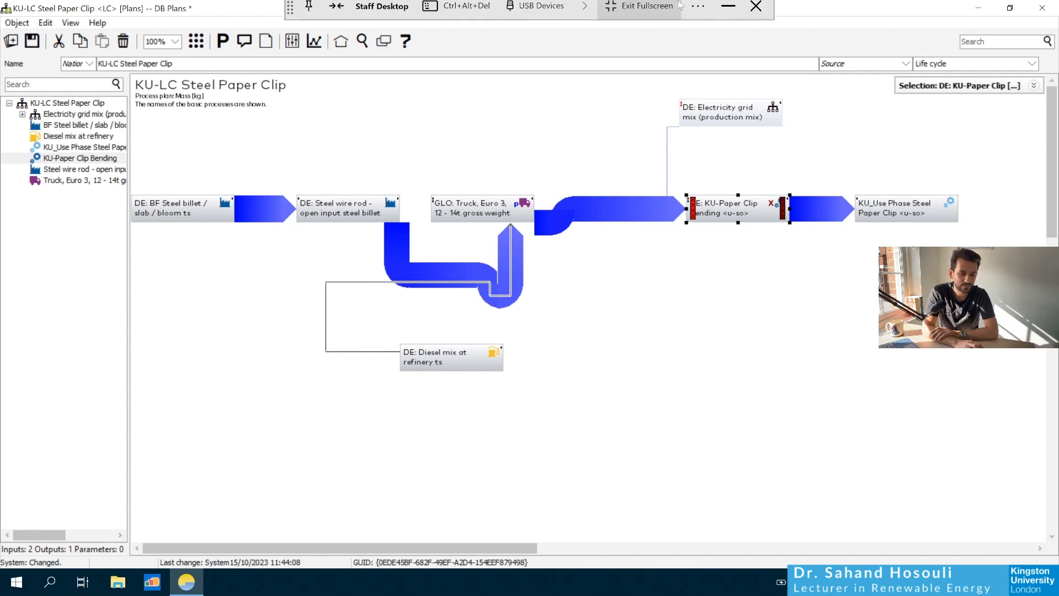
Check the plan settings of the DE Electricity grid mix (production mix) and leave them without changes.
click(642, 393)
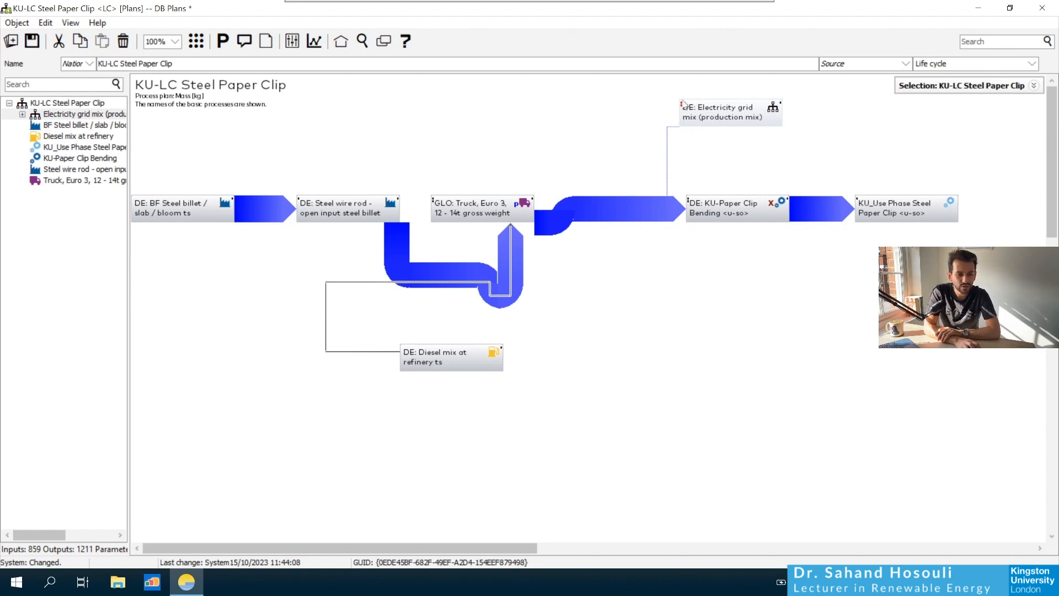
double_click(711, 111)
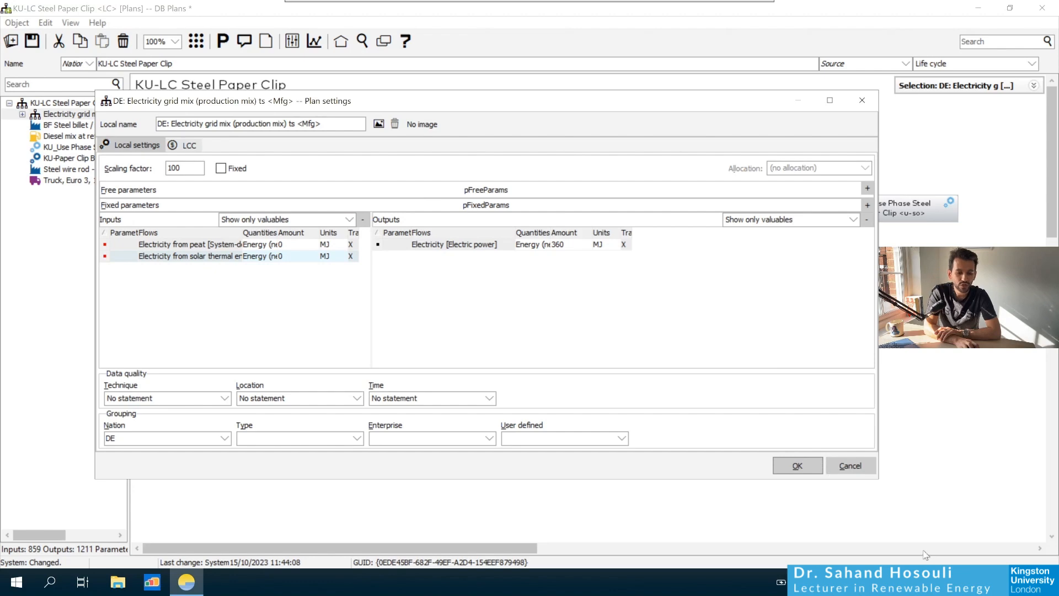
click(849, 464)
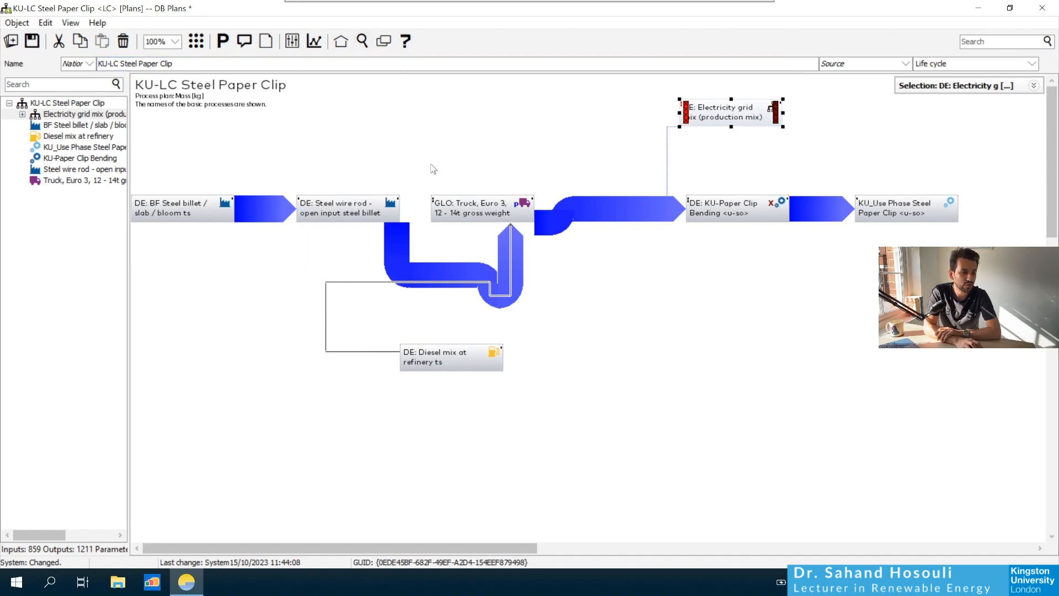
Search the database's plans and processes for electricity.
click(362, 41)
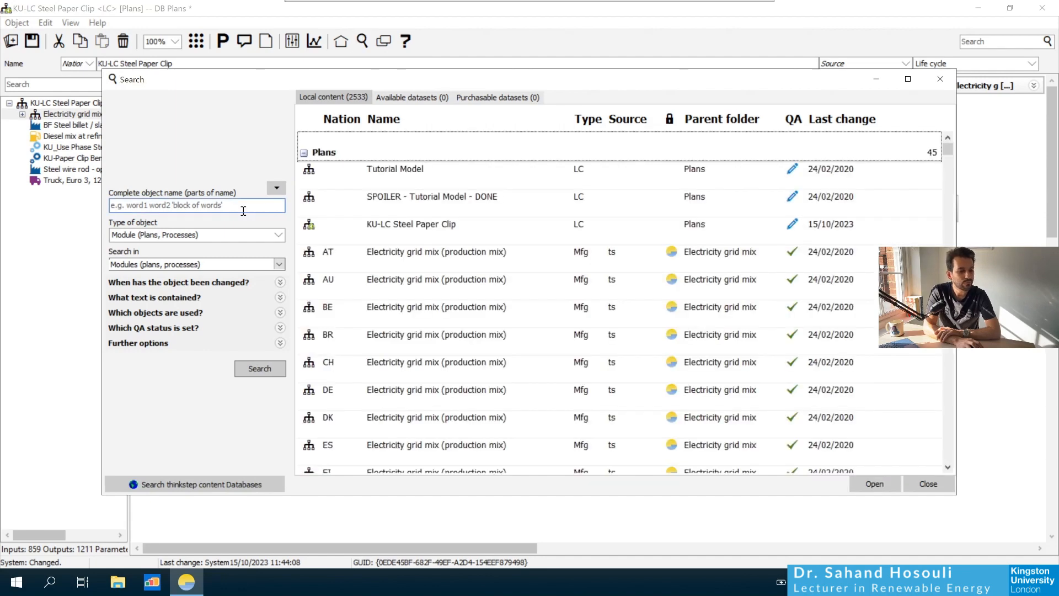
click(243, 209)
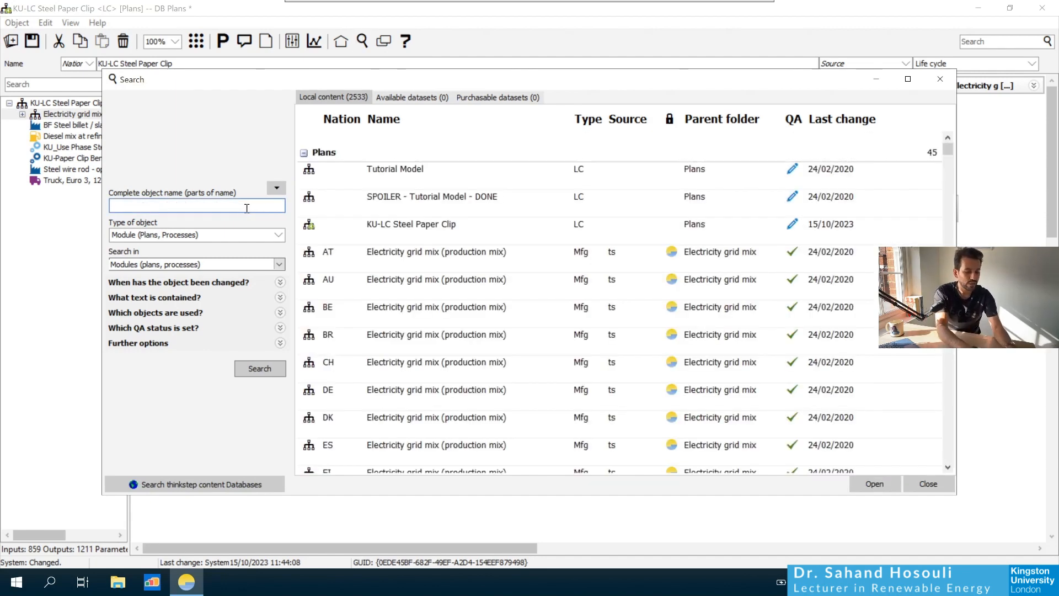
text(electrci)
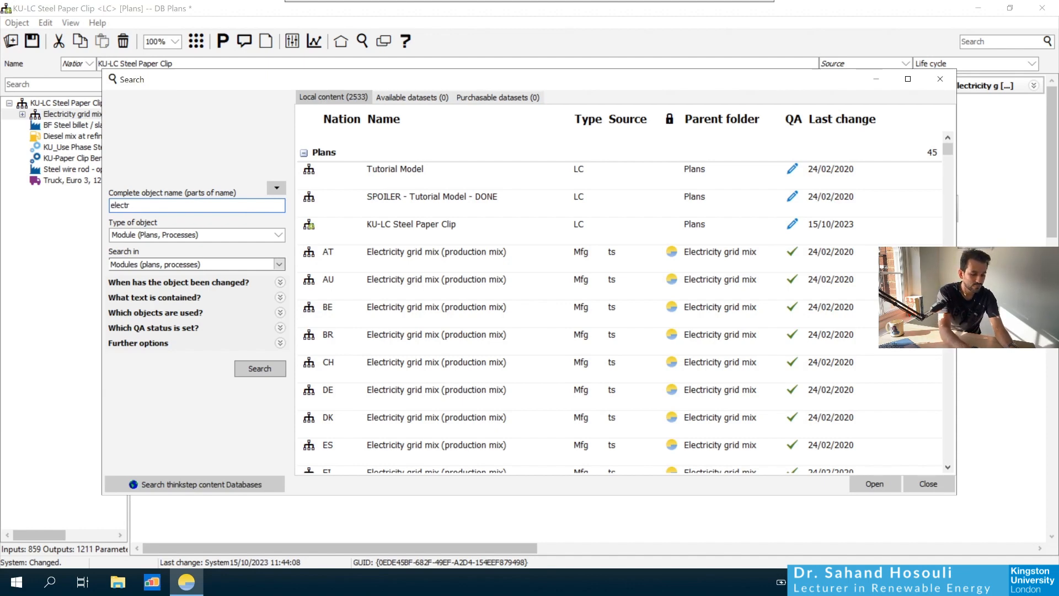
key(Return)
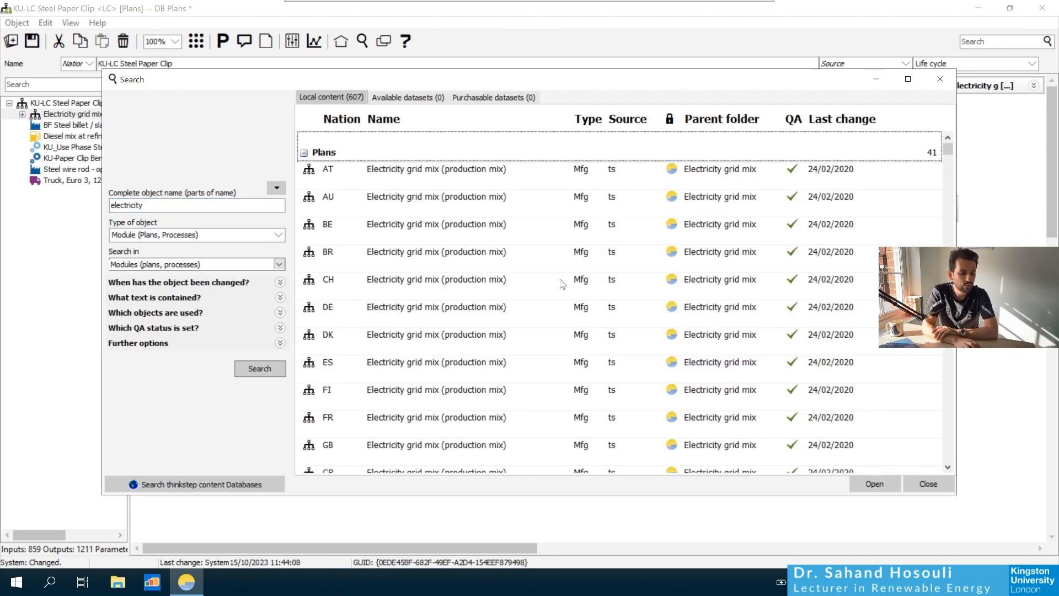
Add the aggregated DE Electricity grid mix process (consumption mix) to the plan, placing it beside the existing Electricity grid mix (production mix).
scroll(578, 240, down, 3)
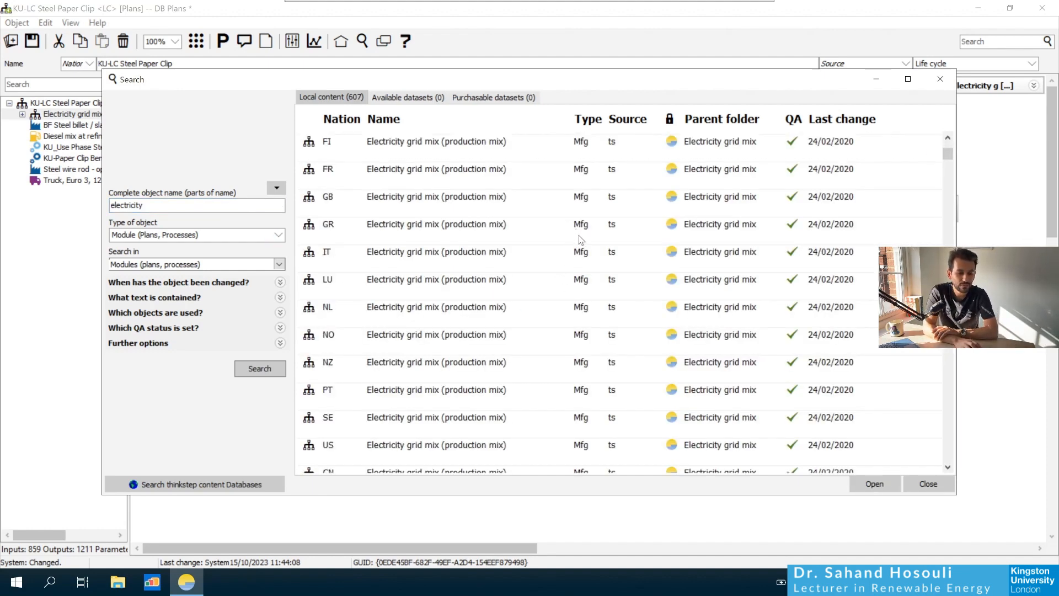
scroll(580, 239, down, 6)
scroll(580, 236, up, 3)
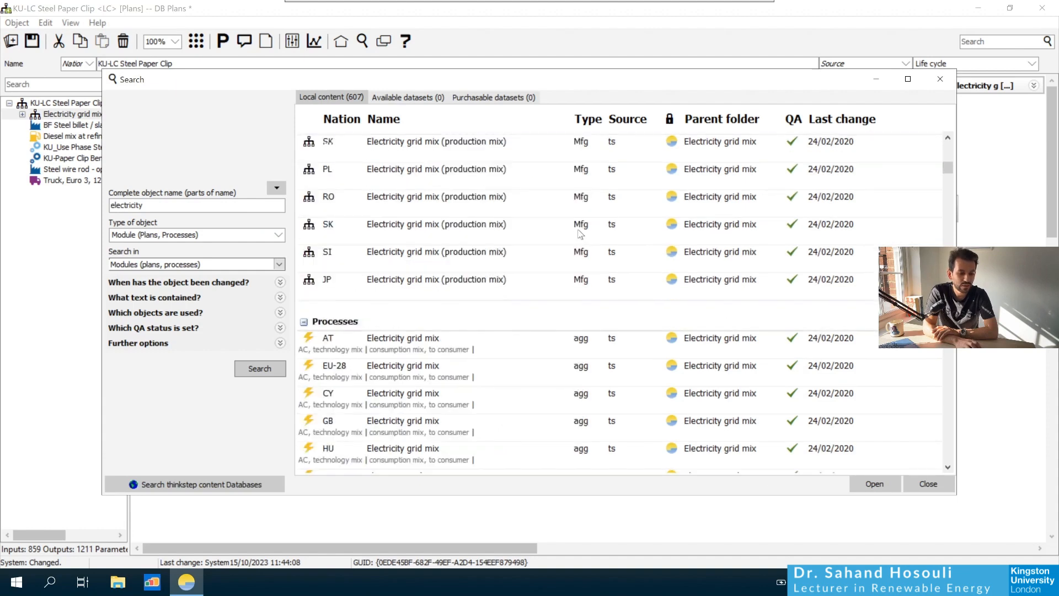
scroll(574, 242, up, 12)
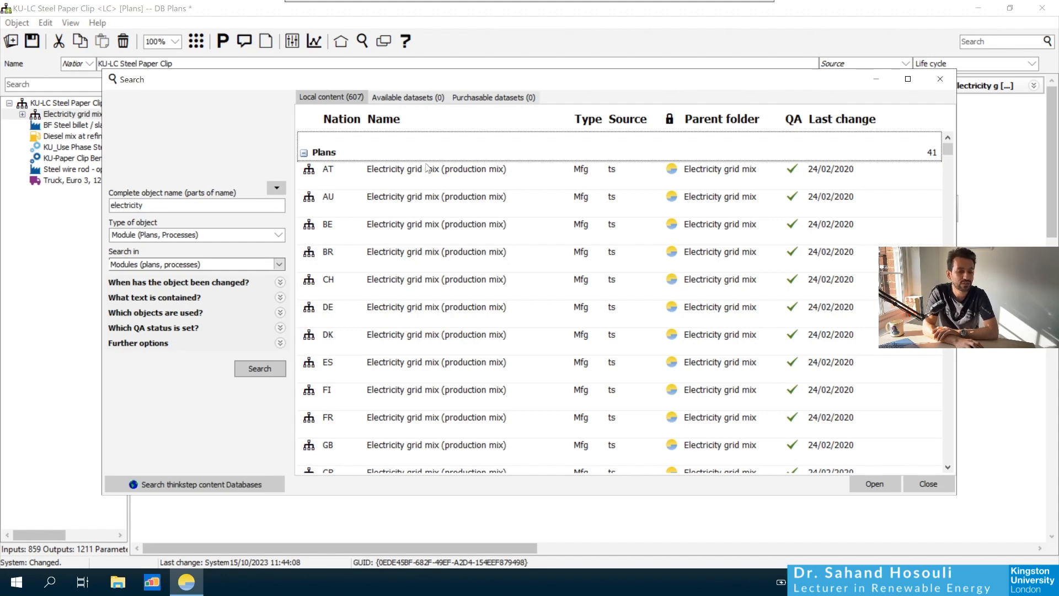
scroll(477, 232, down, 10)
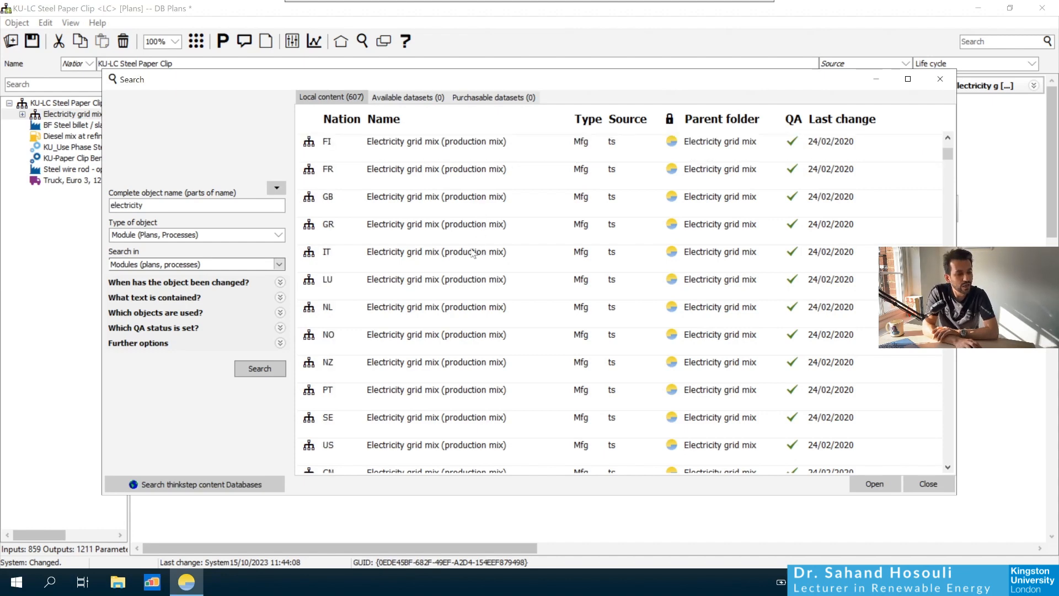
scroll(466, 251, down, 3)
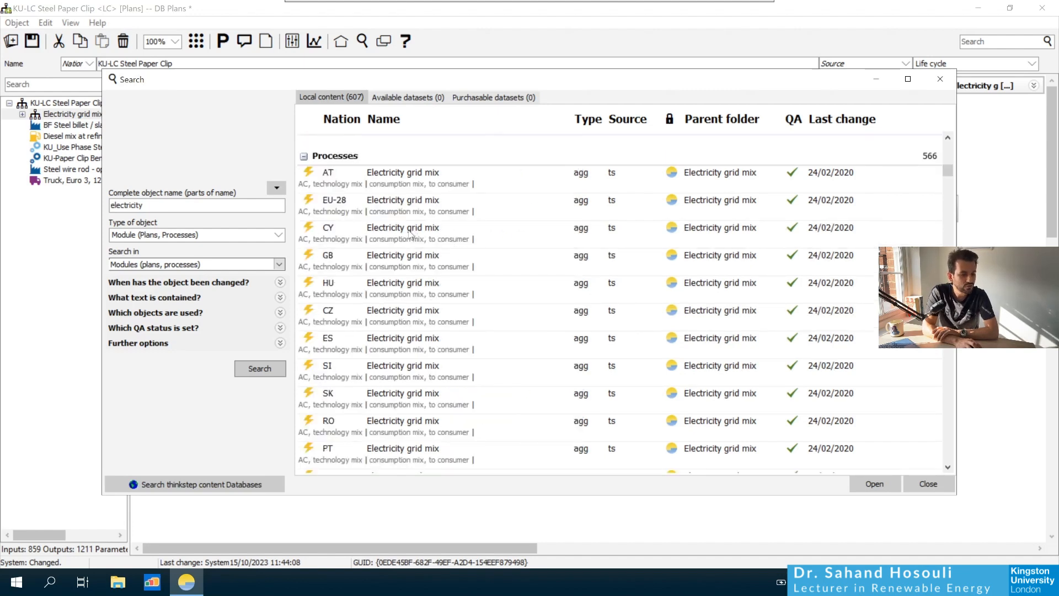
scroll(435, 315, down, 2)
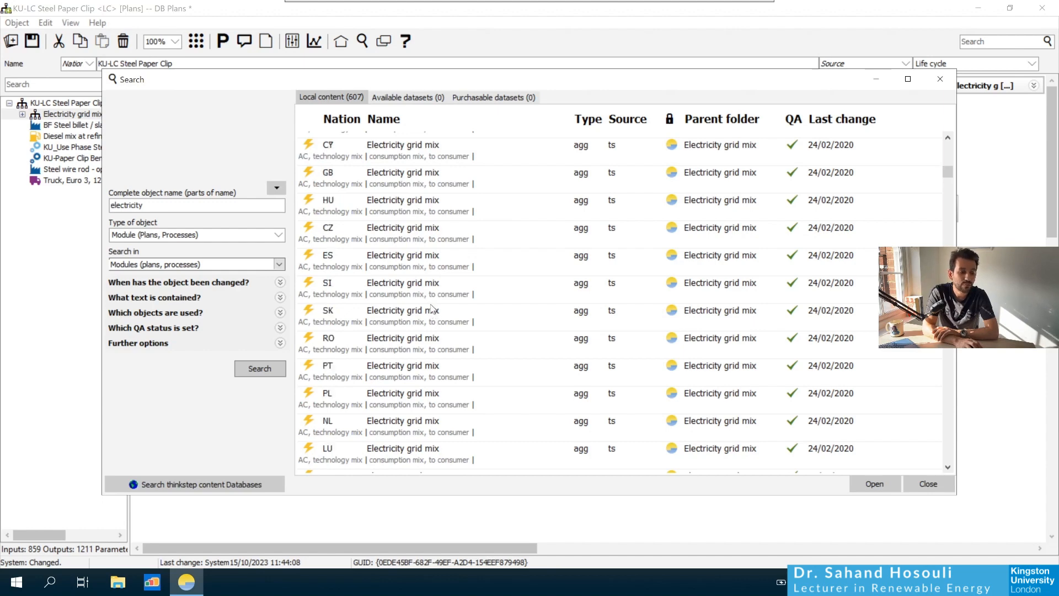
scroll(432, 309, up, 3)
scroll(431, 309, down, 3)
scroll(432, 308, down, 4)
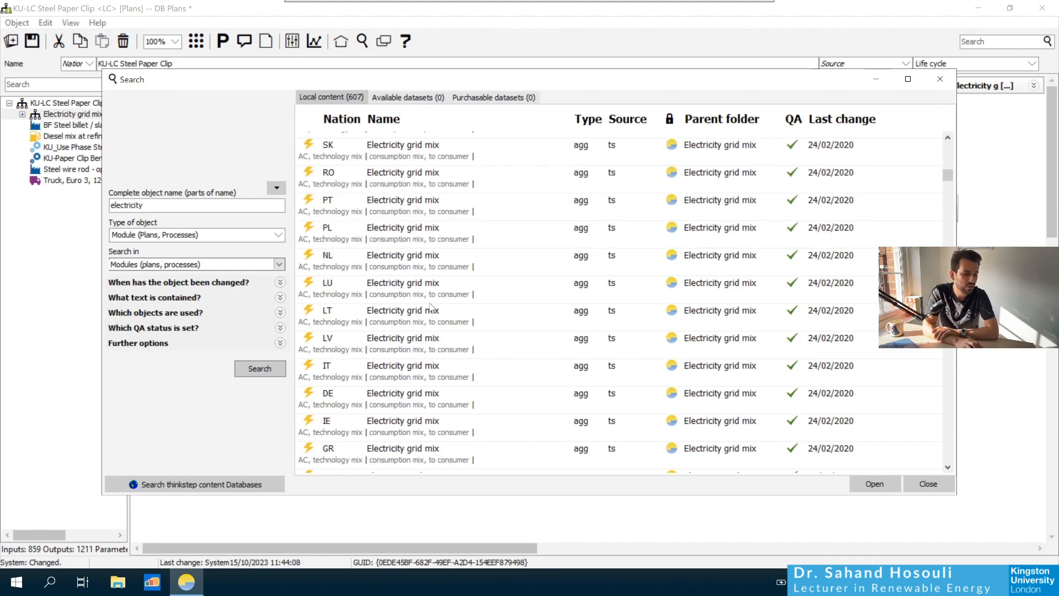
scroll(347, 269, up, 1)
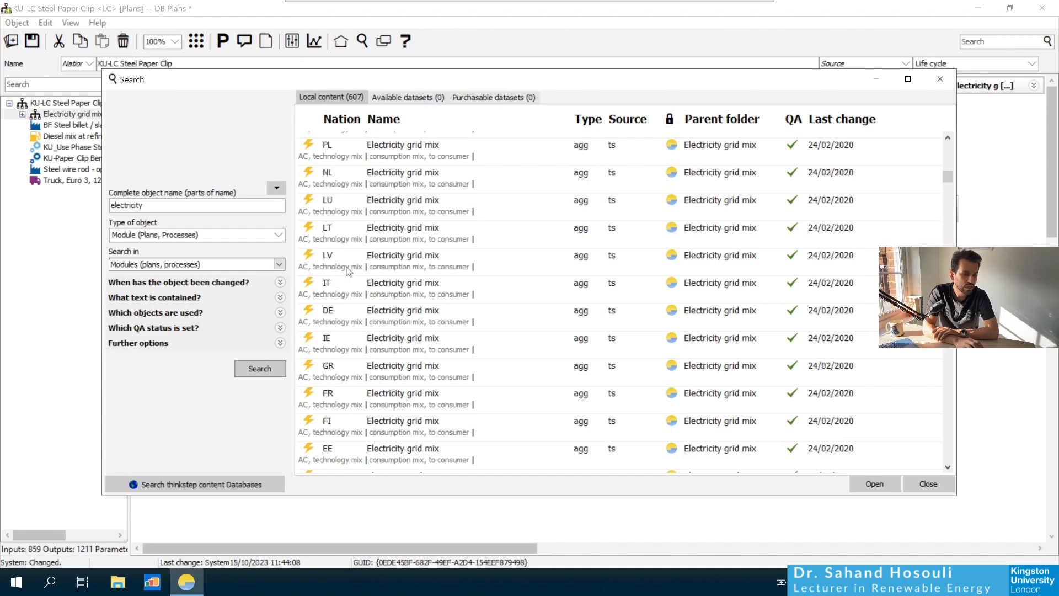
click(343, 314)
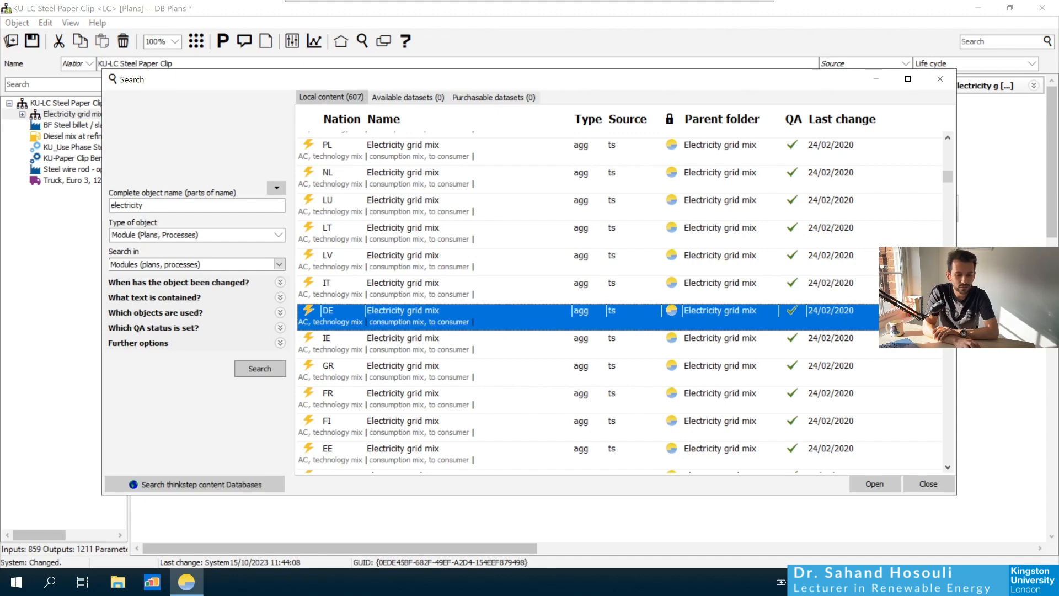
drag(938, 314, 1017, 157)
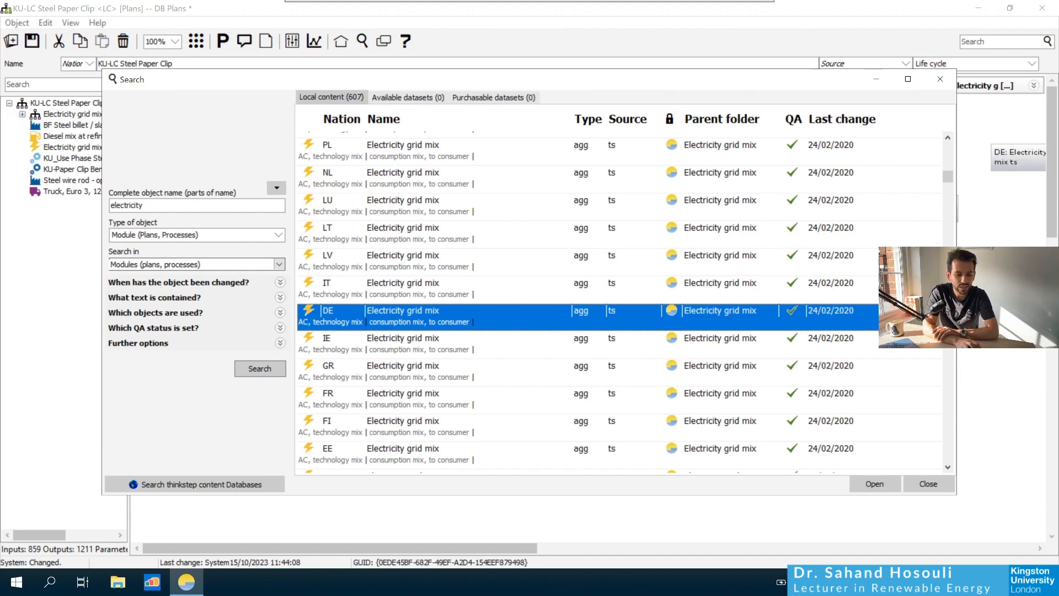
click(939, 79)
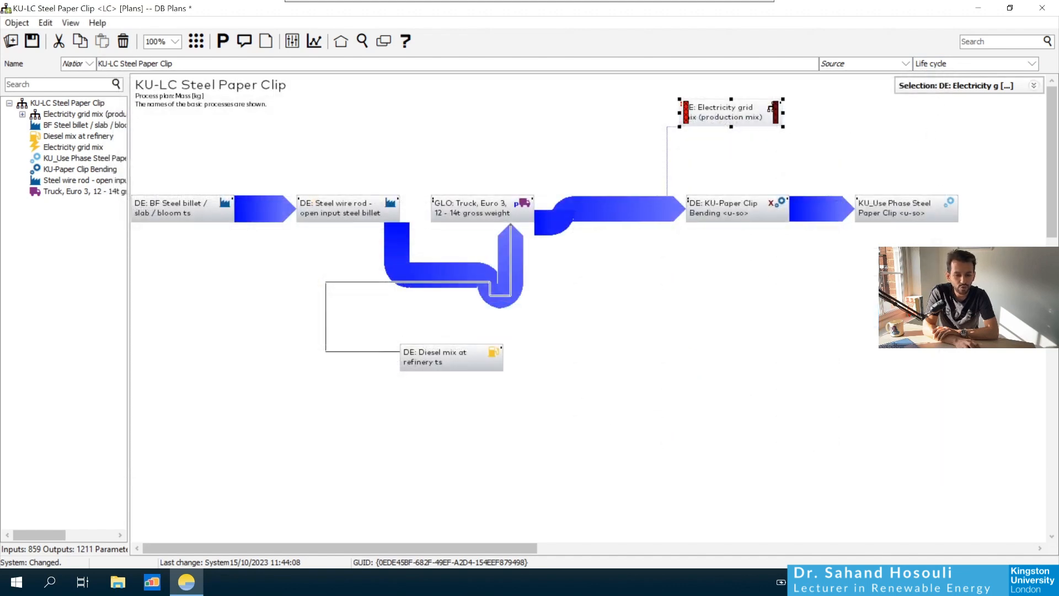
drag(948, 276, 546, 127)
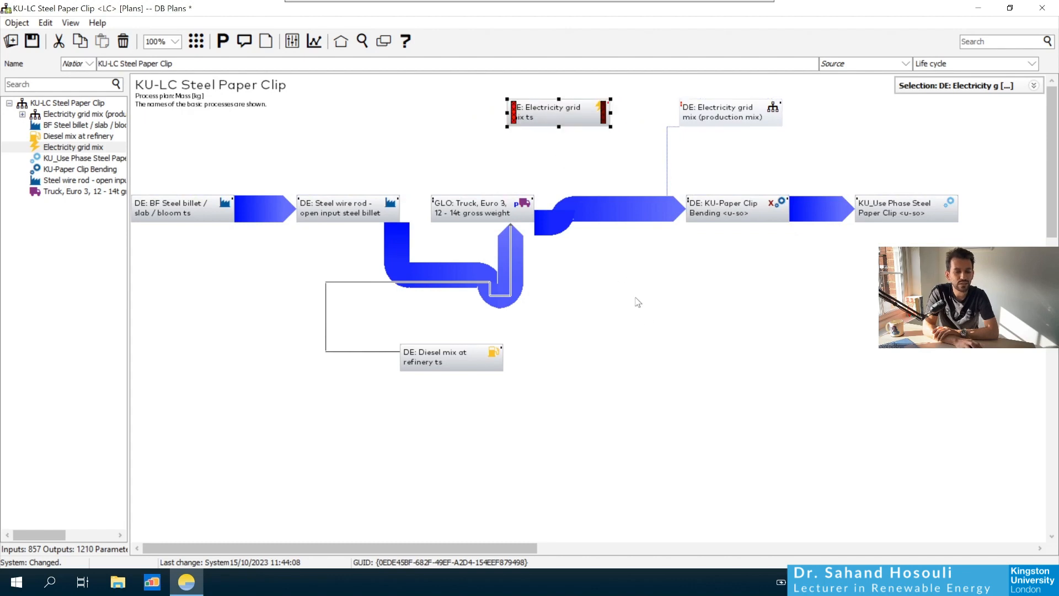
Delete the DE Electricity grid mix (production mix) from the KU-LC Steel Paper Clip plan.
click(655, 344)
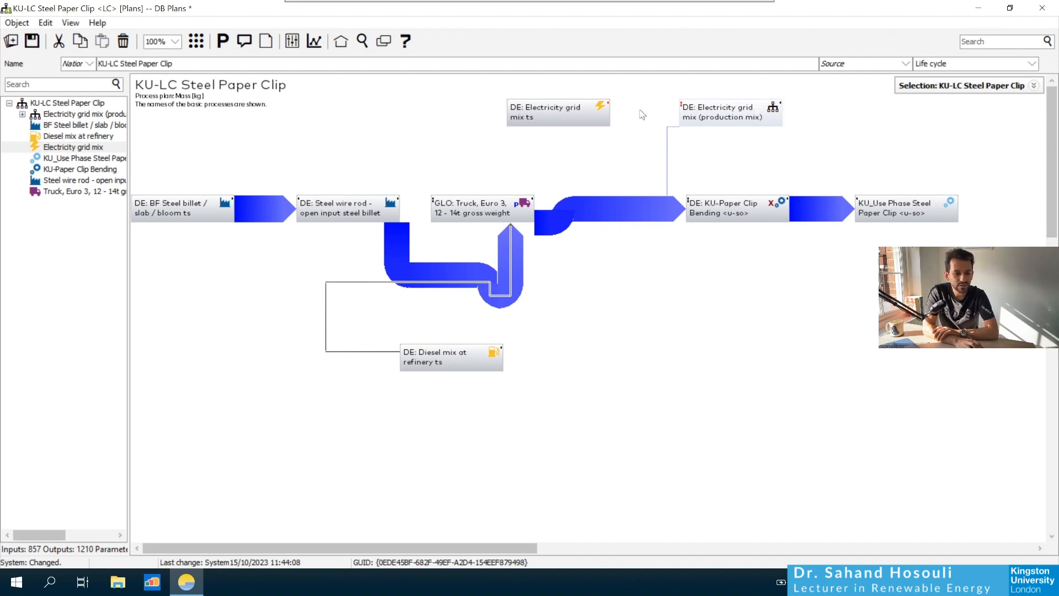
click(542, 118)
click(705, 122)
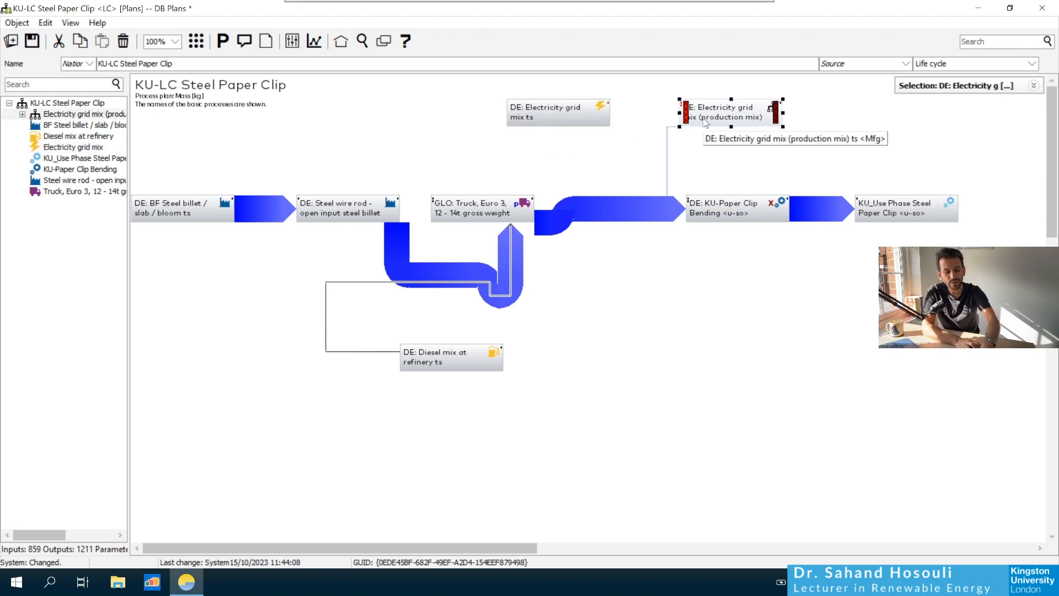
key(Delete)
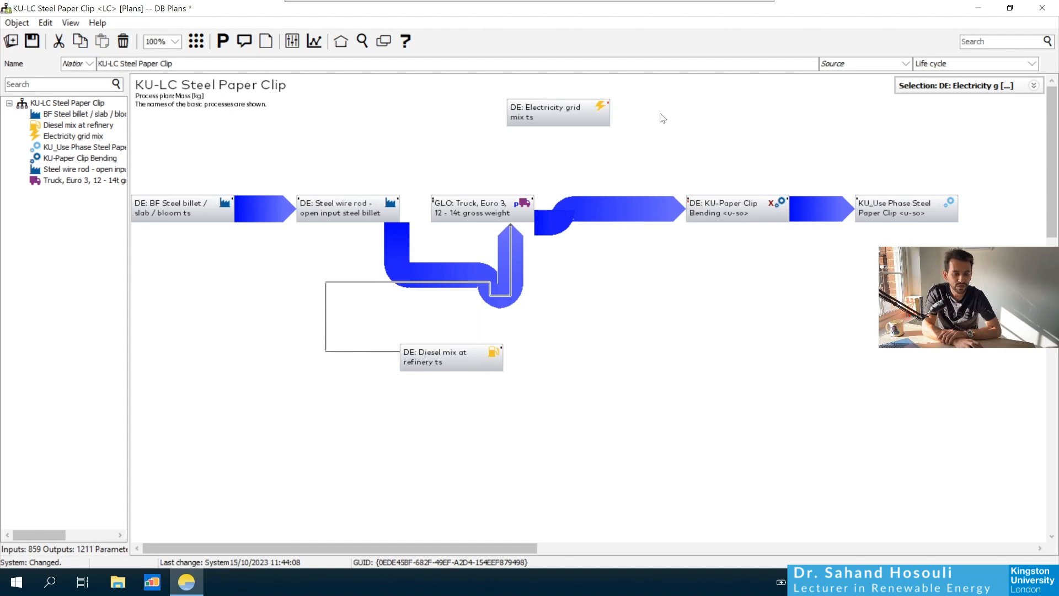
Link the DE Electricity grid mix output to the KU-Paper Clip Bending process.
click(573, 119)
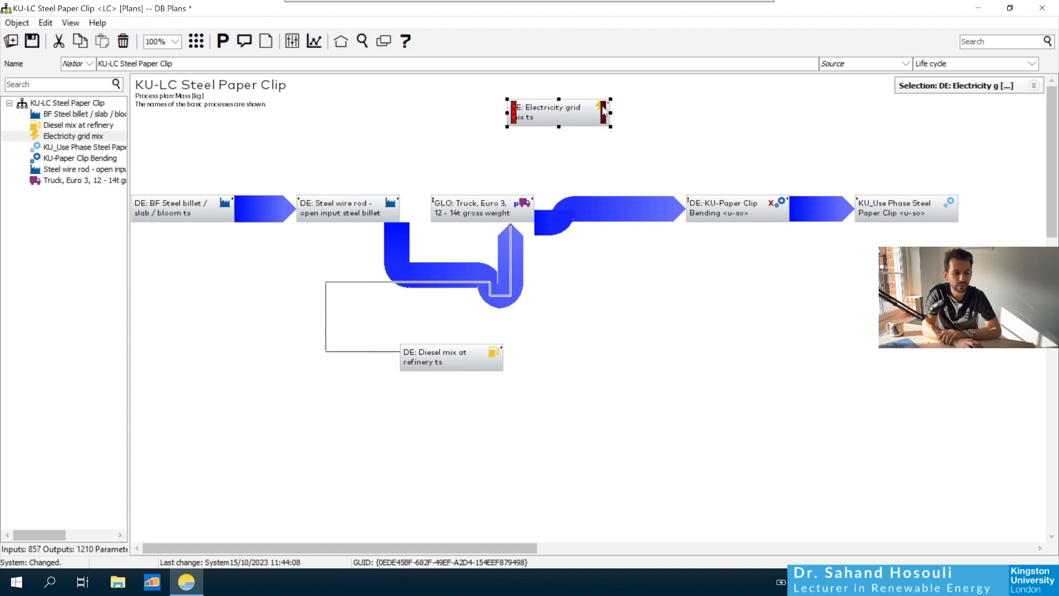
drag(604, 110, 719, 217)
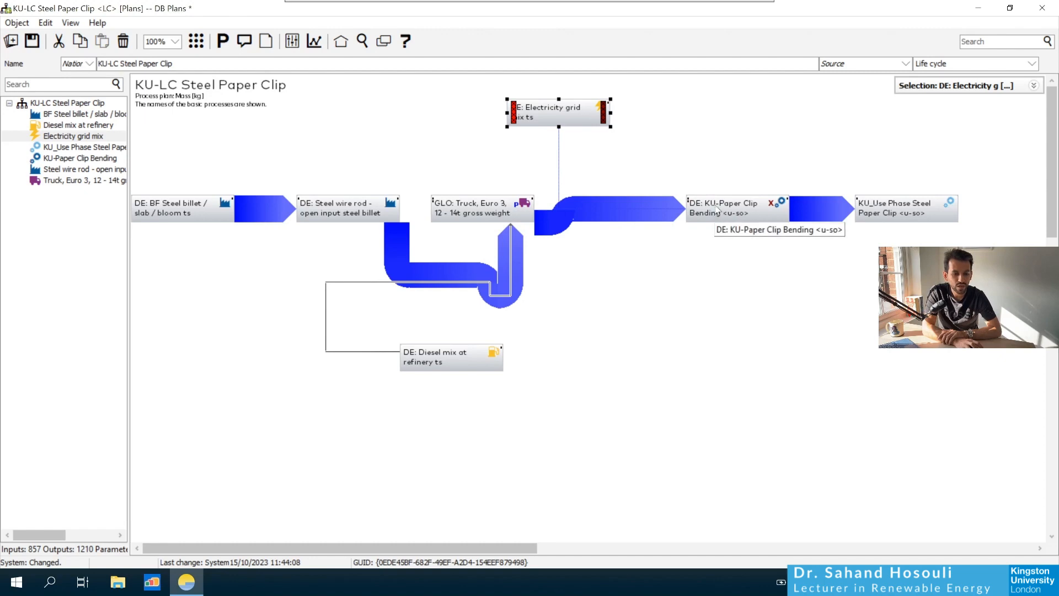
click(704, 276)
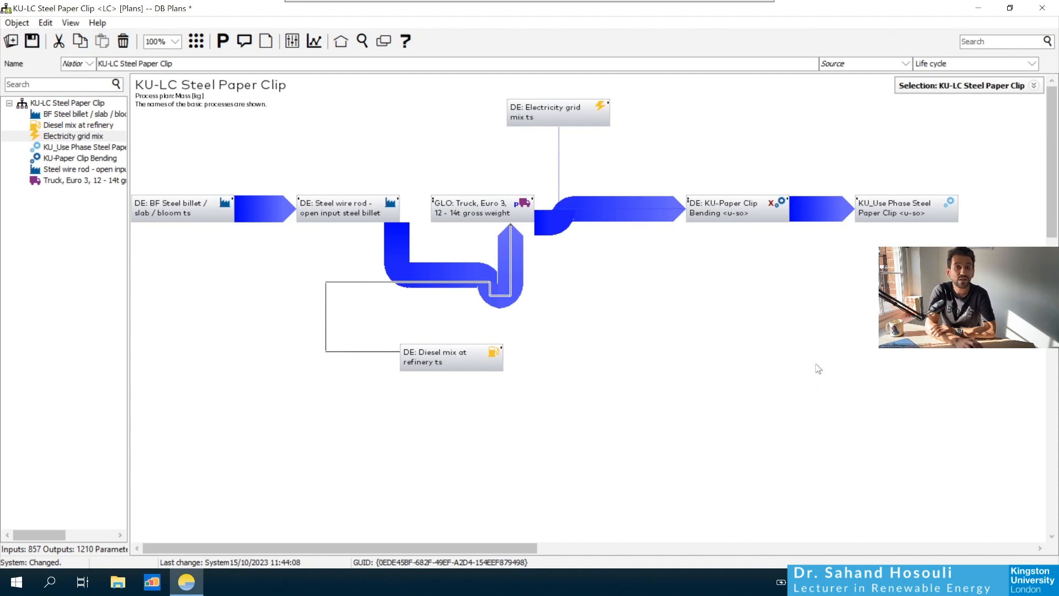
Create a new plan in the database's Plans folder and name it "KU_end life steel paper clip".
click(616, 62)
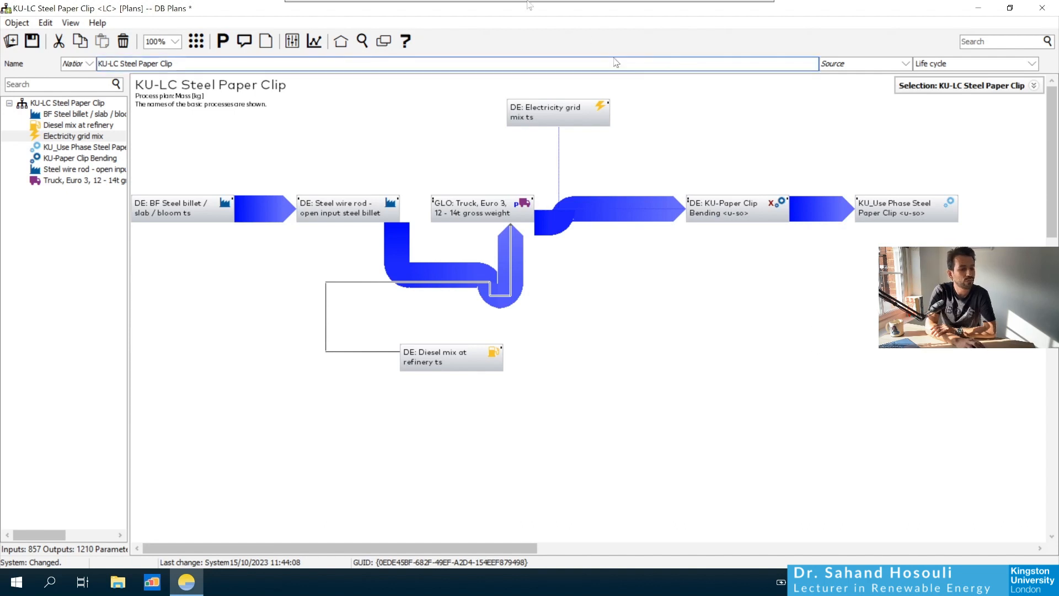
click(385, 42)
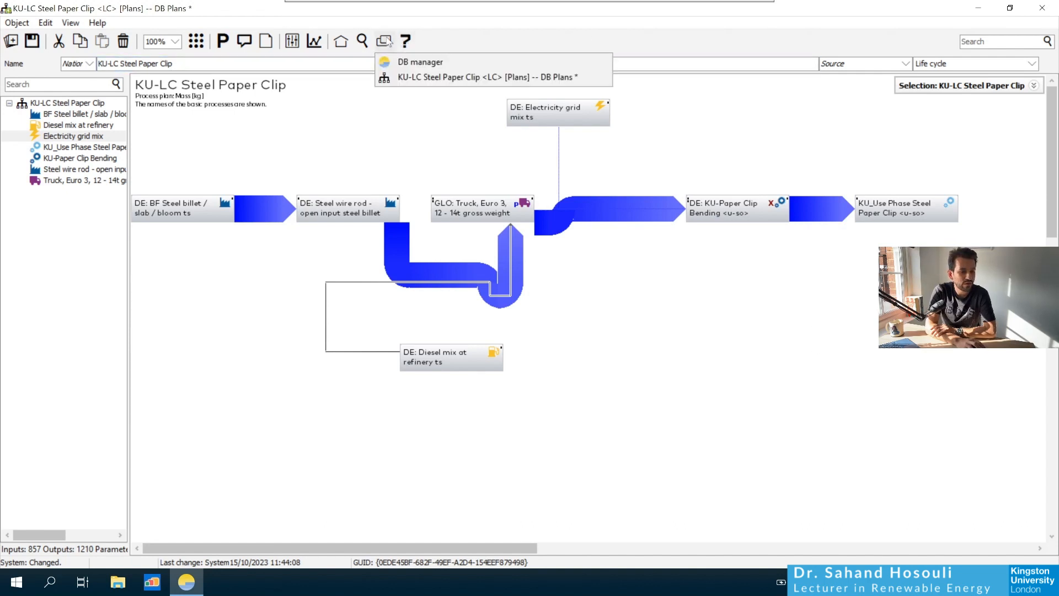
click(419, 63)
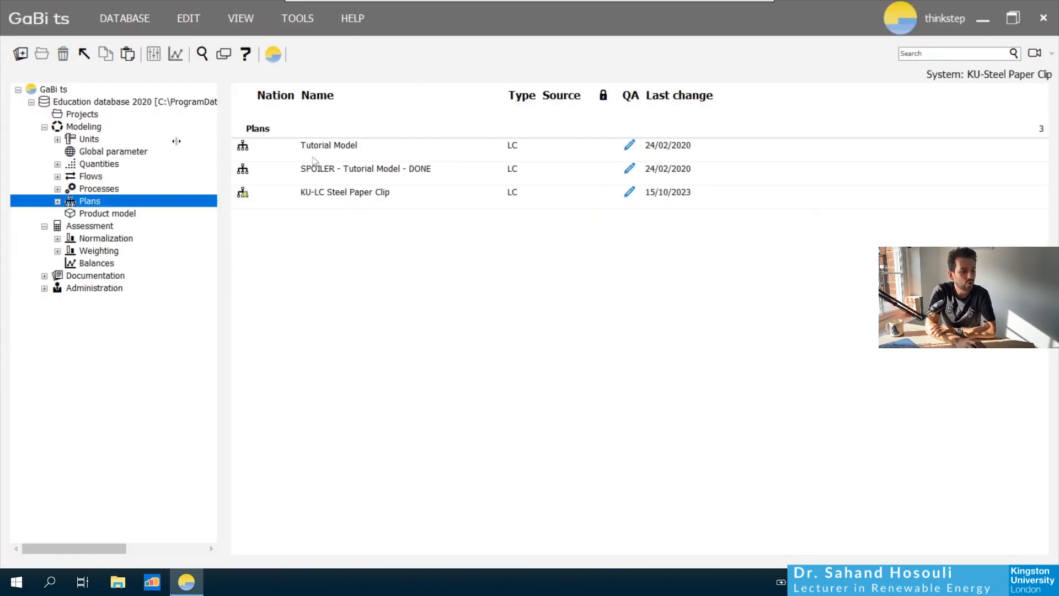
click(86, 127)
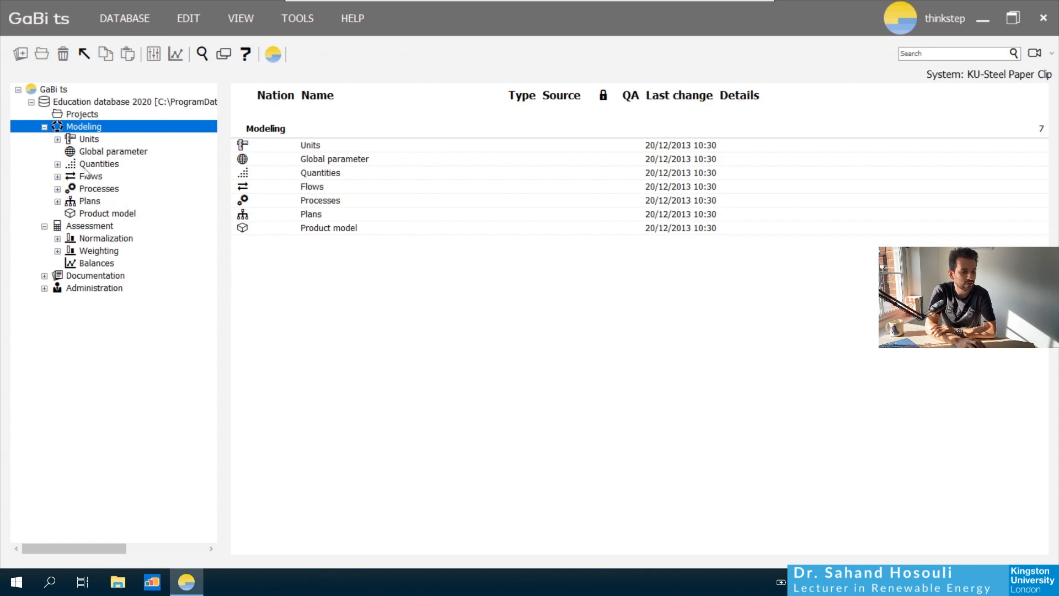
click(90, 201)
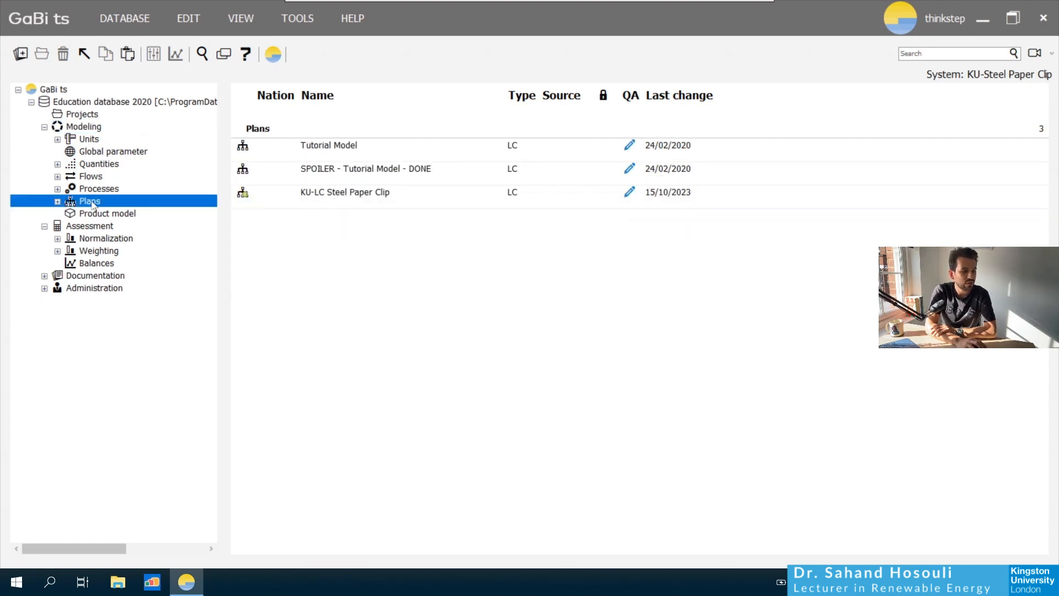
right_click(92, 205)
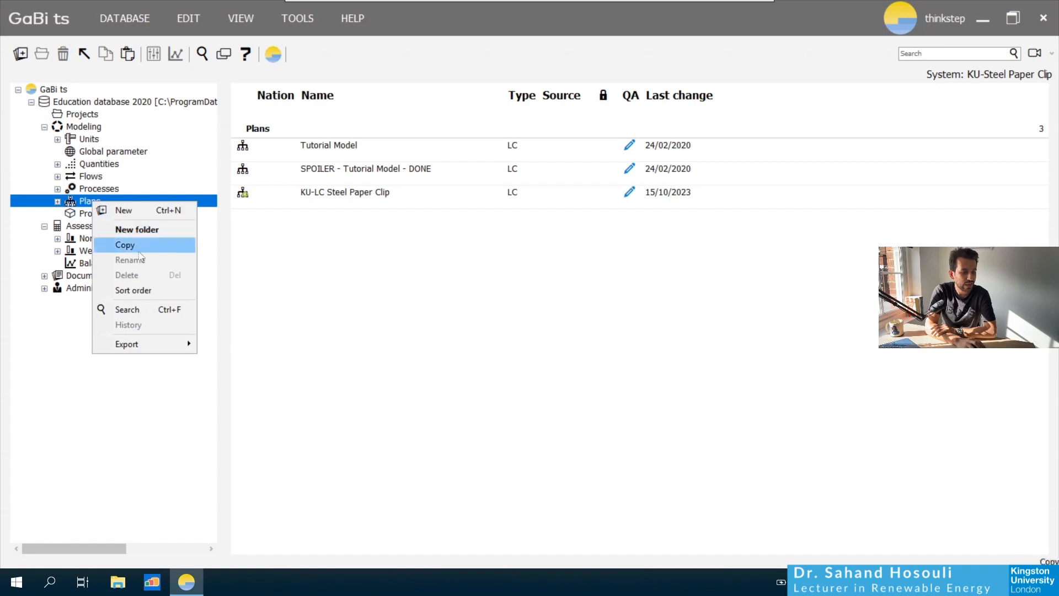
click(162, 212)
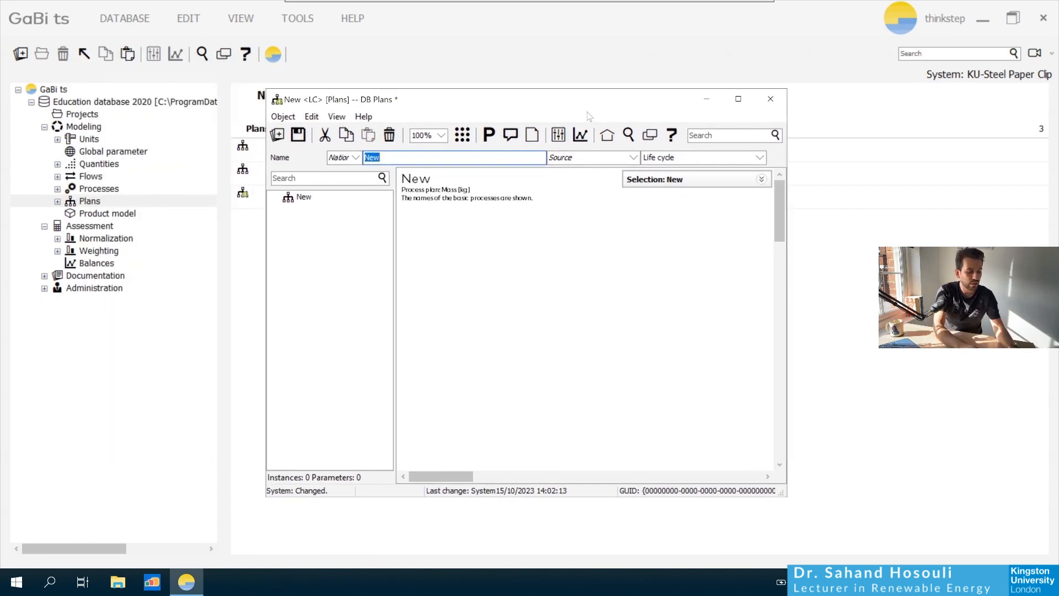
text(KU)
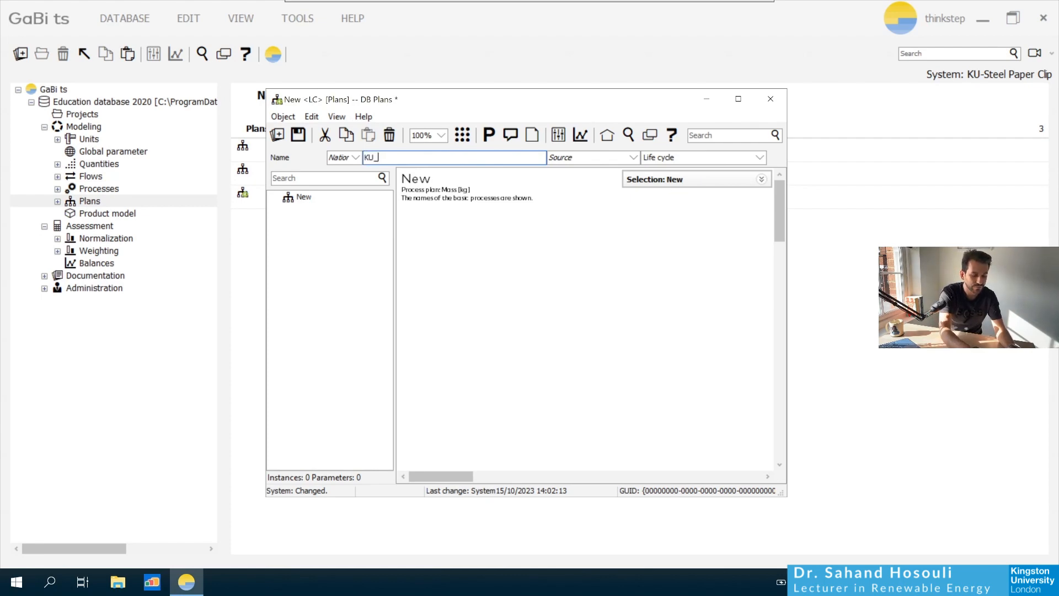
text(_end life)
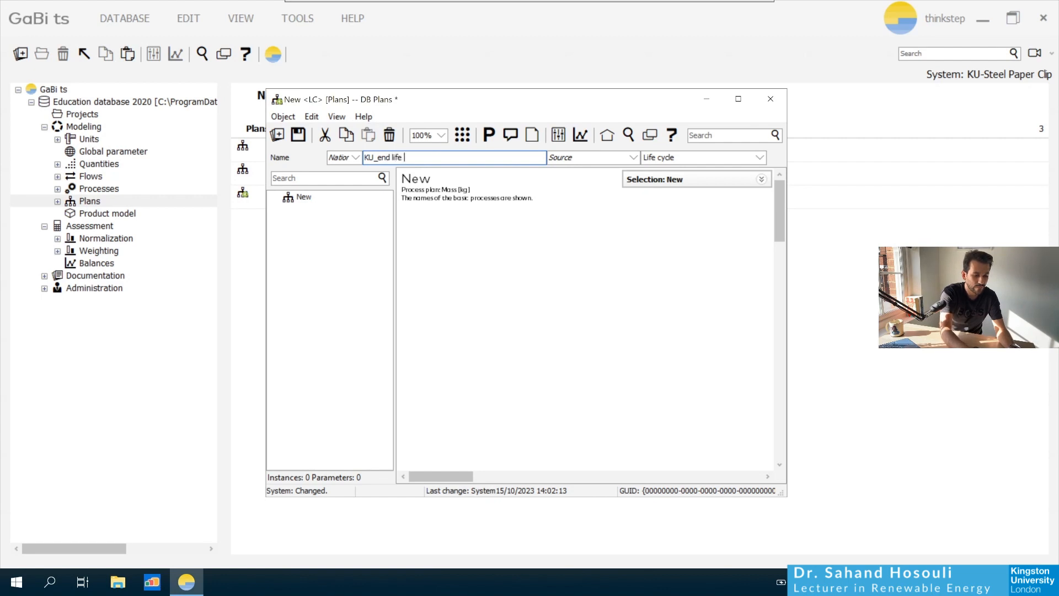
text( steel paper clip)
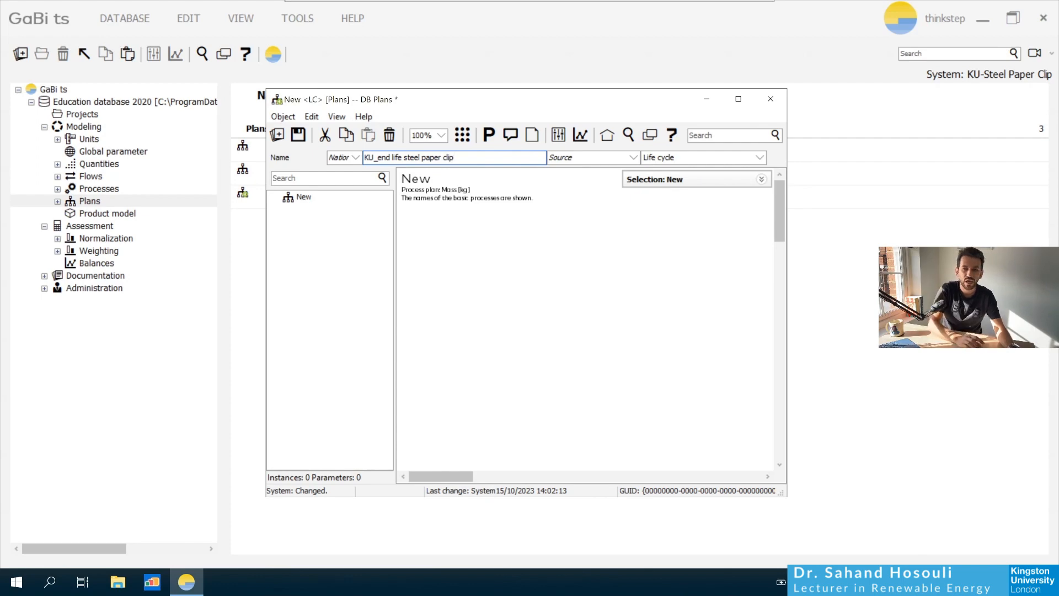
click(609, 283)
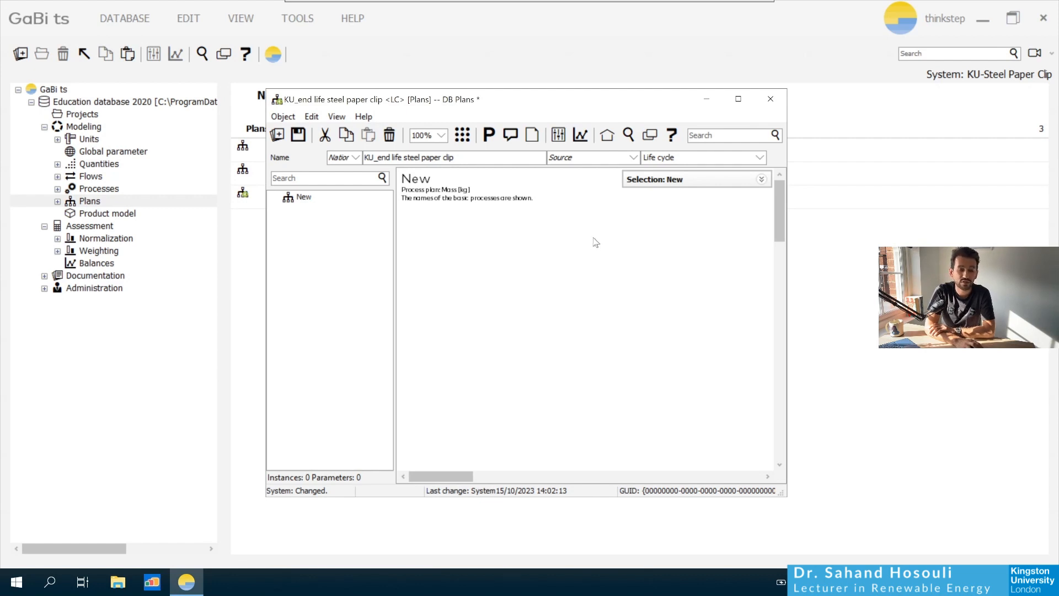
Search the database's plans and processes for "steel billet".
click(629, 134)
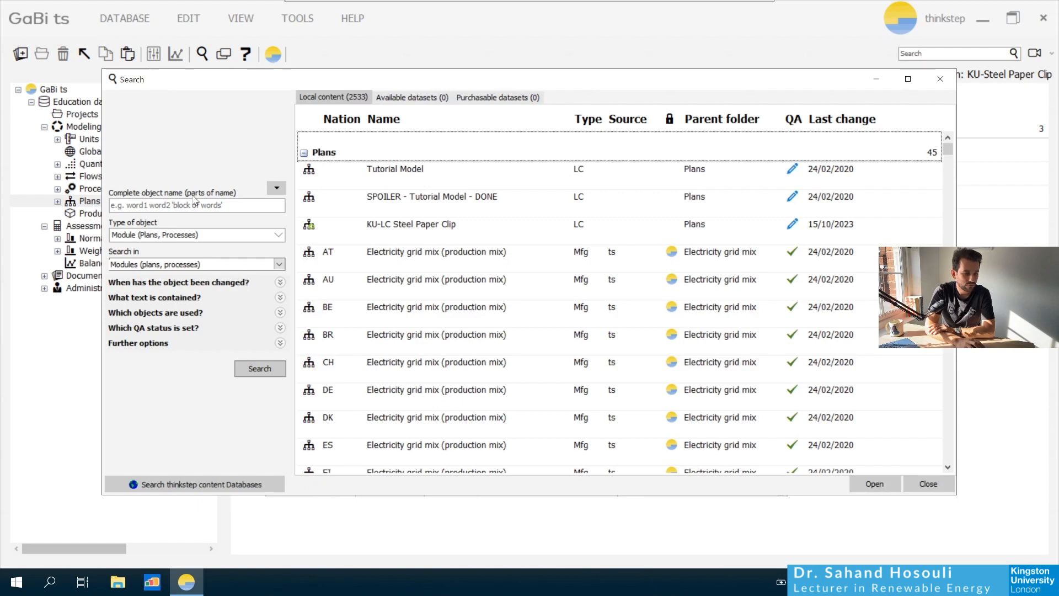
click(161, 203)
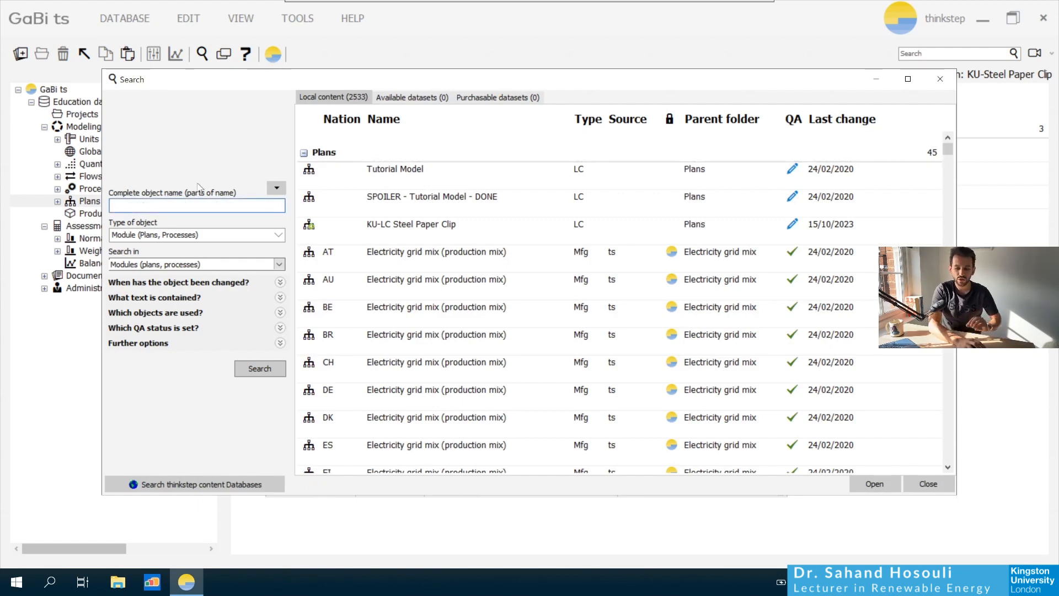
text(steel billet)
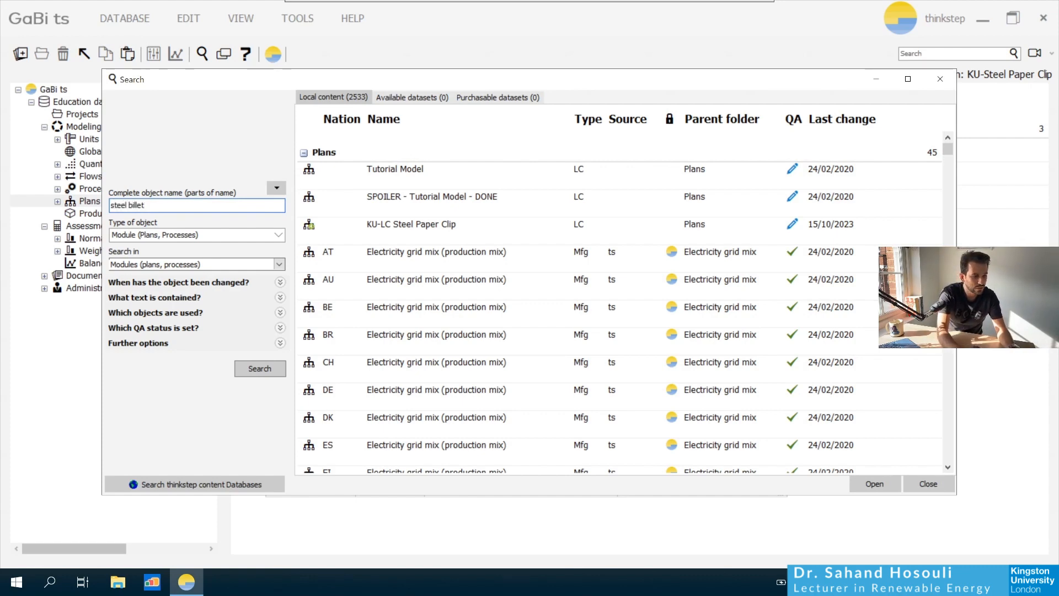
key(Return)
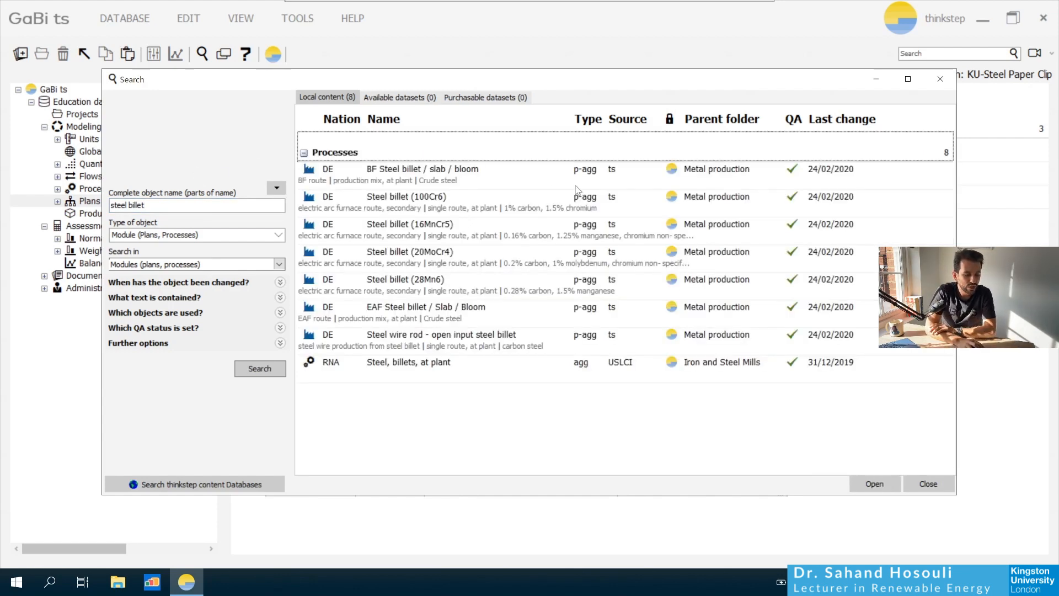
Add the DE EAF Steel billet / Slab / Bloom process to the new plan and place it near the centre.
click(392, 319)
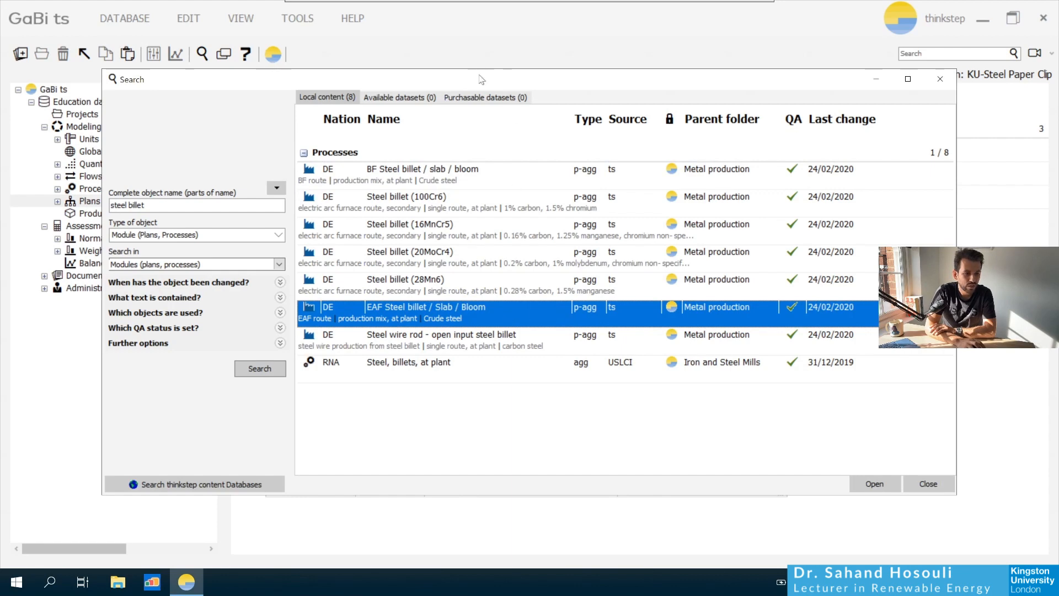
drag(479, 79, 20, 64)
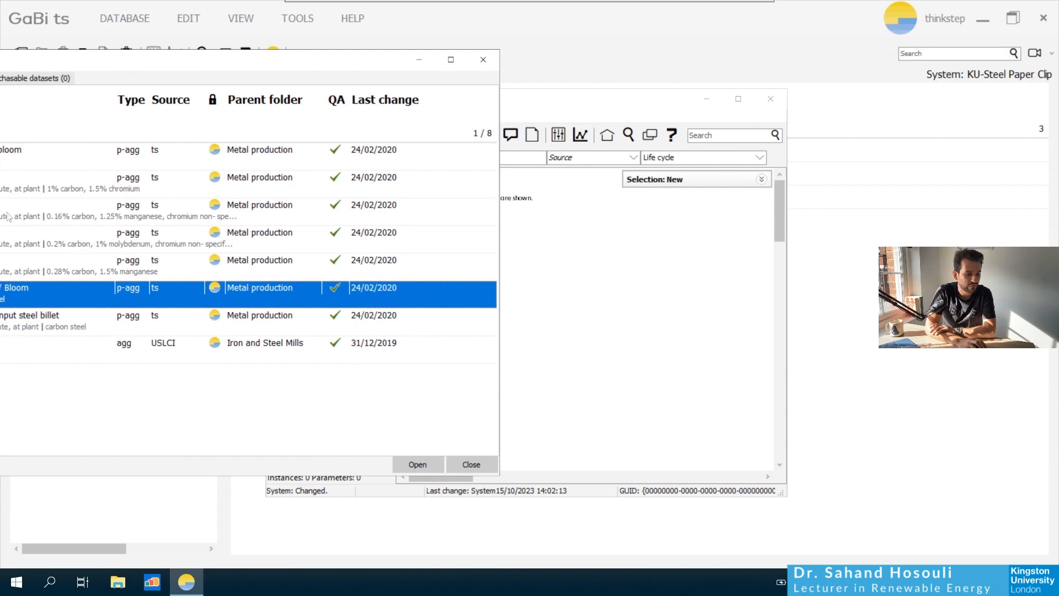
drag(36, 287, 599, 354)
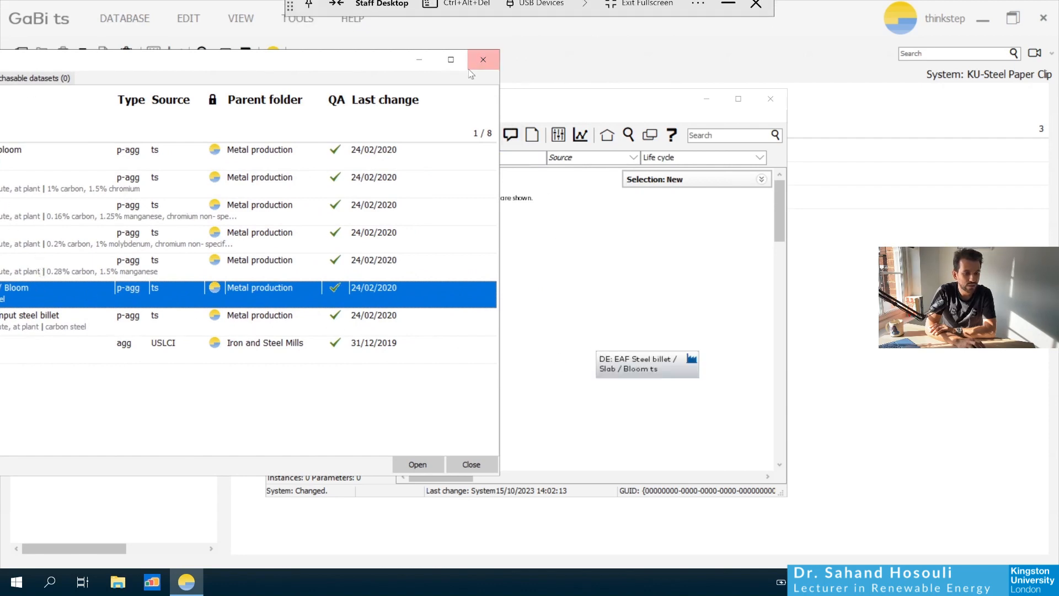
click(483, 60)
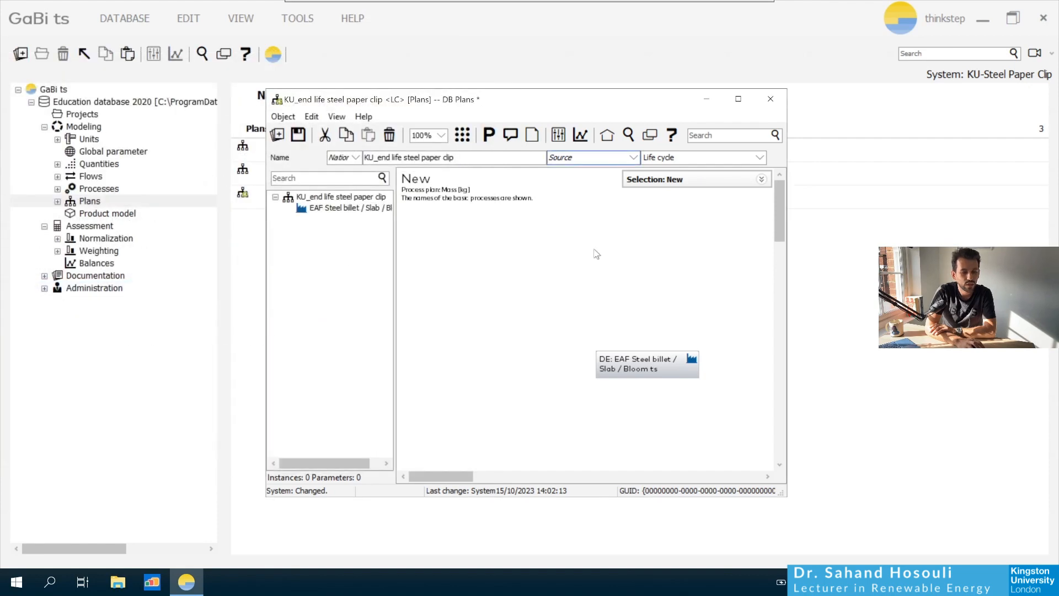
drag(650, 375, 573, 319)
click(591, 354)
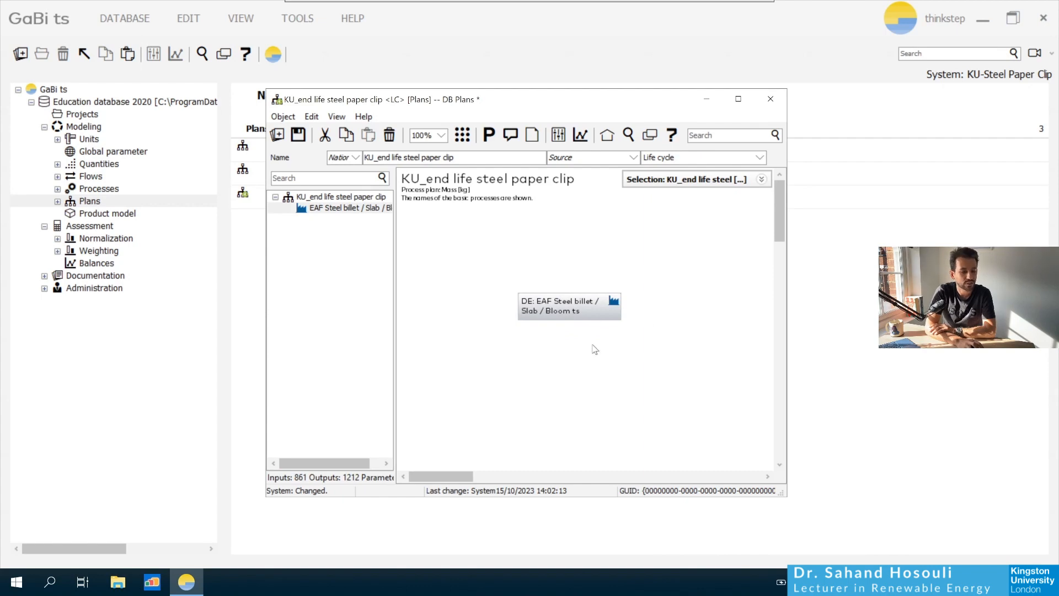
Make the scaling factor of the DE EAF Steel billet / Slab / Bloom process fixed.
click(576, 310)
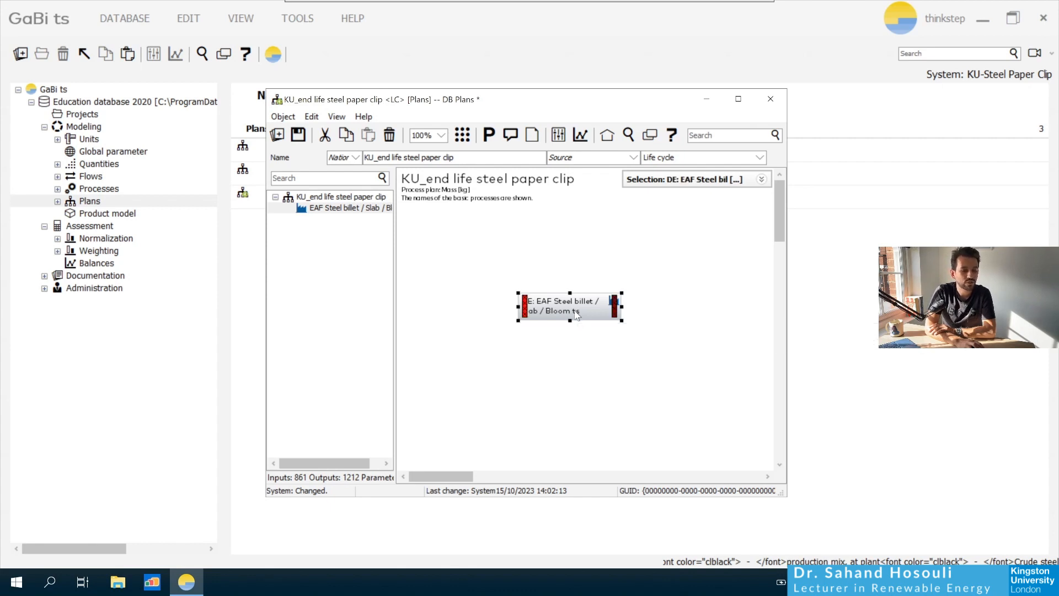
double_click(576, 313)
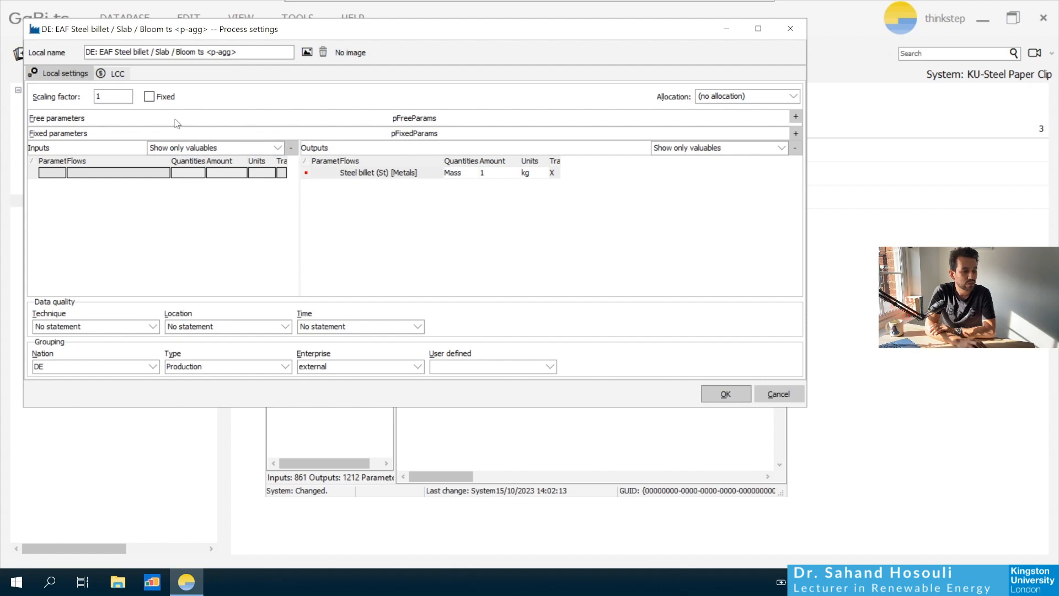
click(150, 97)
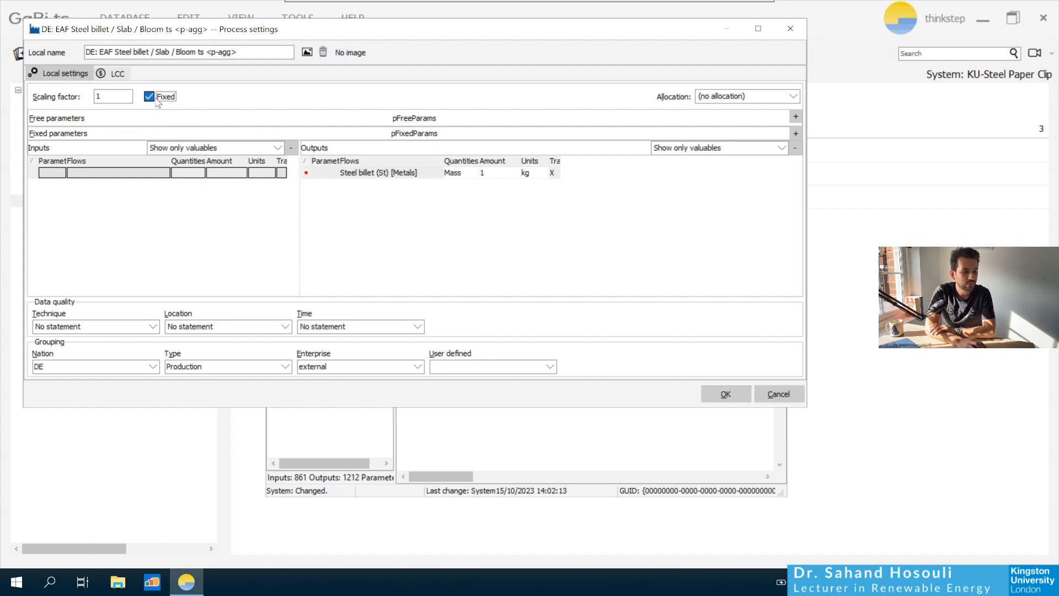
click(713, 391)
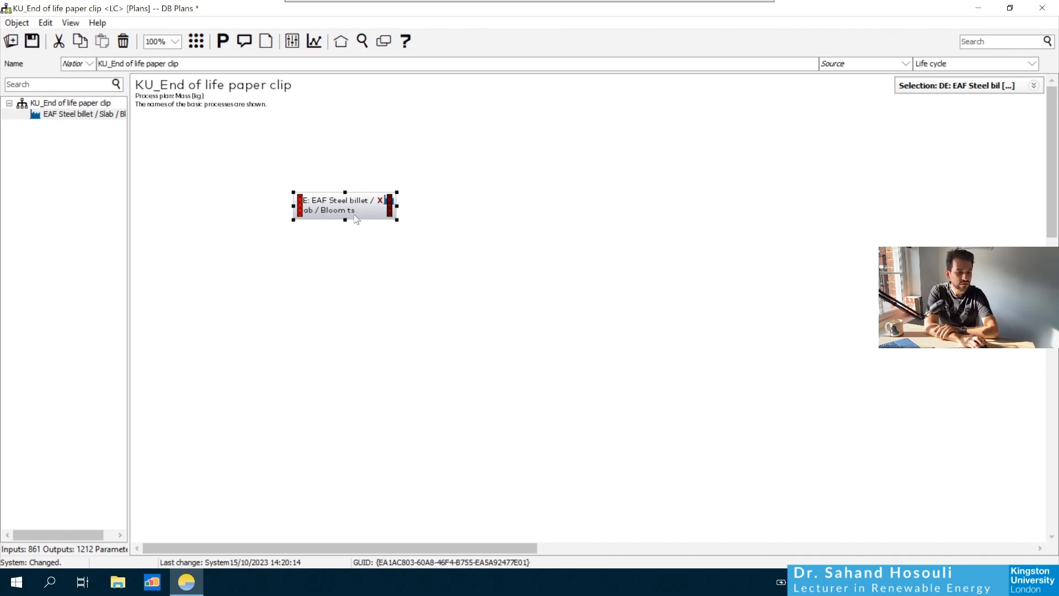
Reposition the EAF Steel billet process, save and close the KU_End of life paper clip plan, and return to the full-size database manager.
drag(353, 216, 430, 247)
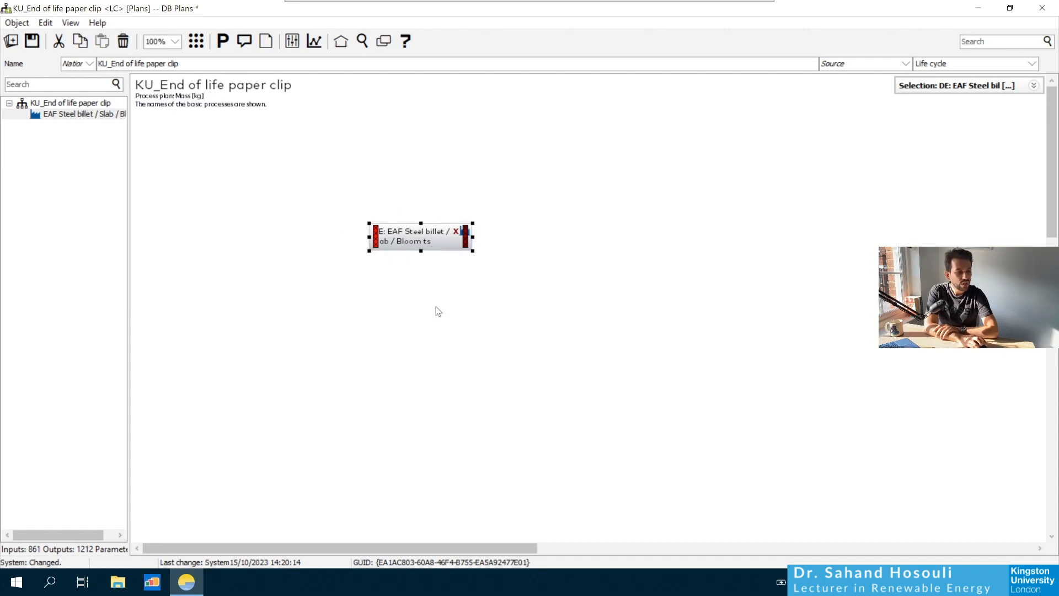
click(38, 44)
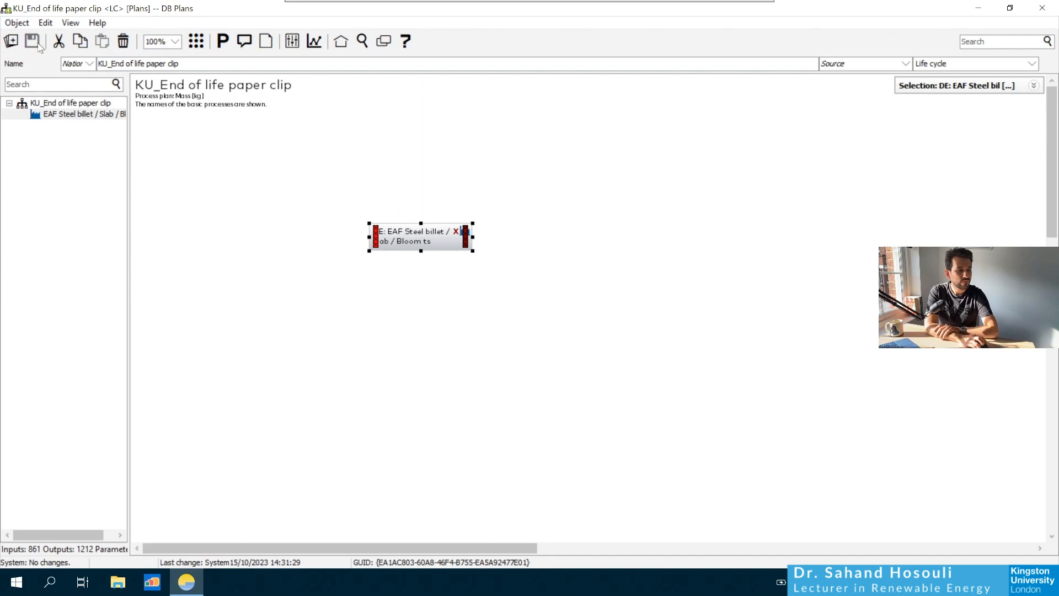
click(255, 220)
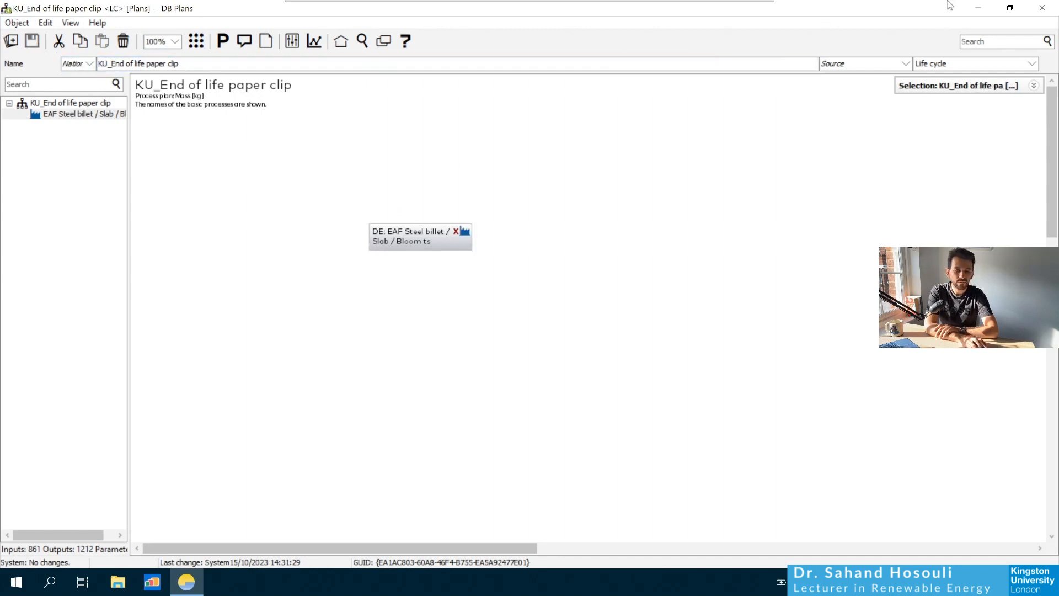
click(1042, 8)
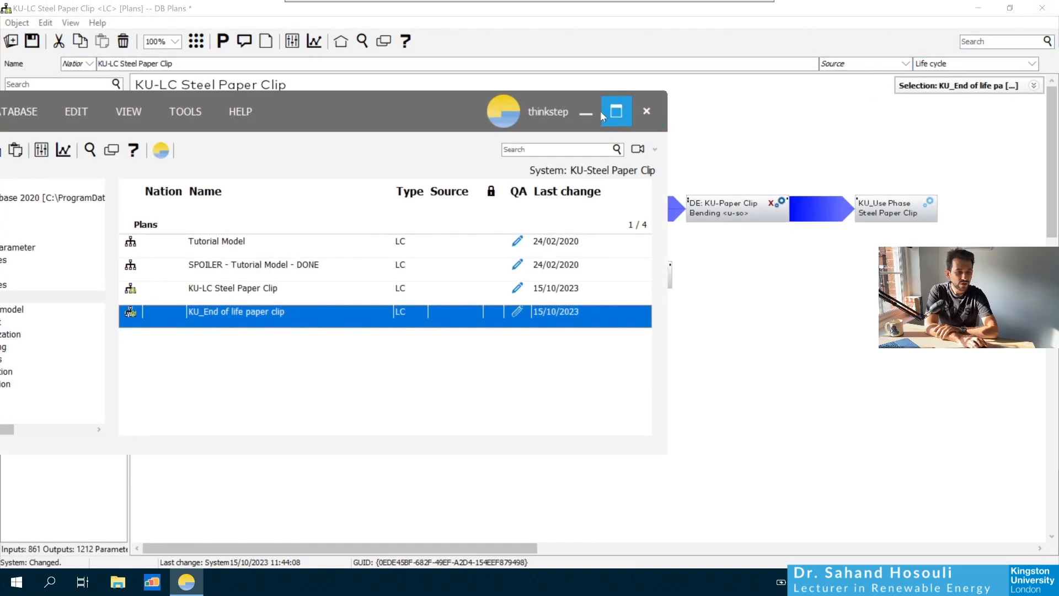
click(612, 111)
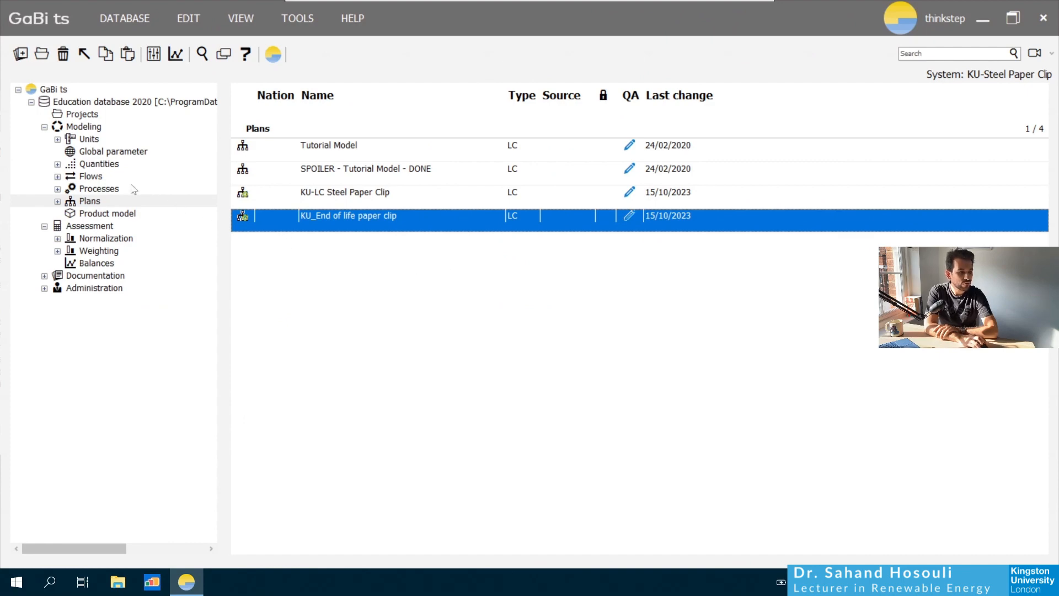
Add the KU_End of life paper clip plan to the KU-LC Steel Paper Clip plan and place it below the bending process.
click(104, 191)
click(91, 201)
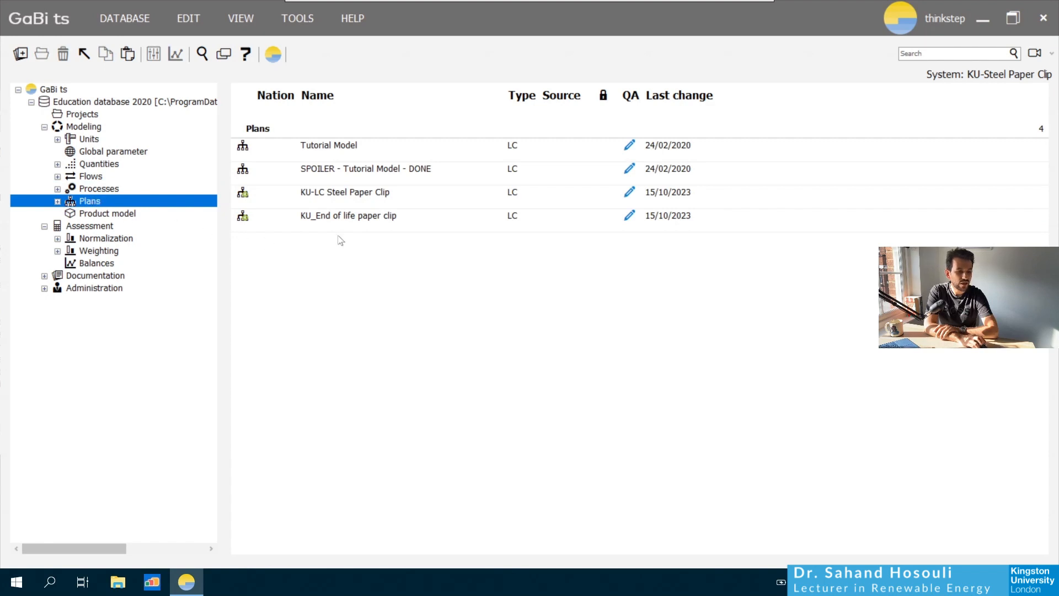
click(338, 217)
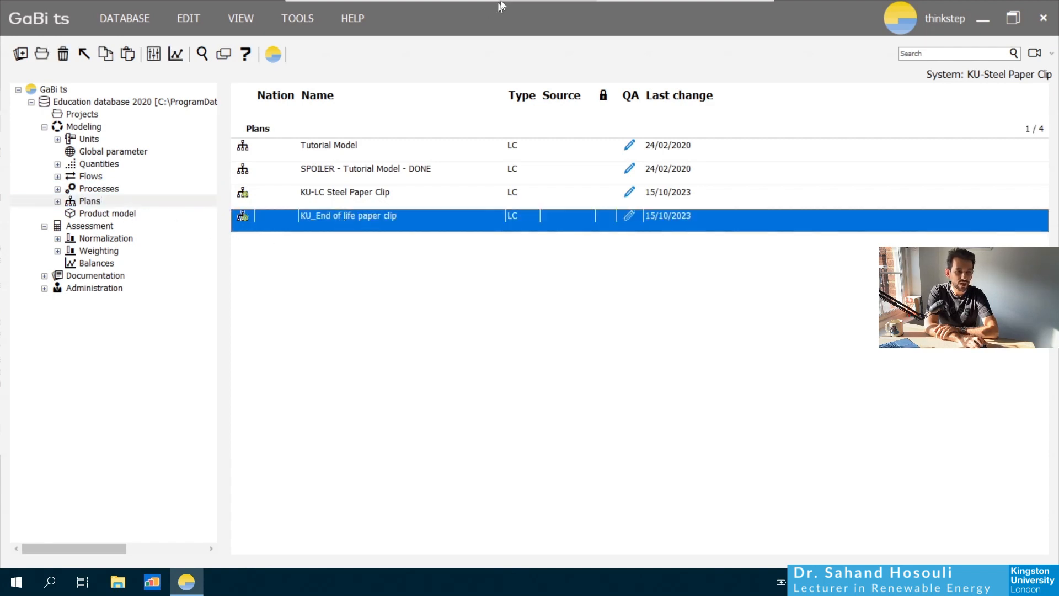
double_click(724, 22)
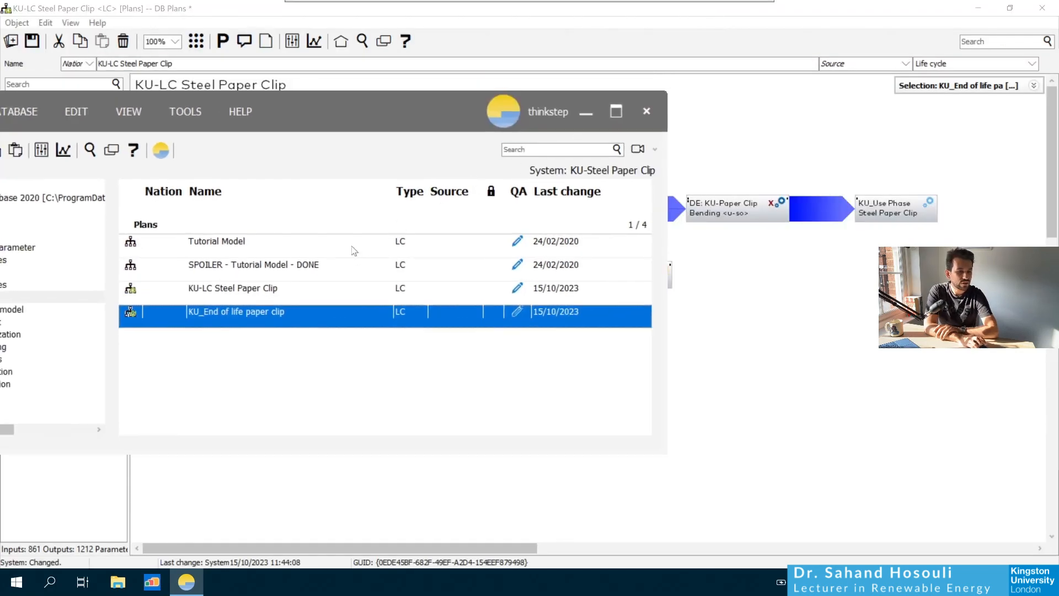
drag(295, 319, 718, 338)
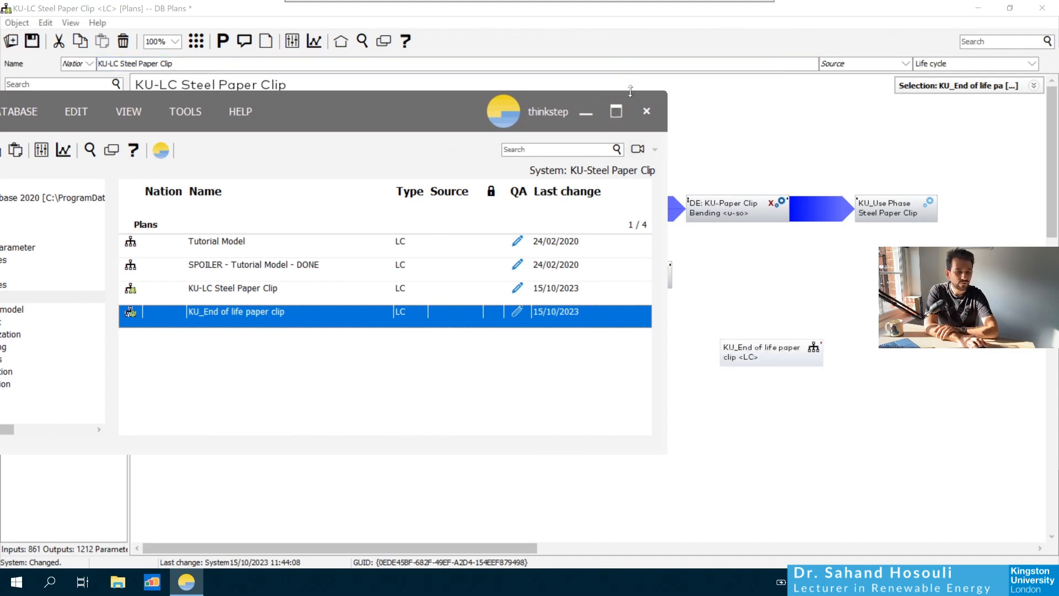
click(655, 117)
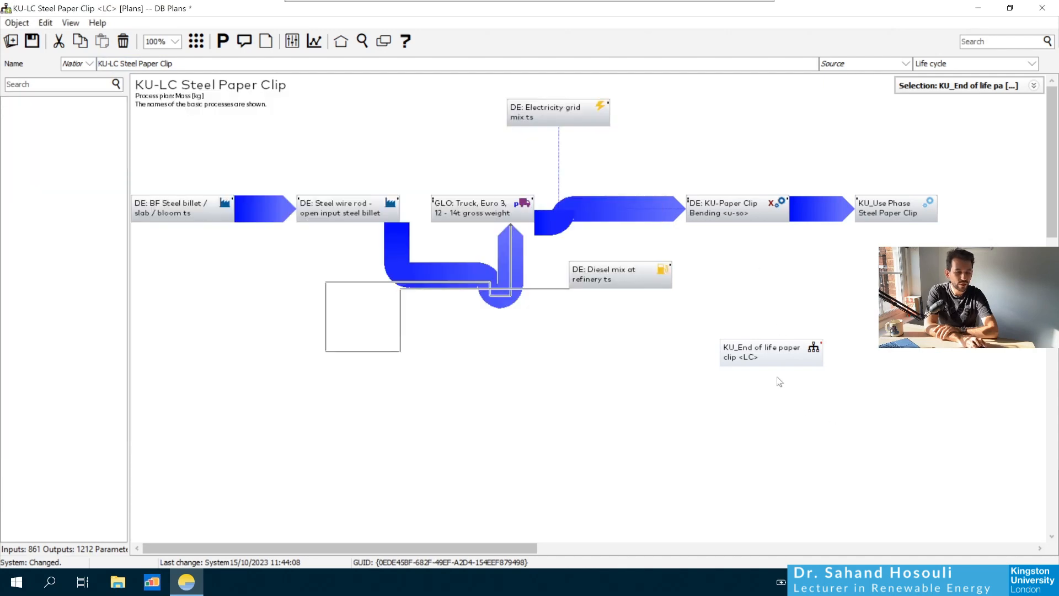
drag(782, 356, 747, 357)
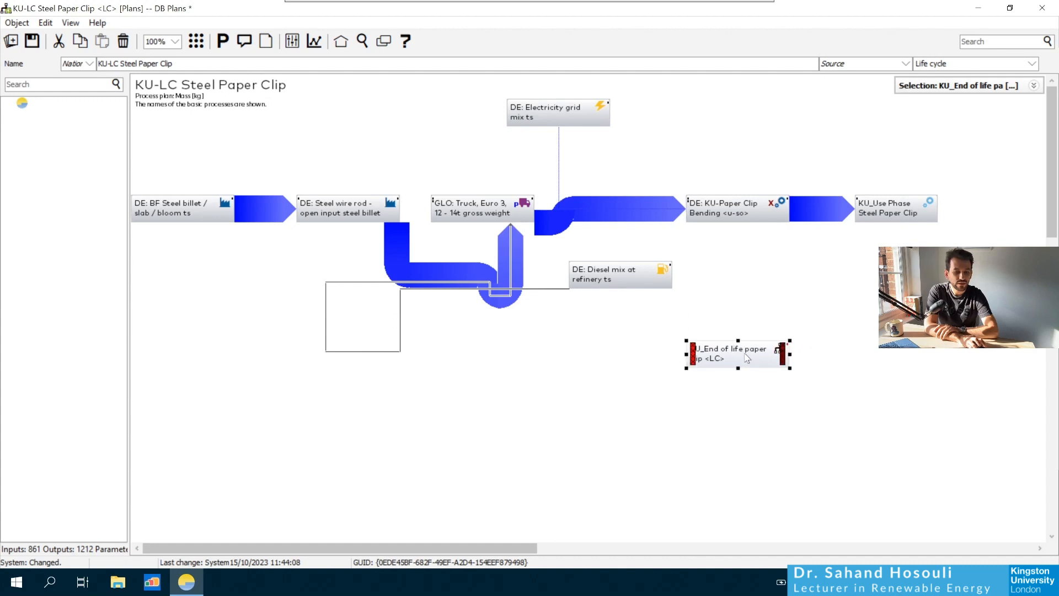
click(838, 319)
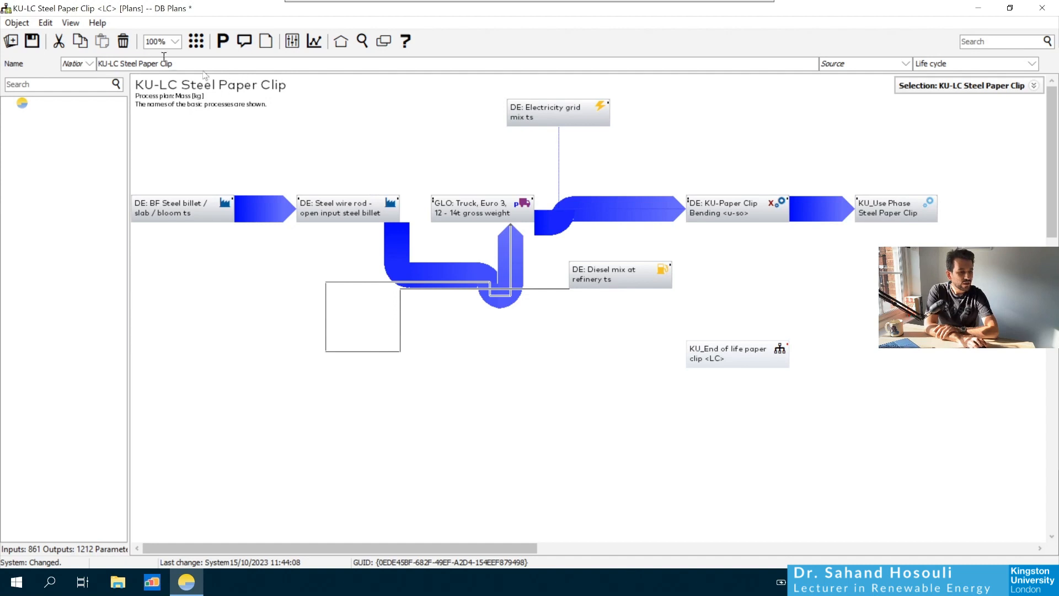
Show the flow quantities on the plan and connect KU_Use Phase Steel Paper Clip to KU_End of life paper clip as a steel scrap waste flow.
click(70, 22)
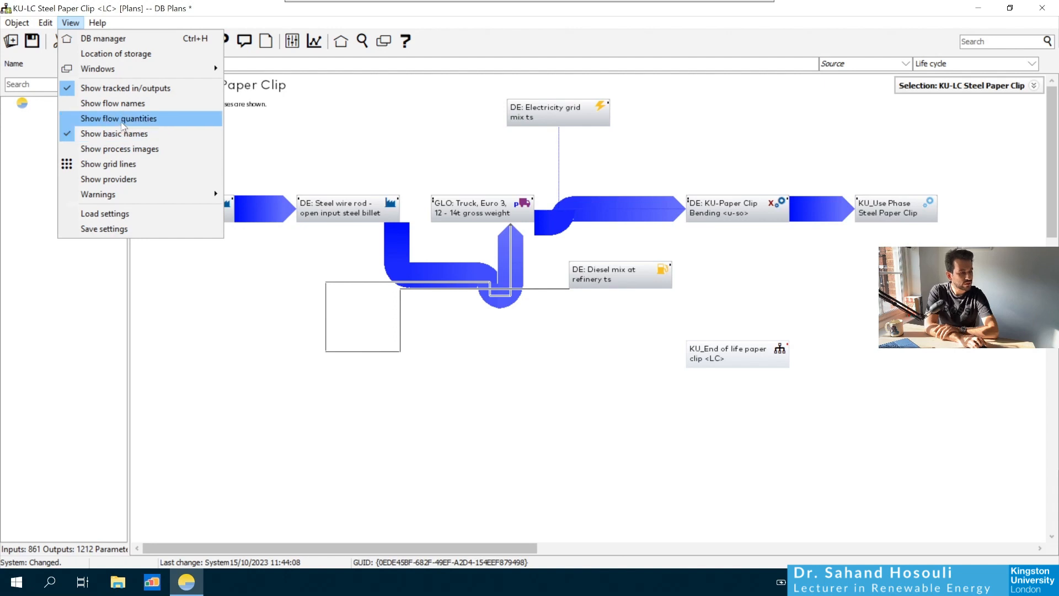
click(122, 119)
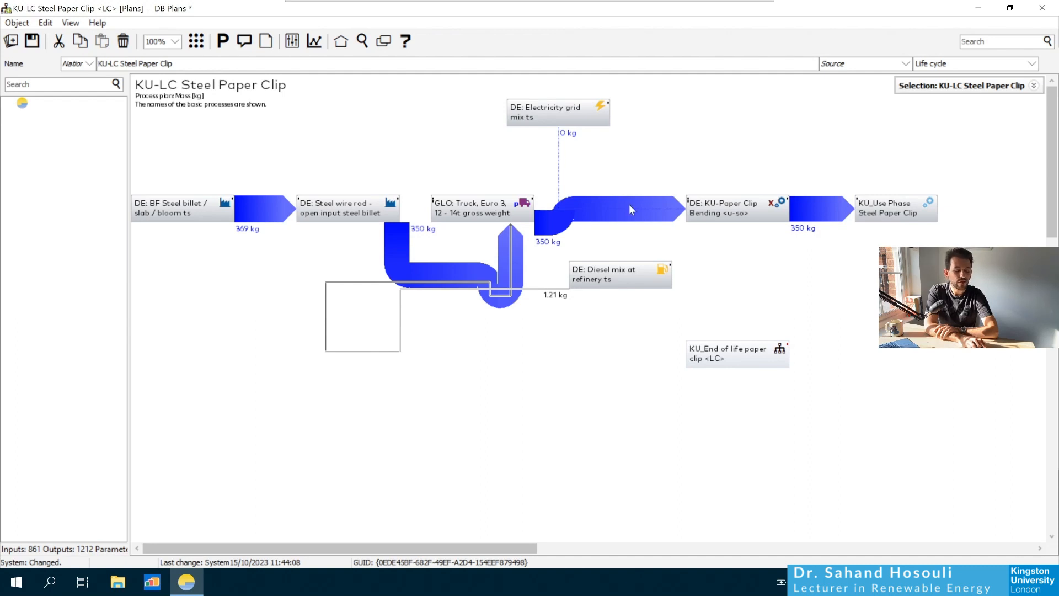
click(868, 215)
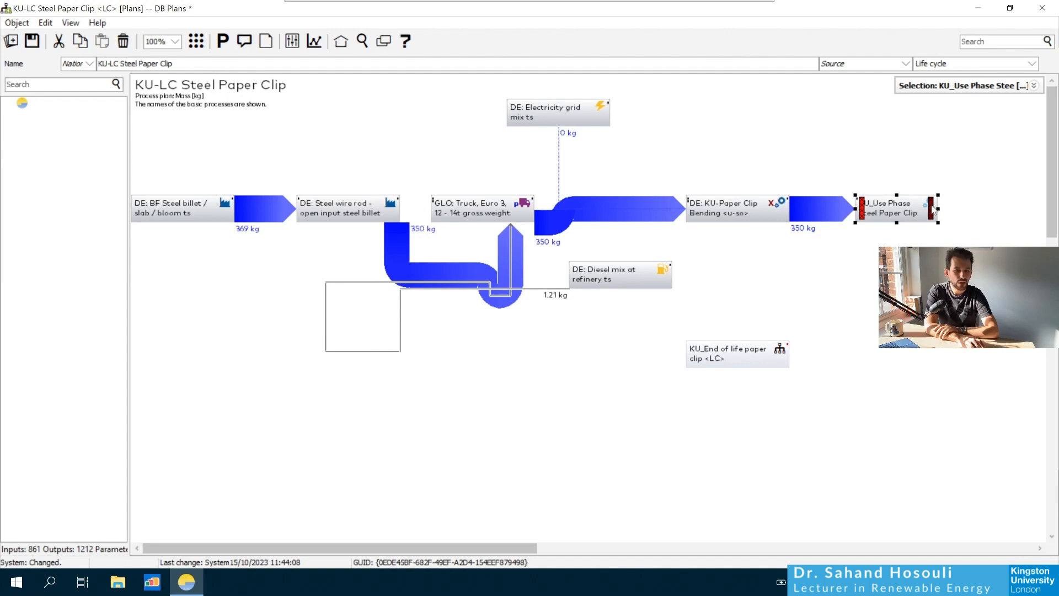
drag(934, 220, 764, 369)
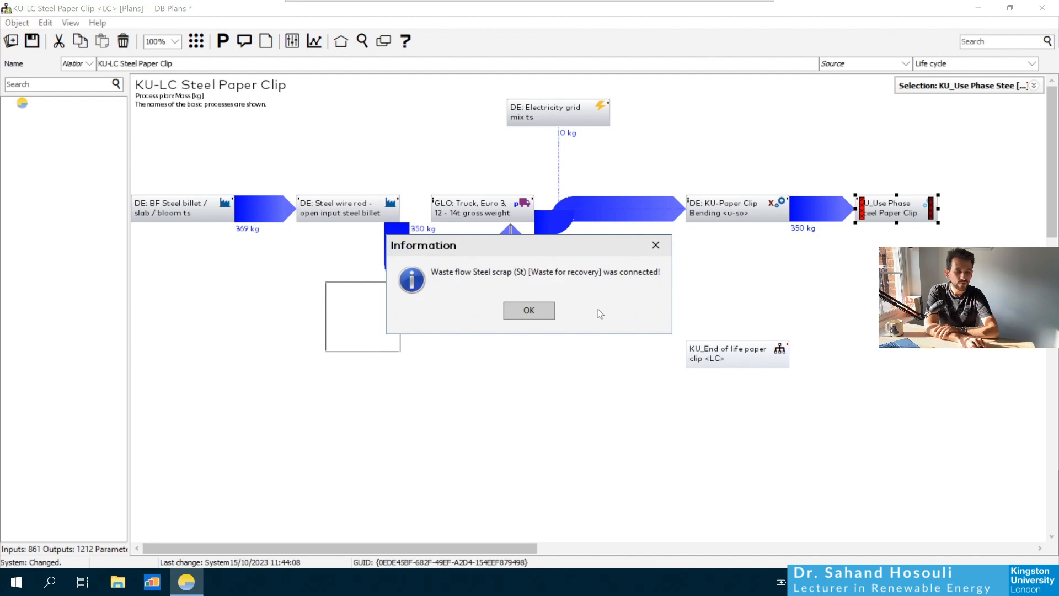
click(528, 310)
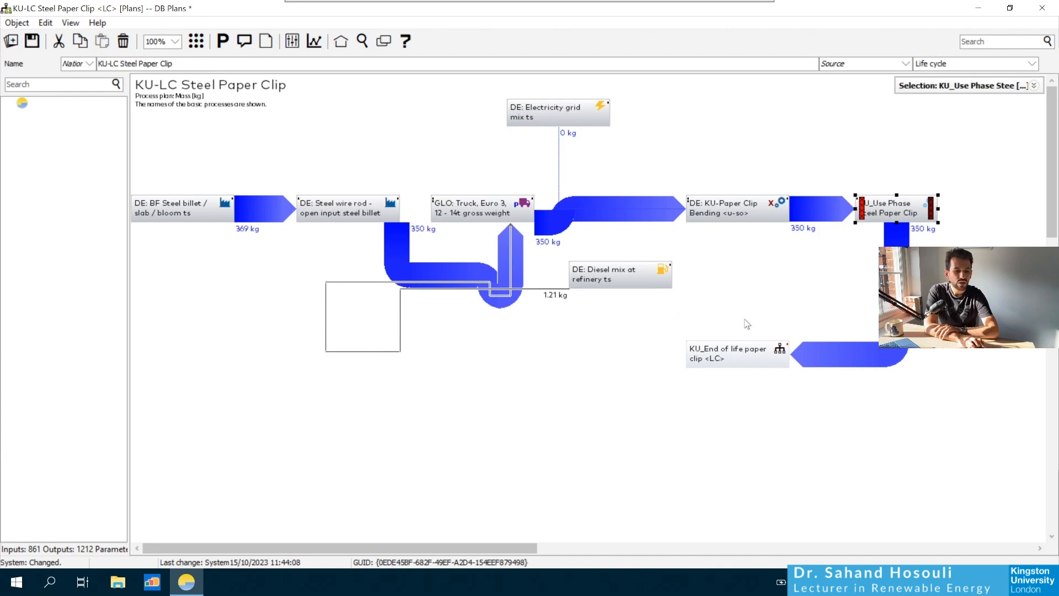
click(751, 386)
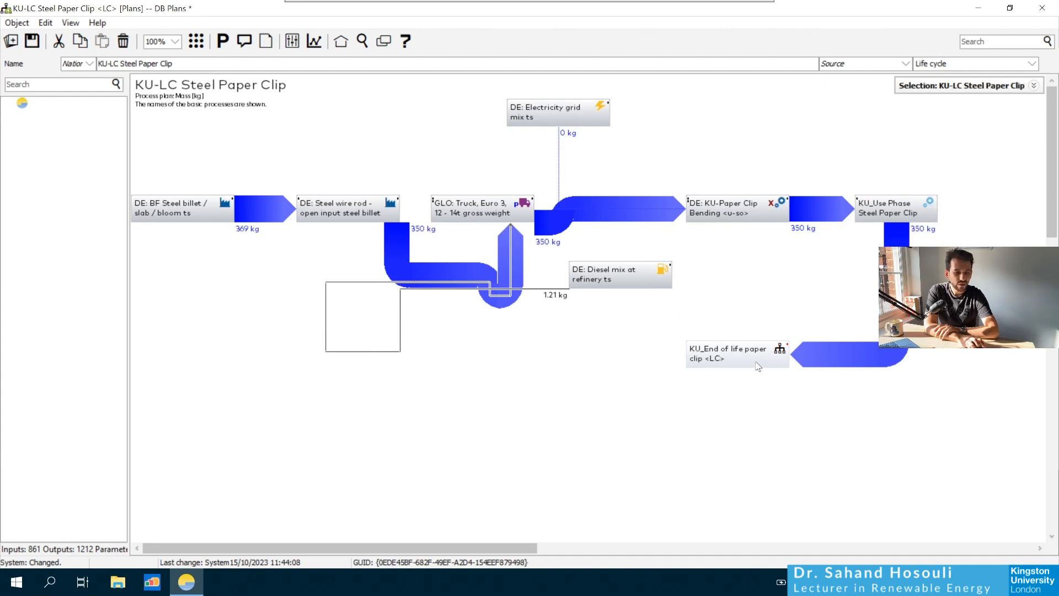
Connect the KU_End of life paper clip output back to the DE Steel wire rod process and save the plan.
click(758, 364)
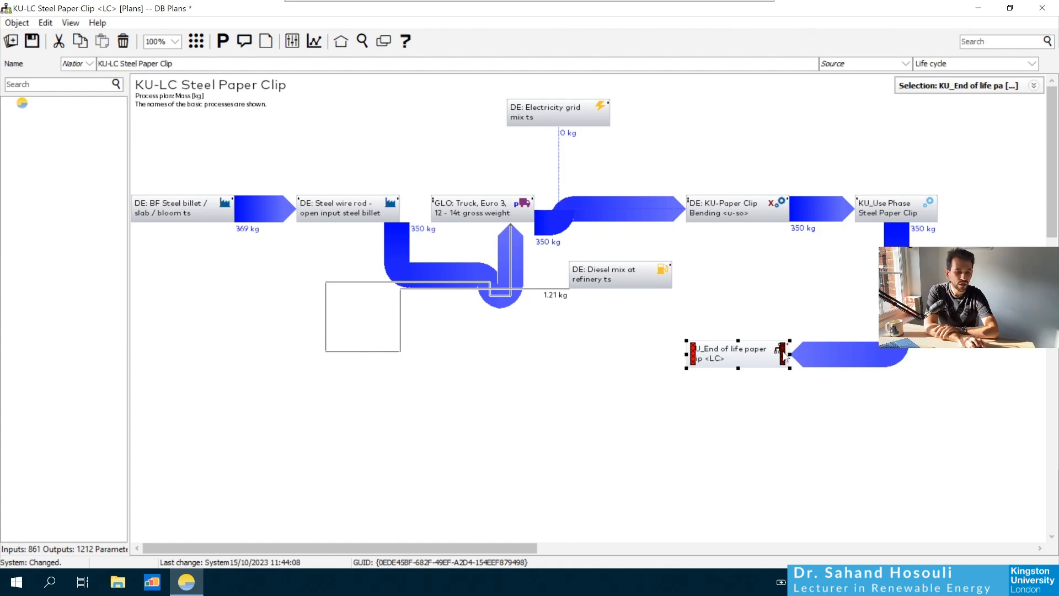
drag(784, 355, 325, 214)
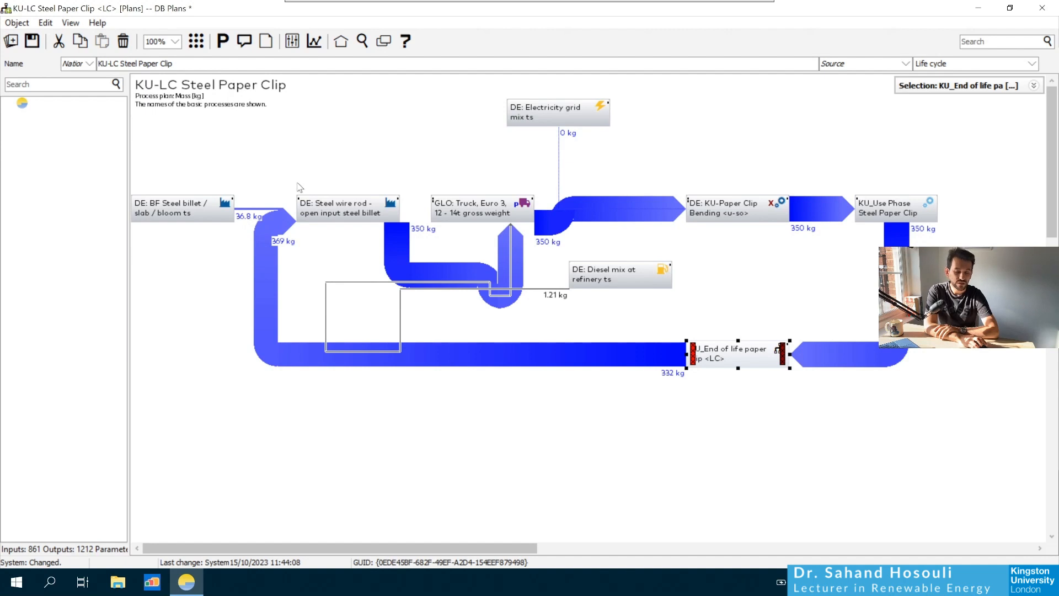
key(ctrl+s)
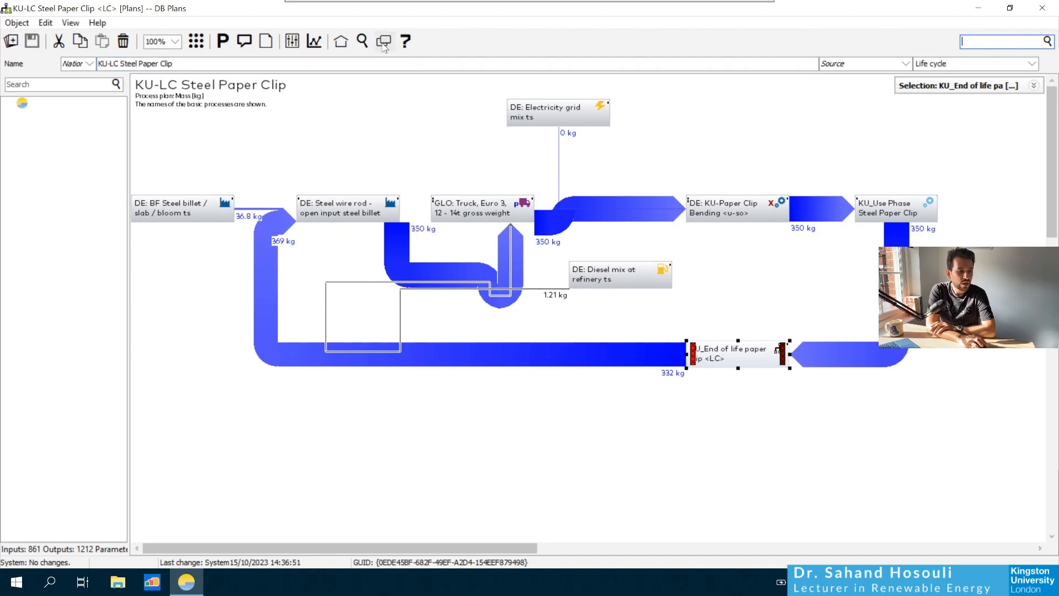
Calculate the balance of the KU-LC Steel Paper Clip plan and show its results dashboard at full size.
click(323, 45)
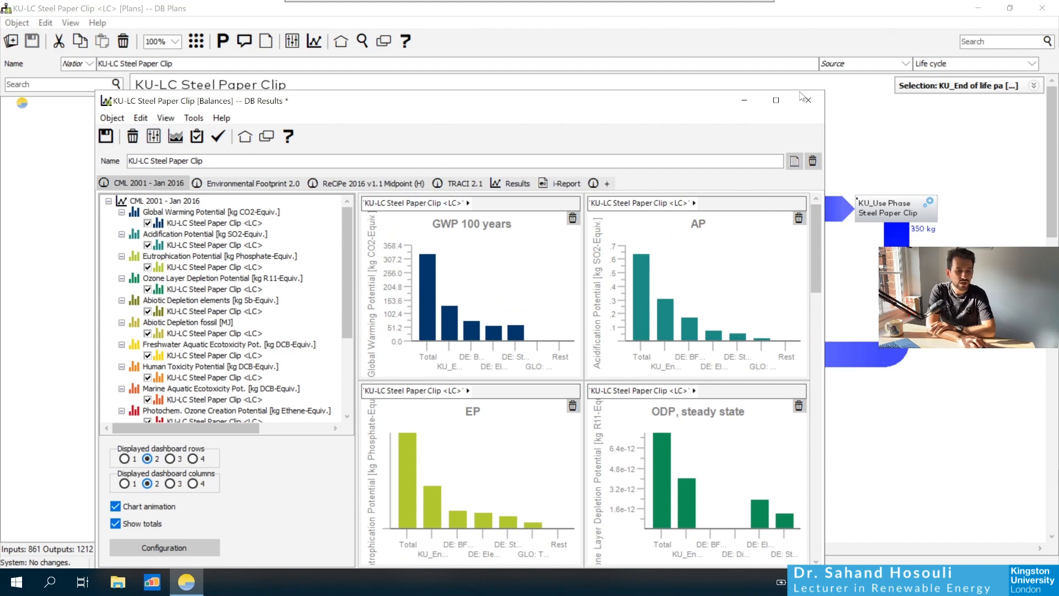
click(776, 101)
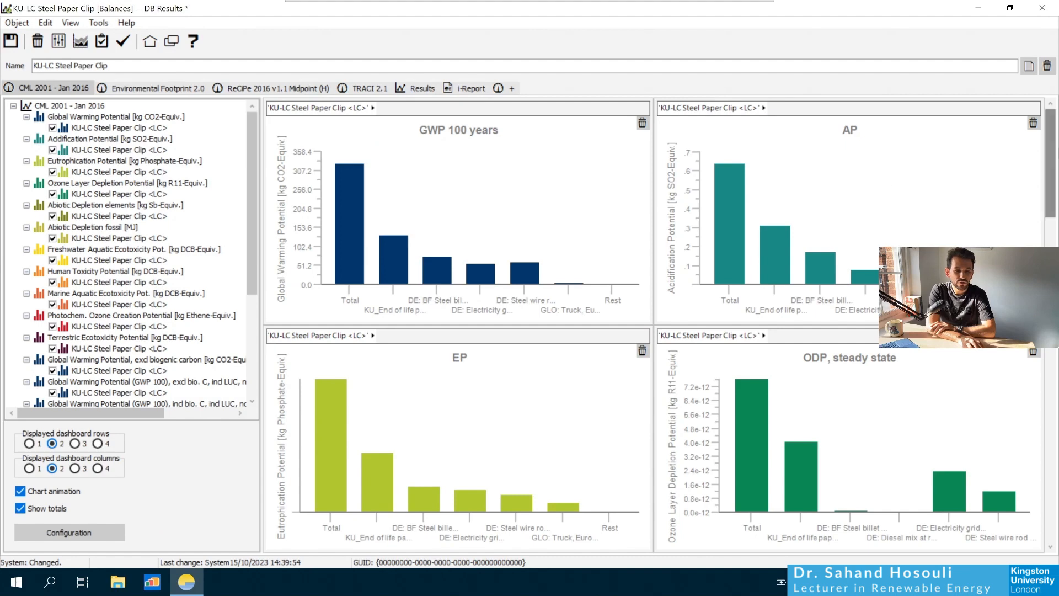
mouse_move(1052, 158)
mouse_down()
mouse_move(1051, 496)
mouse_move(1056, 137)
mouse_up()
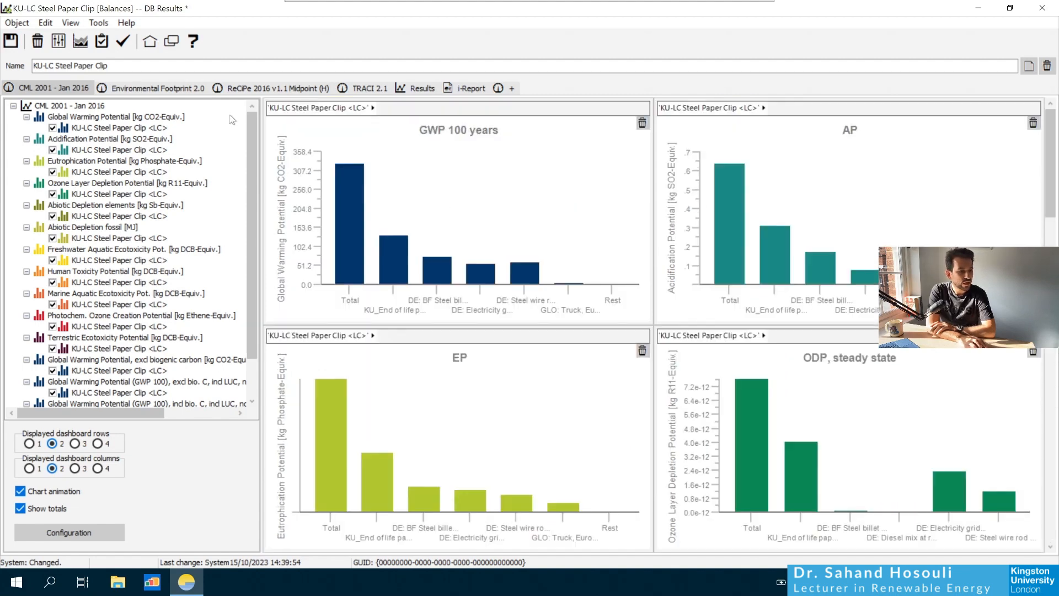
Examine the KU_End of life paper clip breakdown in the GWP 100 years chart and return to the whole life cycle level.
click(373, 108)
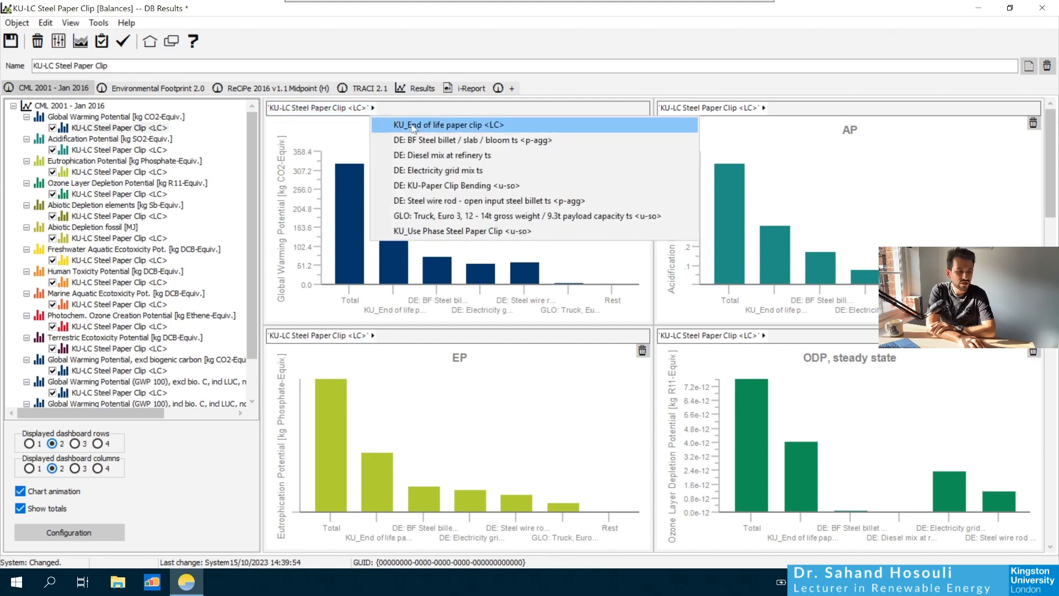
click(429, 133)
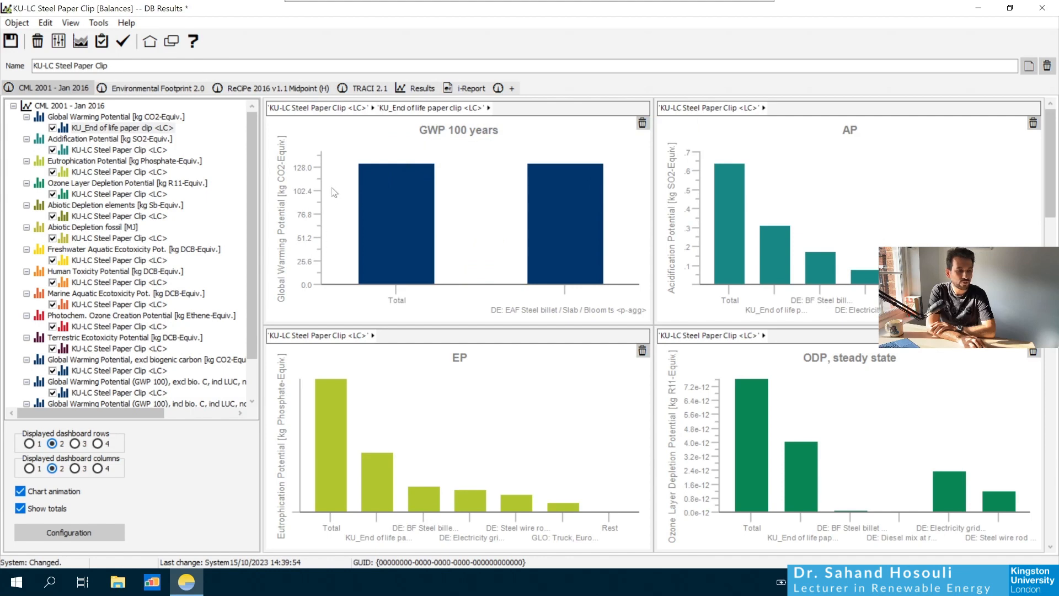
click(357, 112)
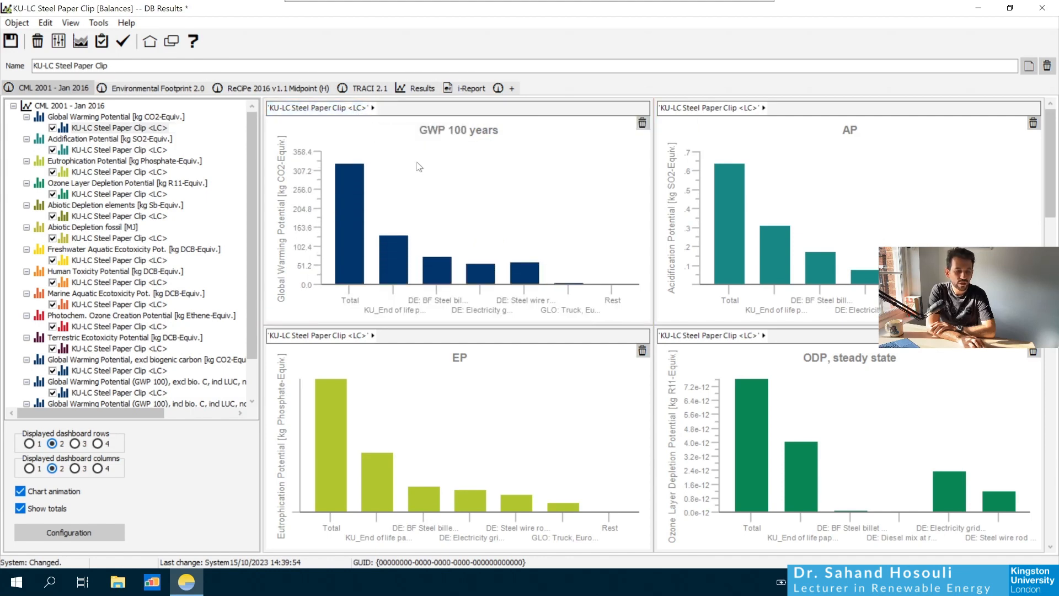
mouse_move(397, 263)
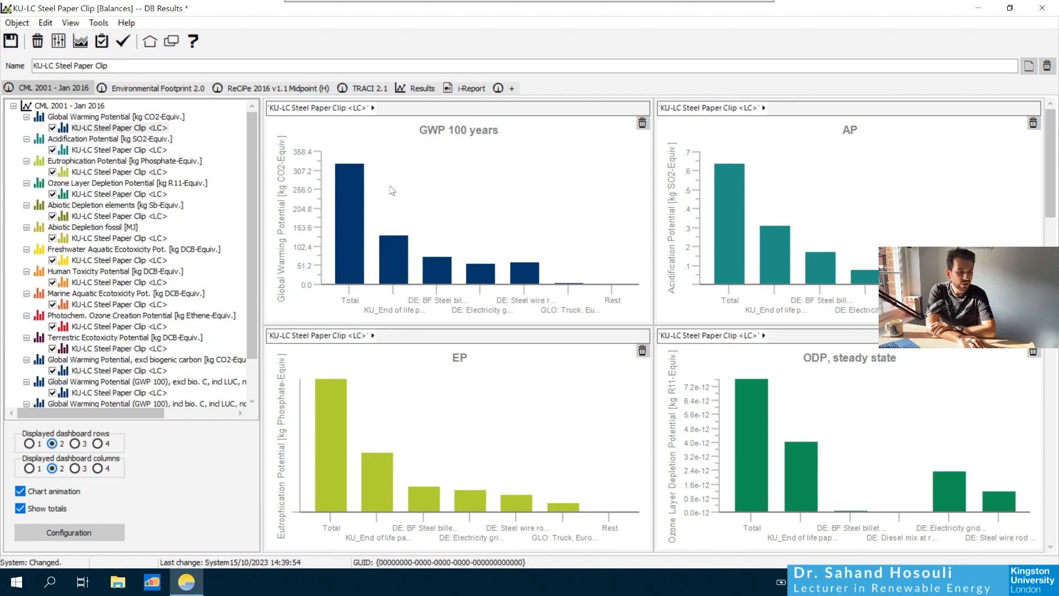
Review the inputs/outputs results table and the Environmental Footprint 2.0 charts, and return to the CML 2001 - Jan 2016 dashboard.
click(404, 90)
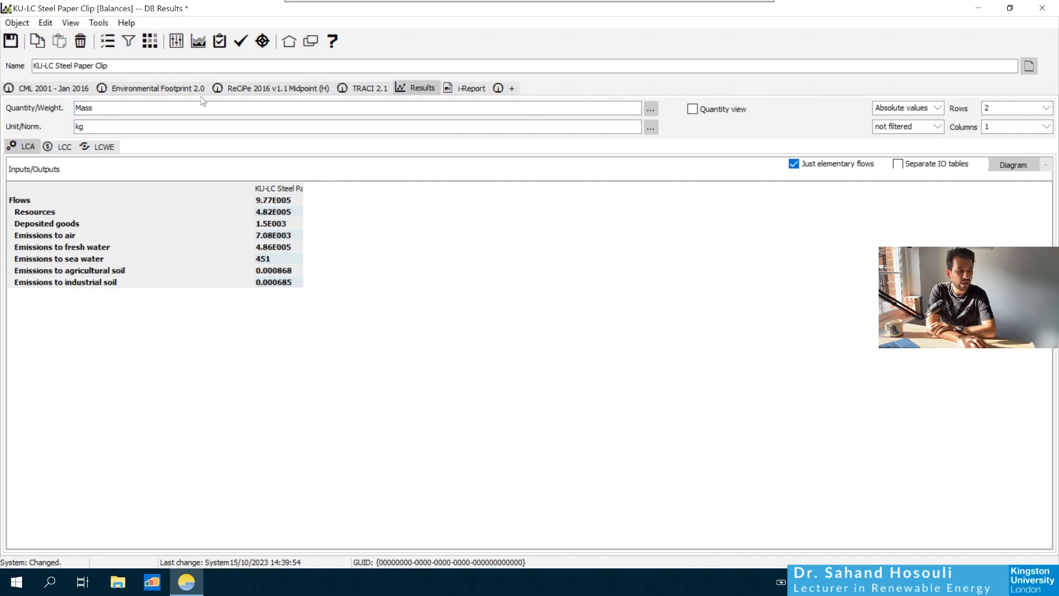
click(174, 90)
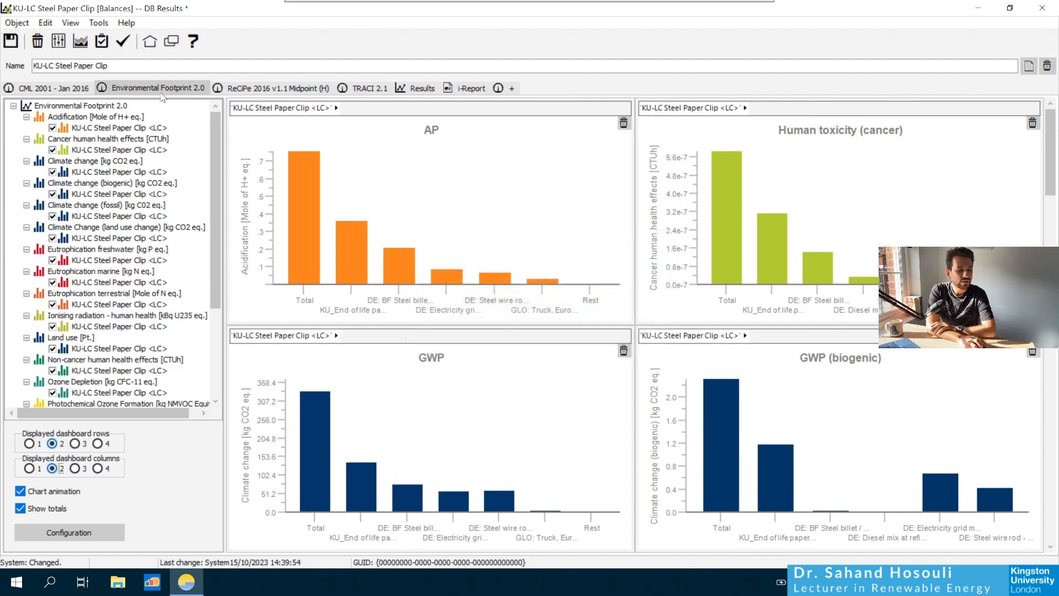
click(67, 90)
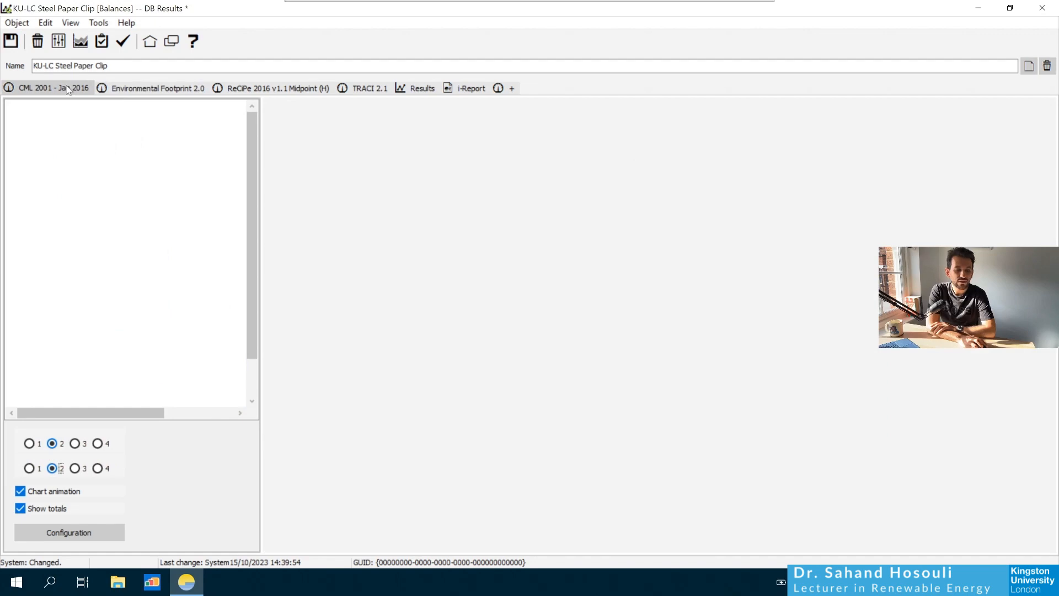